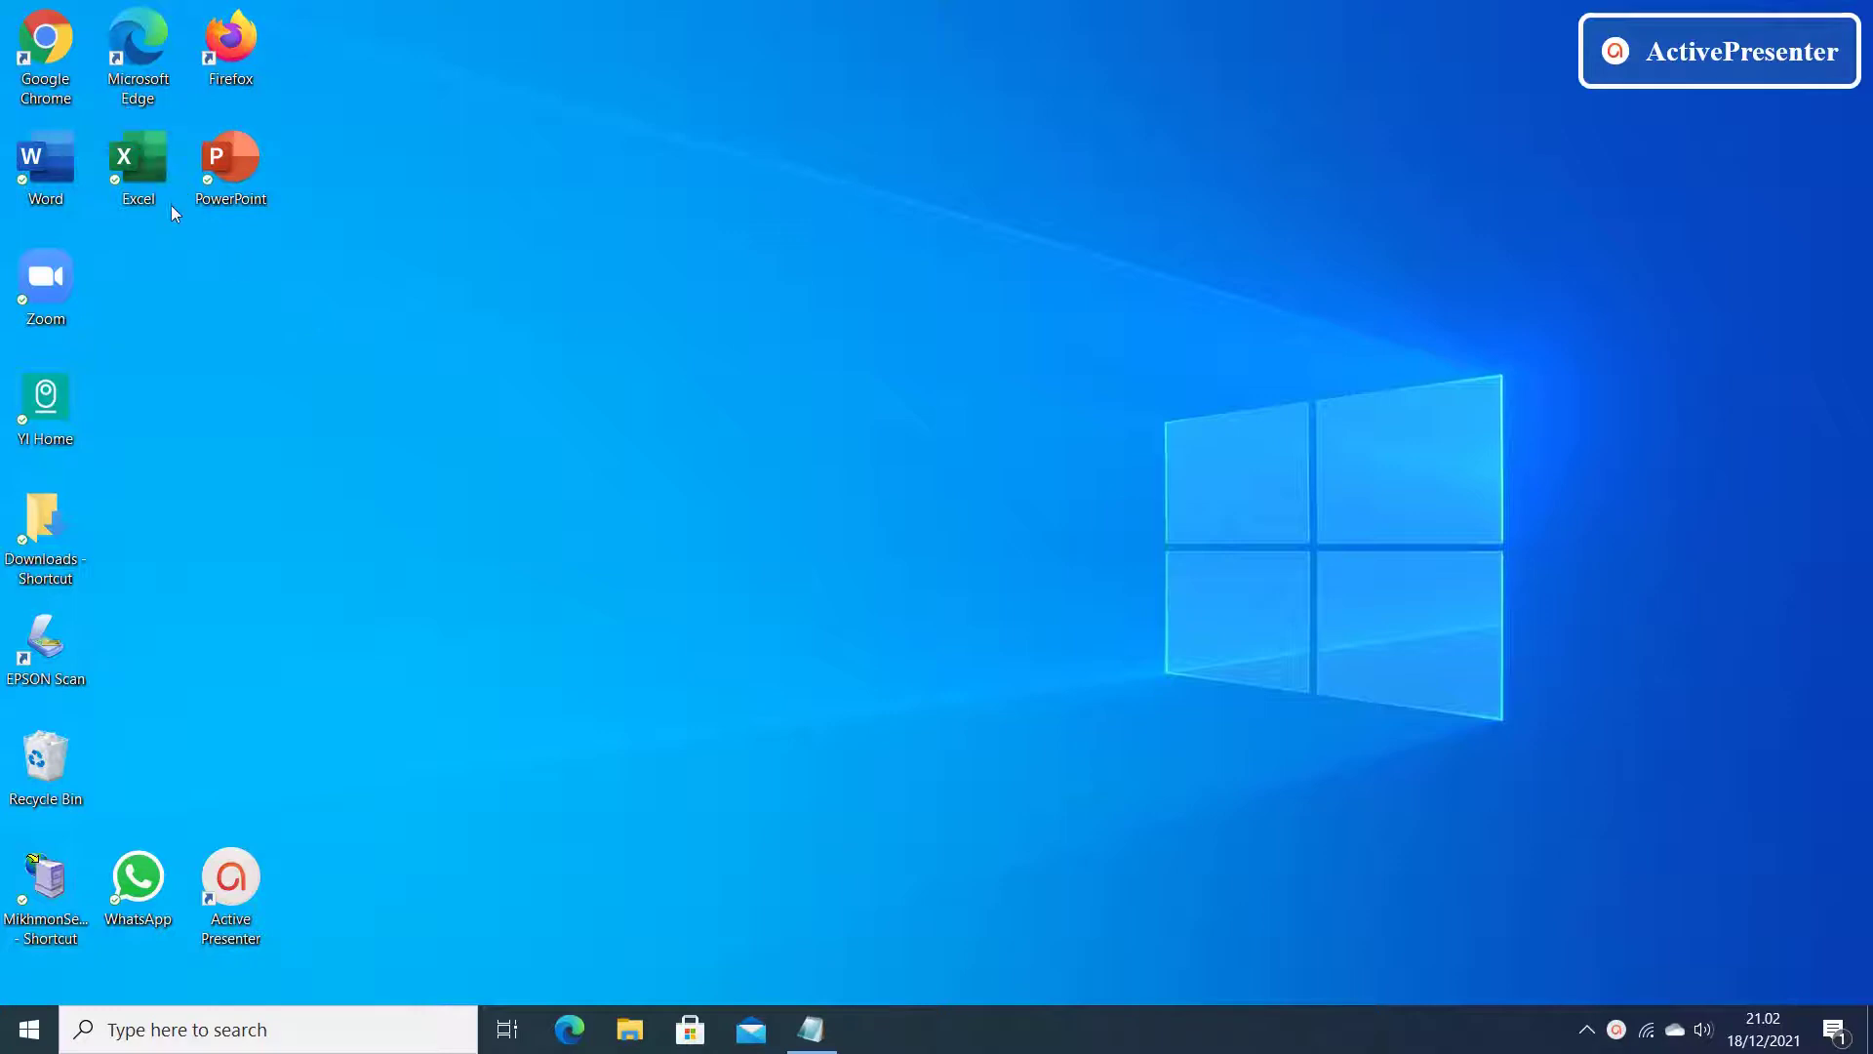
# Launch Chrome and go to pln.co.id to load the PLN portal.
pyautogui.doubleClick(55, 47)
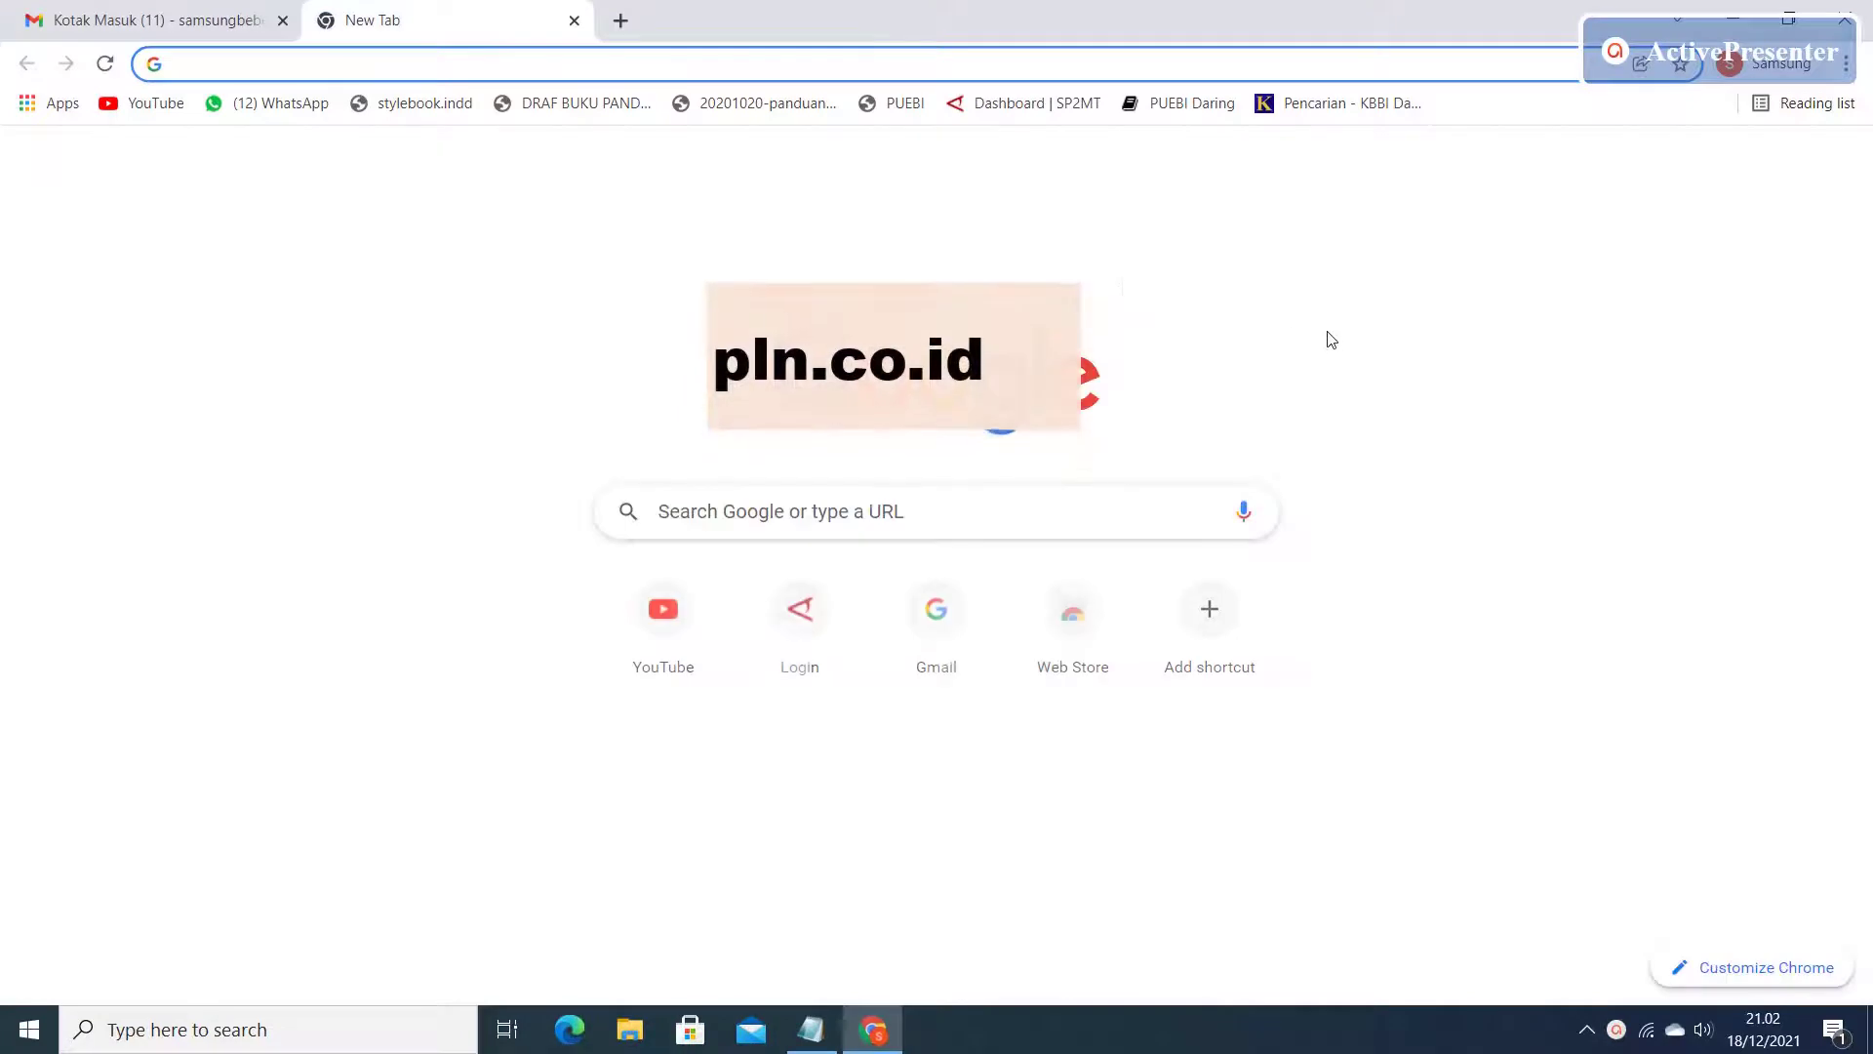
pyautogui.click(708, 64)
pyautogui.write('pln')
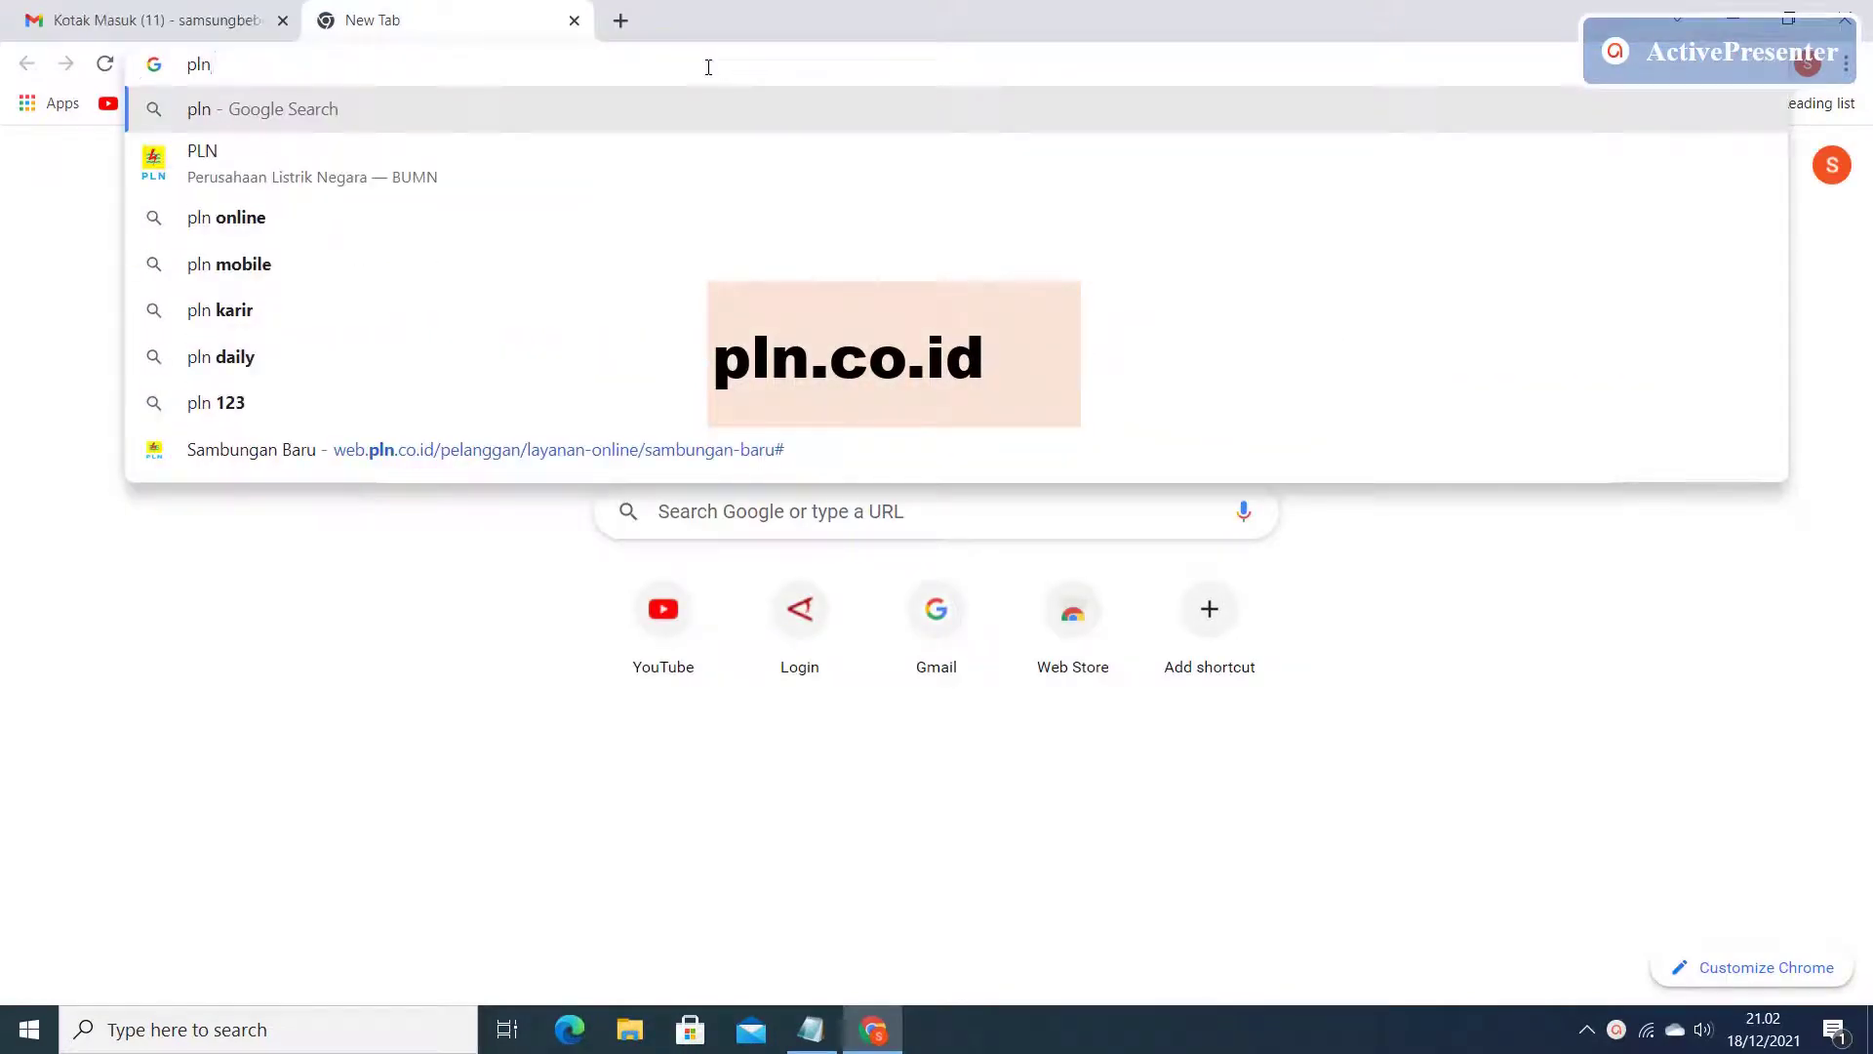
pyautogui.write('.co')
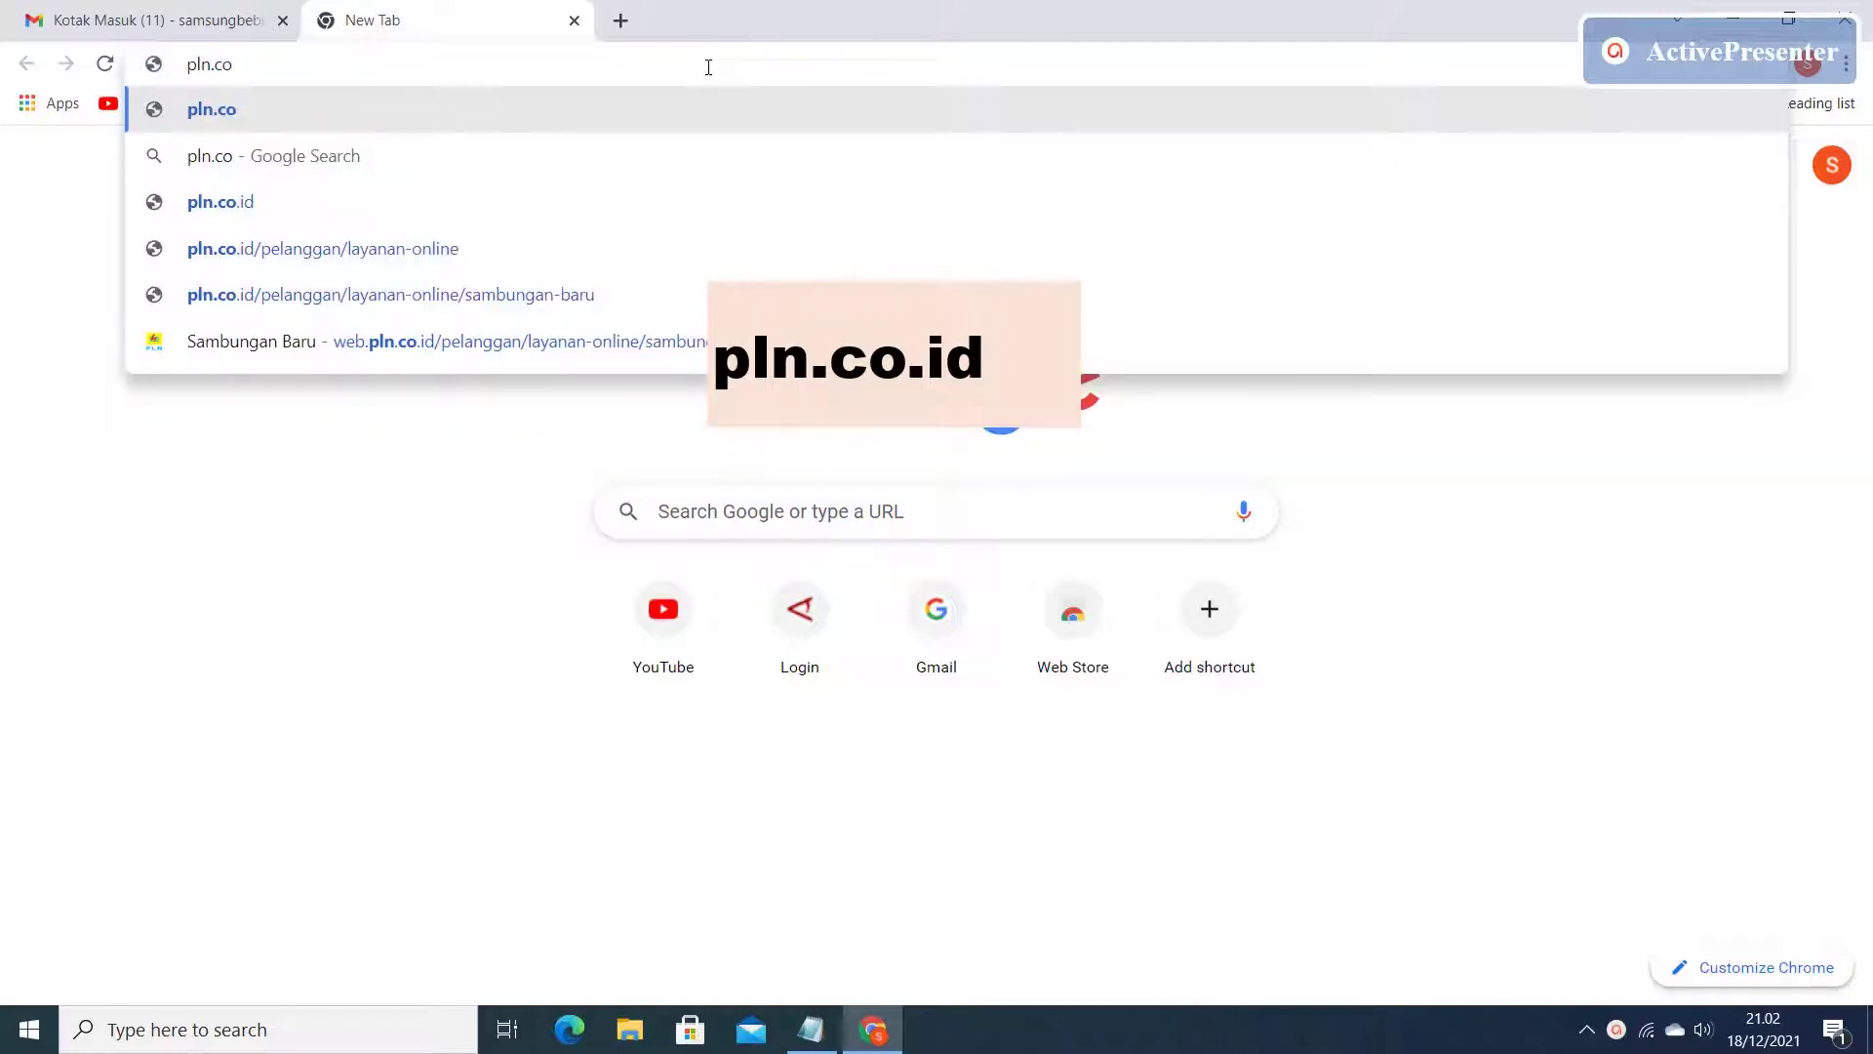
pyautogui.write('.id')
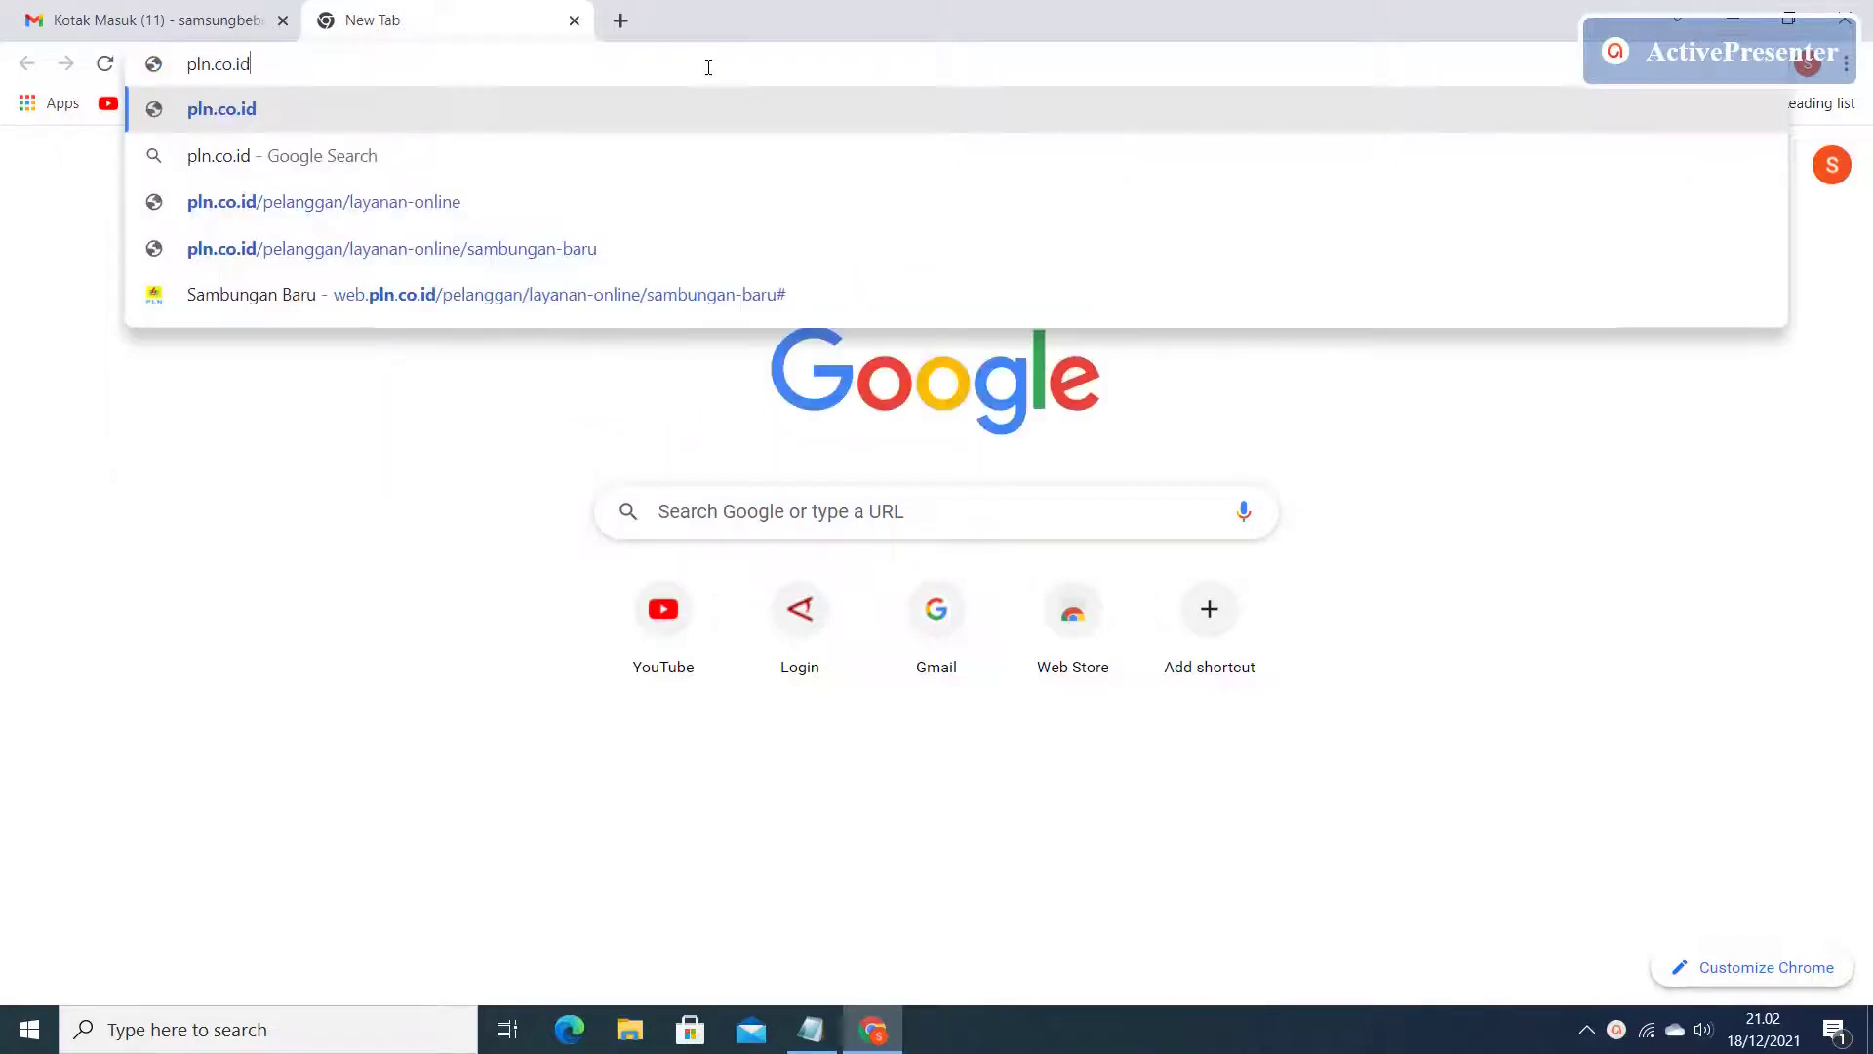
pyautogui.press('Return')
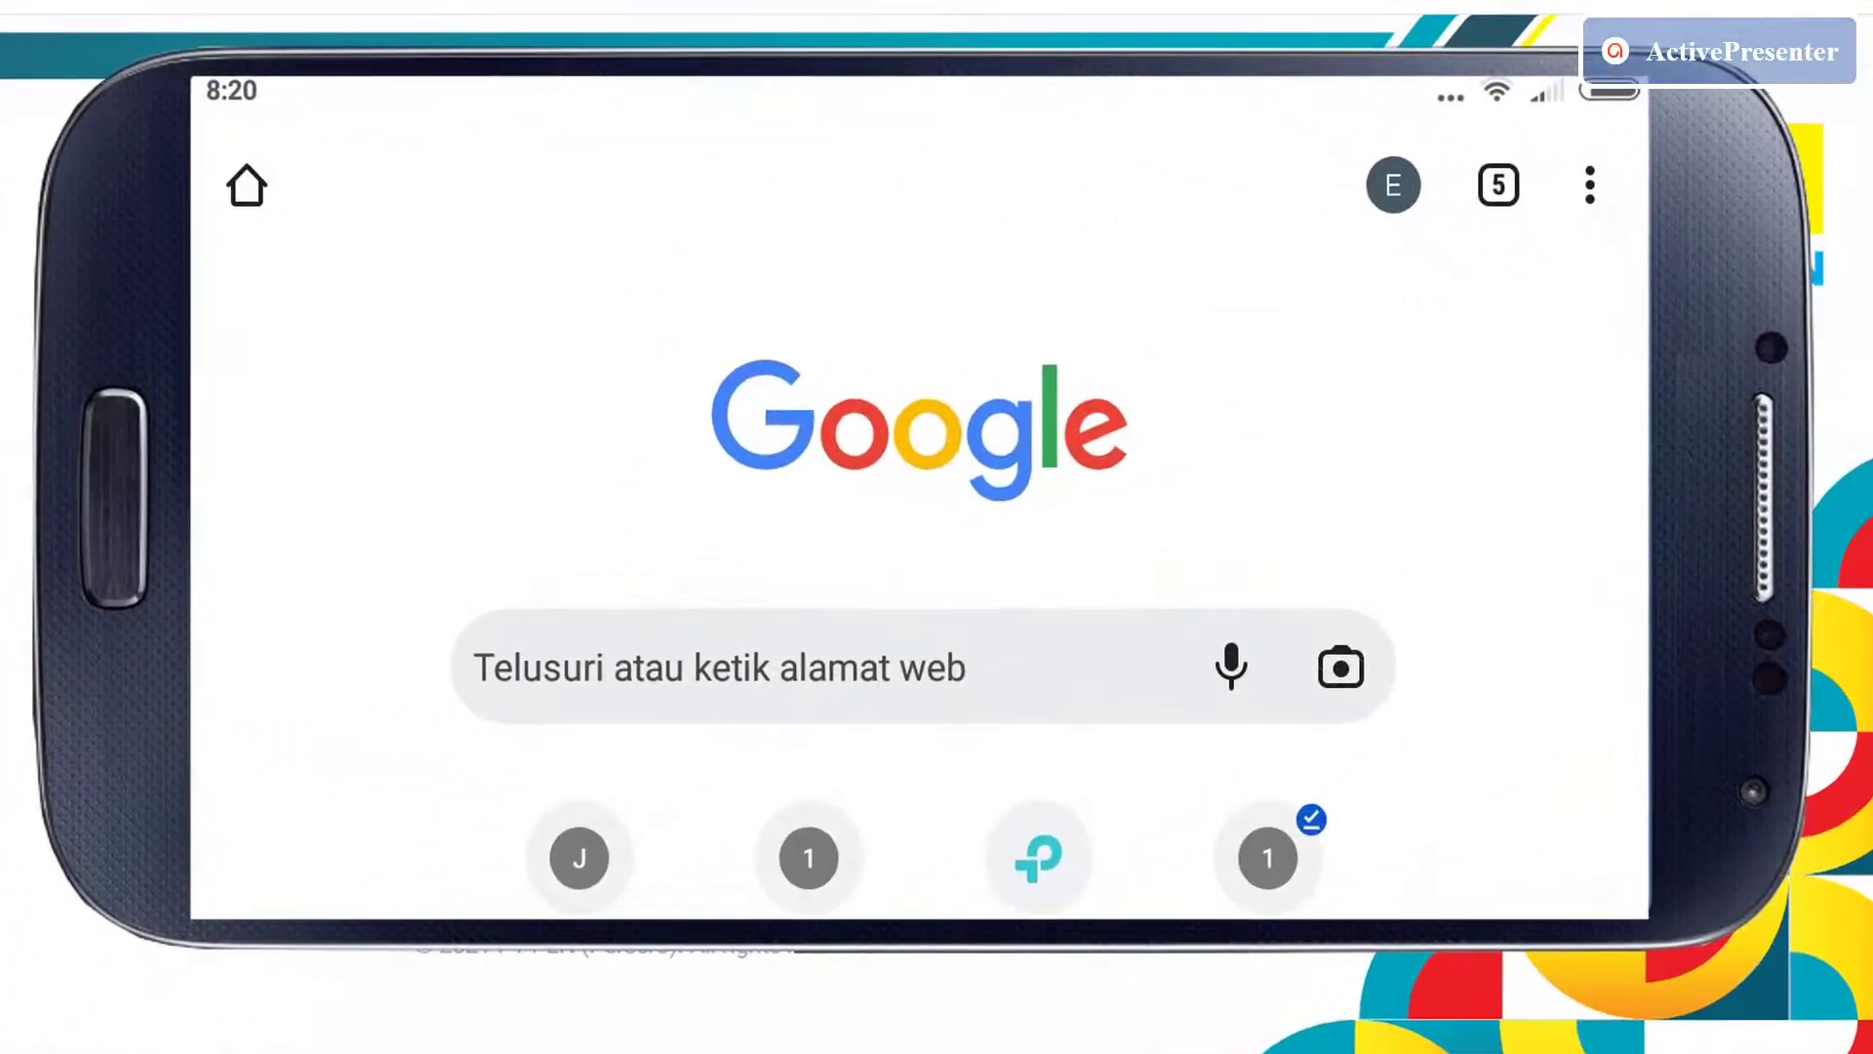
# Load the pln.co.id site in the phone's Chrome browser.
pyautogui.click(719, 668)
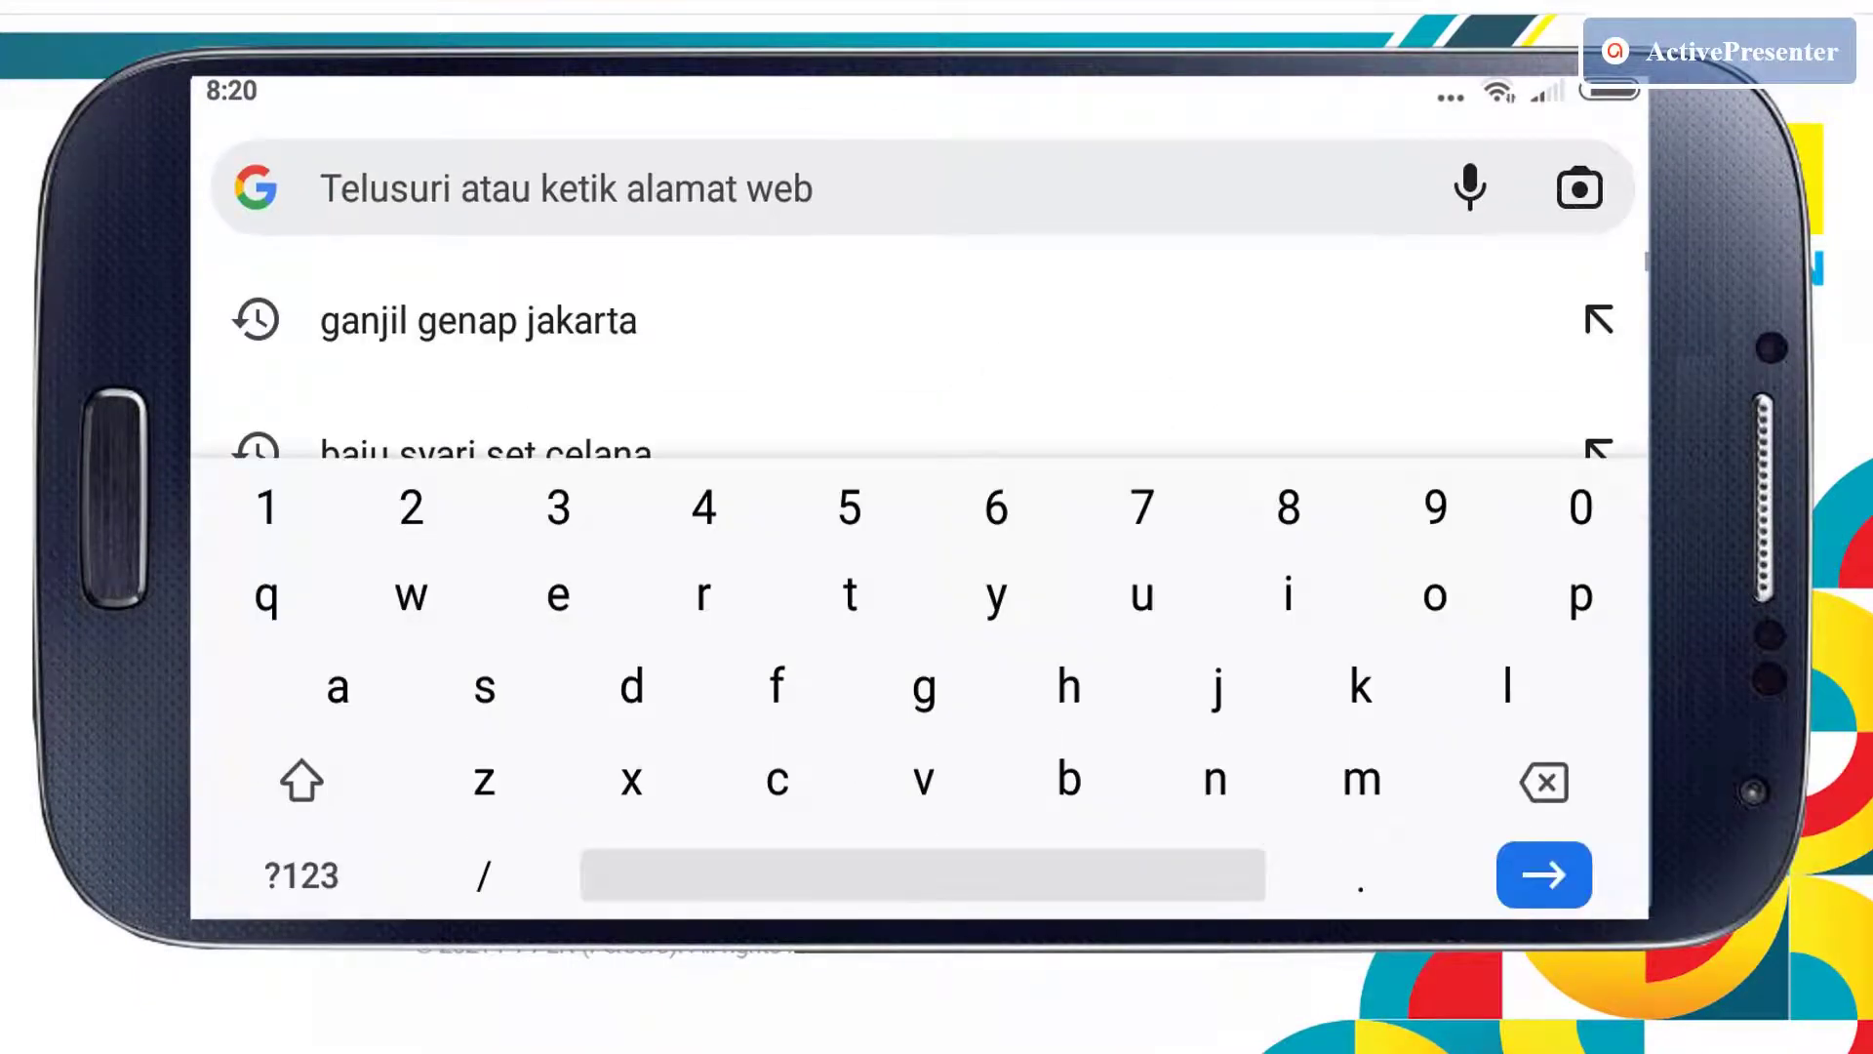
pyautogui.write('pl')
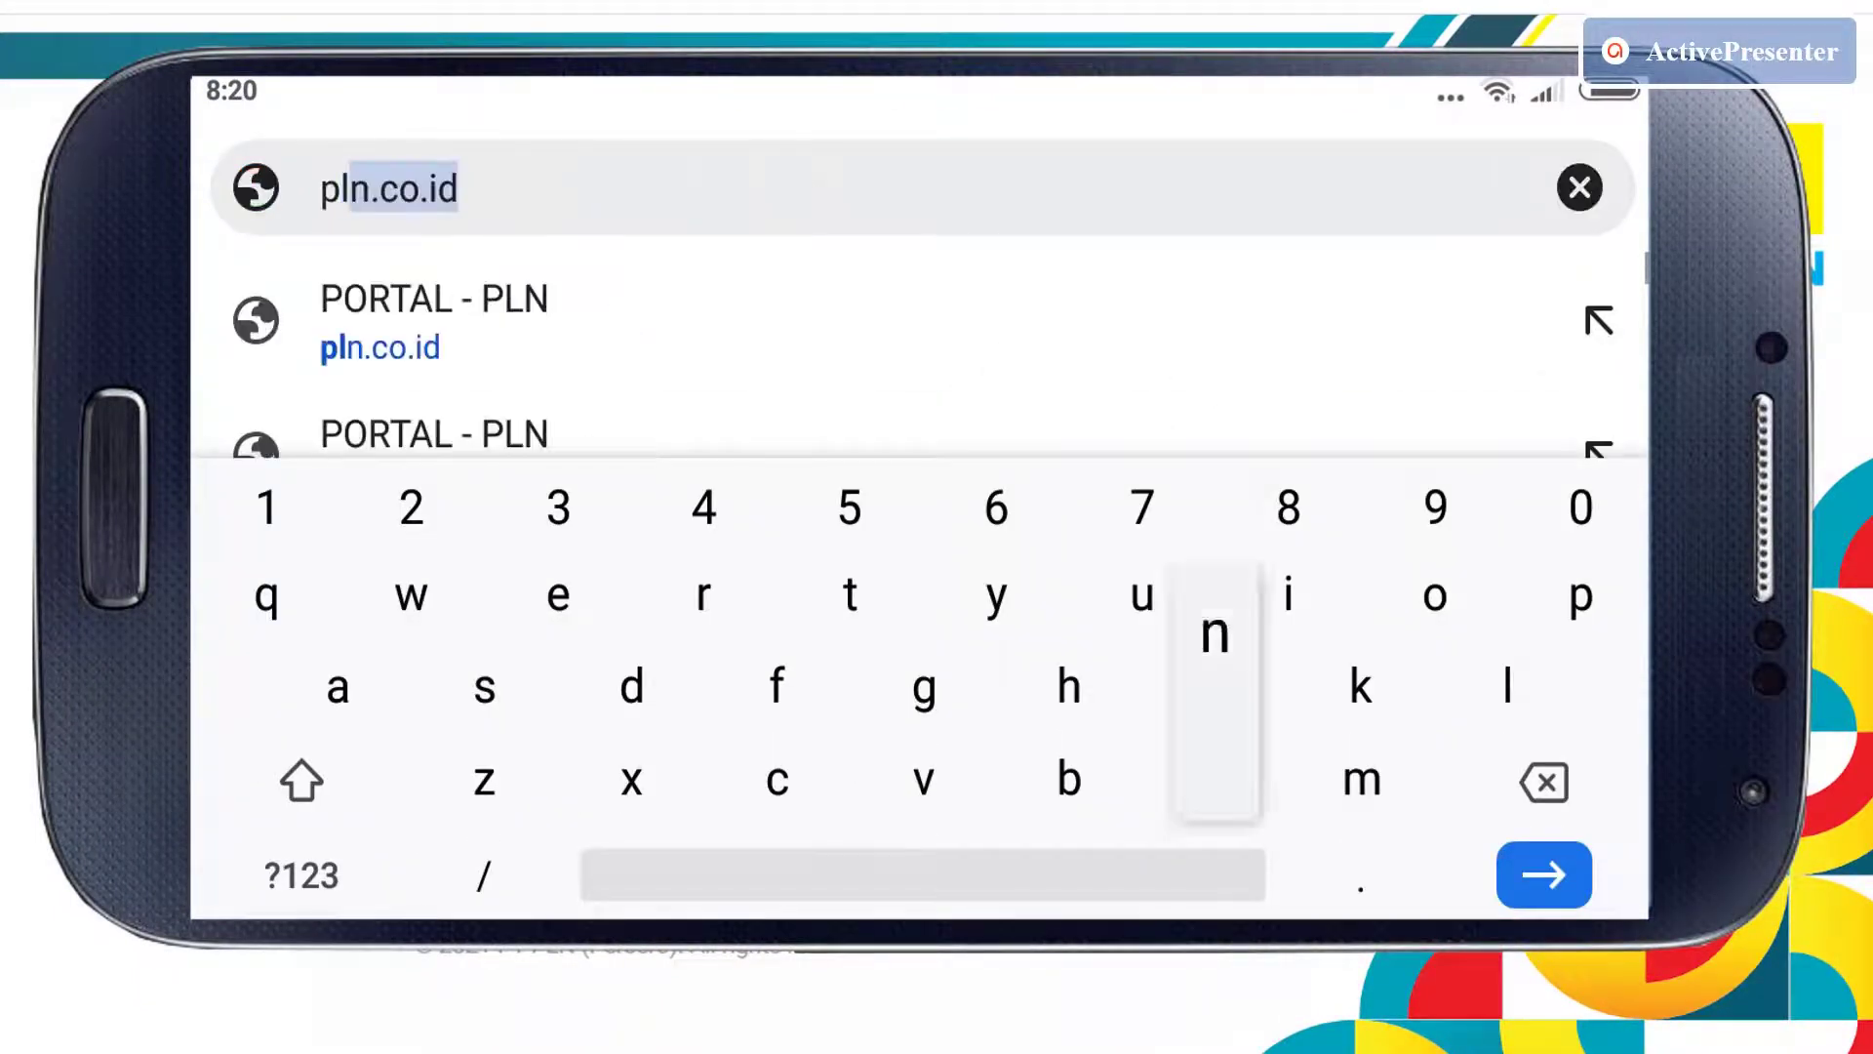
pyautogui.write('n')
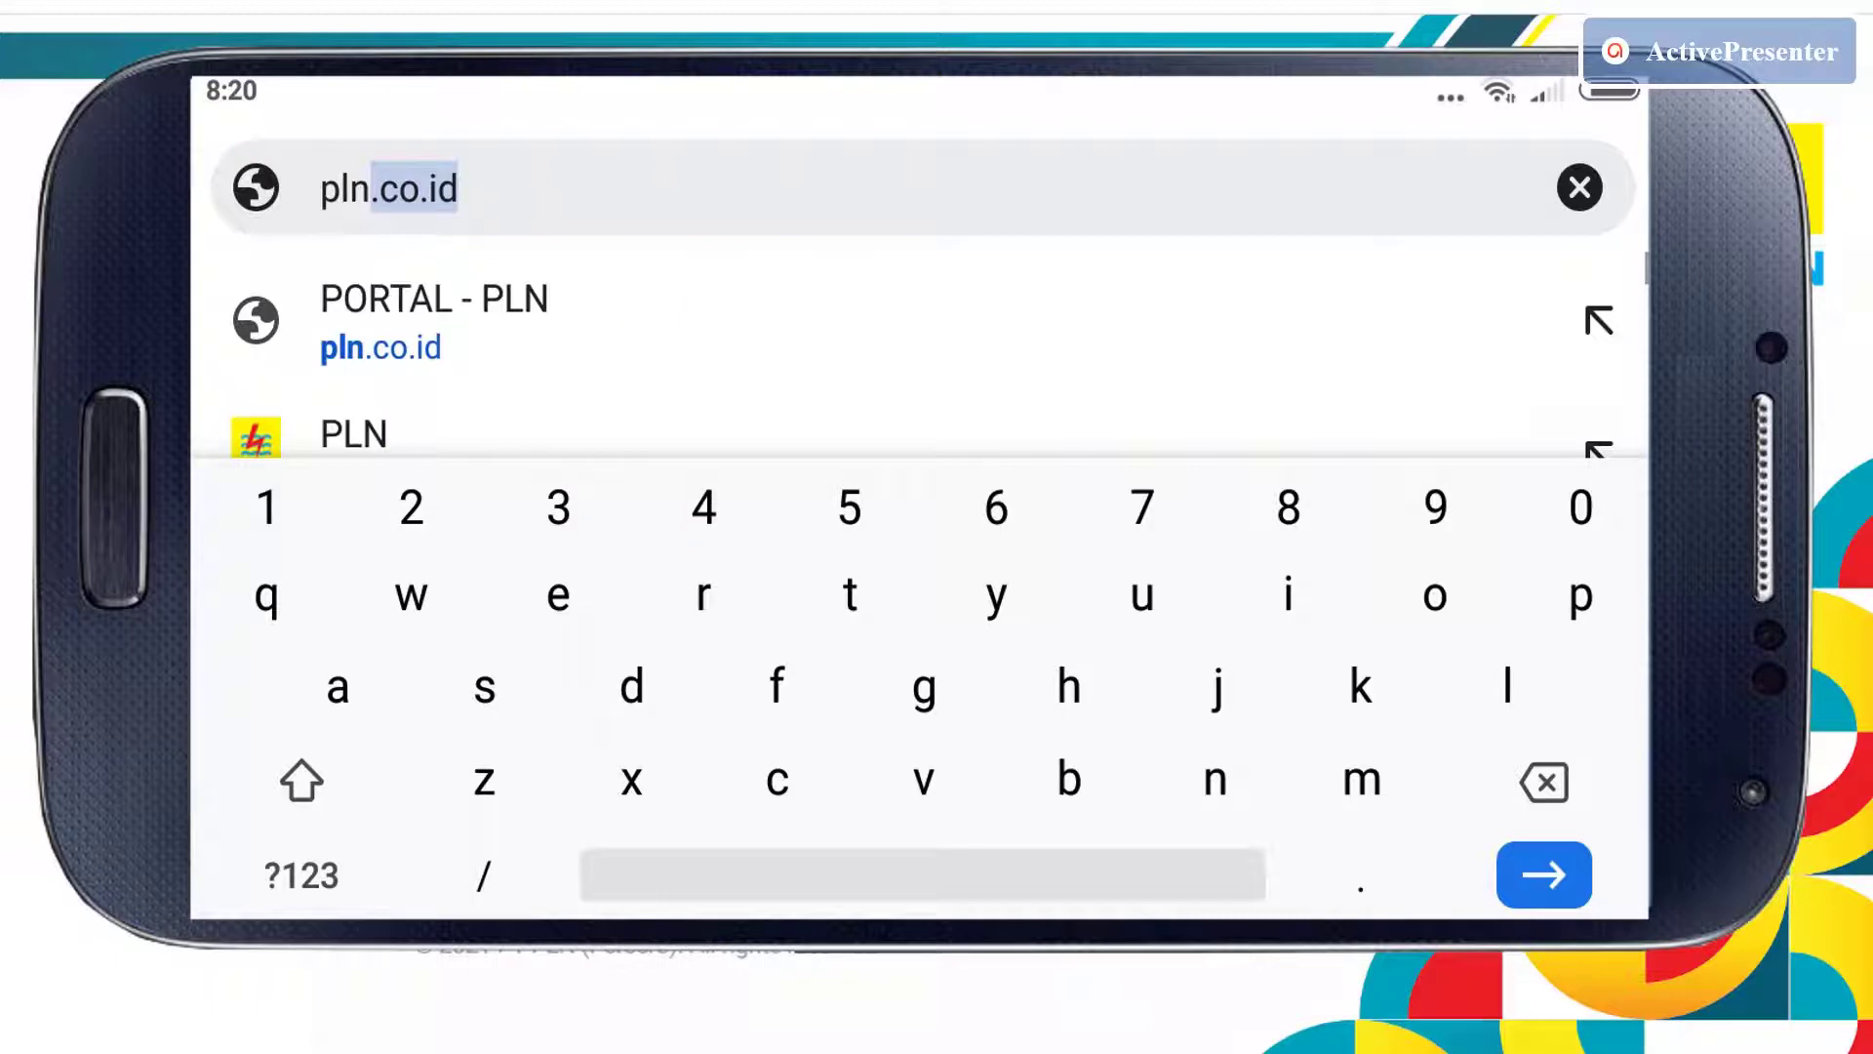
pyautogui.press('Return')
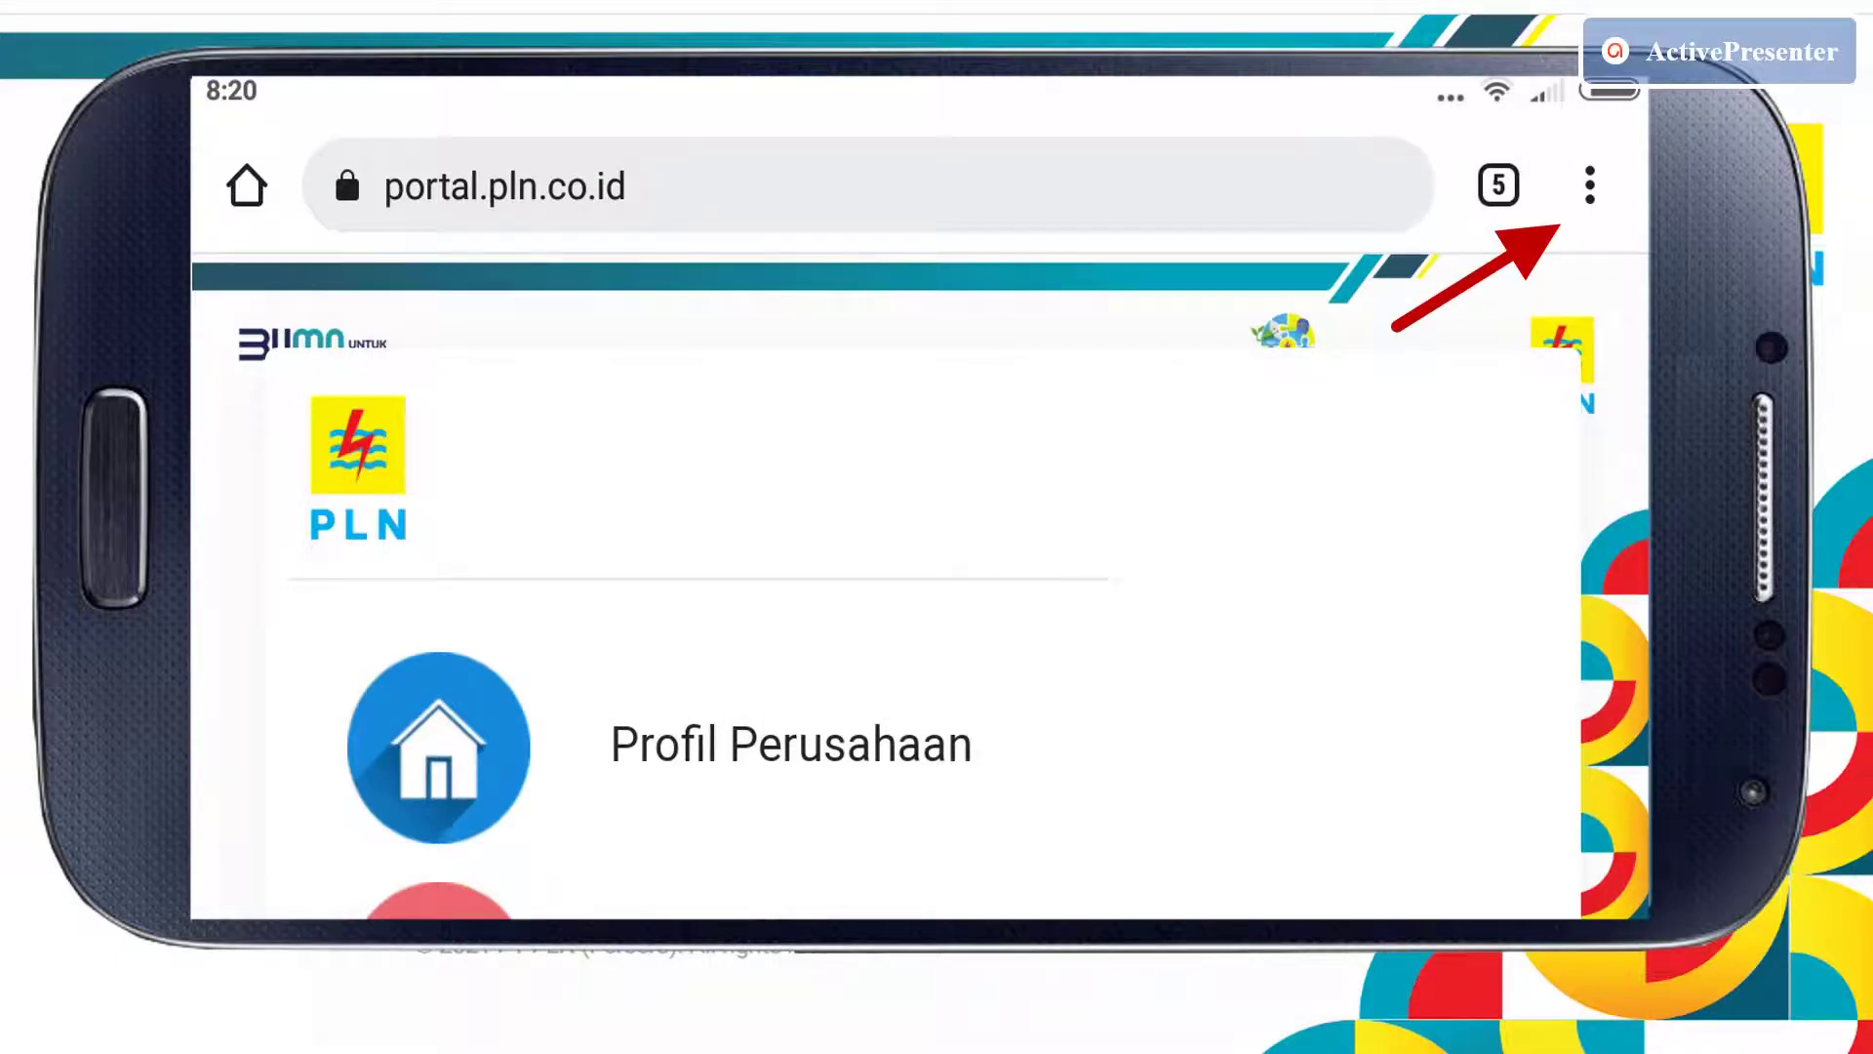
# Scroll the phone browser's options menu down to the Situs desktop setting.
pyautogui.click(1590, 186)
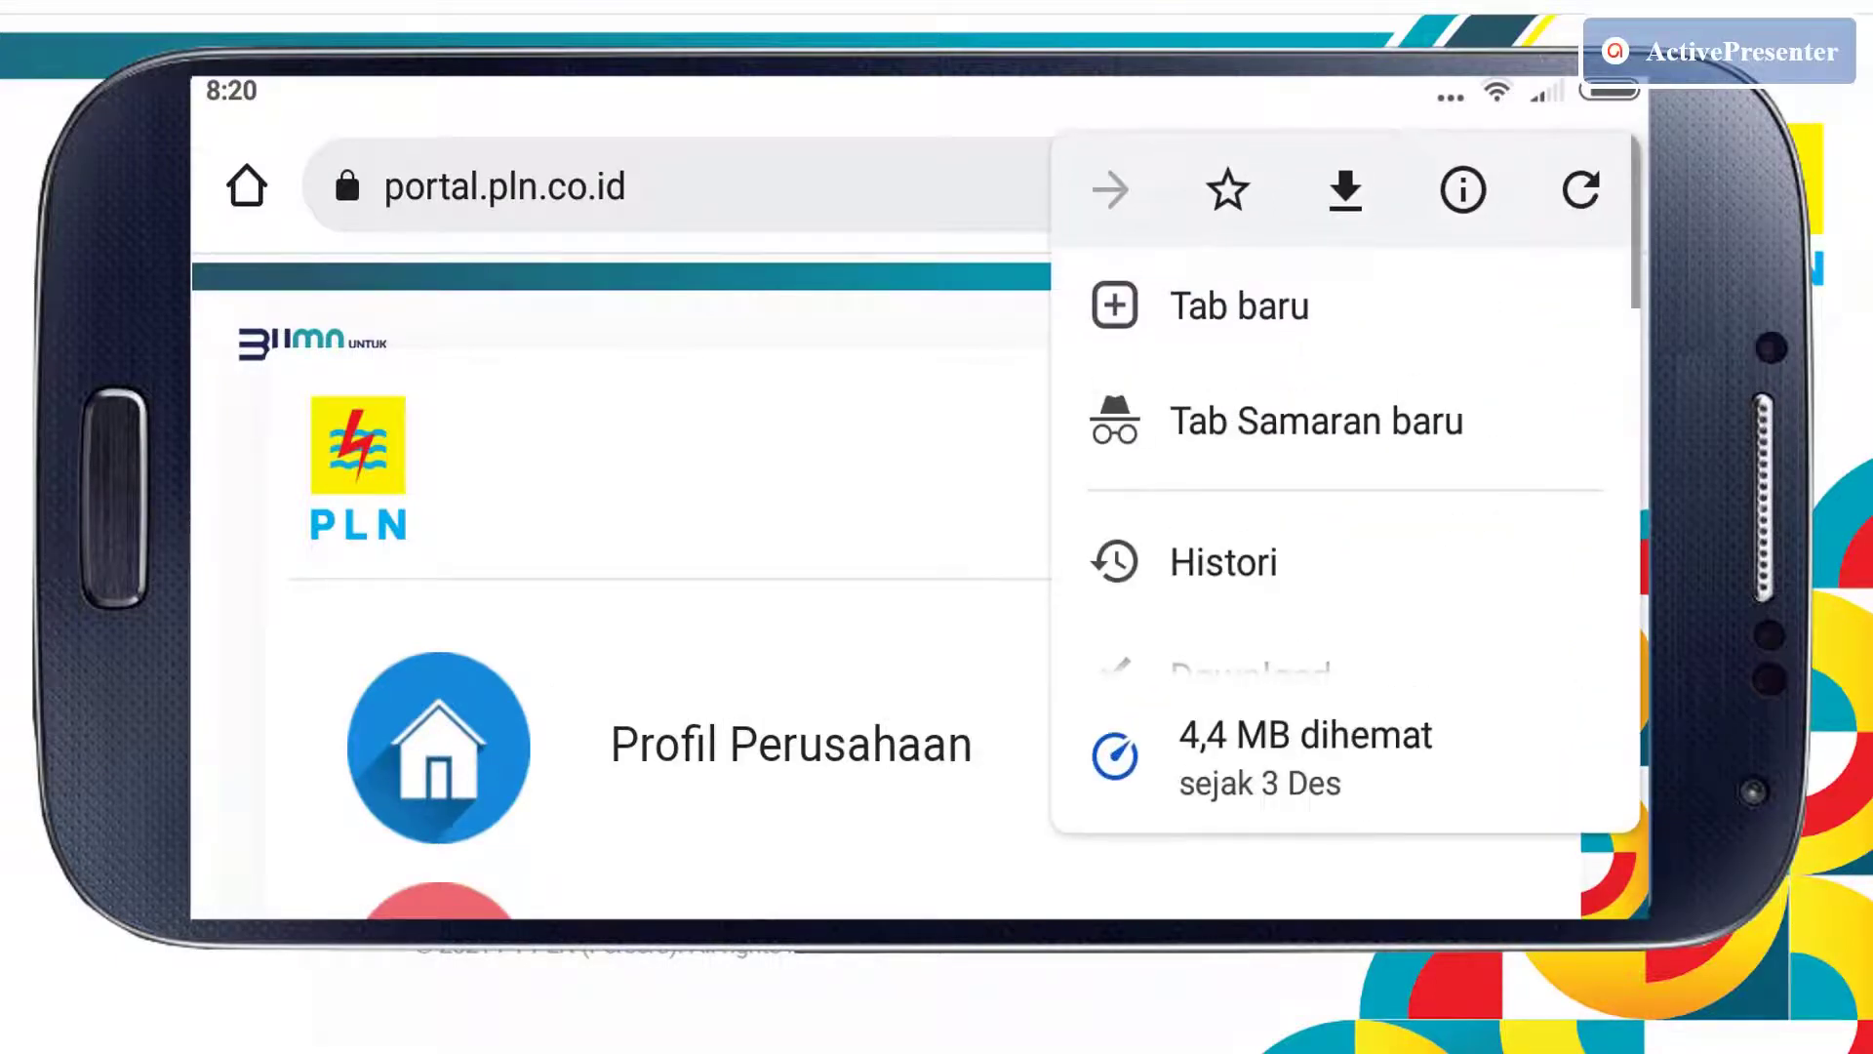
pyautogui.scroll(-5, 1346, 488)
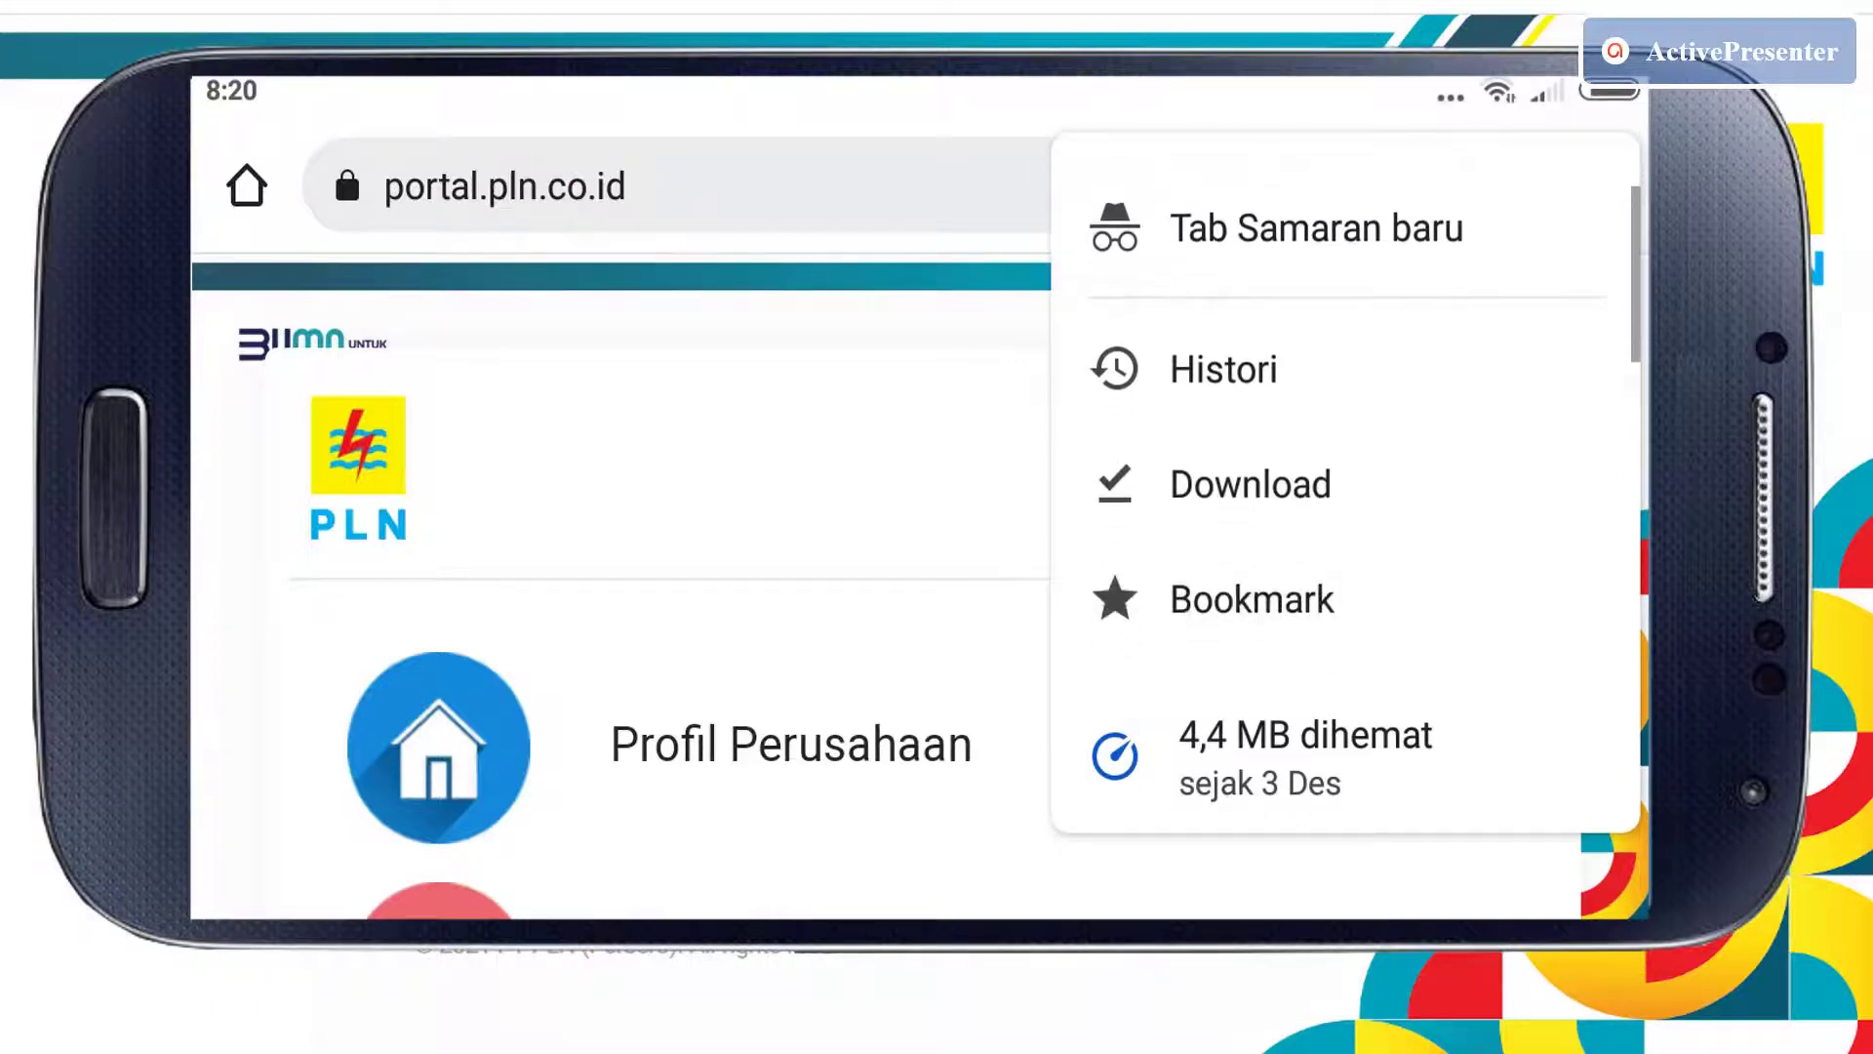
pyautogui.scroll(-5, 1346, 439)
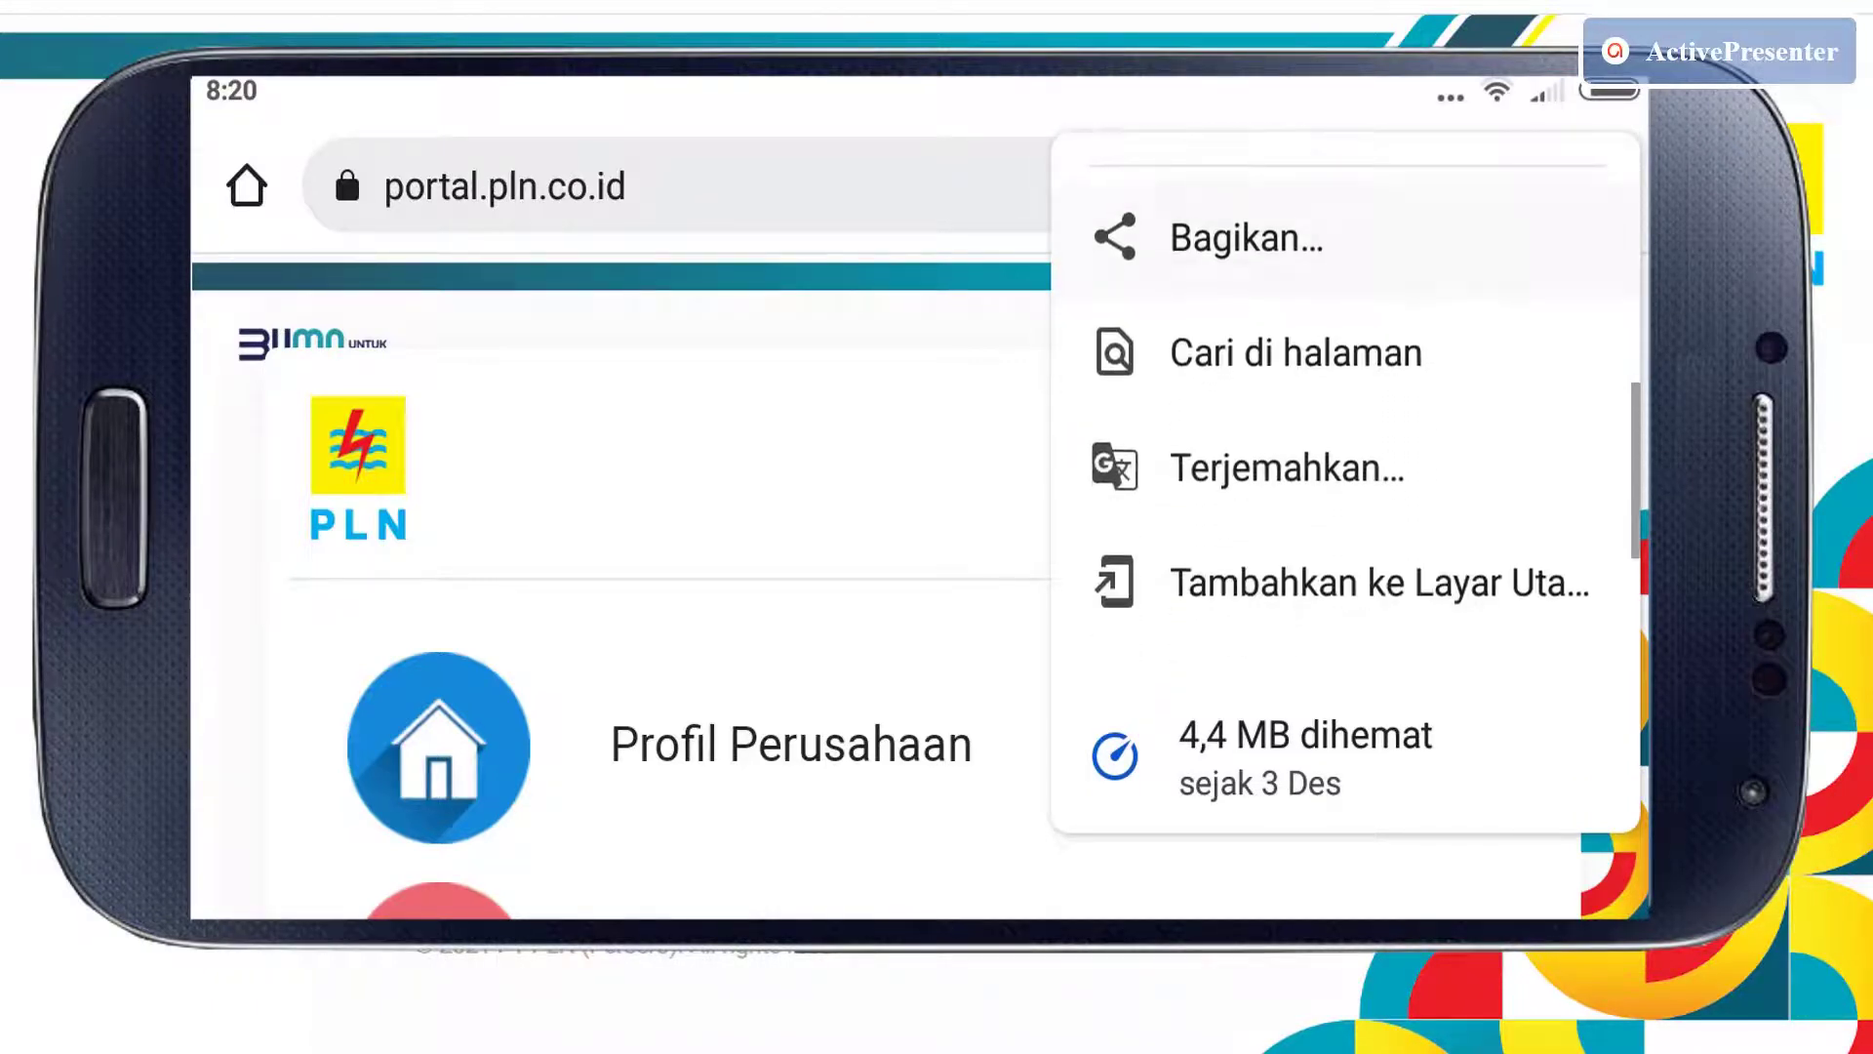
pyautogui.scroll(-1, 1346, 439)
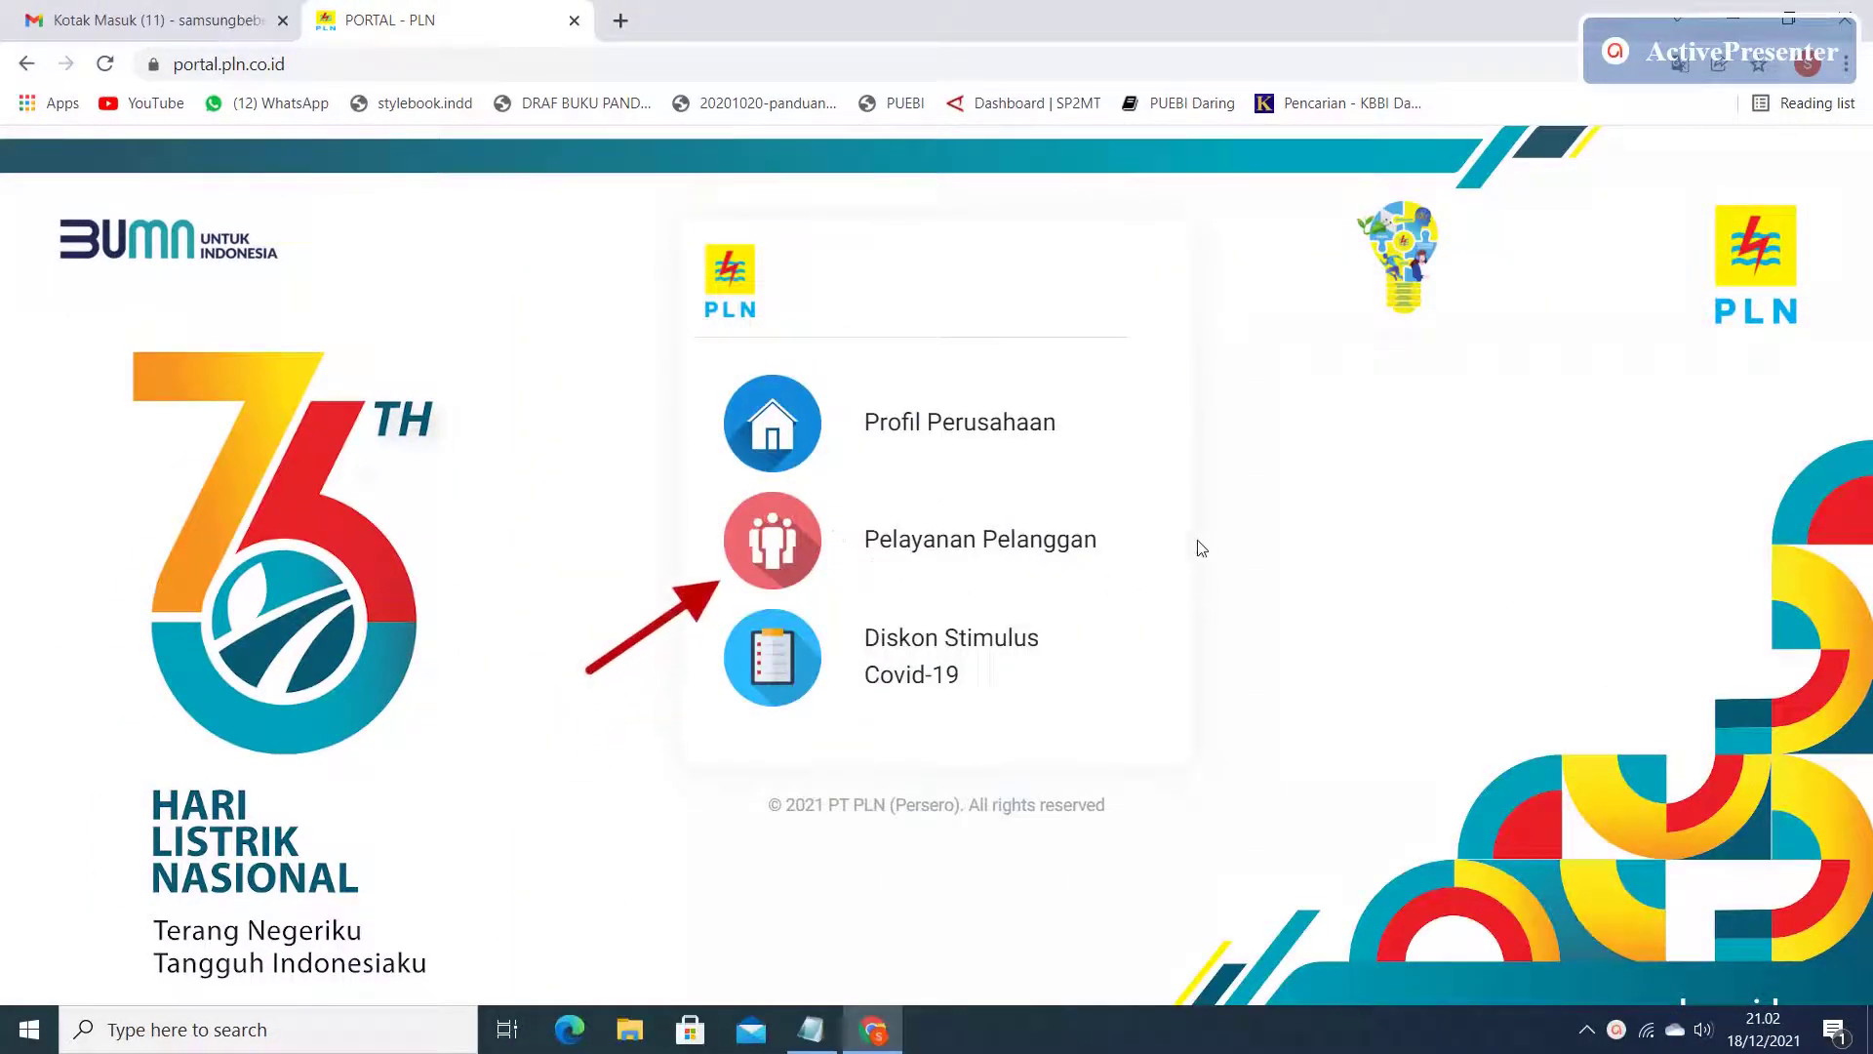
# Go to Pelayanan Pelanggan and open Simulasi Ubah Daya from the service grid.
pyautogui.click(994, 547)
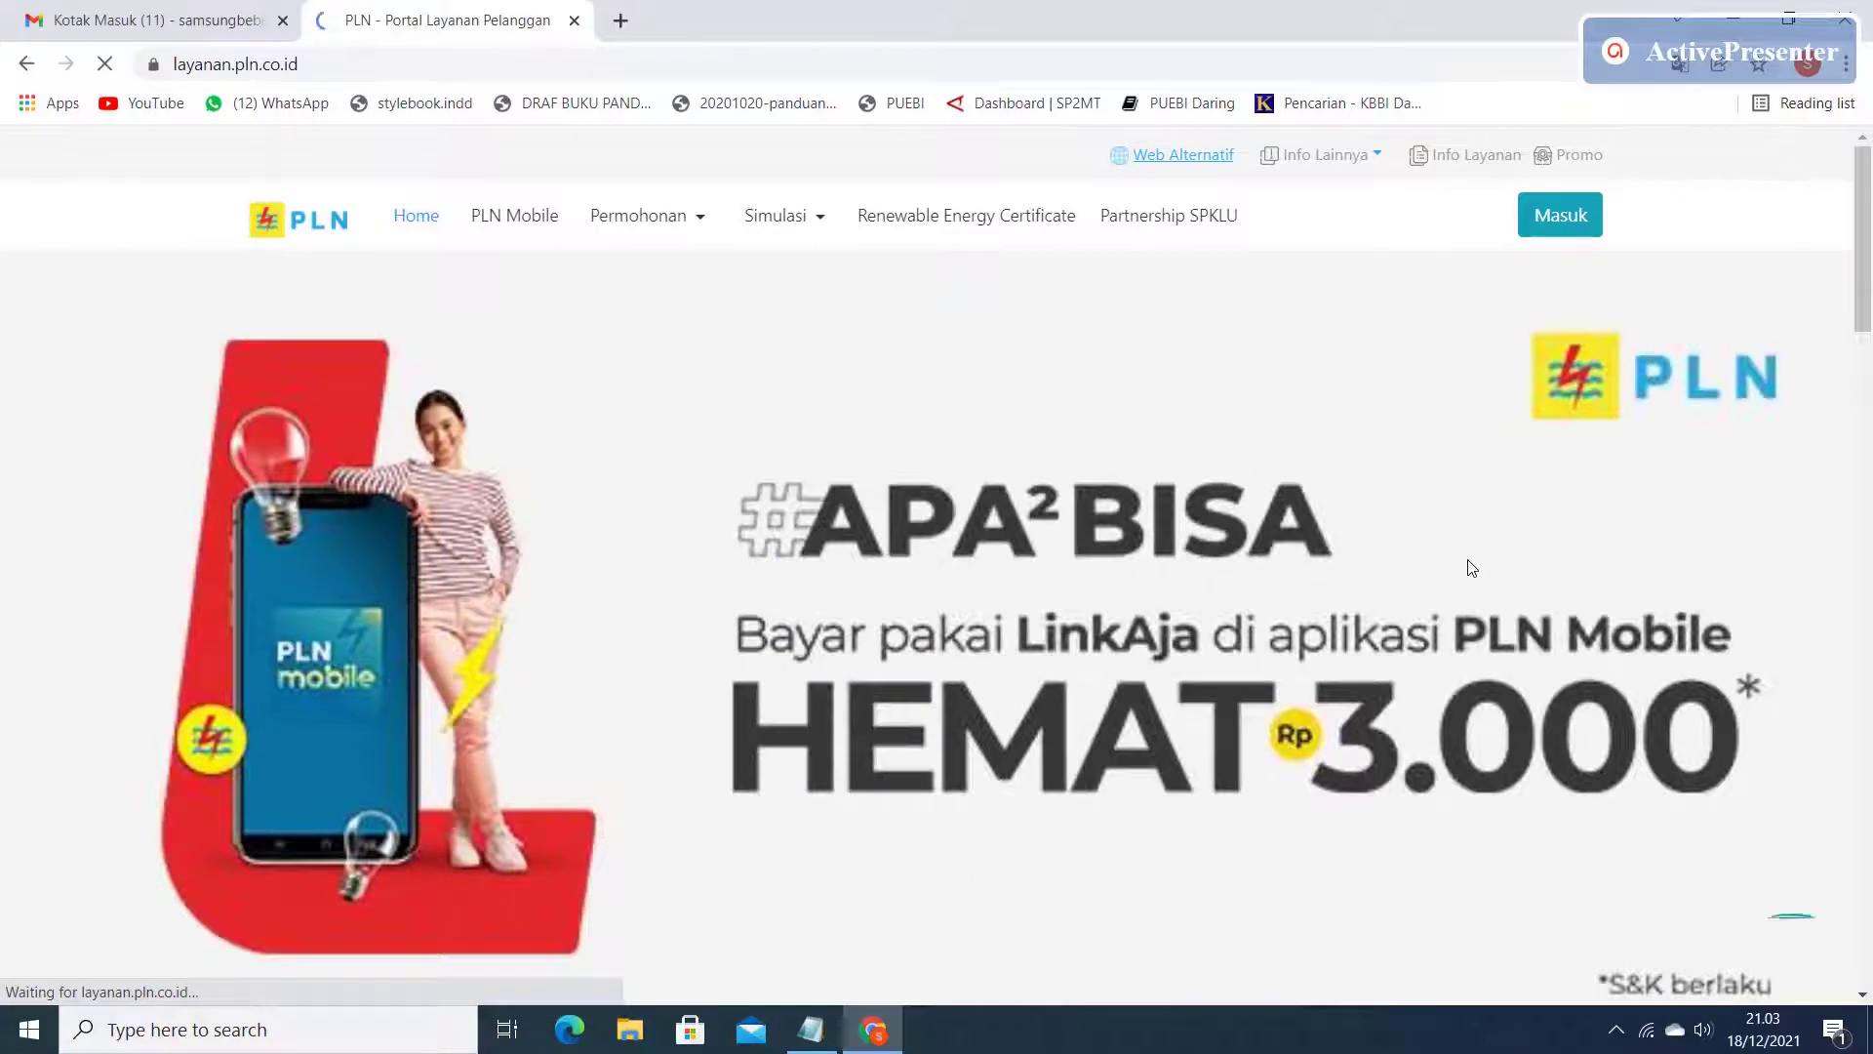
pyautogui.scroll(-3, 1471, 566)
pyautogui.scroll(-5, 1470, 569)
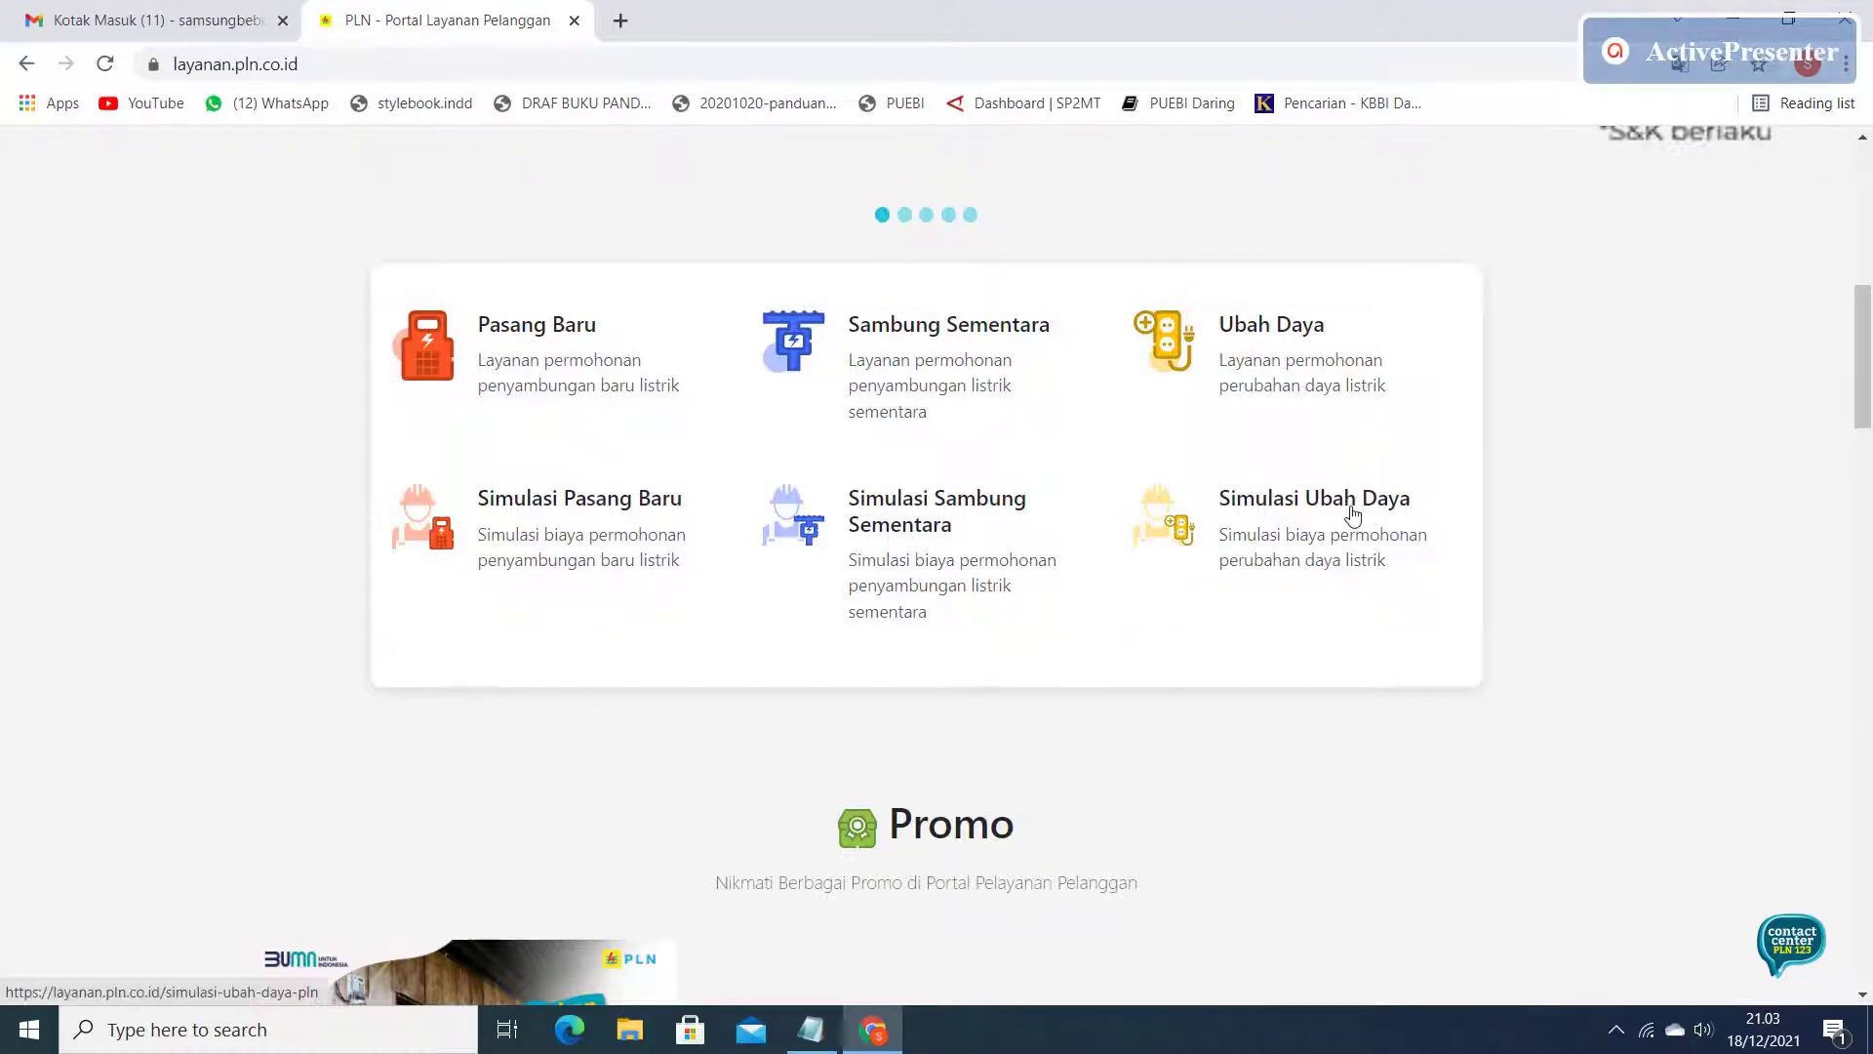
pyautogui.scroll(-3, 1358, 515)
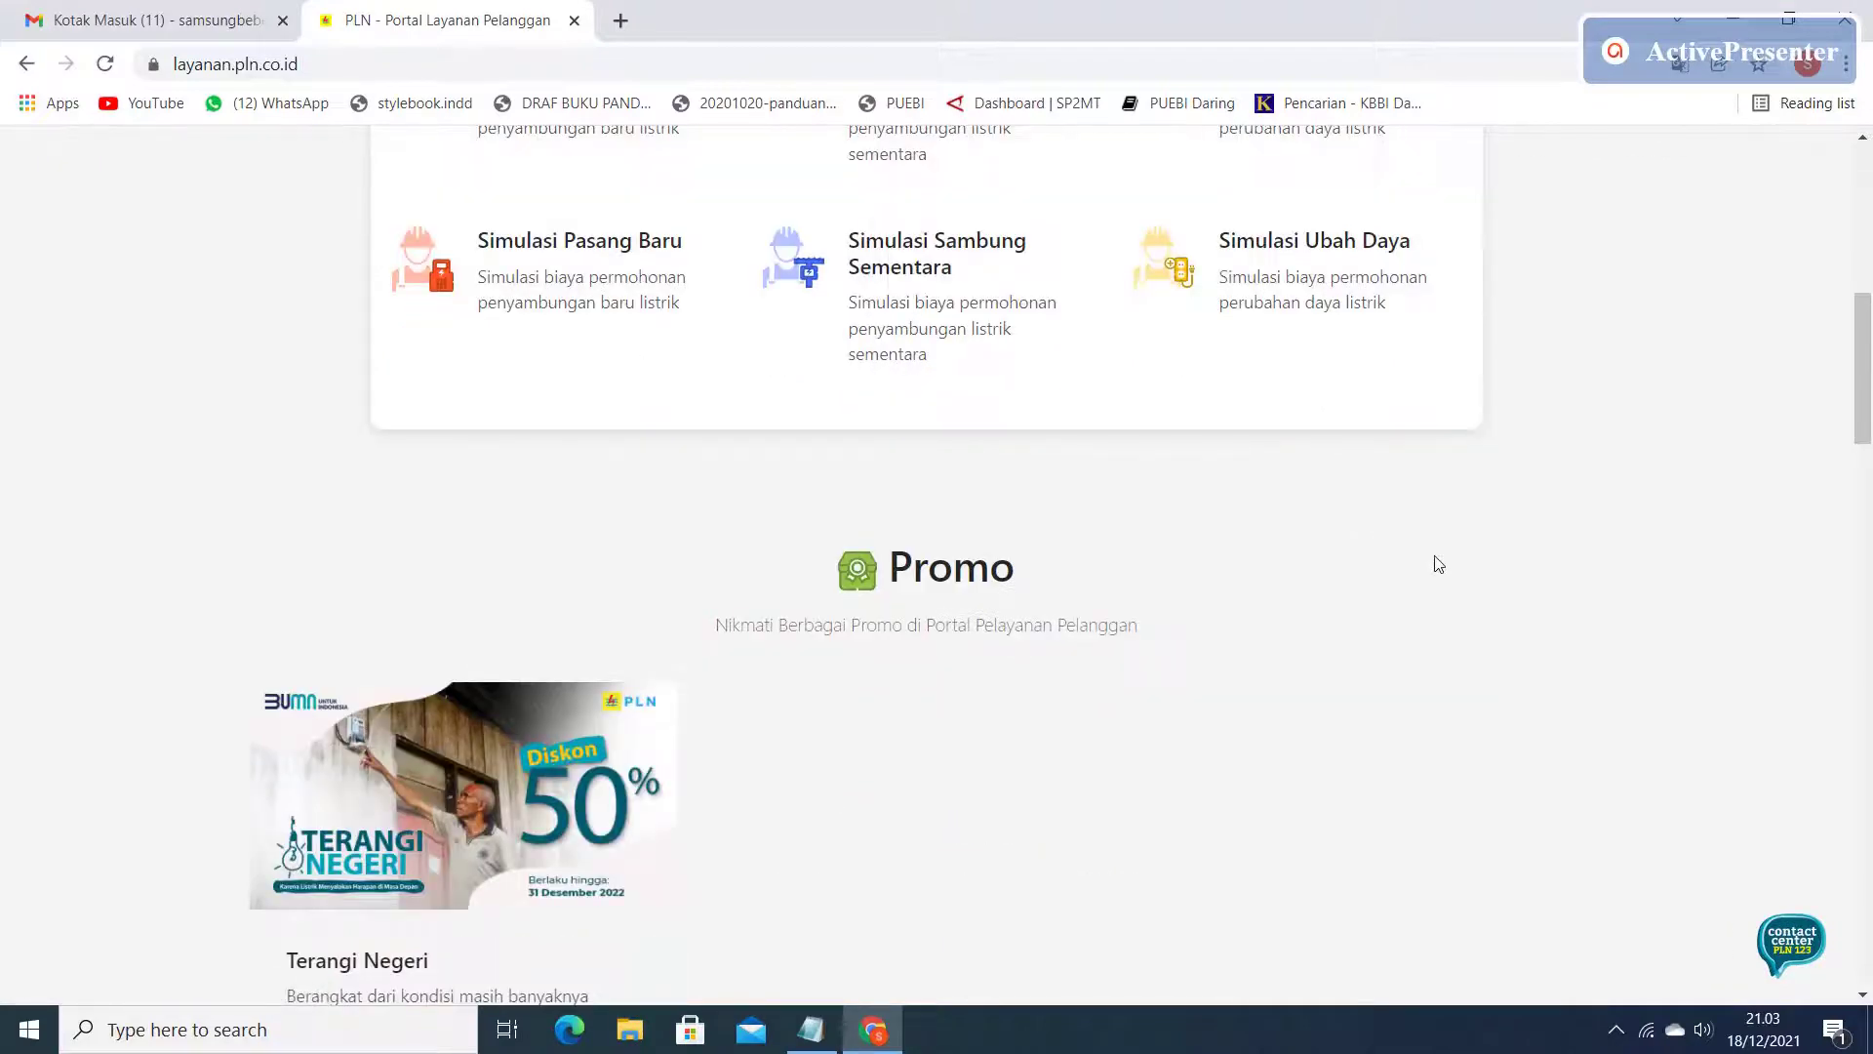
pyautogui.scroll(4, 1434, 560)
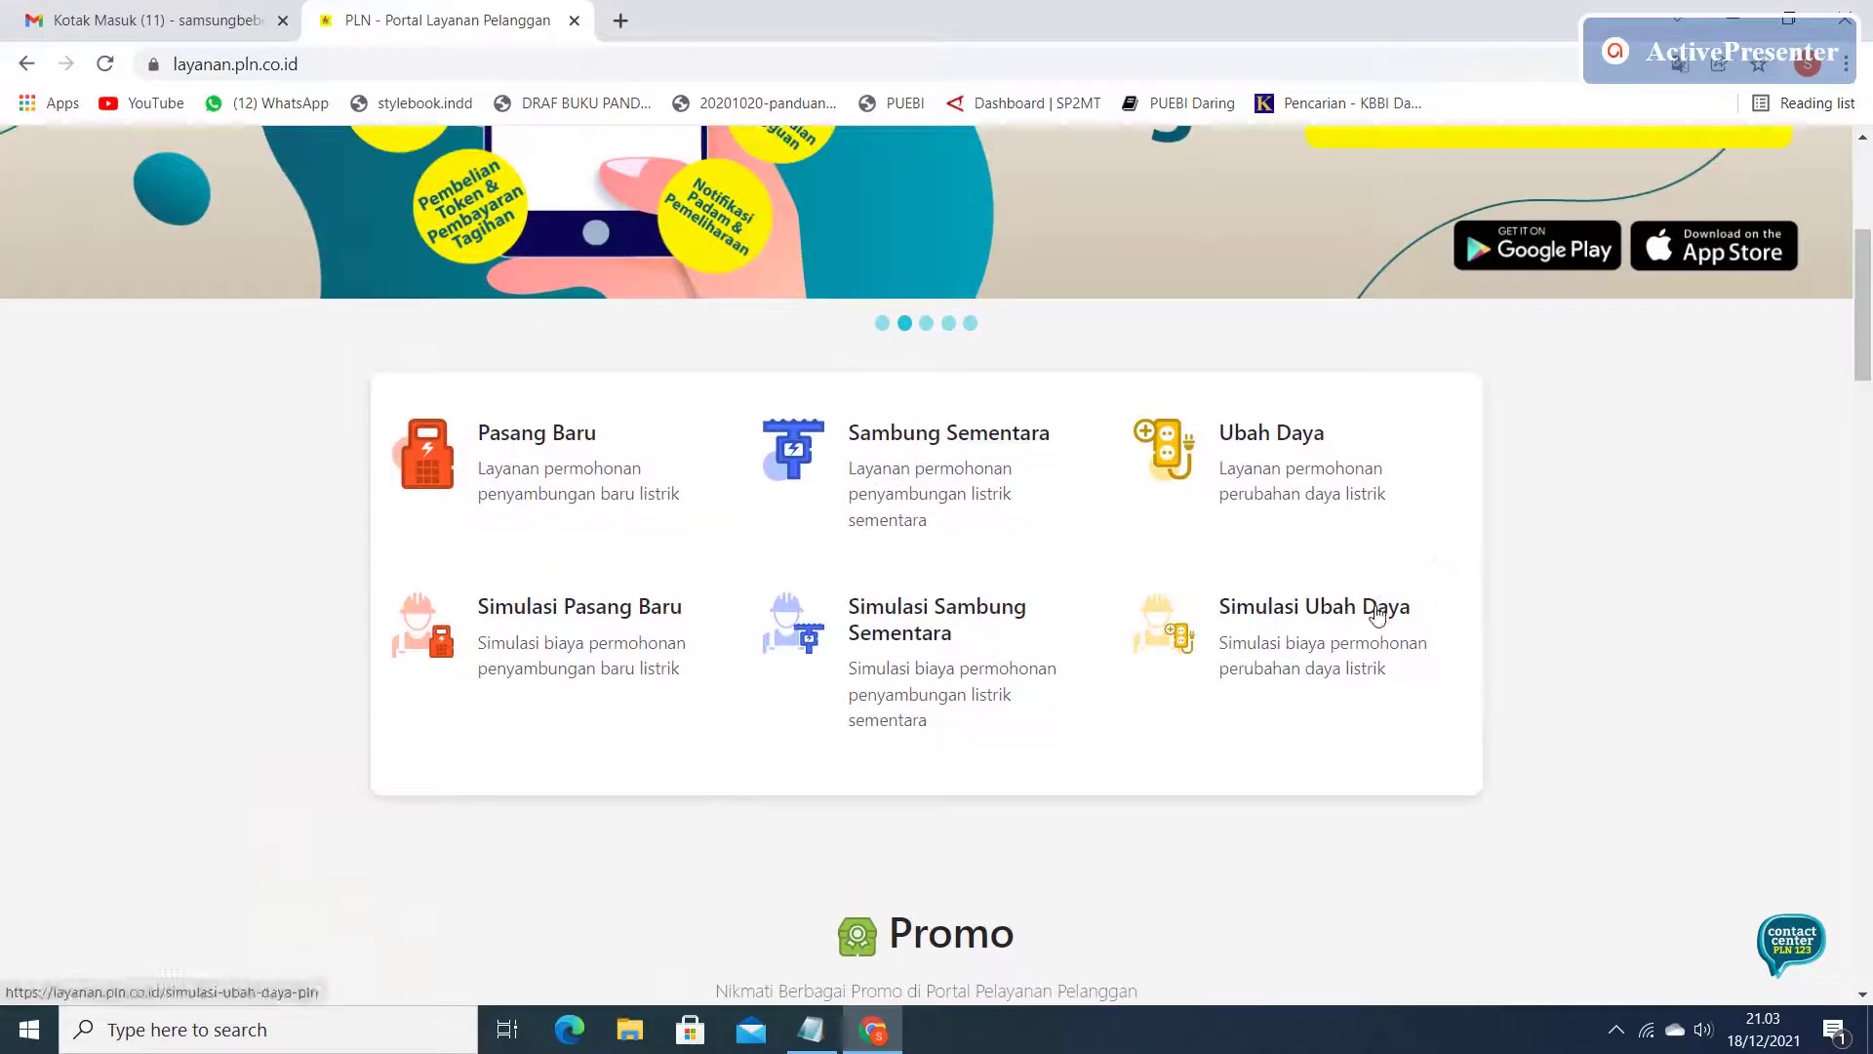
pyautogui.click(1381, 612)
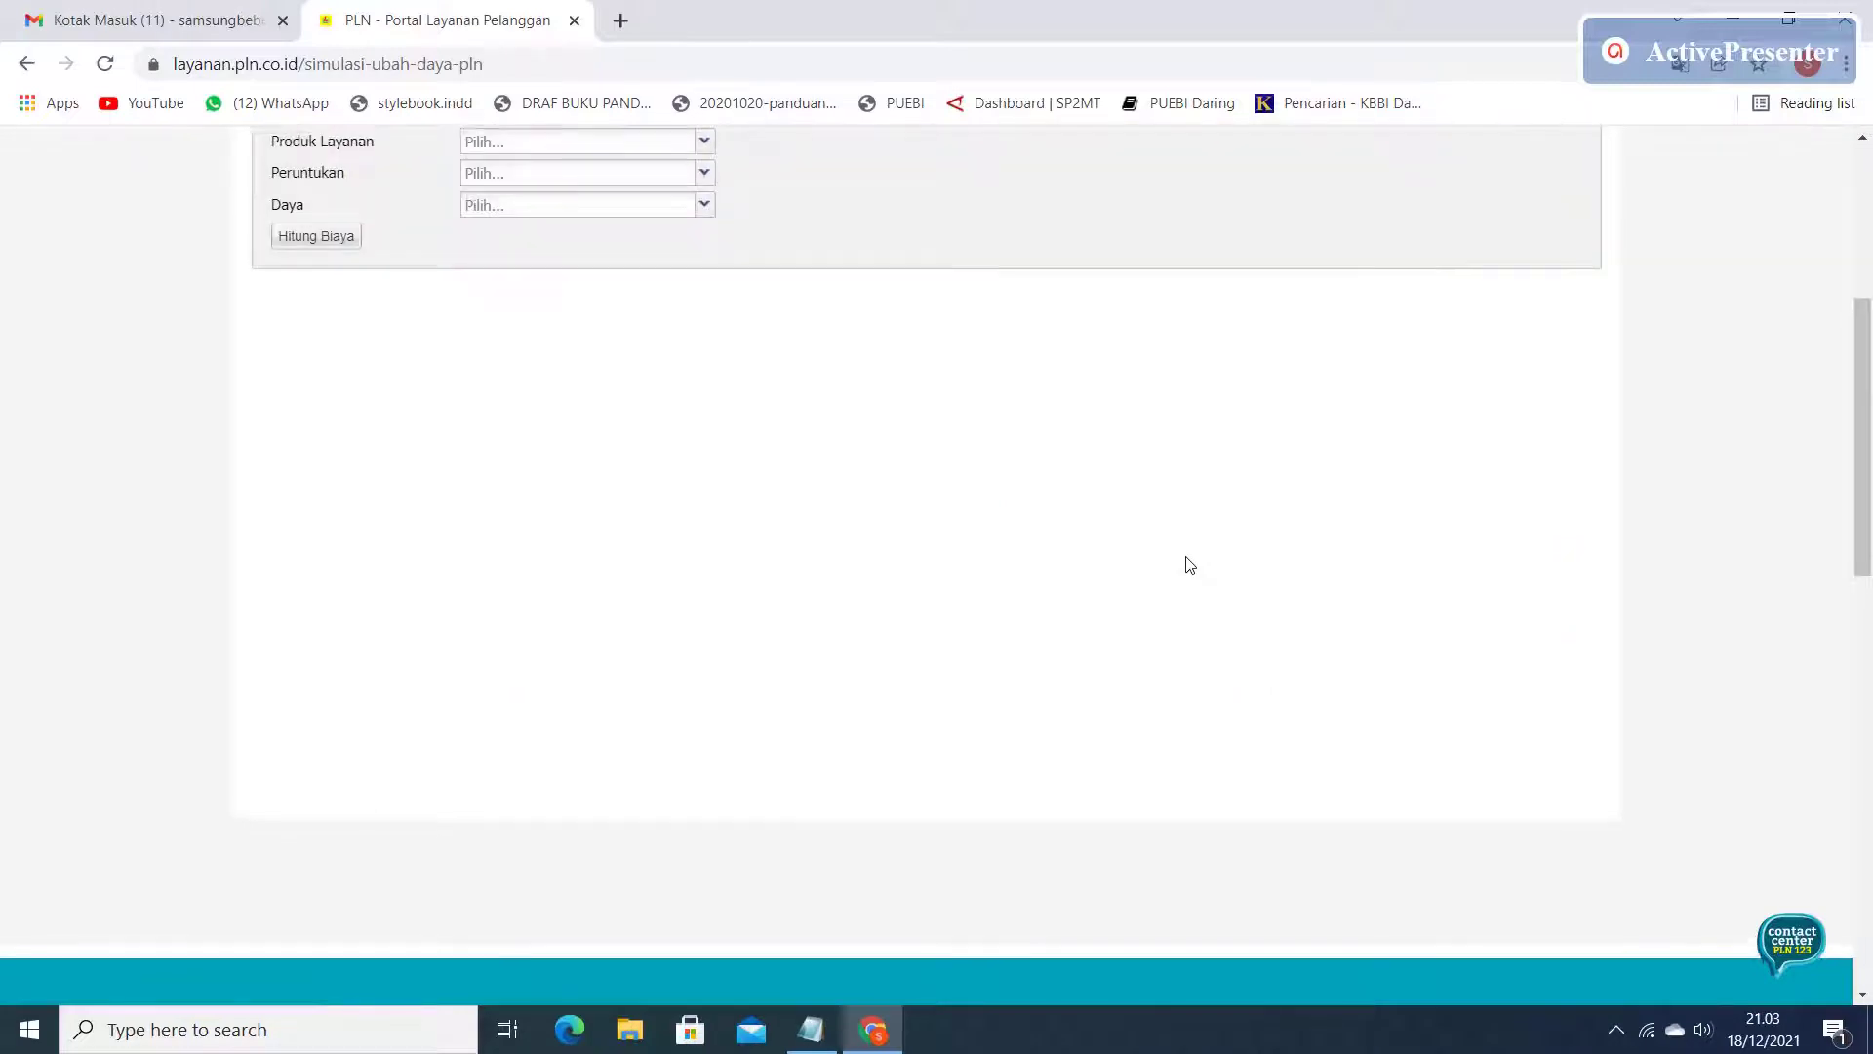
# Pick Daya Awal 900, PRABAYAR (PREPAID), RUMAH TANGGA and Daya 900 in the simulation form.
pyautogui.scroll(4, 1189, 566)
pyautogui.scroll(2, 1189, 566)
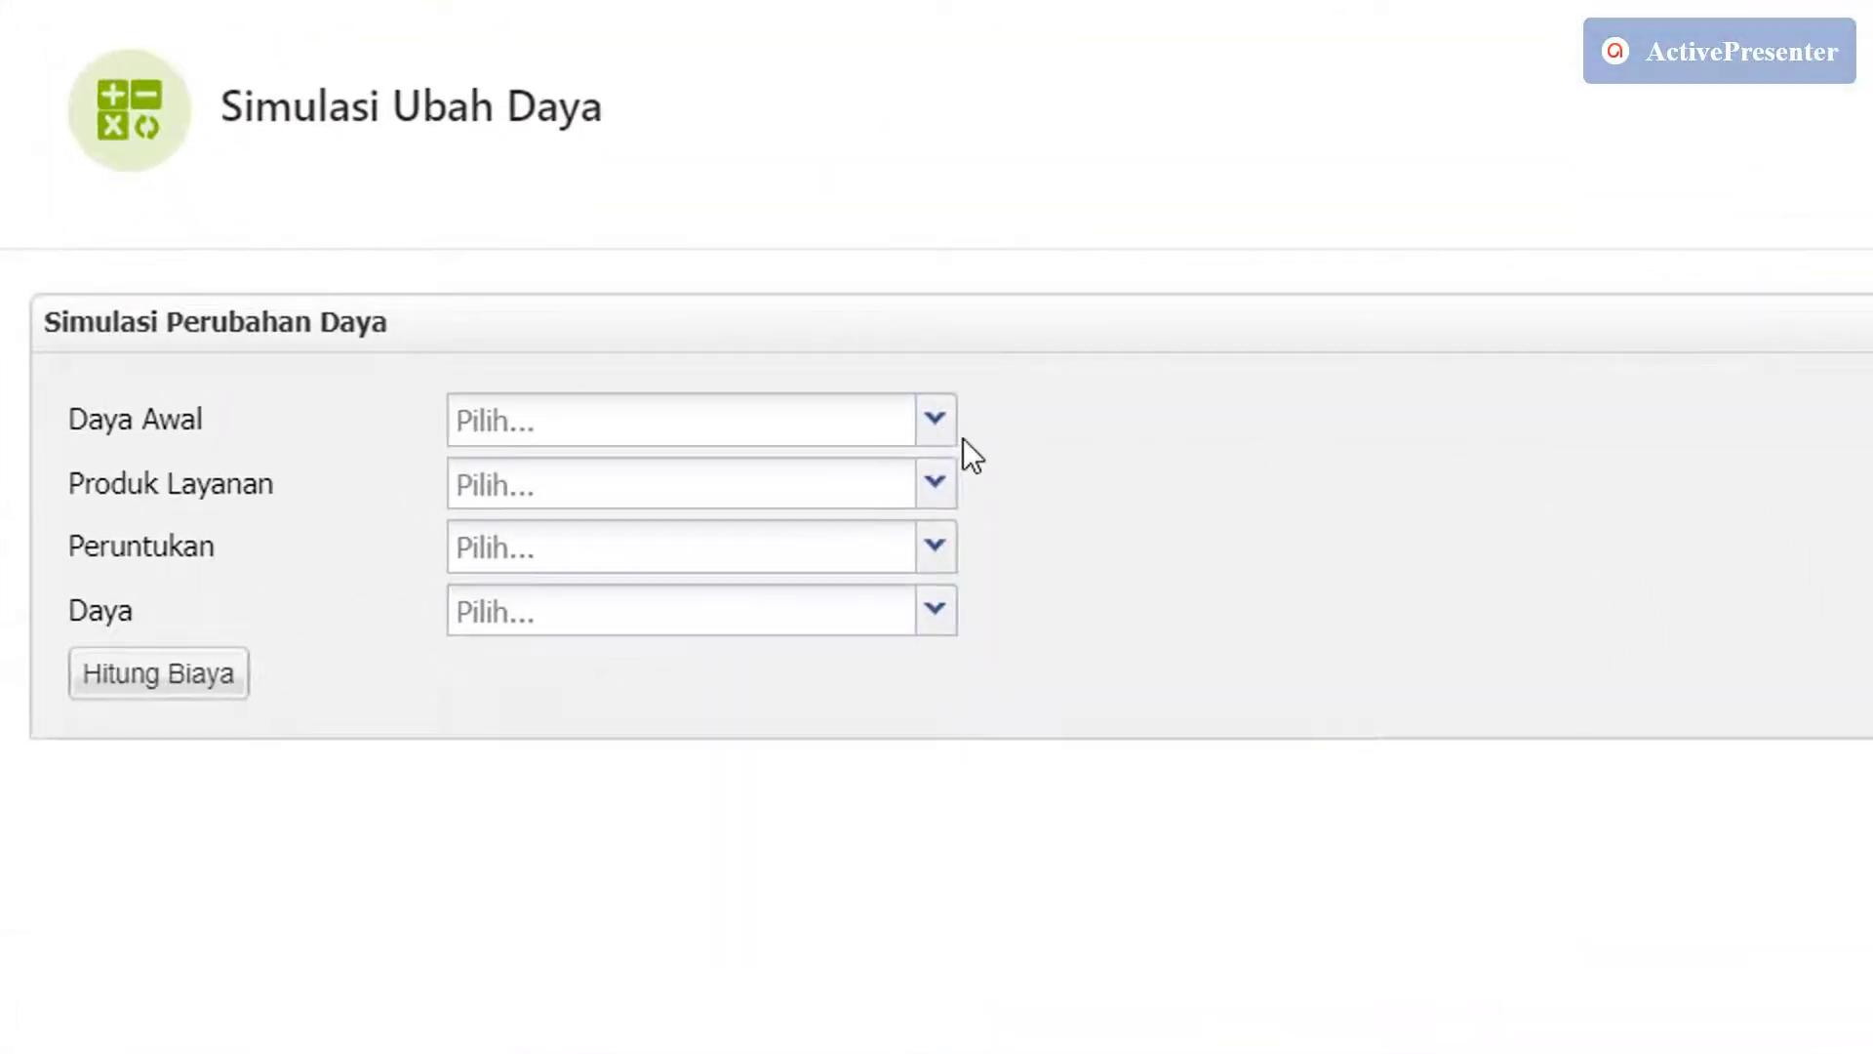
pyautogui.click(935, 422)
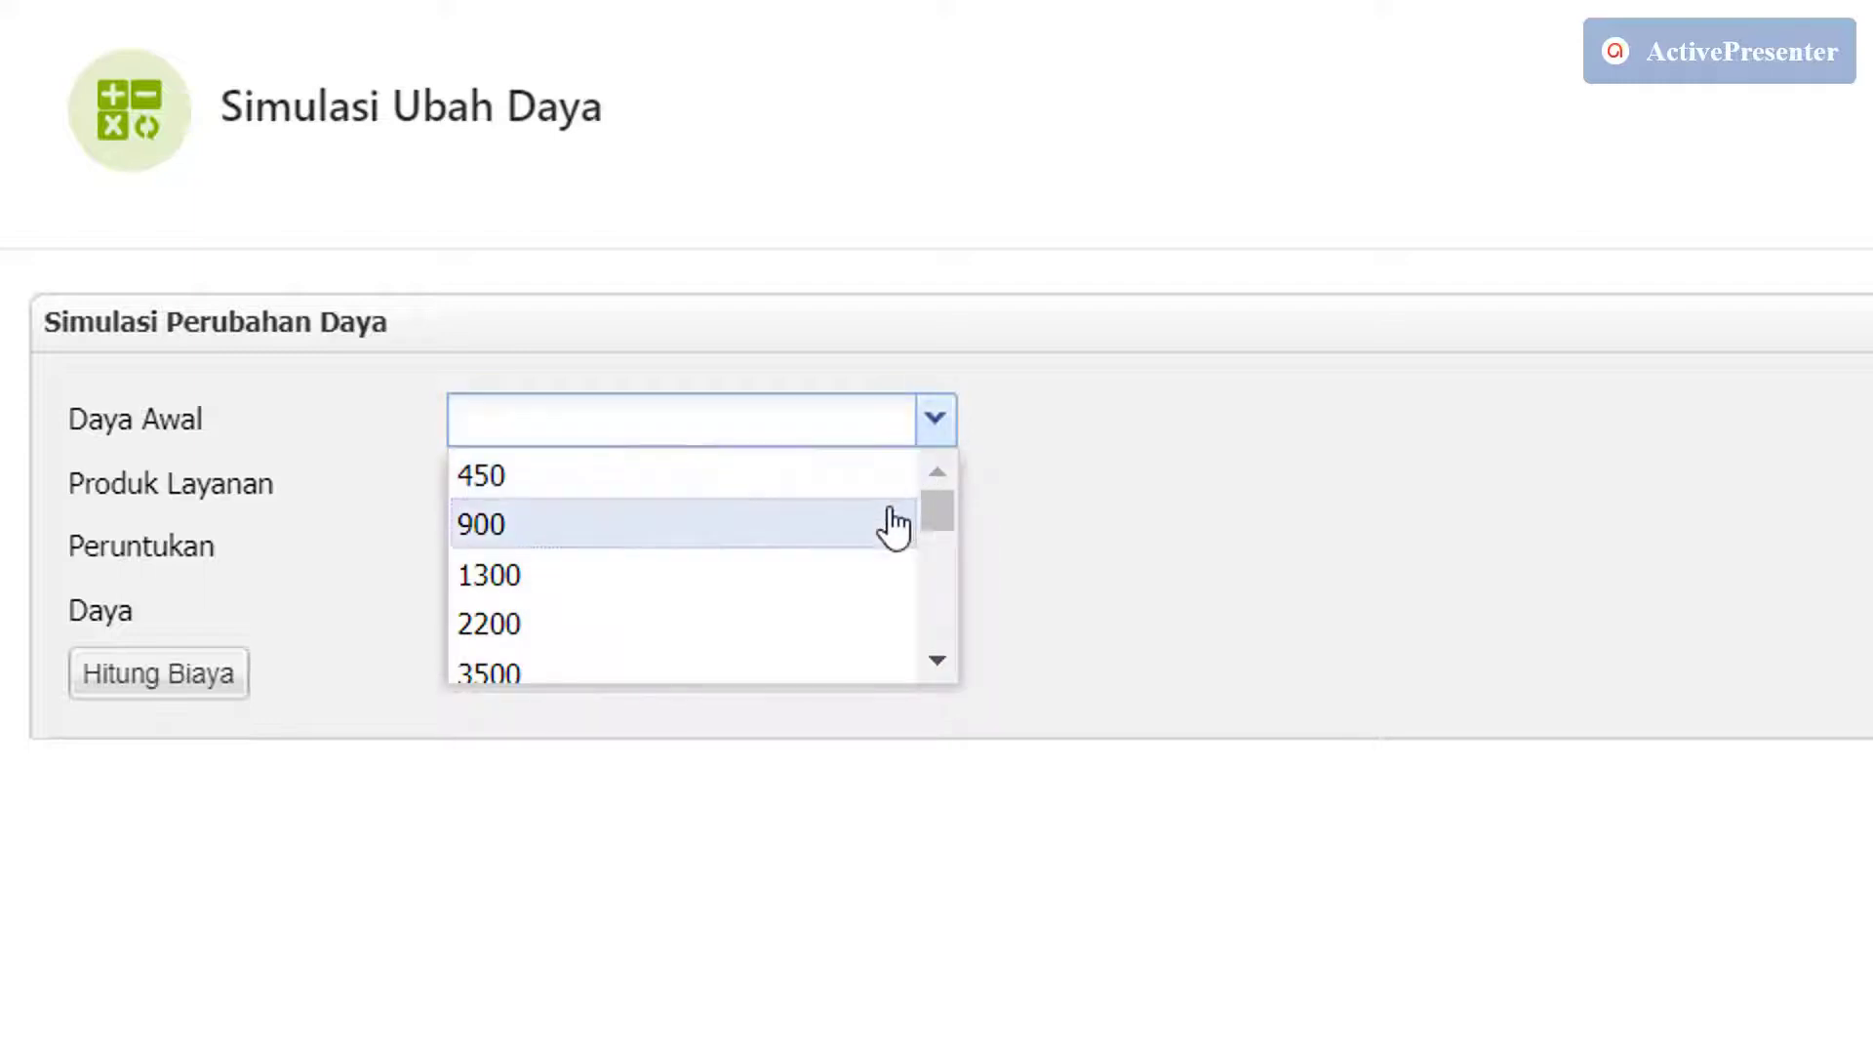
pyautogui.click(894, 536)
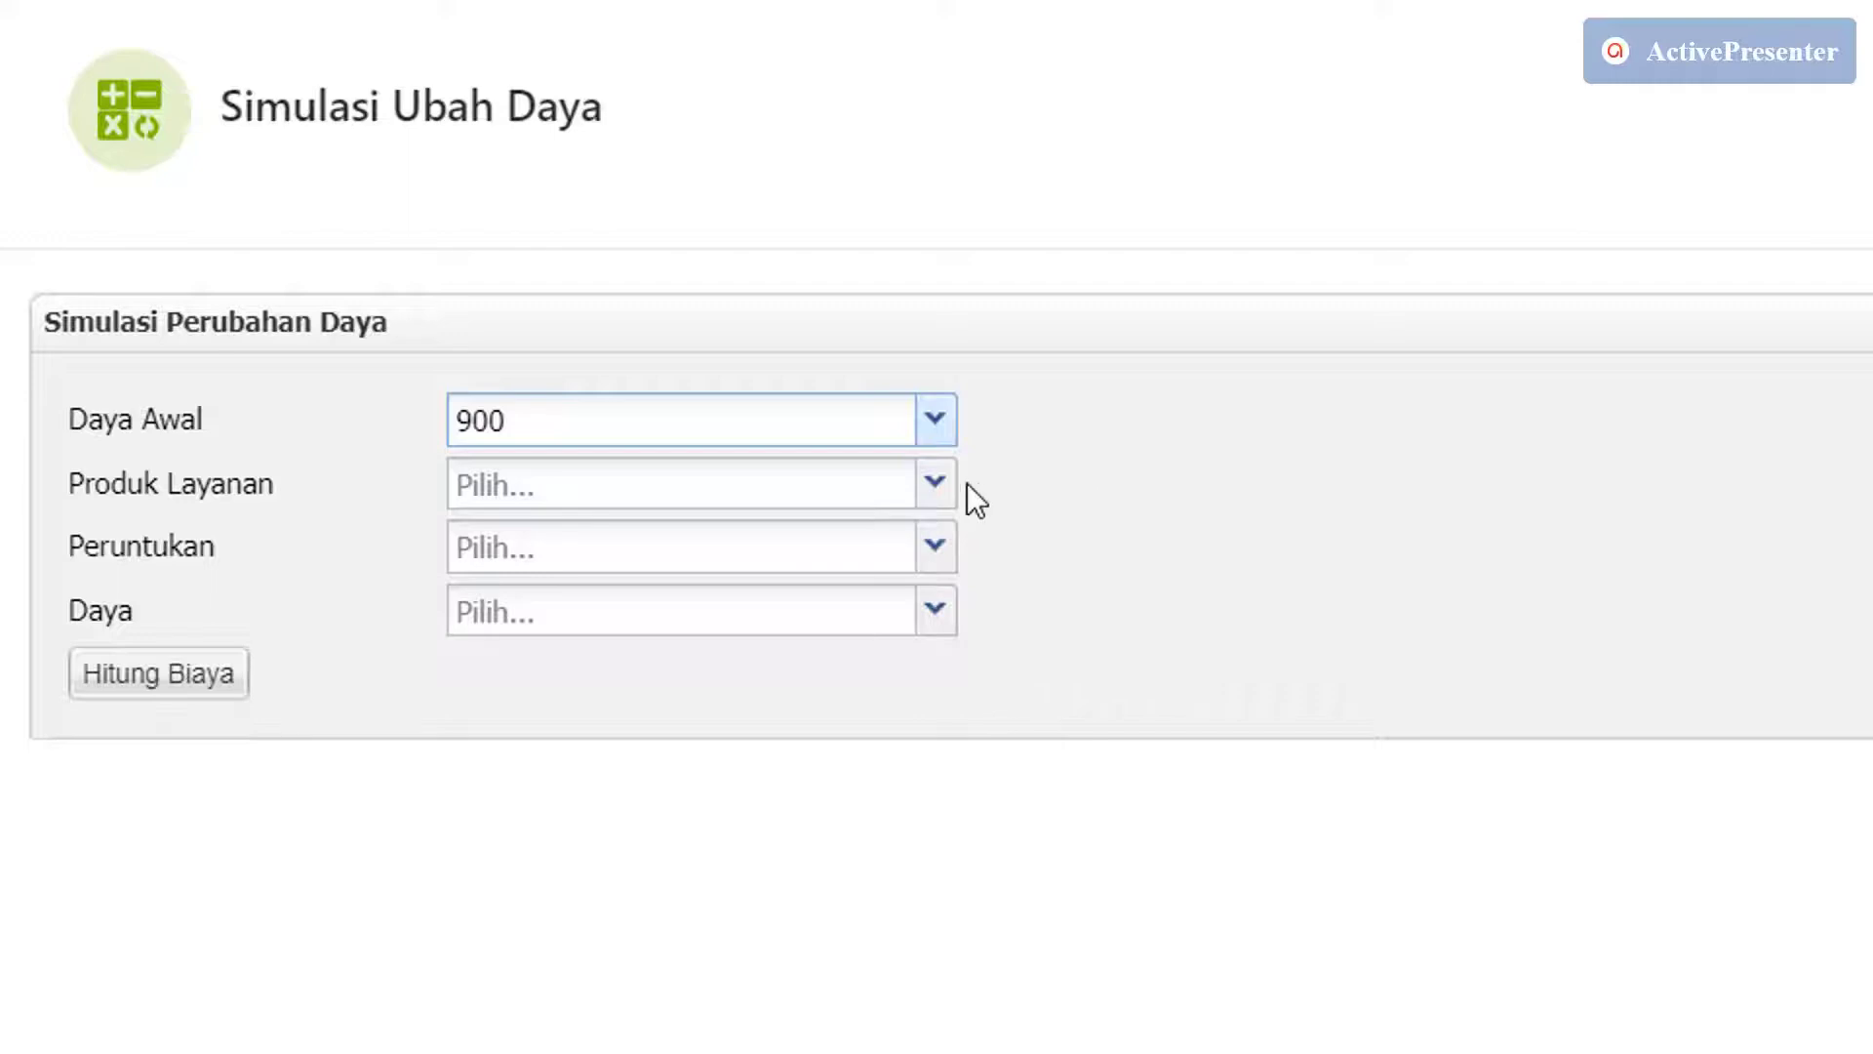
pyautogui.click(934, 484)
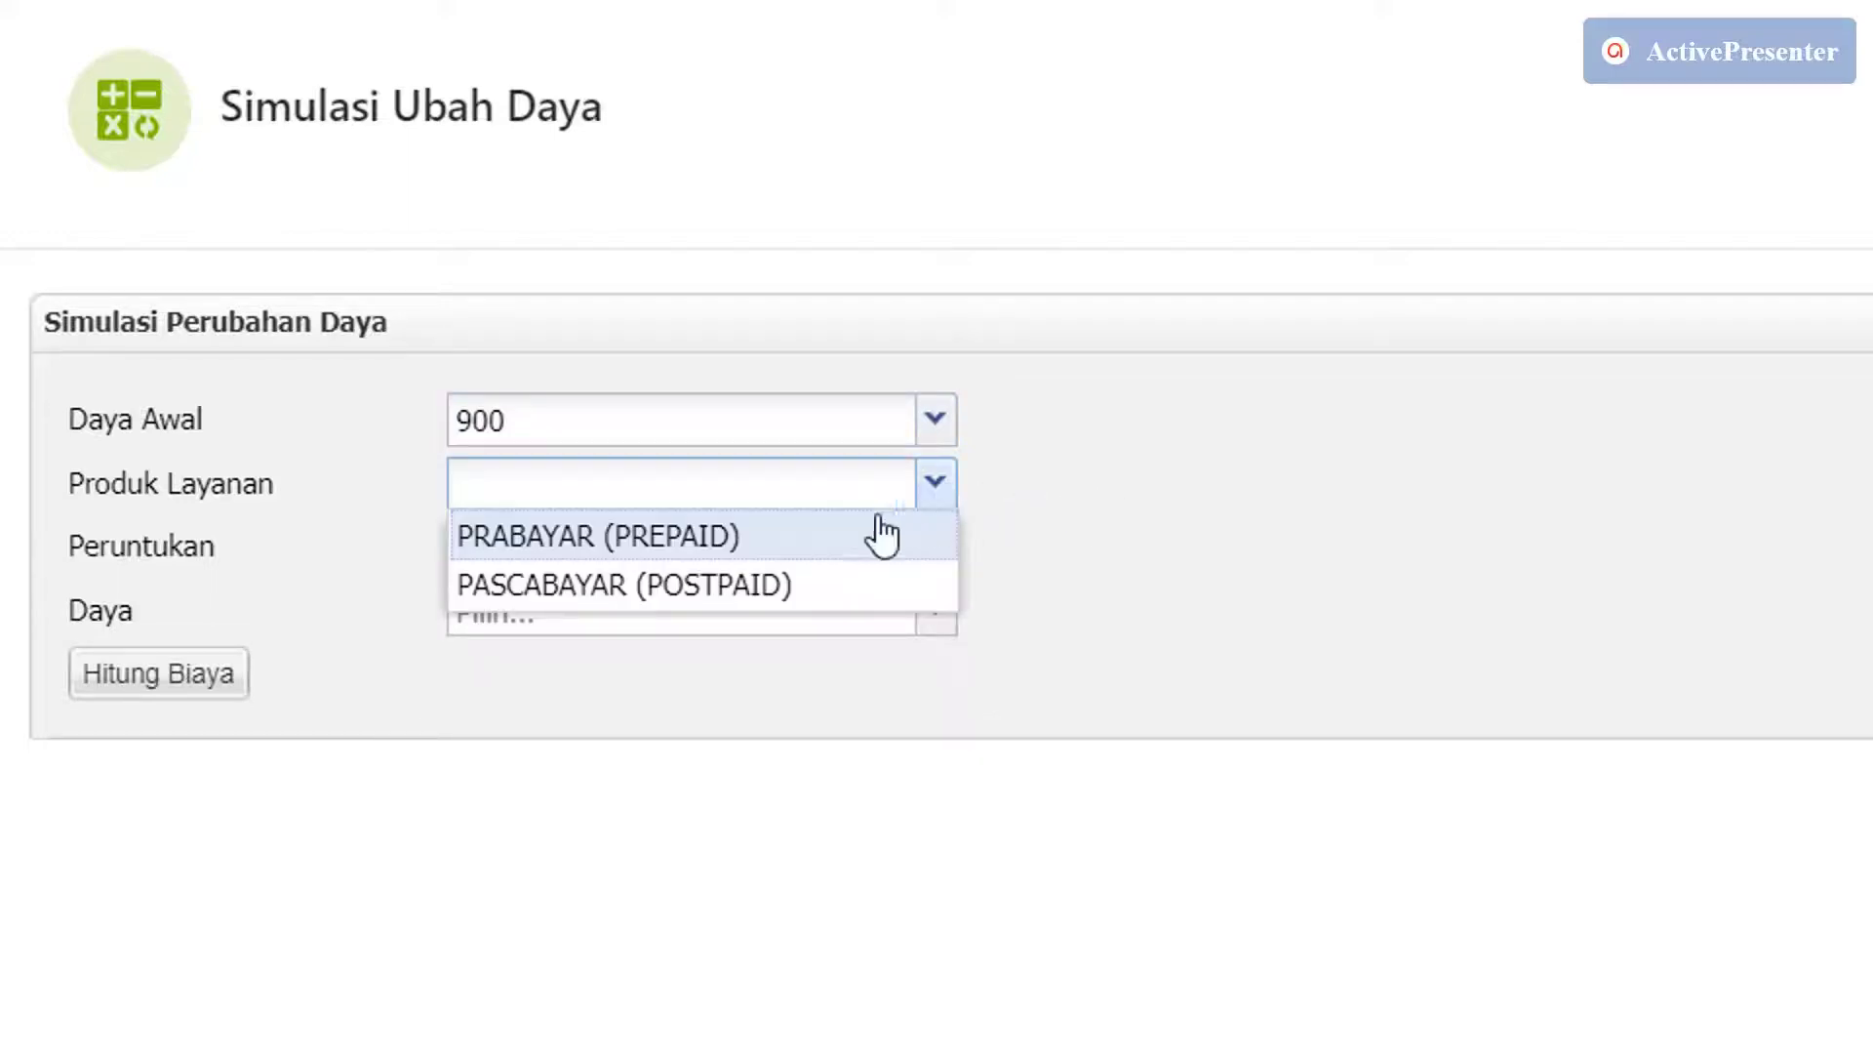
pyautogui.click(680, 538)
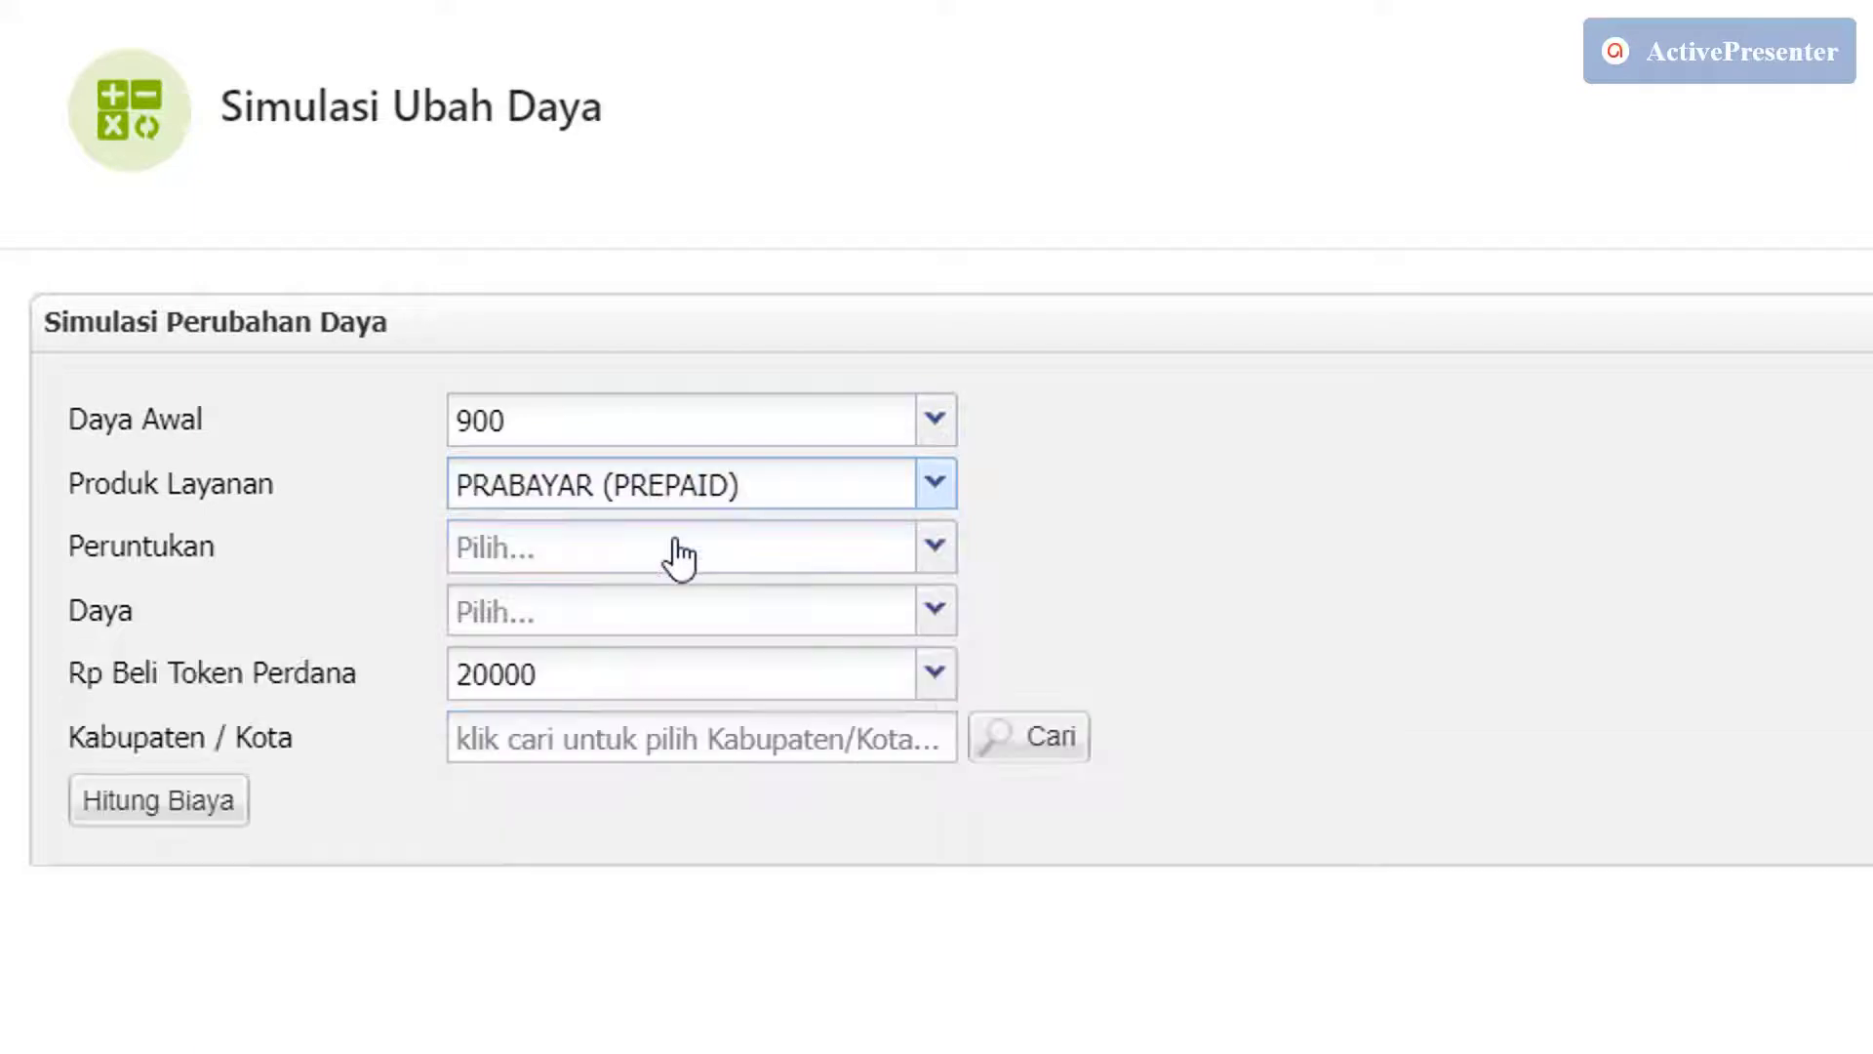
pyautogui.click(936, 561)
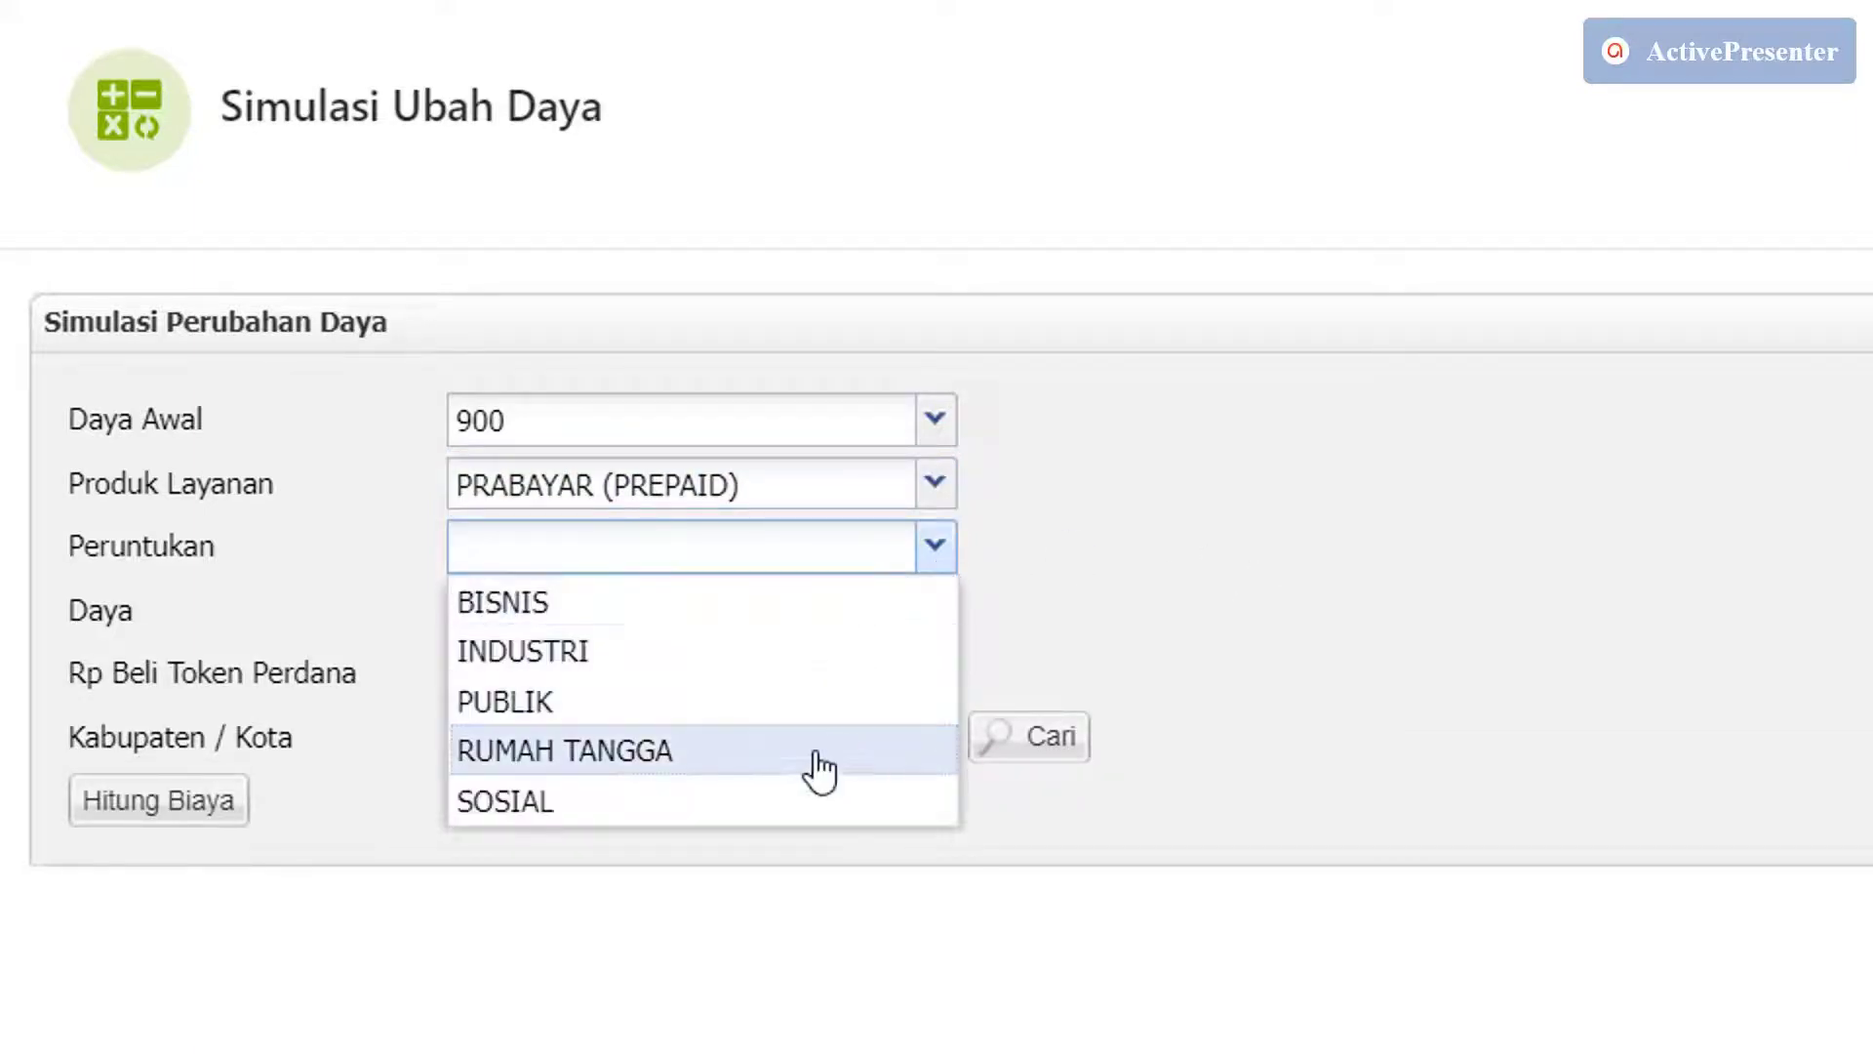
pyautogui.click(817, 753)
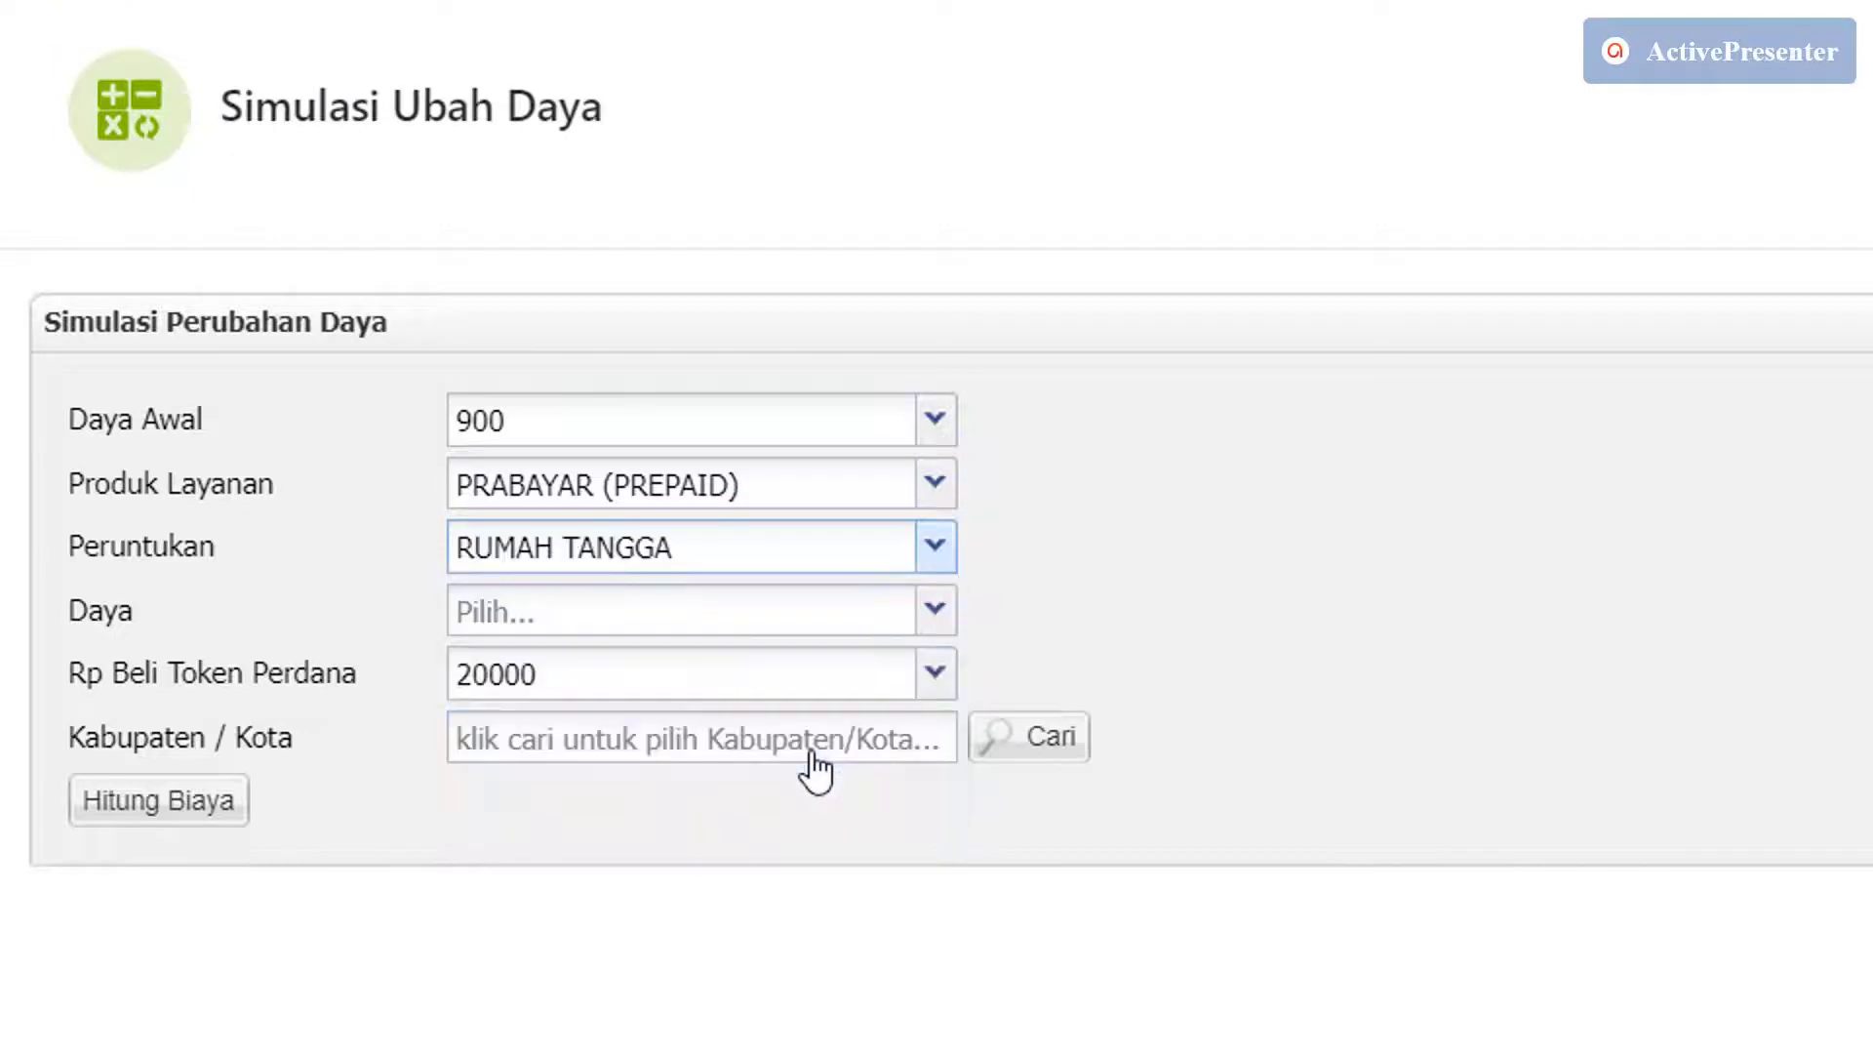
pyautogui.click(952, 632)
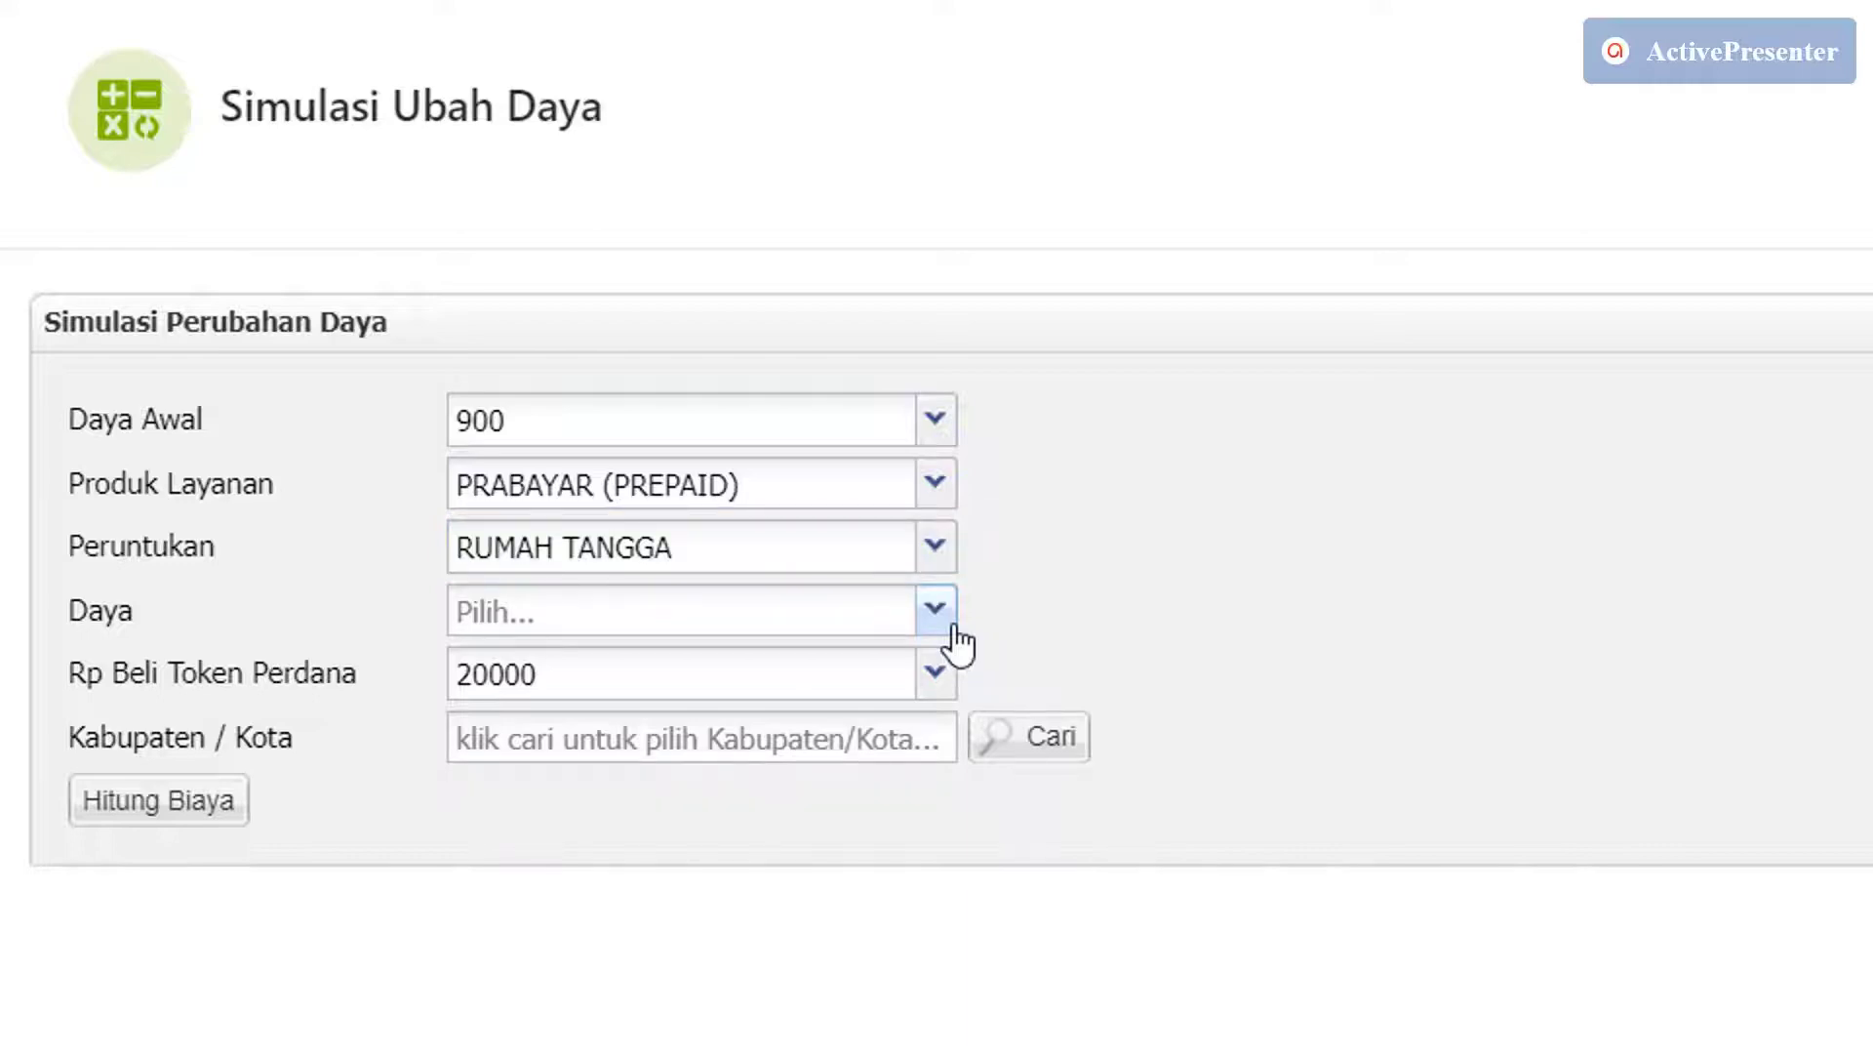
pyautogui.click(953, 634)
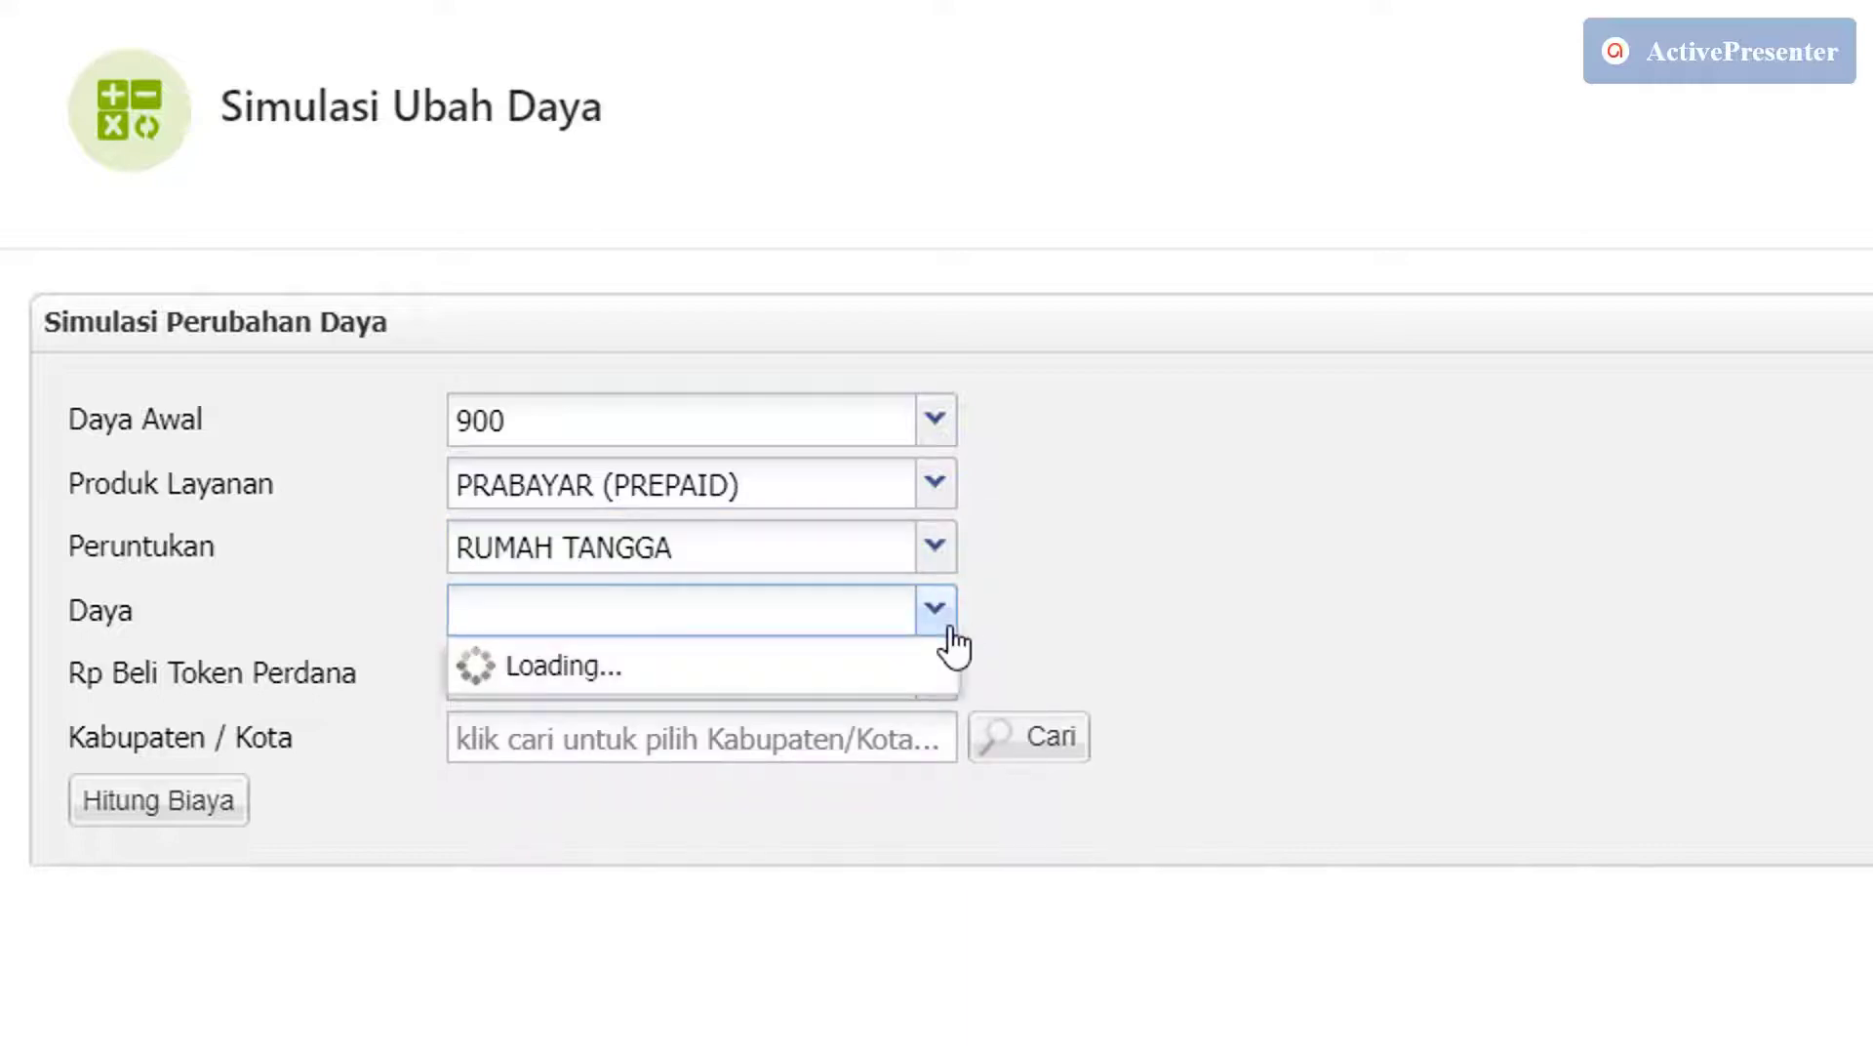
pyautogui.click(820, 717)
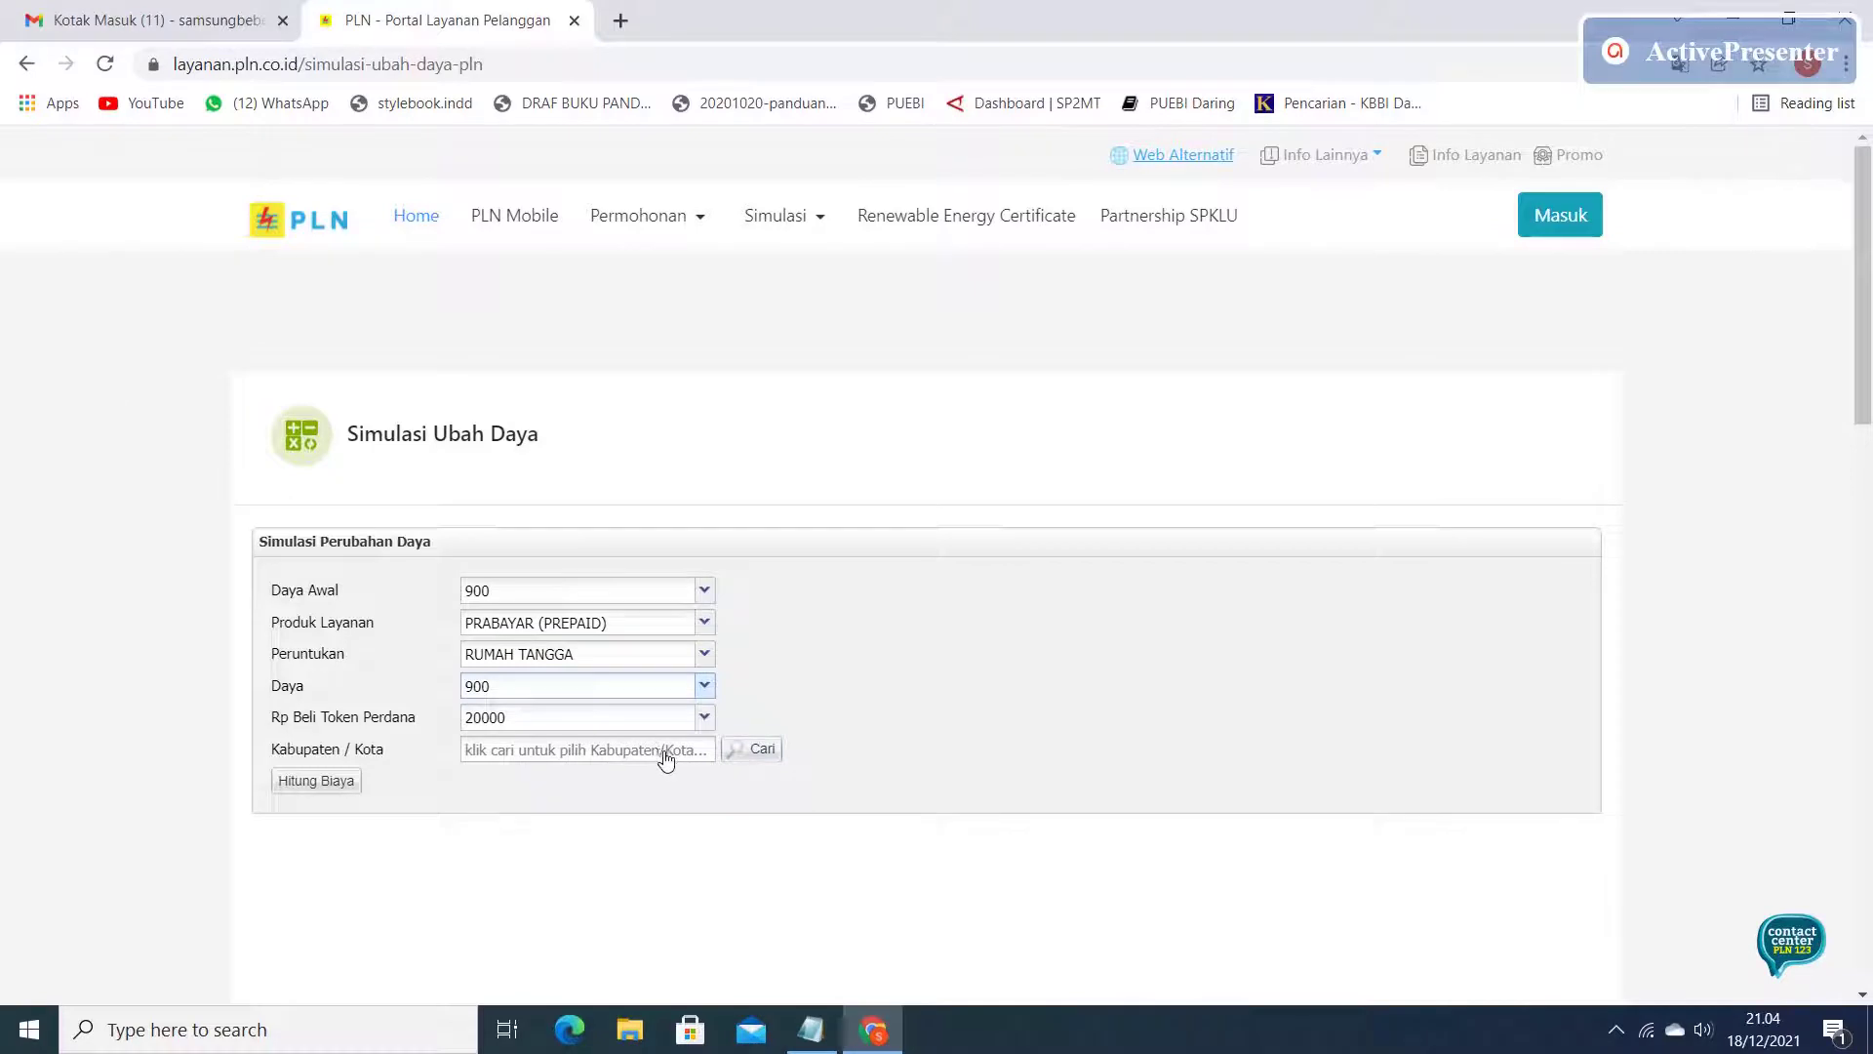
# Filter the Kabupaten / Kota list for jakarta and choose KOTA ADM. JAKARTA TIMUR.
pyautogui.click(753, 749)
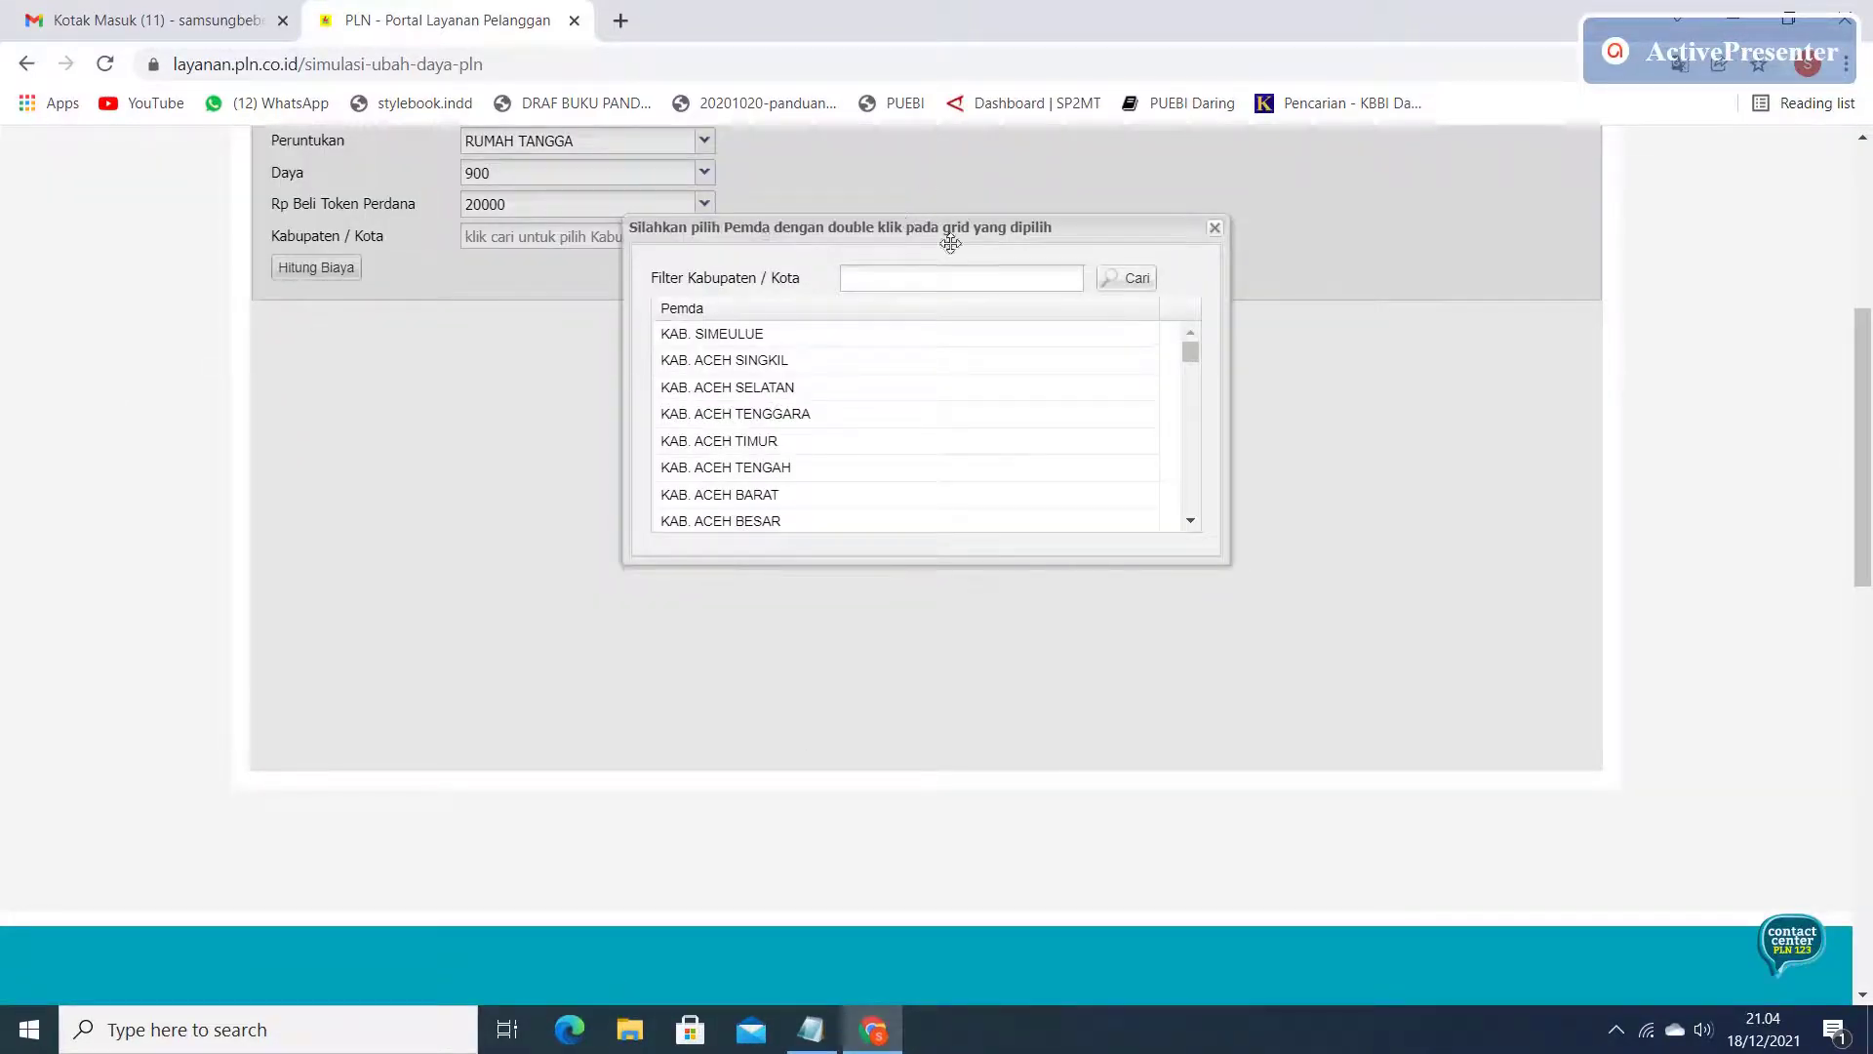
pyautogui.click(952, 284)
pyautogui.click(1126, 287)
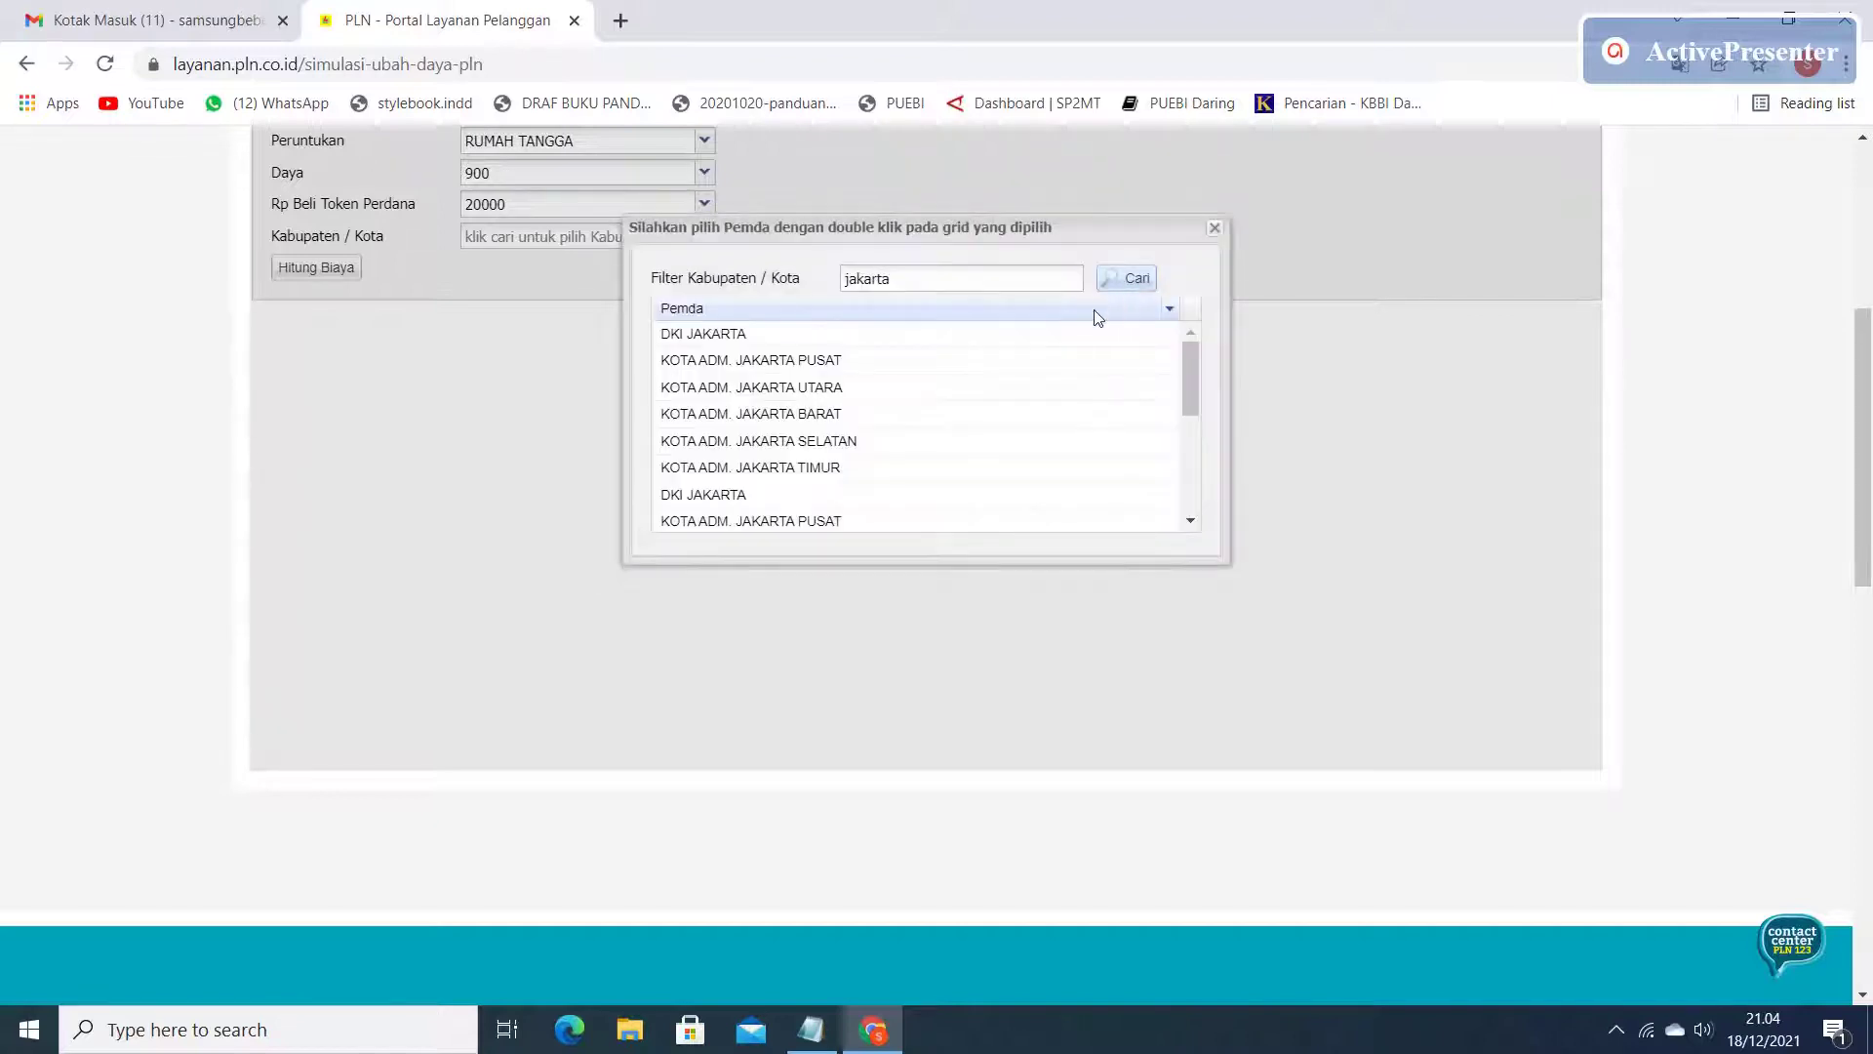
pyautogui.doubleClick(836, 467)
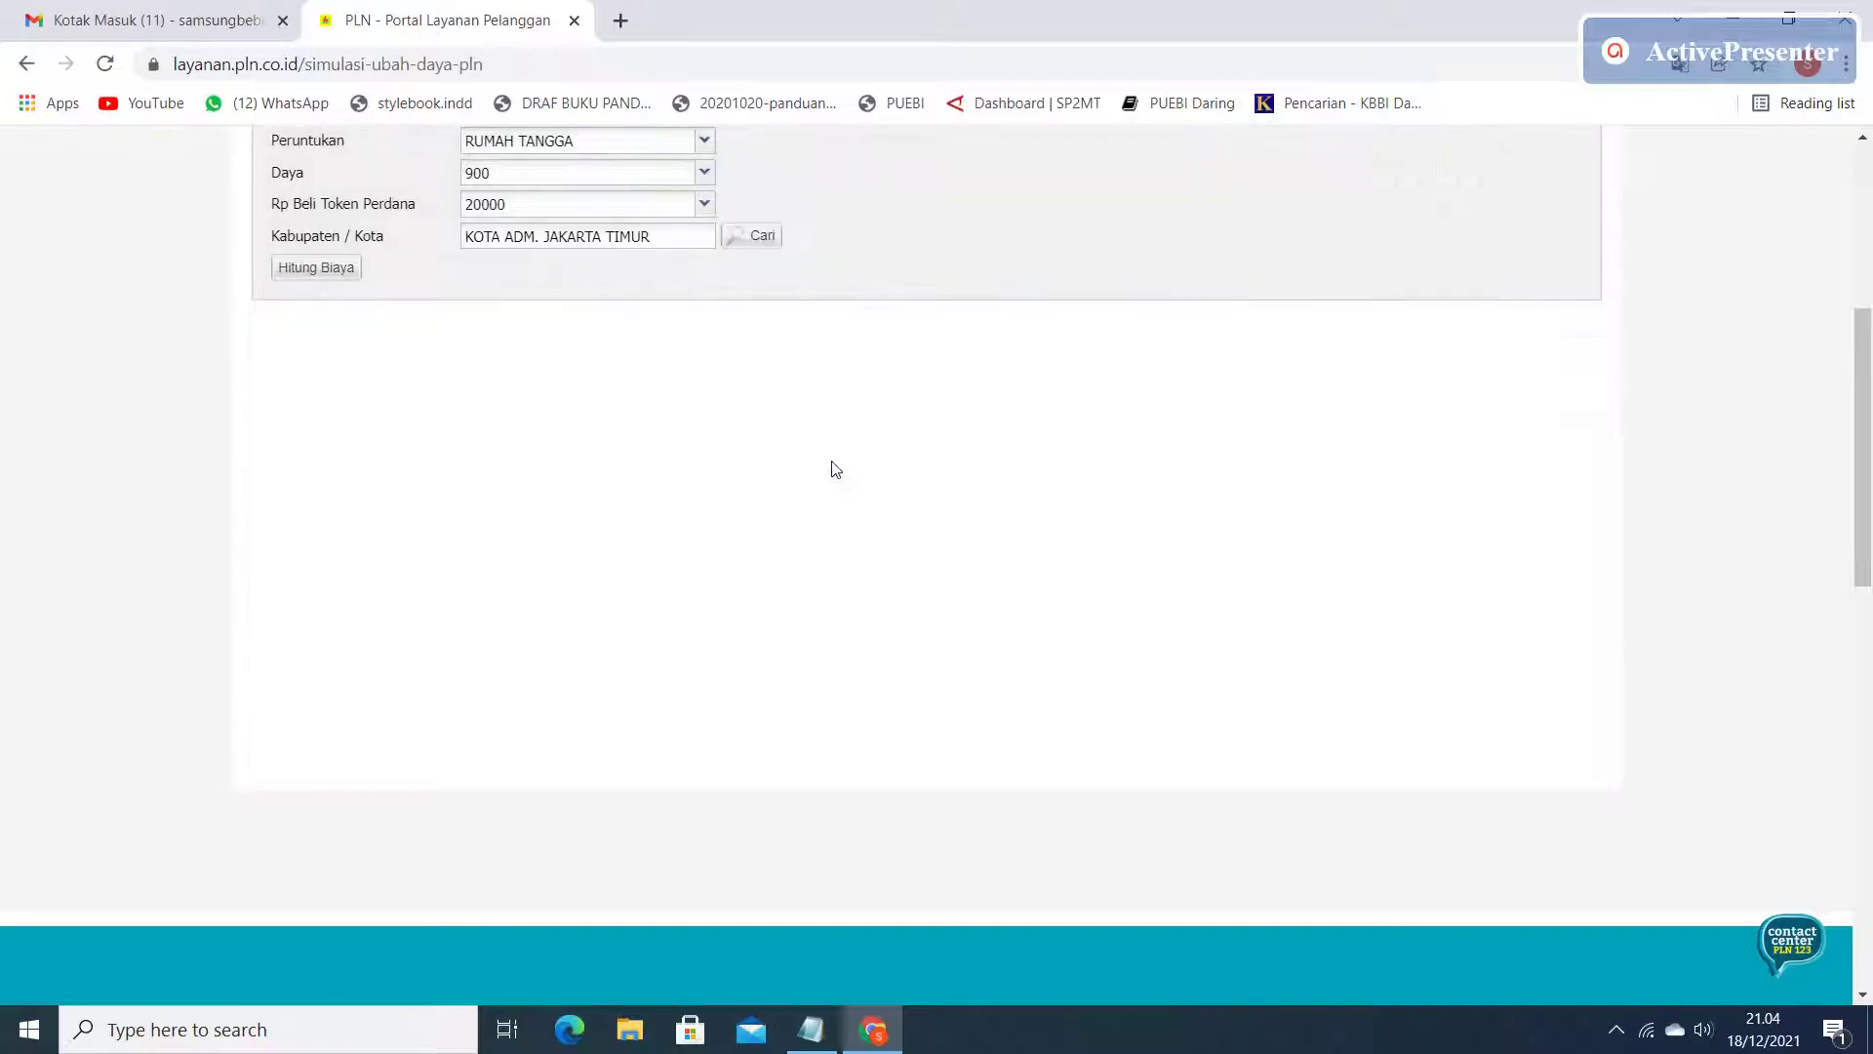
# Run Hitung Biaya and view the Detail Biaya breakdown totalling Rp 20.000.
pyautogui.scroll(3, 834, 468)
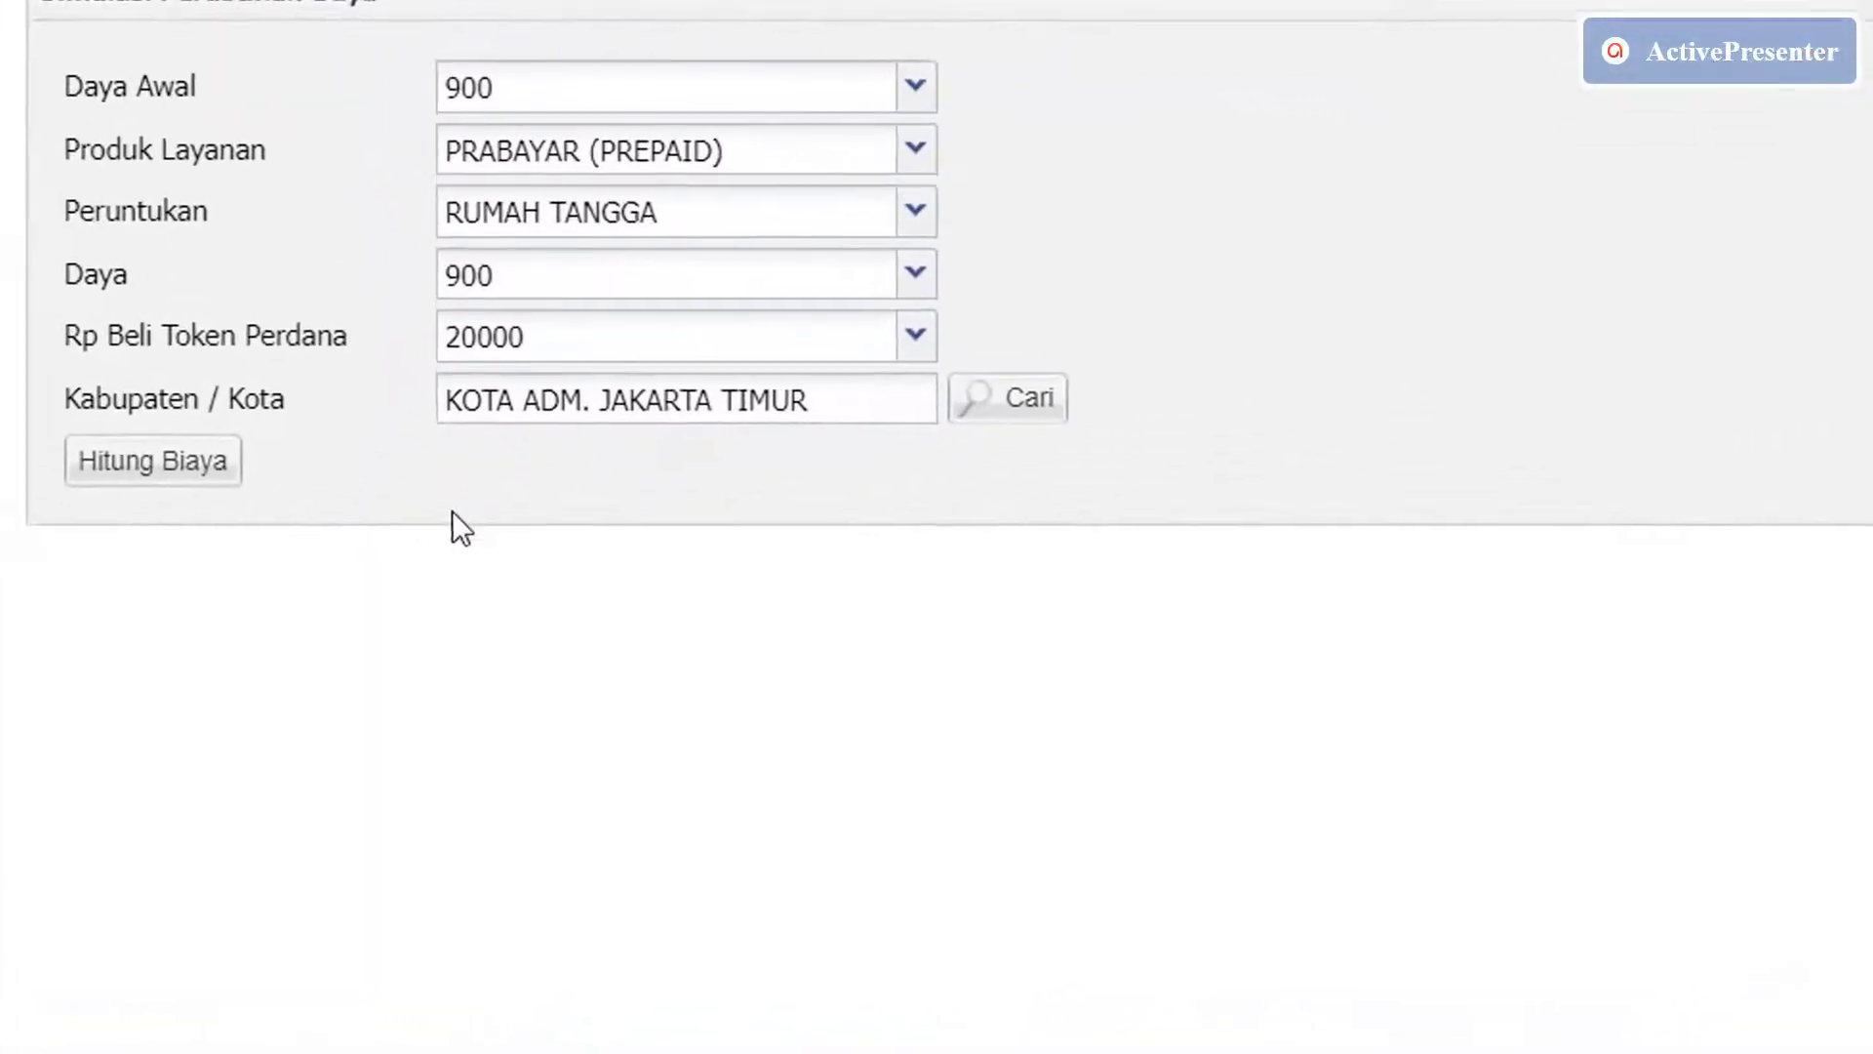
pyautogui.click(194, 467)
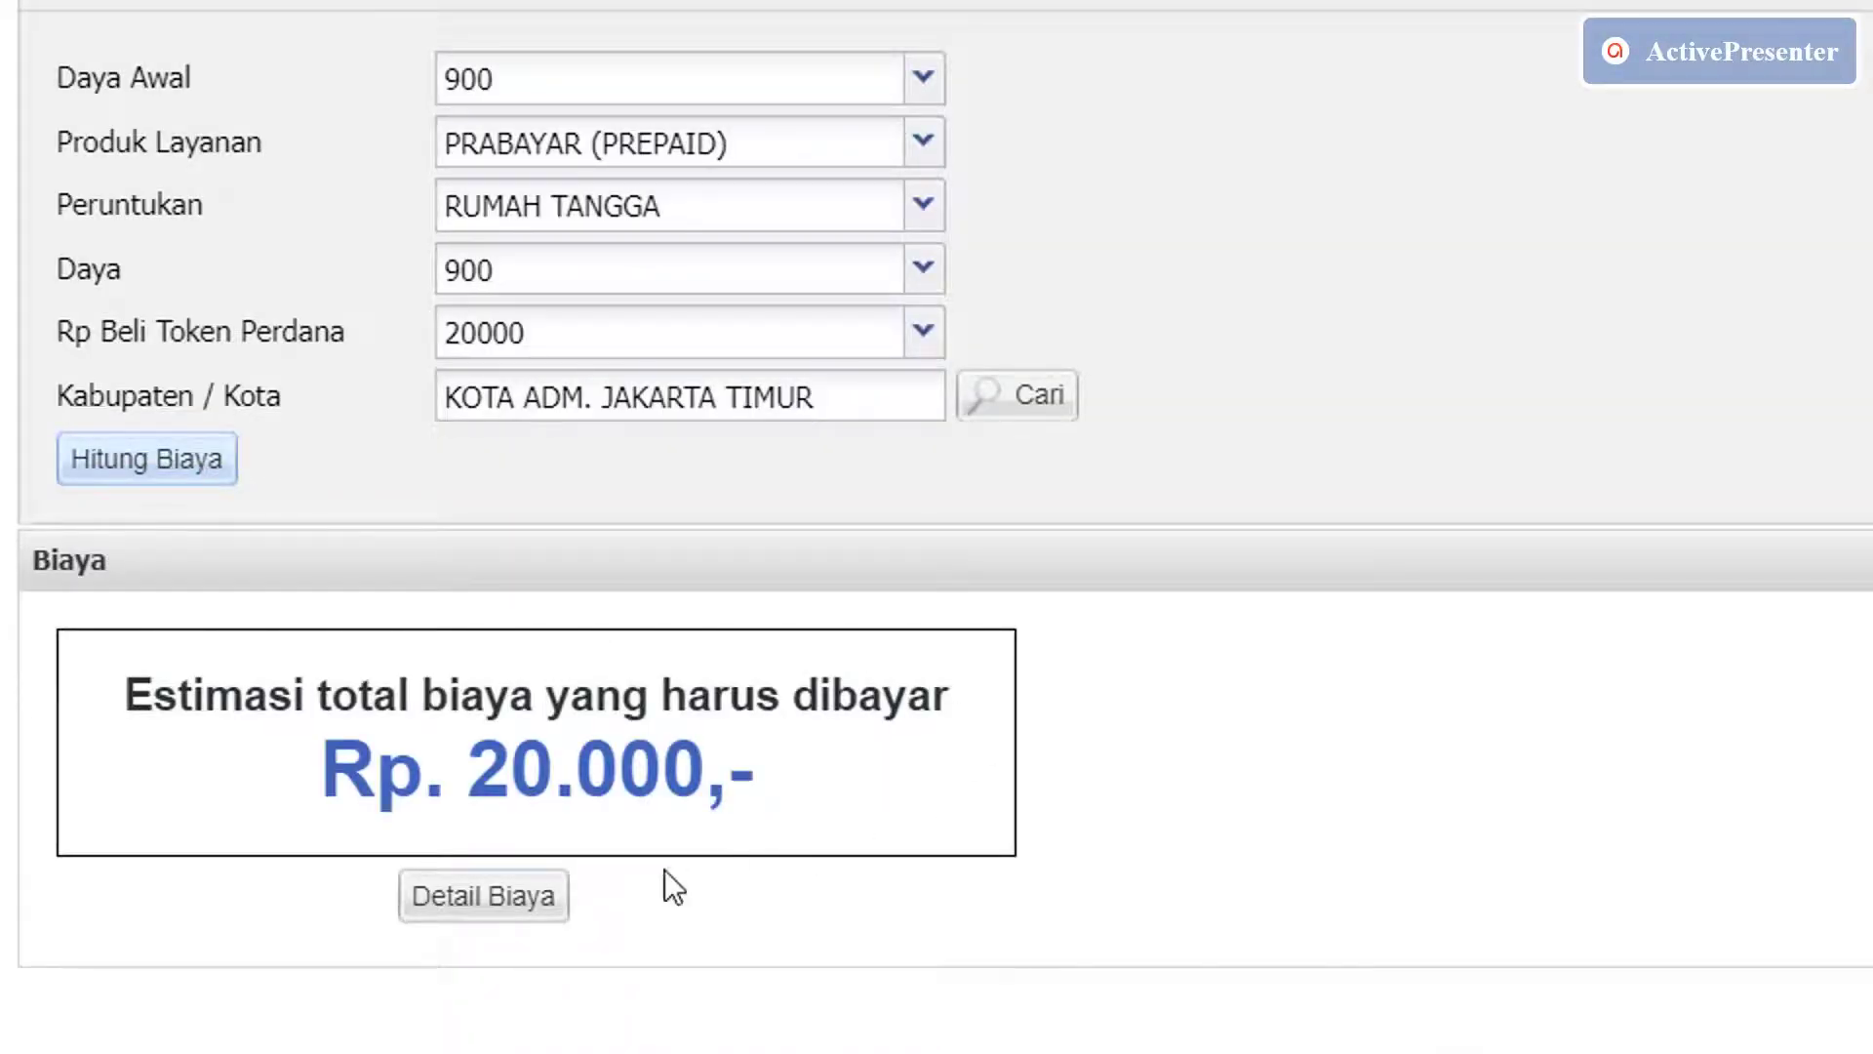
pyautogui.click(532, 914)
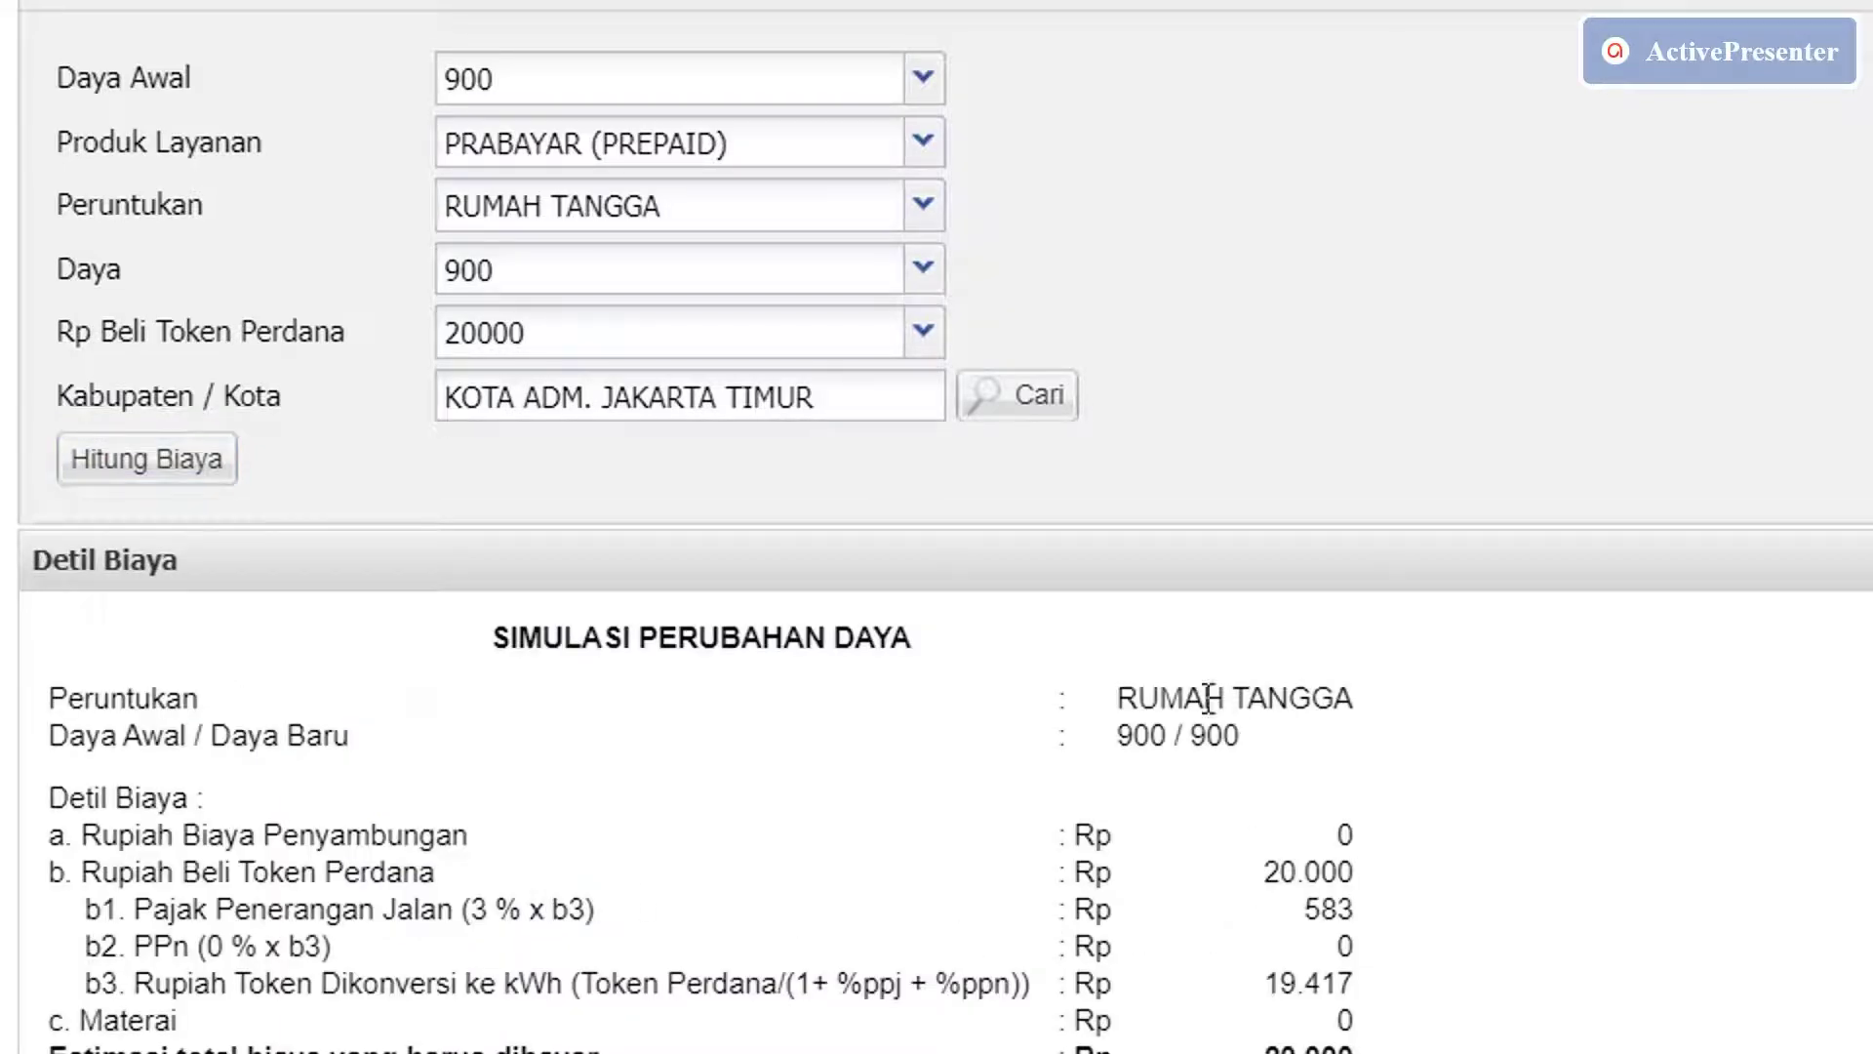
pyautogui.scroll(-2, 1233, 905)
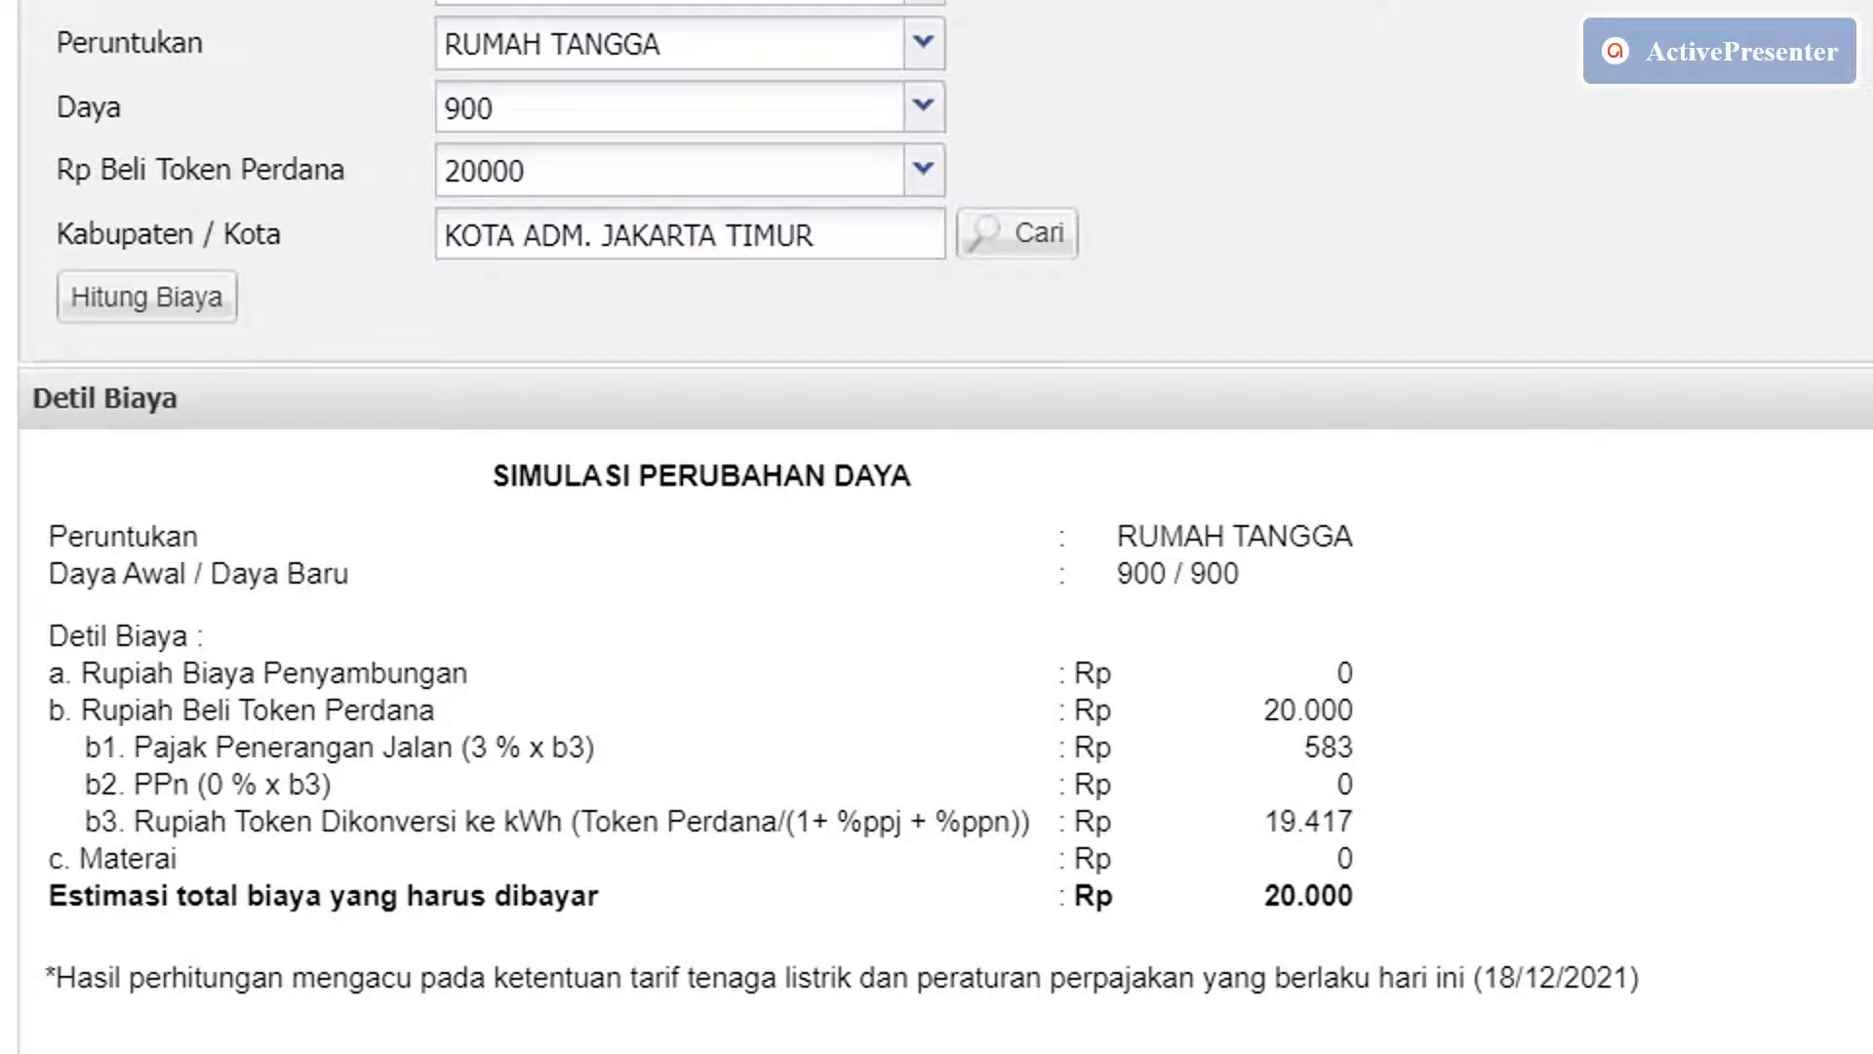
pyautogui.click(922, 107)
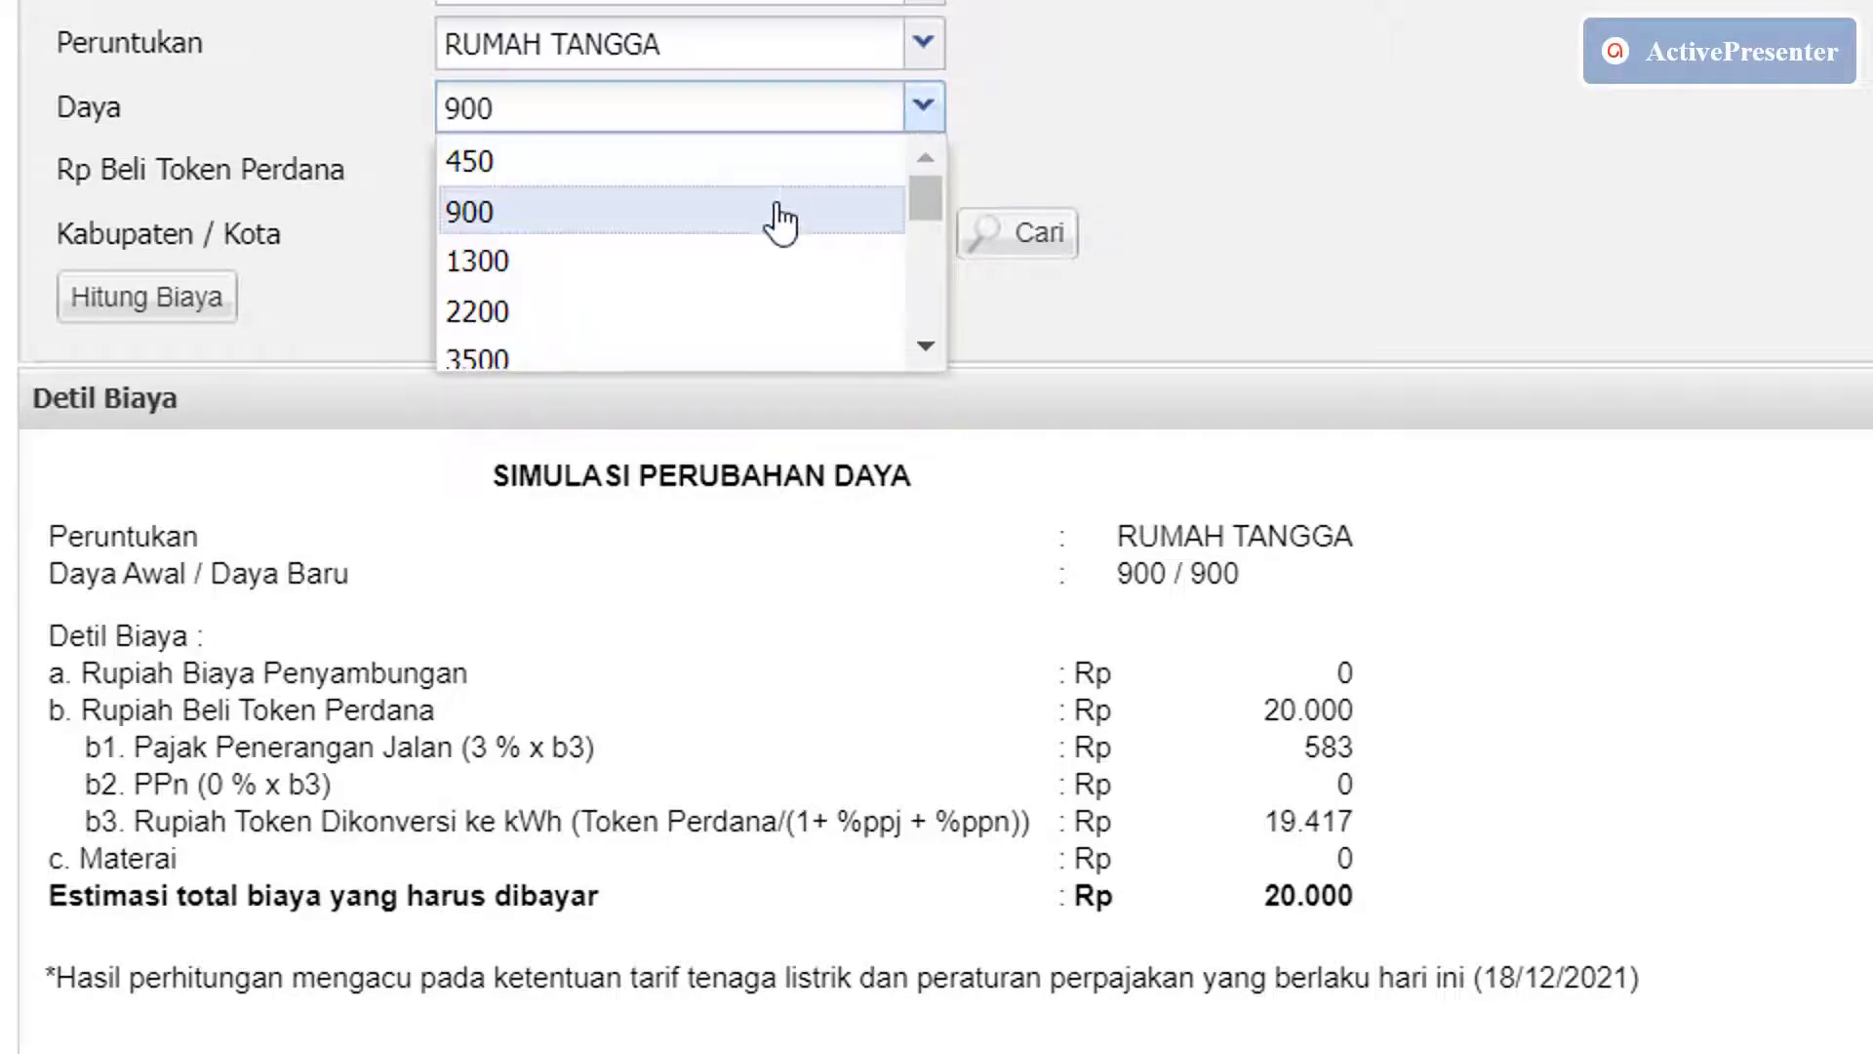
# Change Daya to 1300, recalculate, and view the Detil Biaya total of Rp 394.800.
pyautogui.click(769, 262)
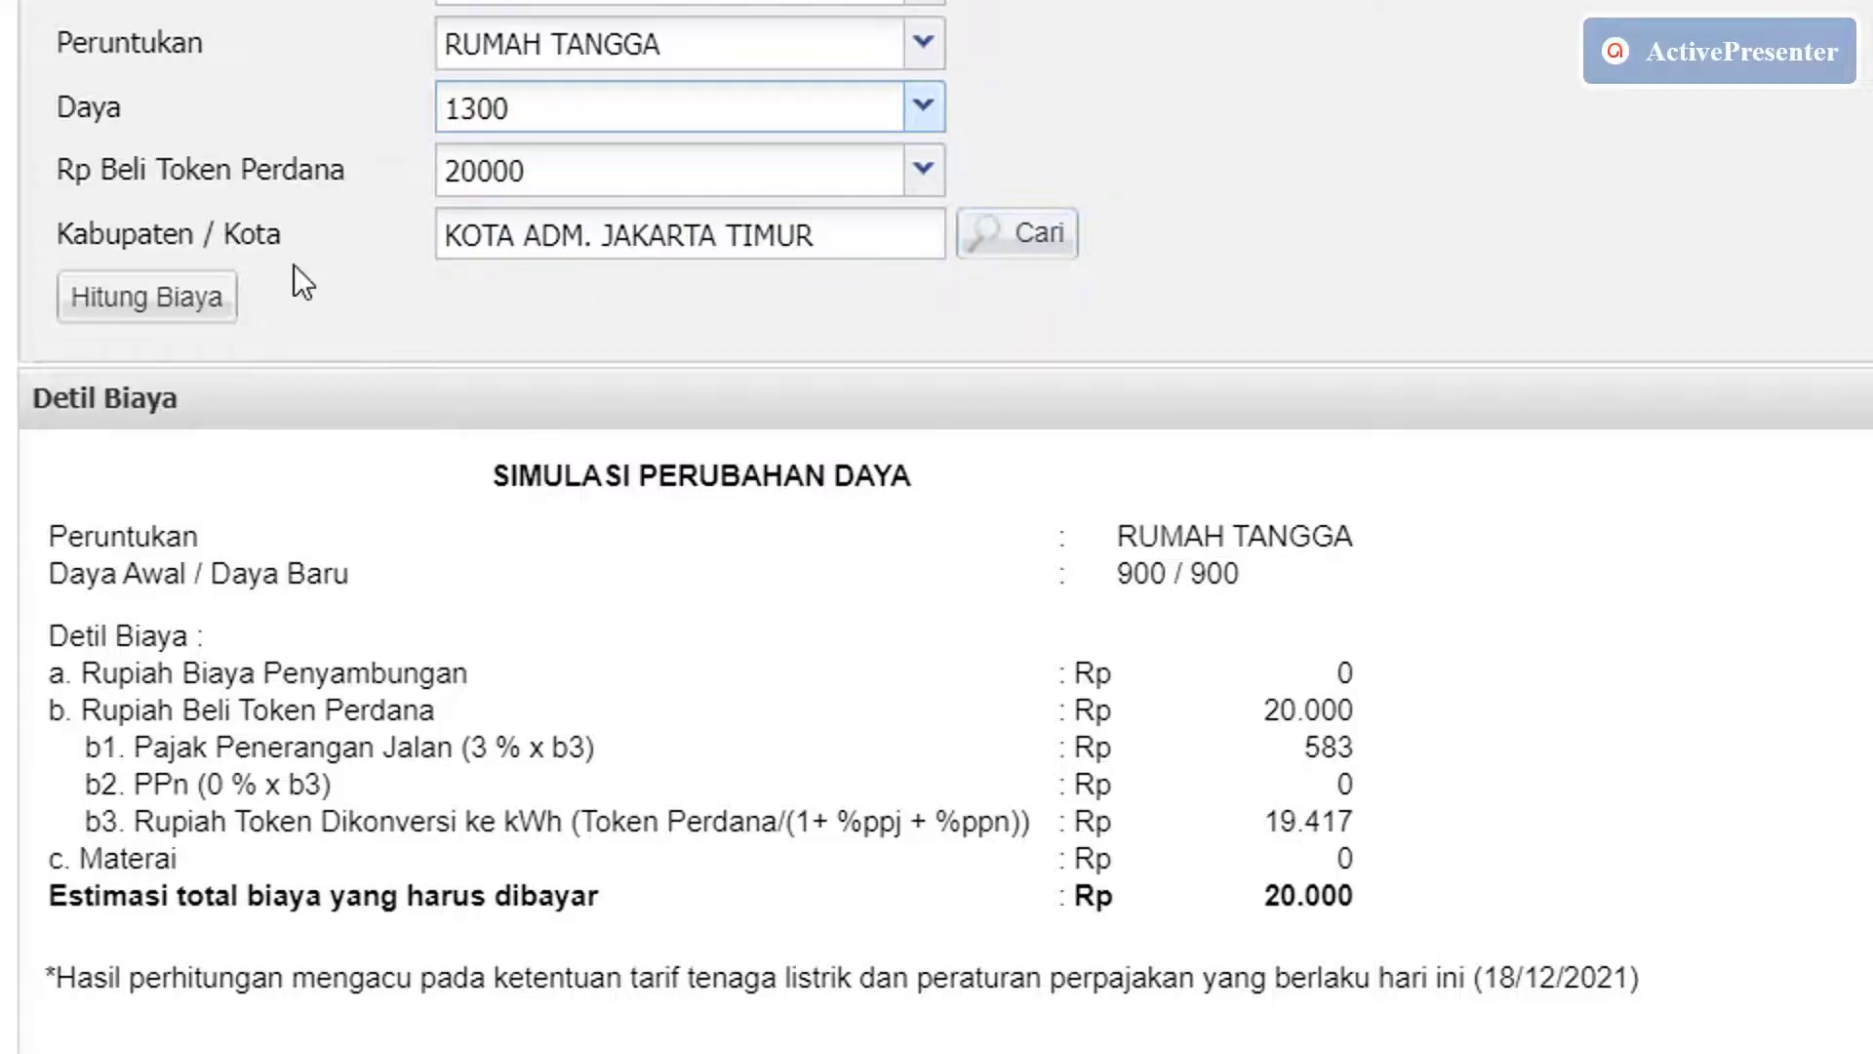
pyautogui.click(188, 307)
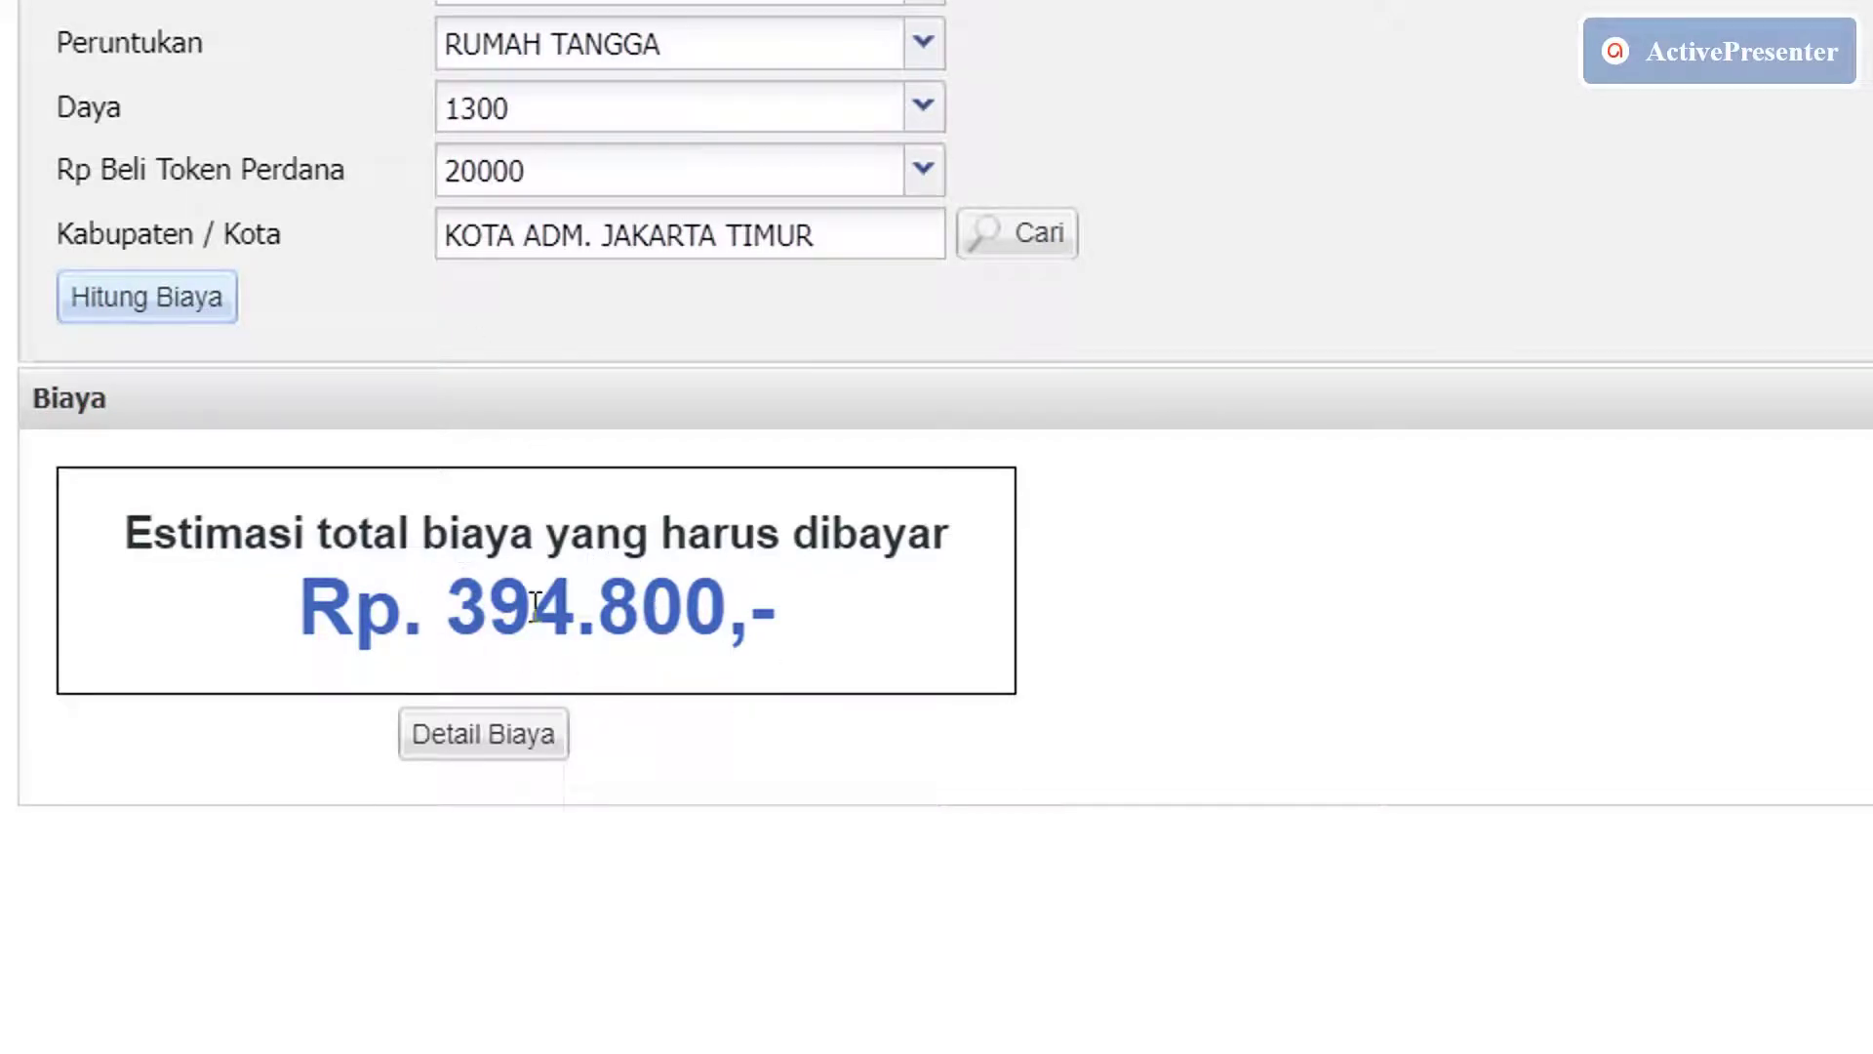
pyautogui.click(535, 759)
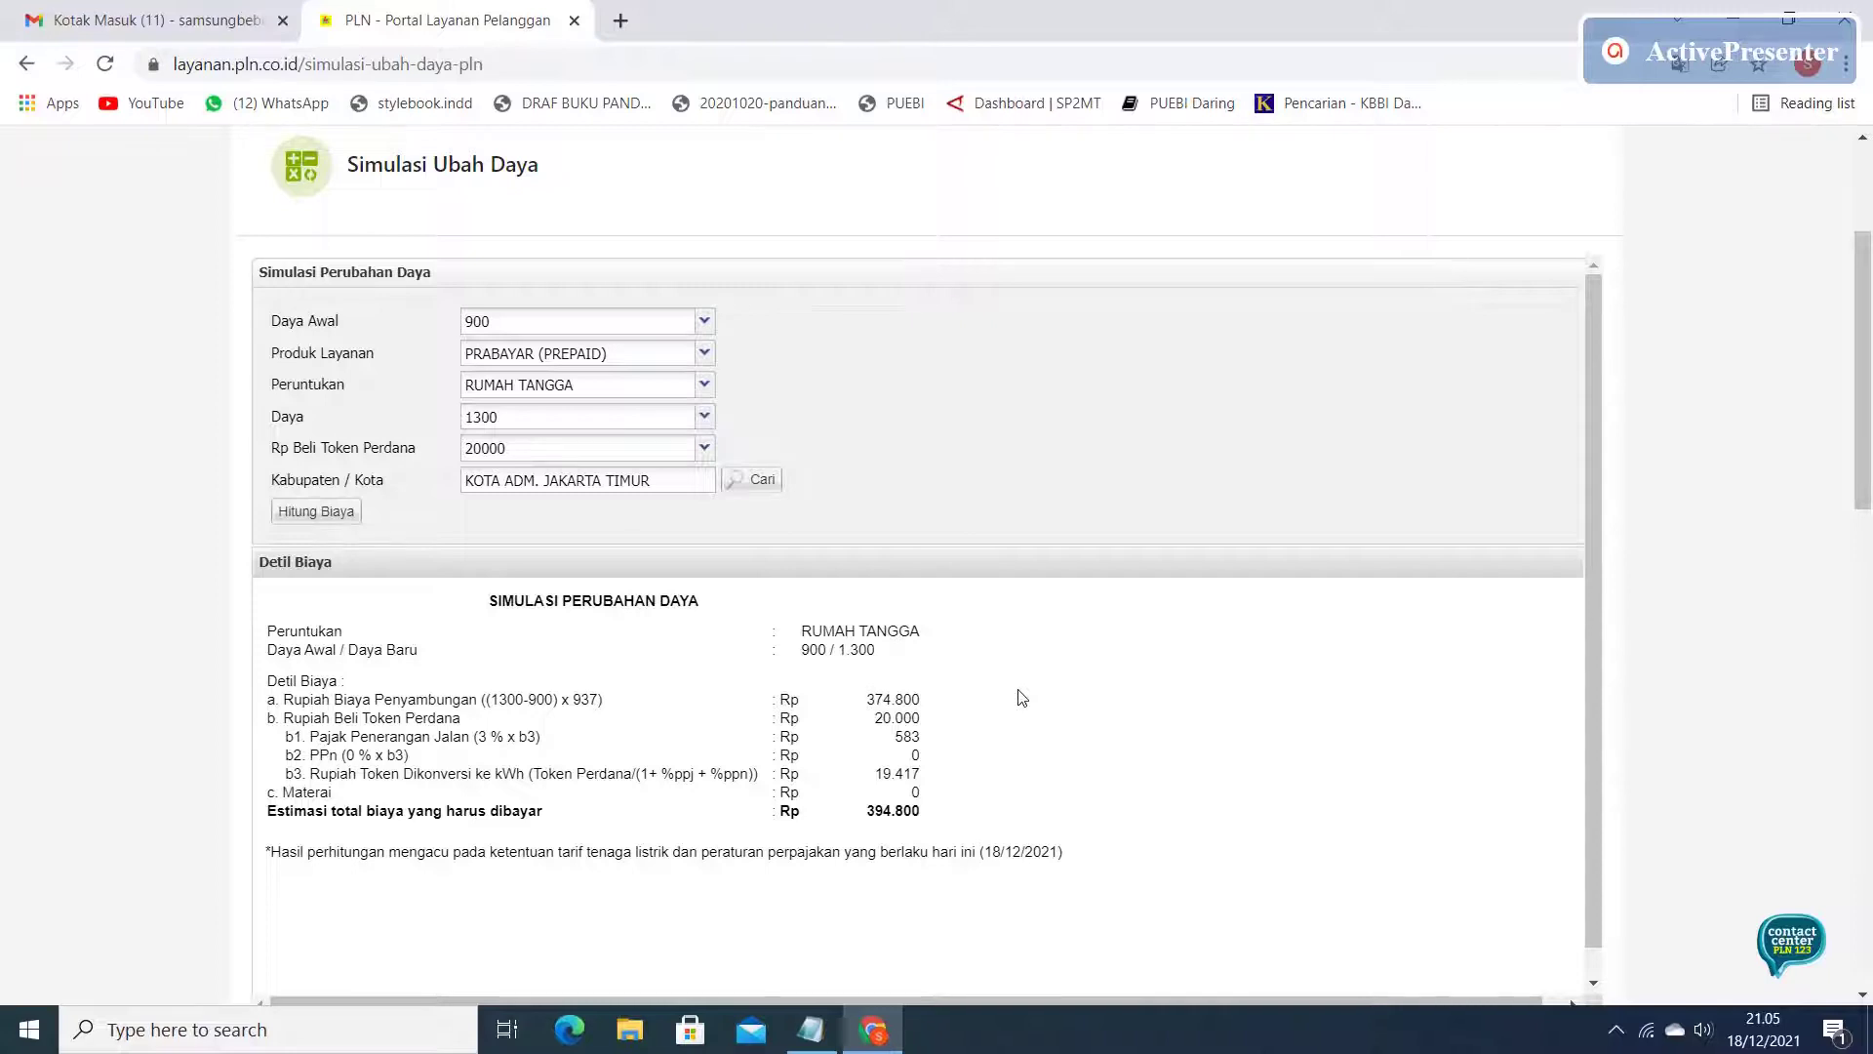
pyautogui.scroll(1, 1022, 696)
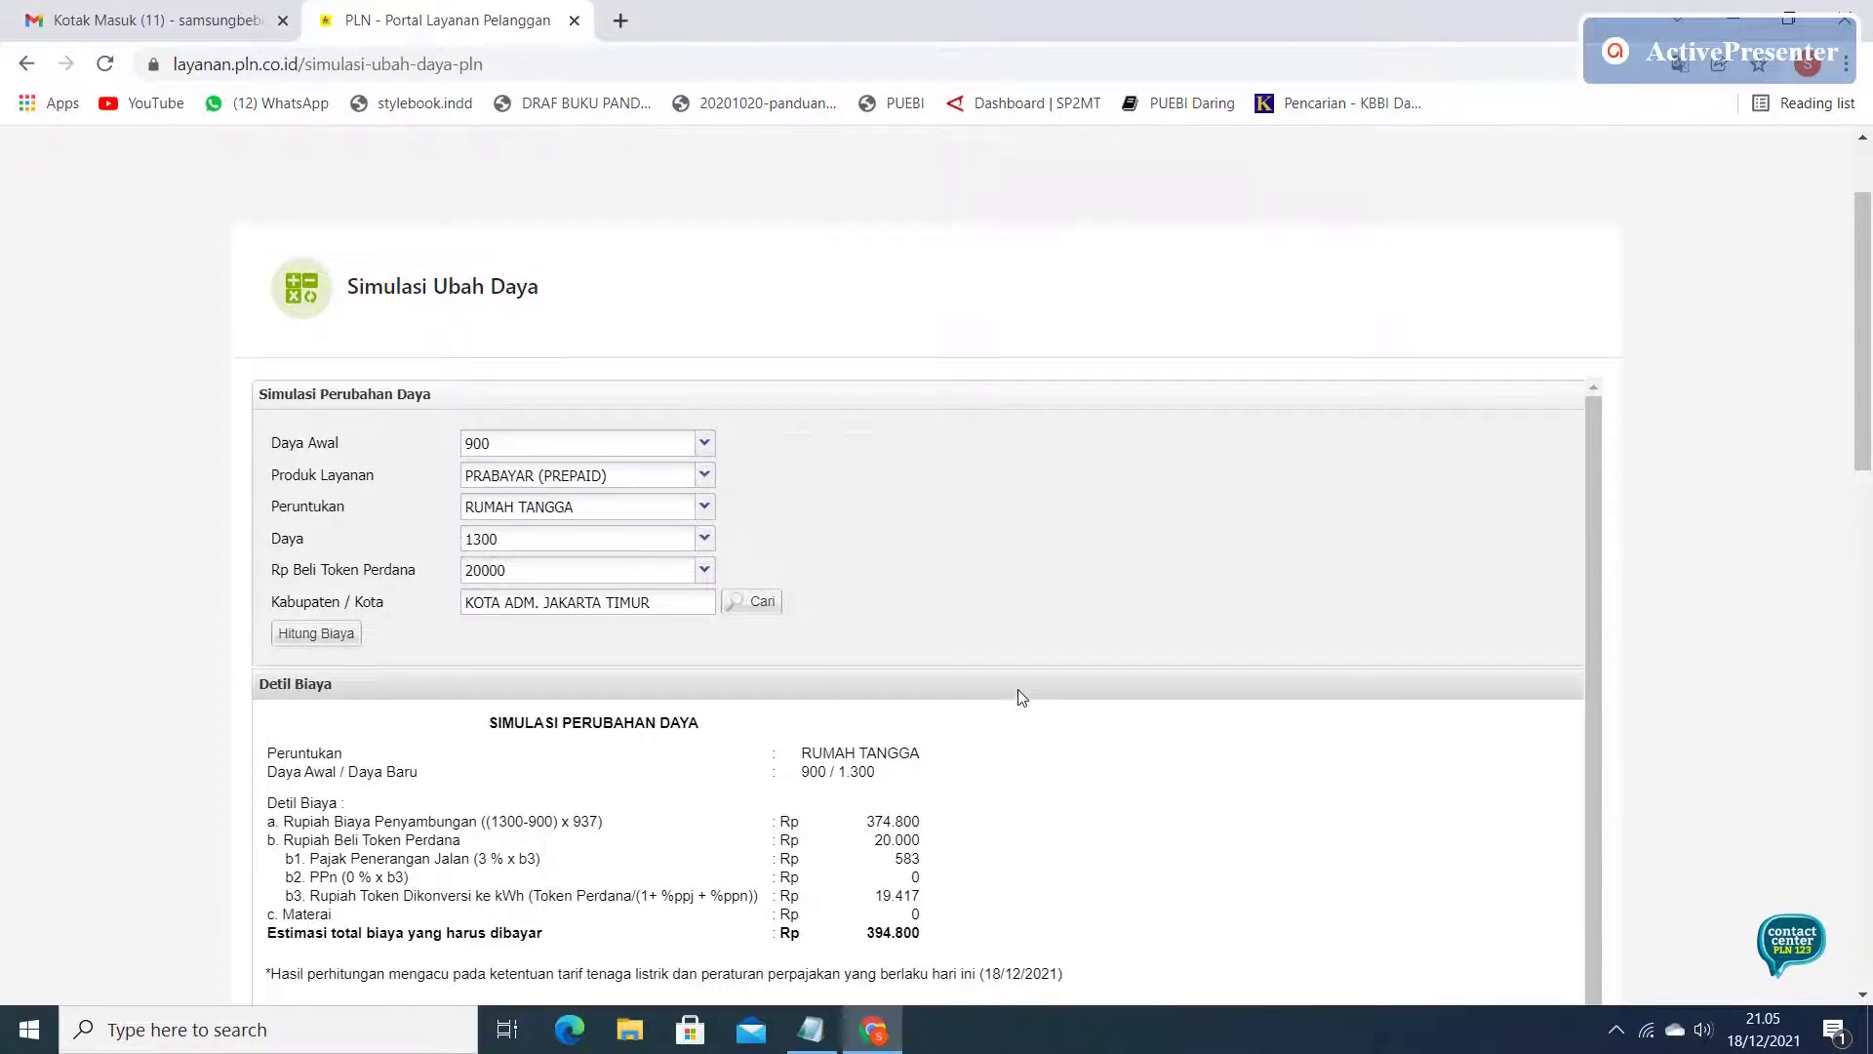
pyautogui.scroll(2, 1021, 697)
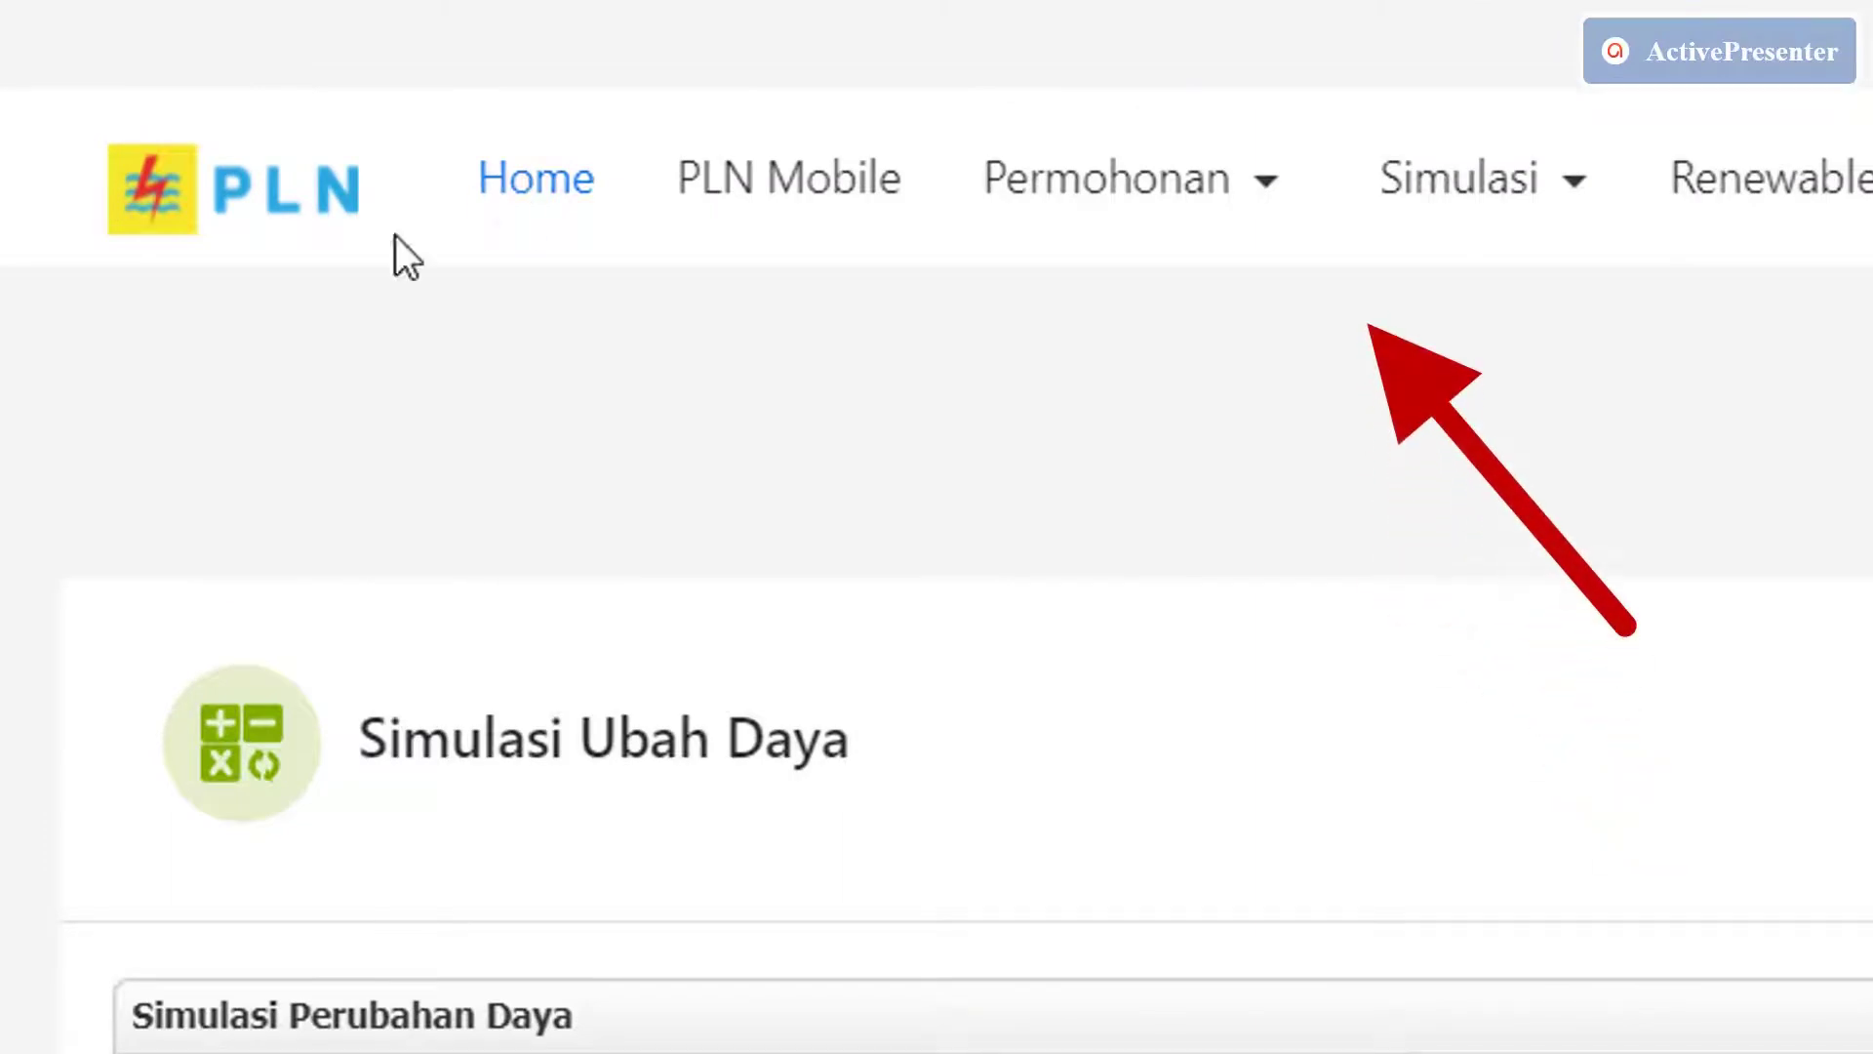
pyautogui.click(1234, 195)
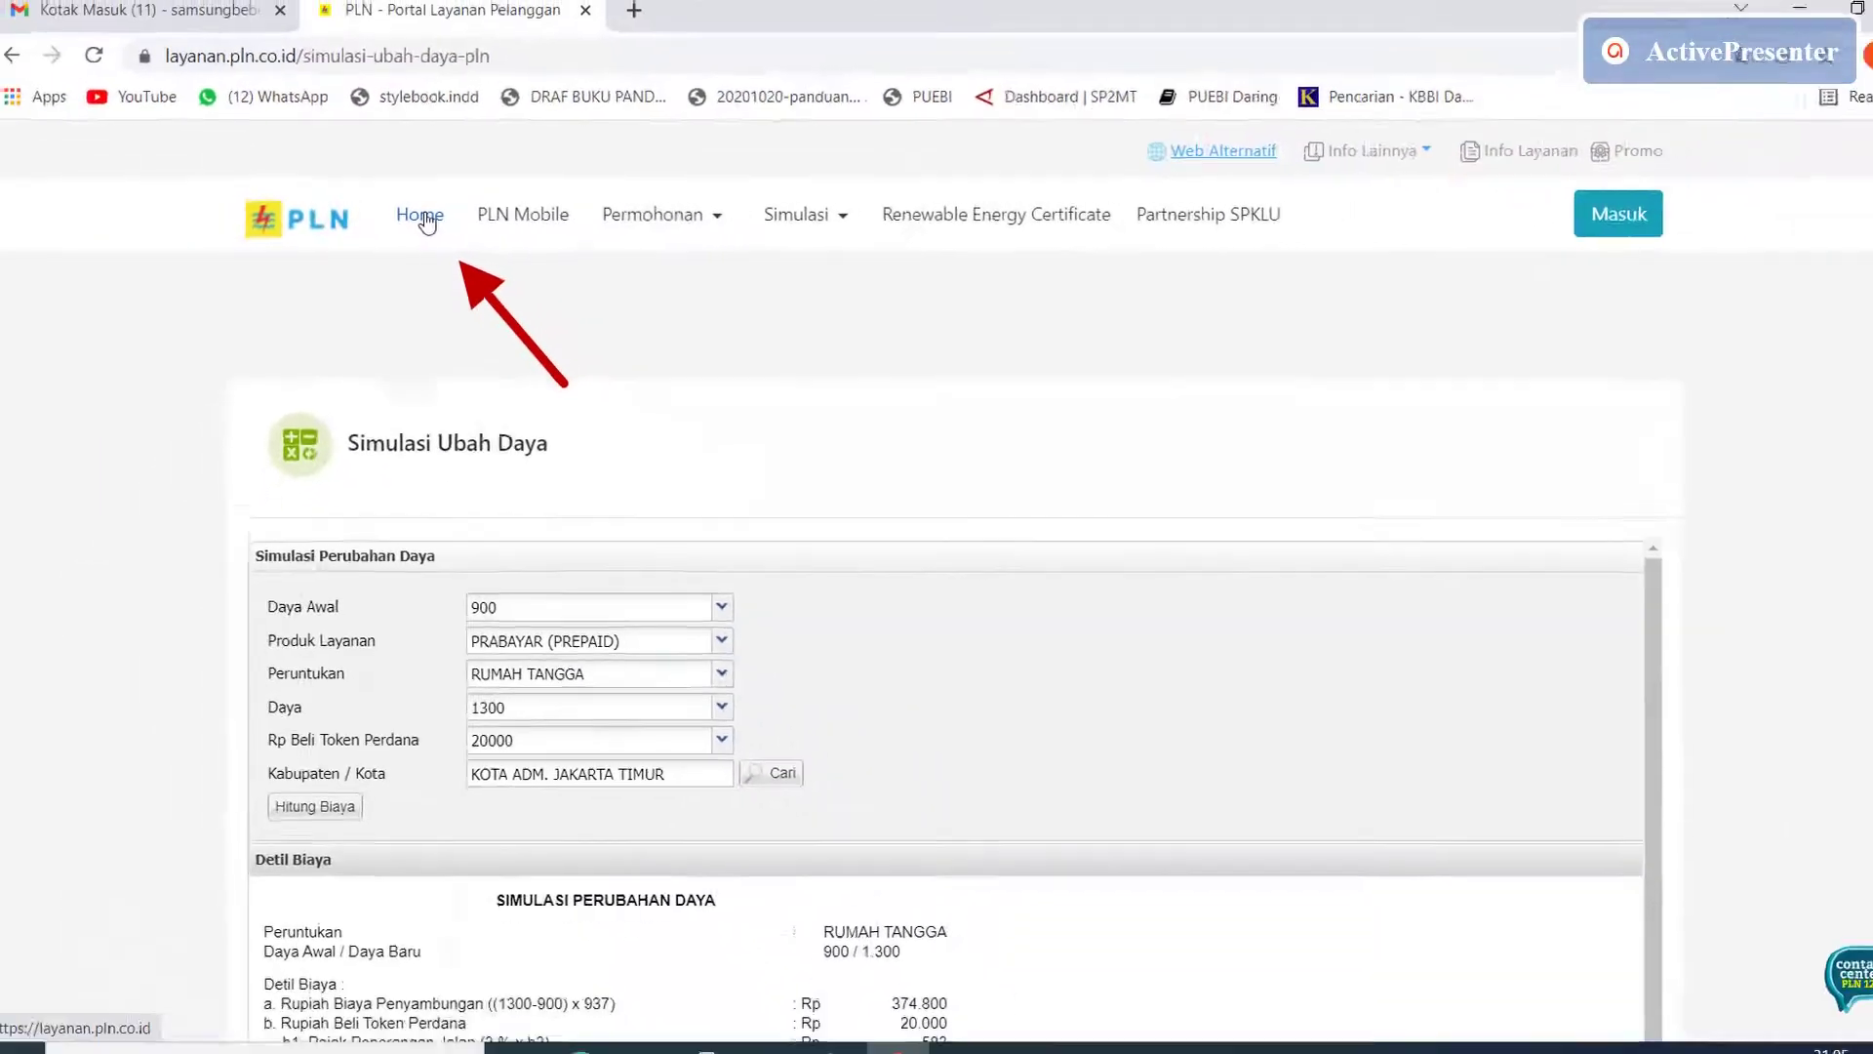
# Return to the portal home page and start an Ubah Daya application.
pyautogui.click(543, 188)
pyautogui.scroll(-3, 890, 392)
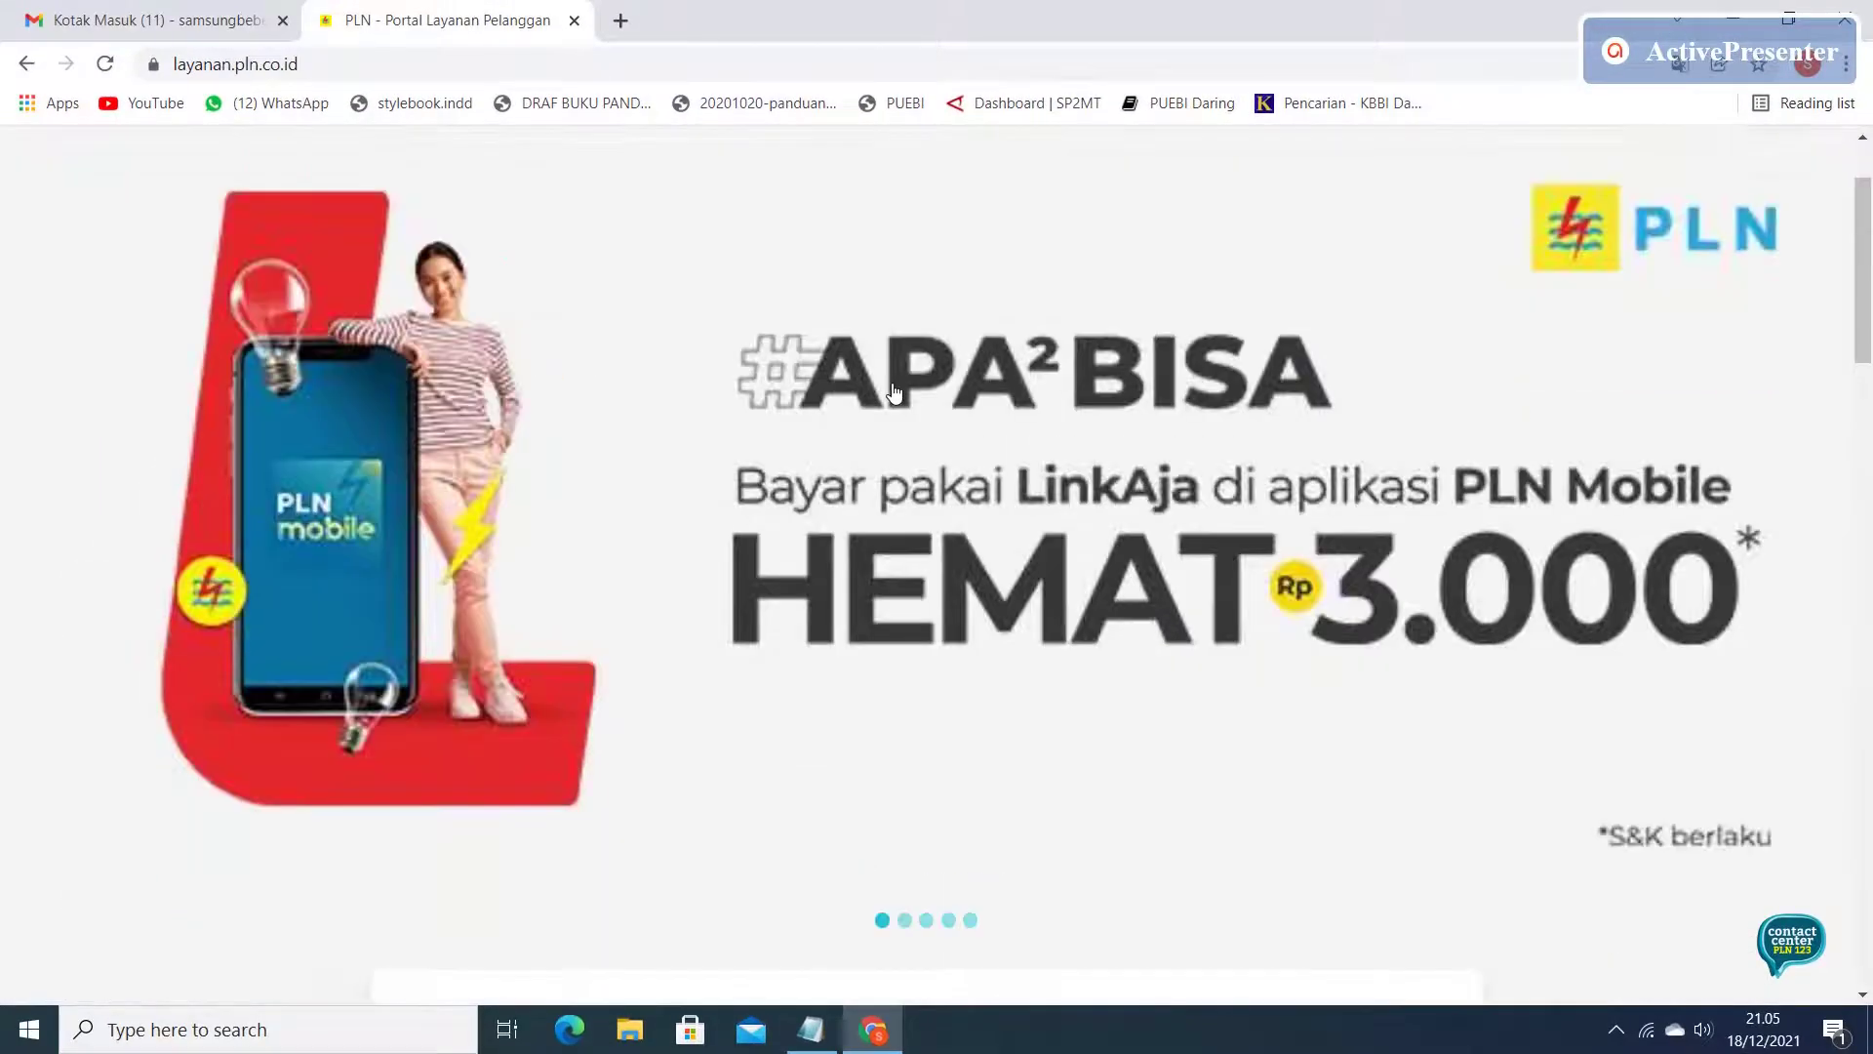
pyautogui.scroll(-4, 892, 392)
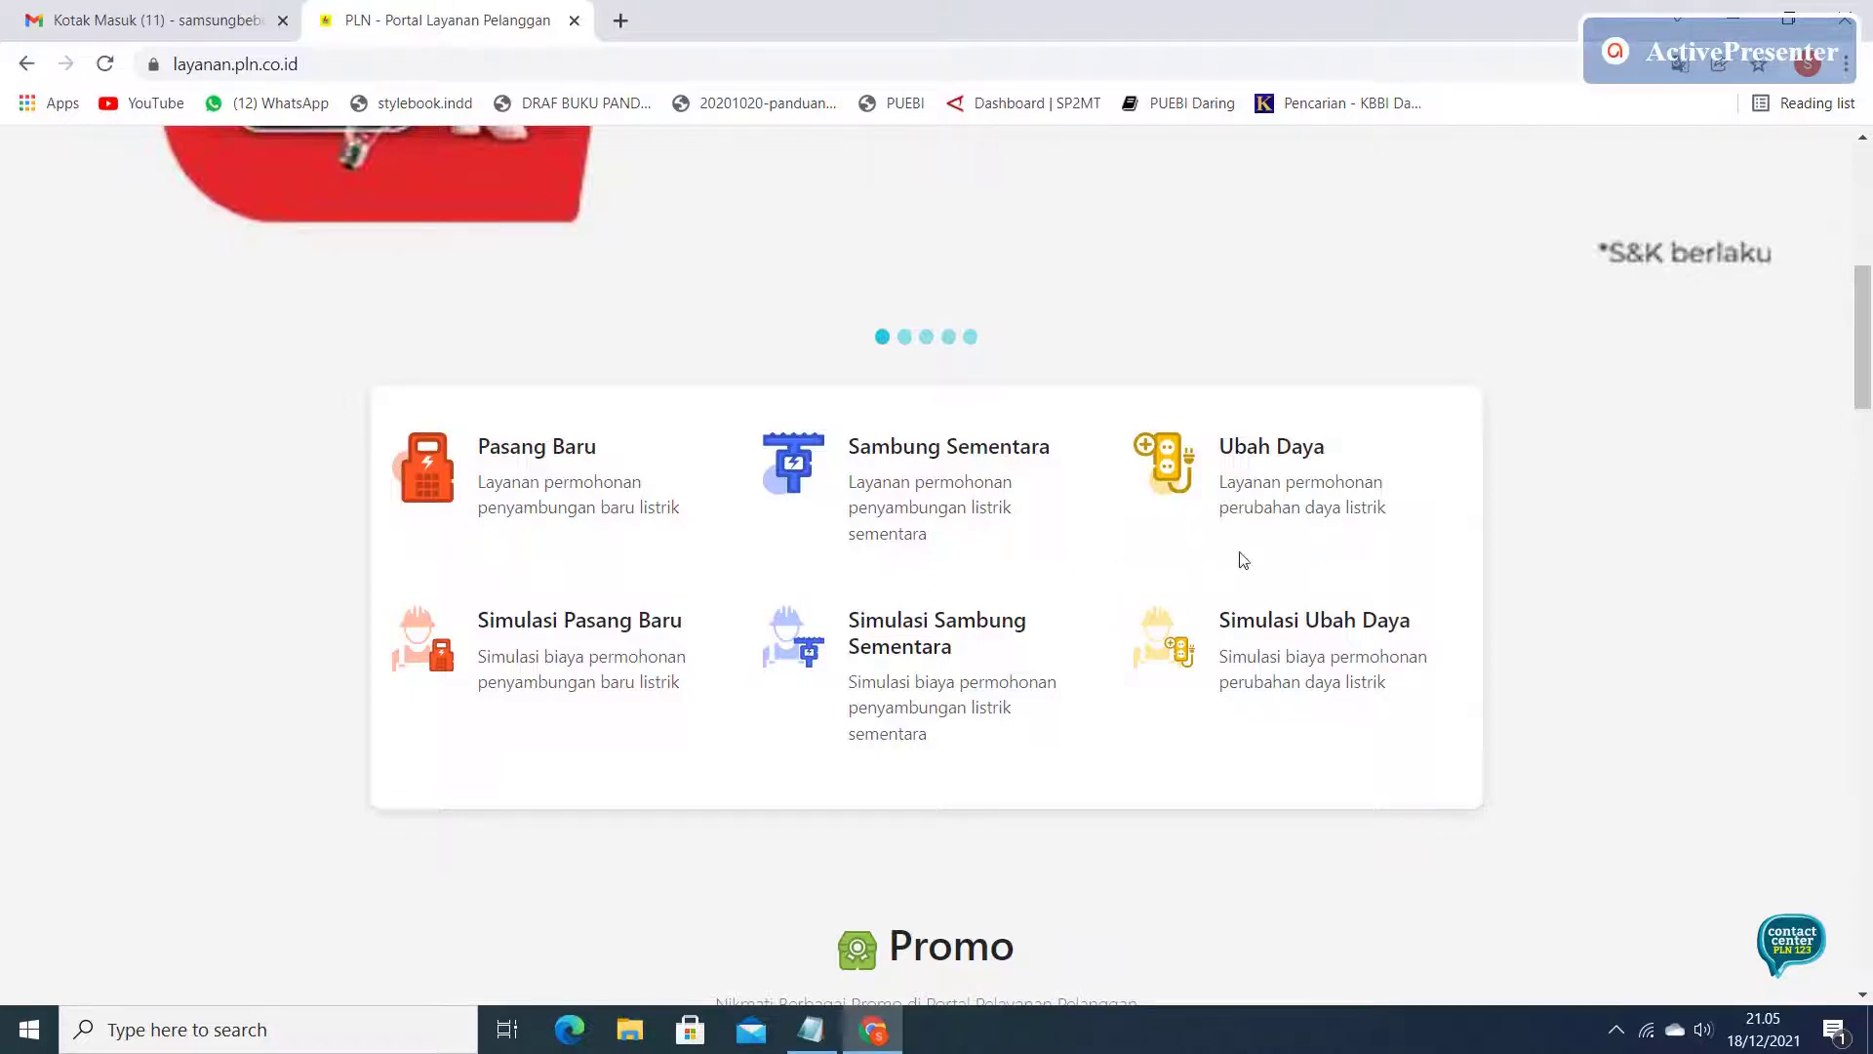
pyautogui.click(1278, 447)
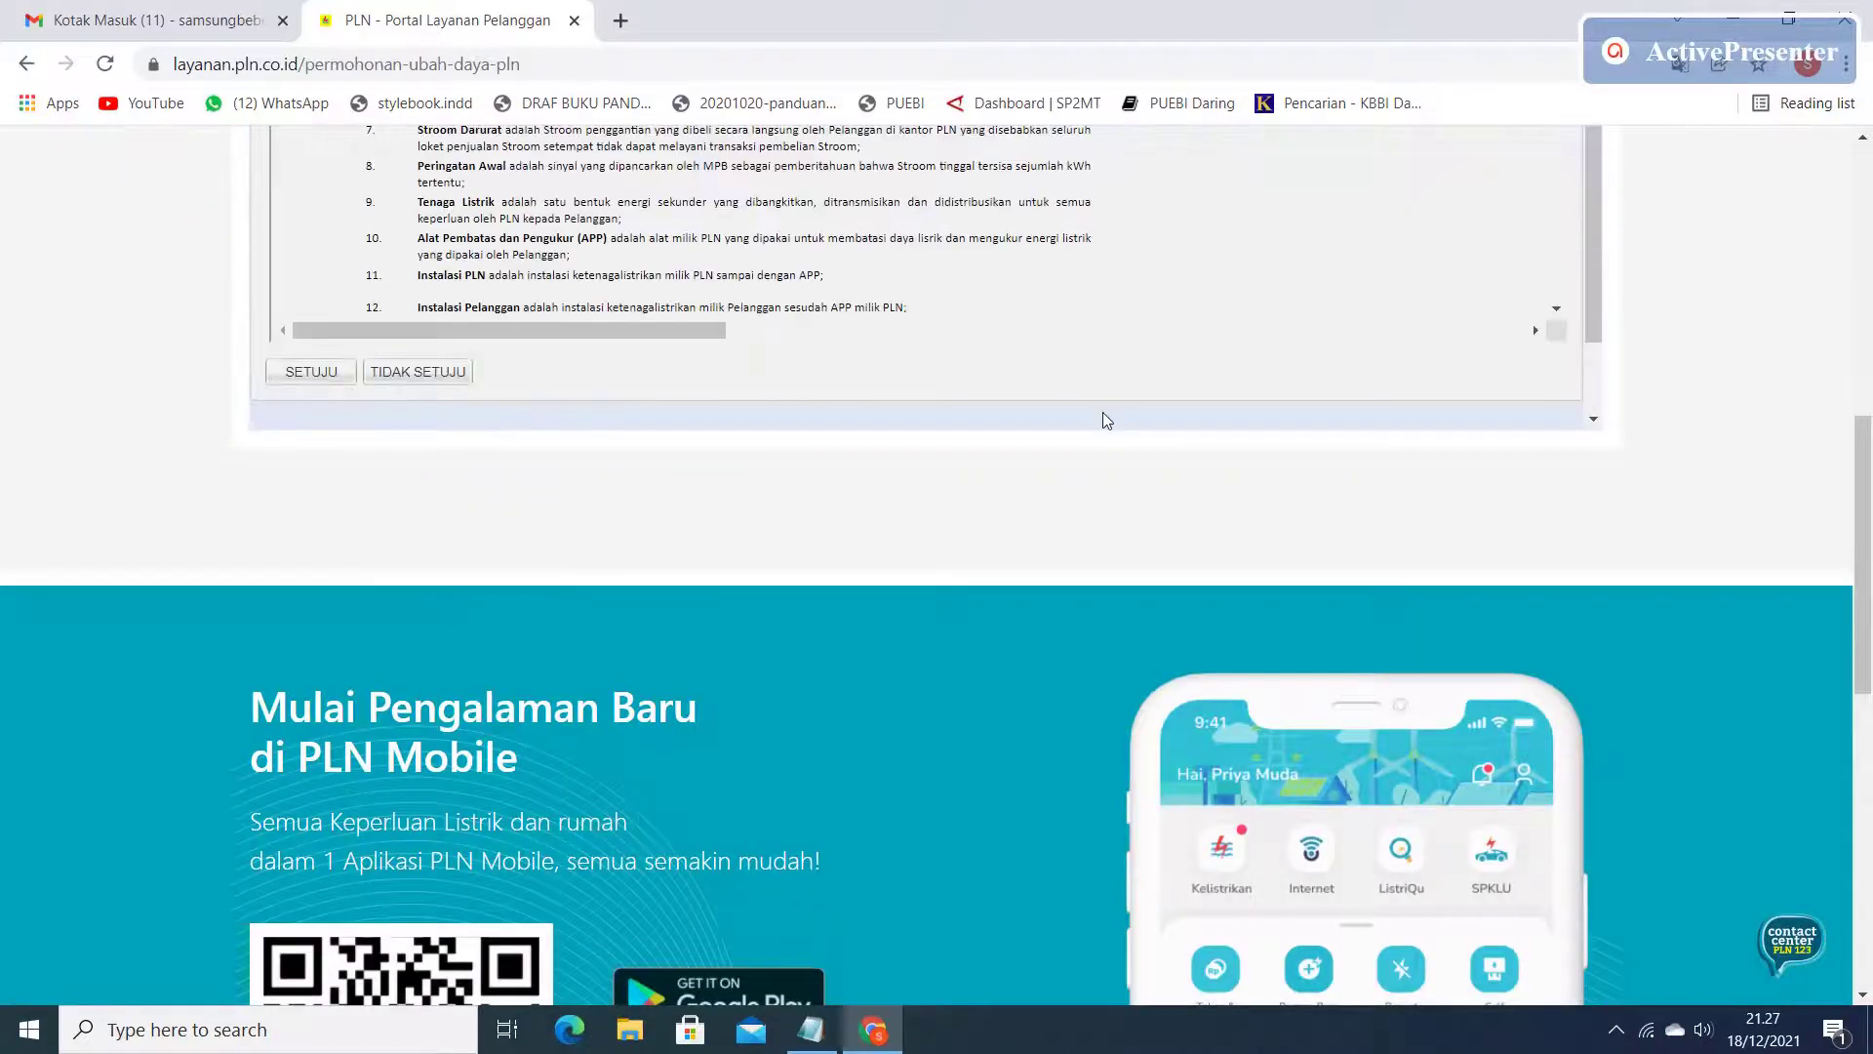
# Scroll through the terms, agree with SETUJU, and confirm the notice.
pyautogui.scroll(5, 1081, 408)
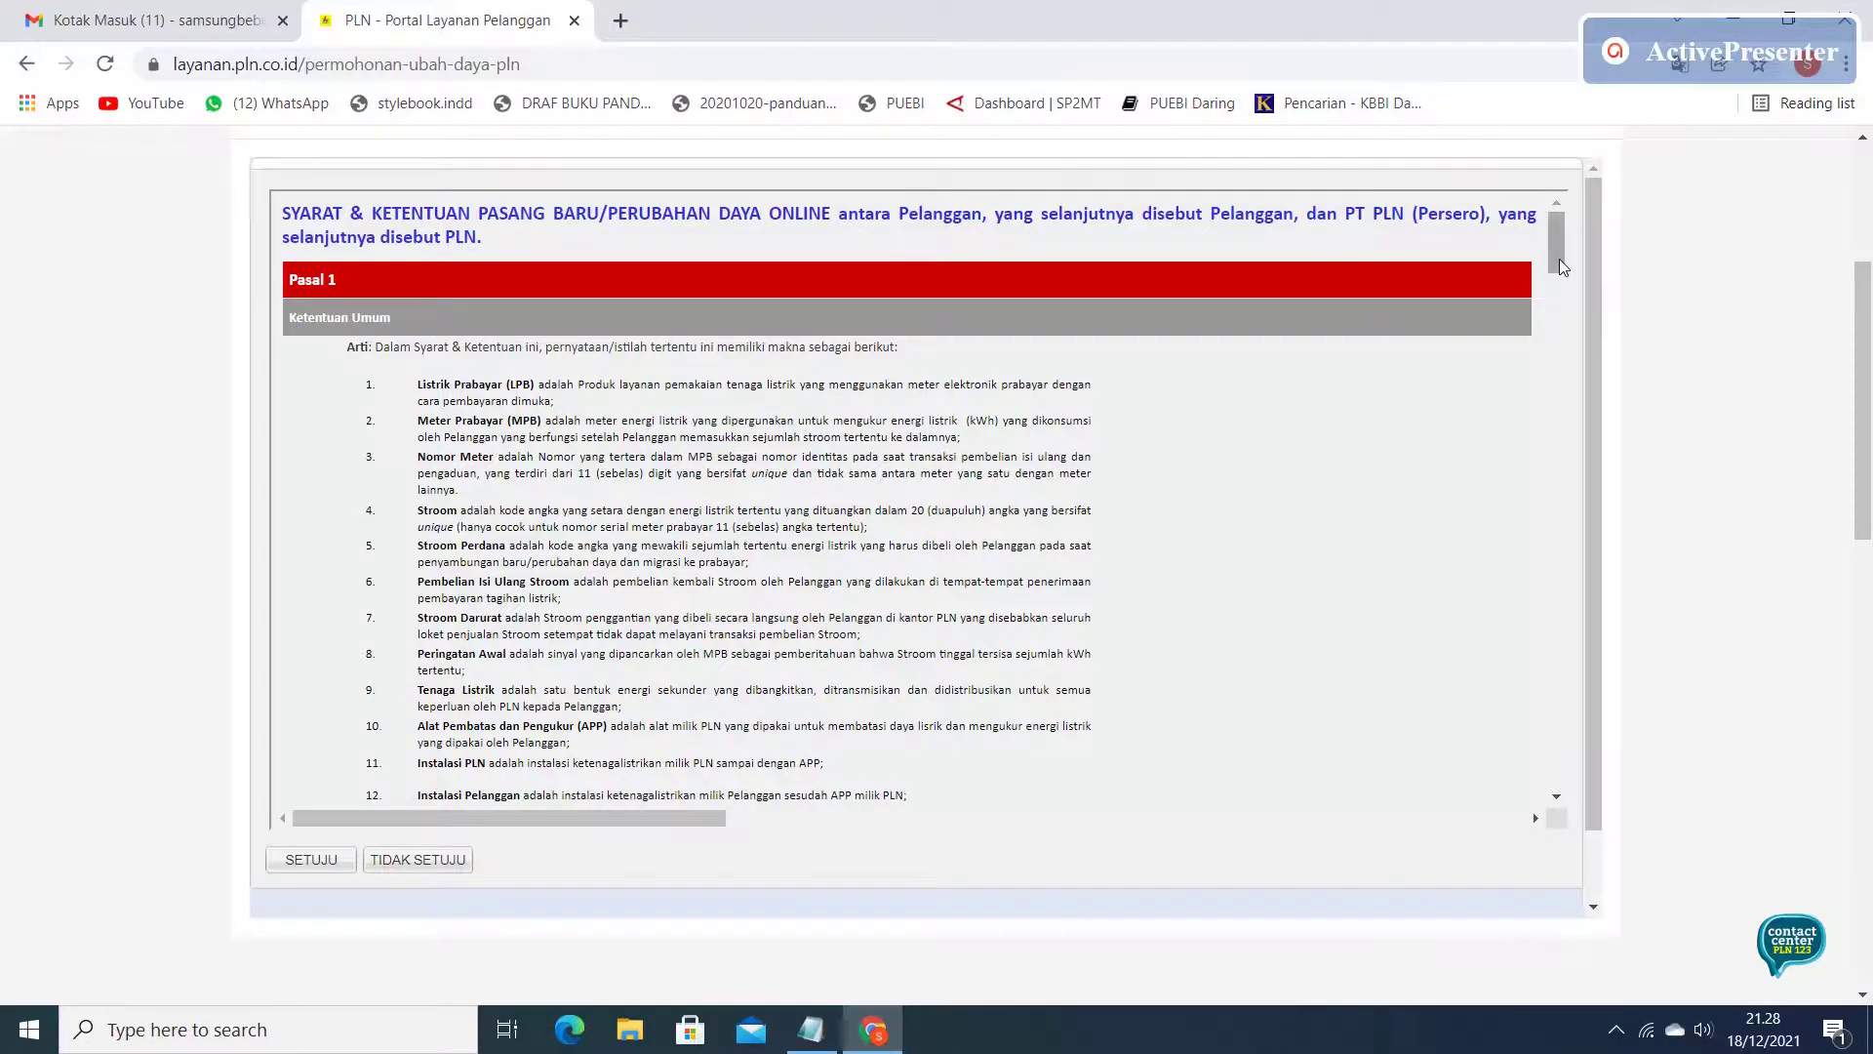
pyautogui.moveTo(1559, 260); pyautogui.dragTo(1557, 332)
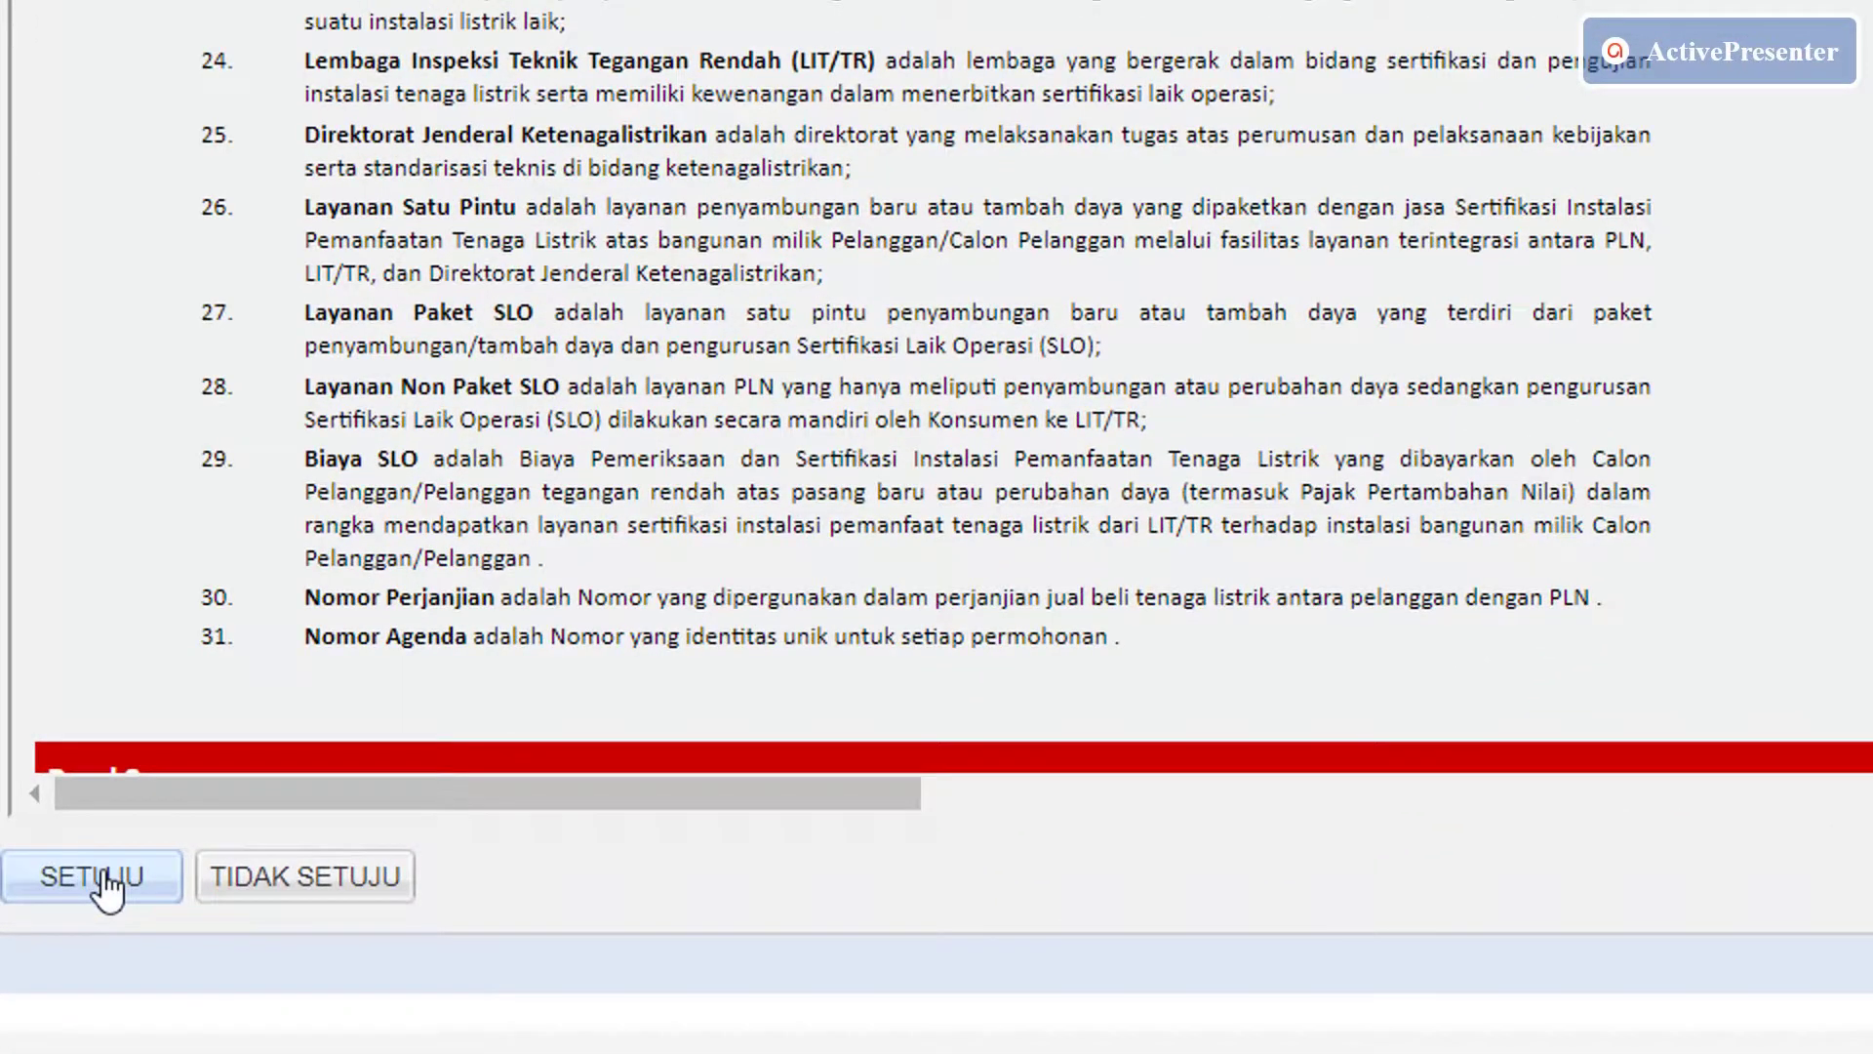
pyautogui.click(97, 876)
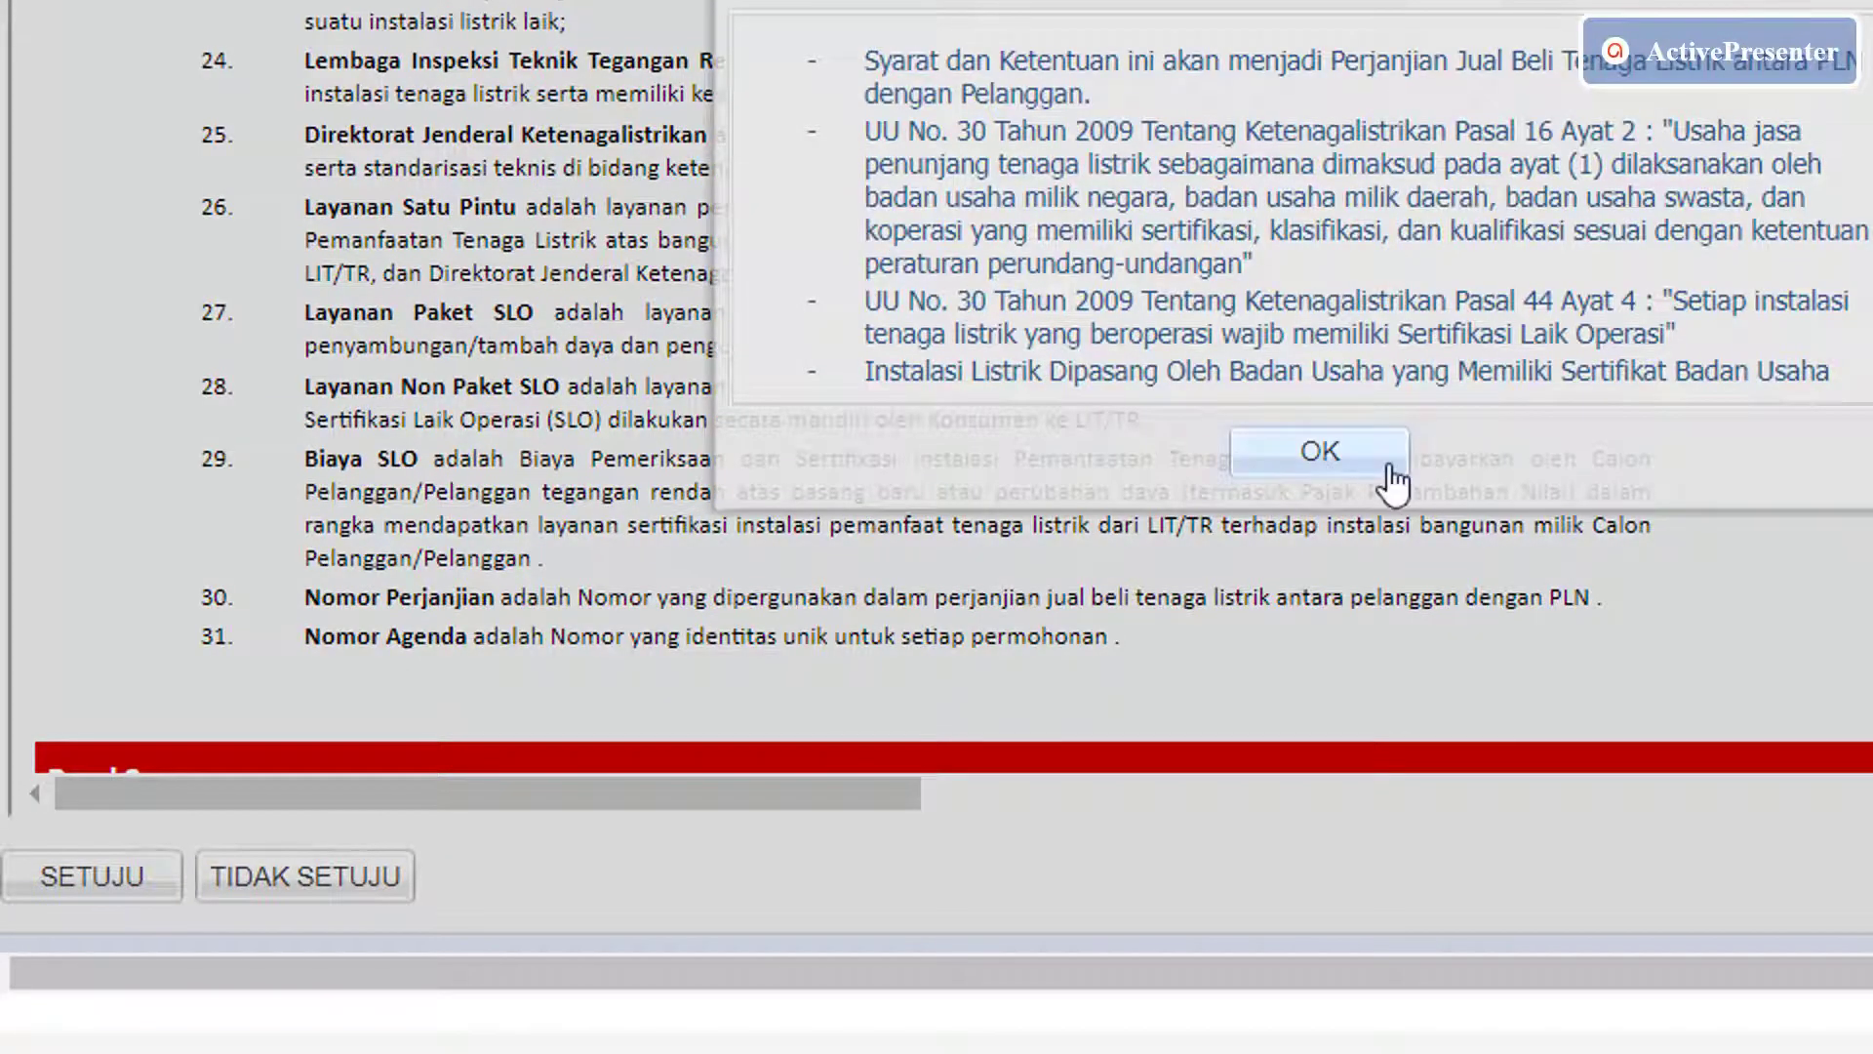
pyautogui.click(1334, 466)
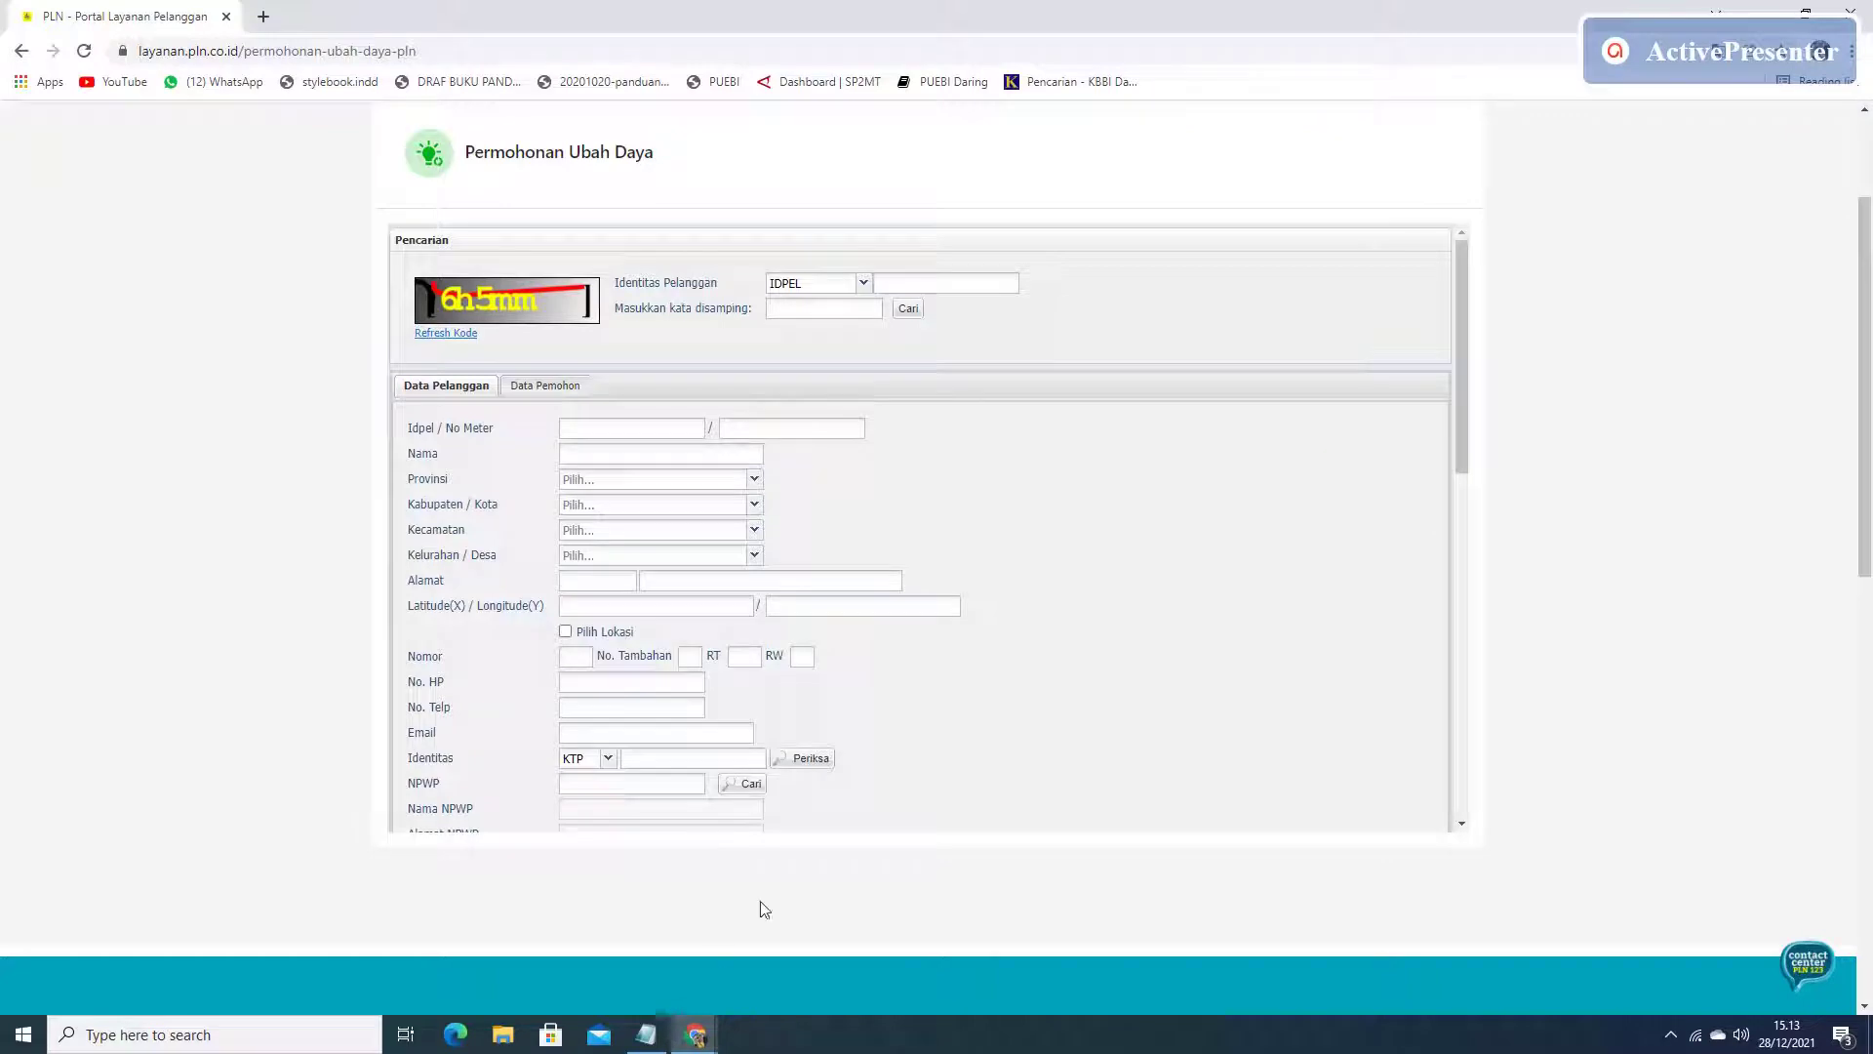
# Keep IDPEL as the identity type and paste the customer ID number.
pyautogui.click(864, 284)
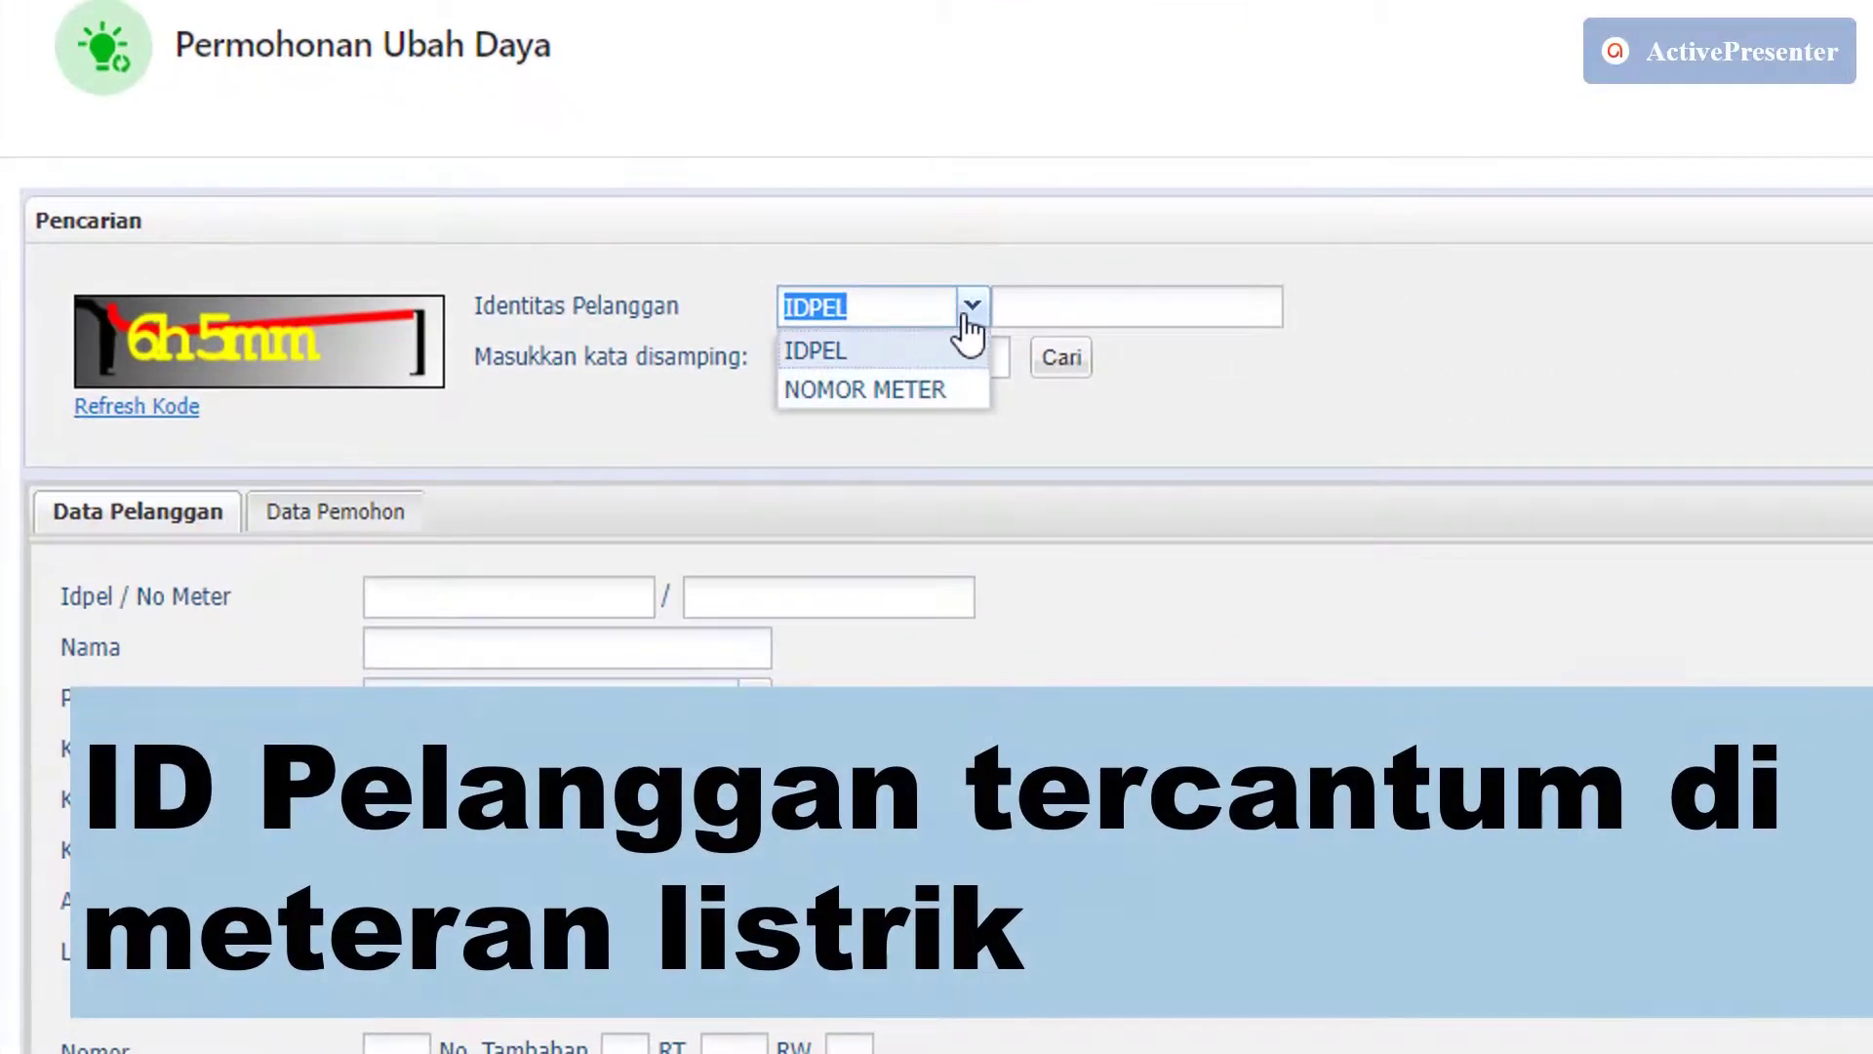
pyautogui.click(969, 314)
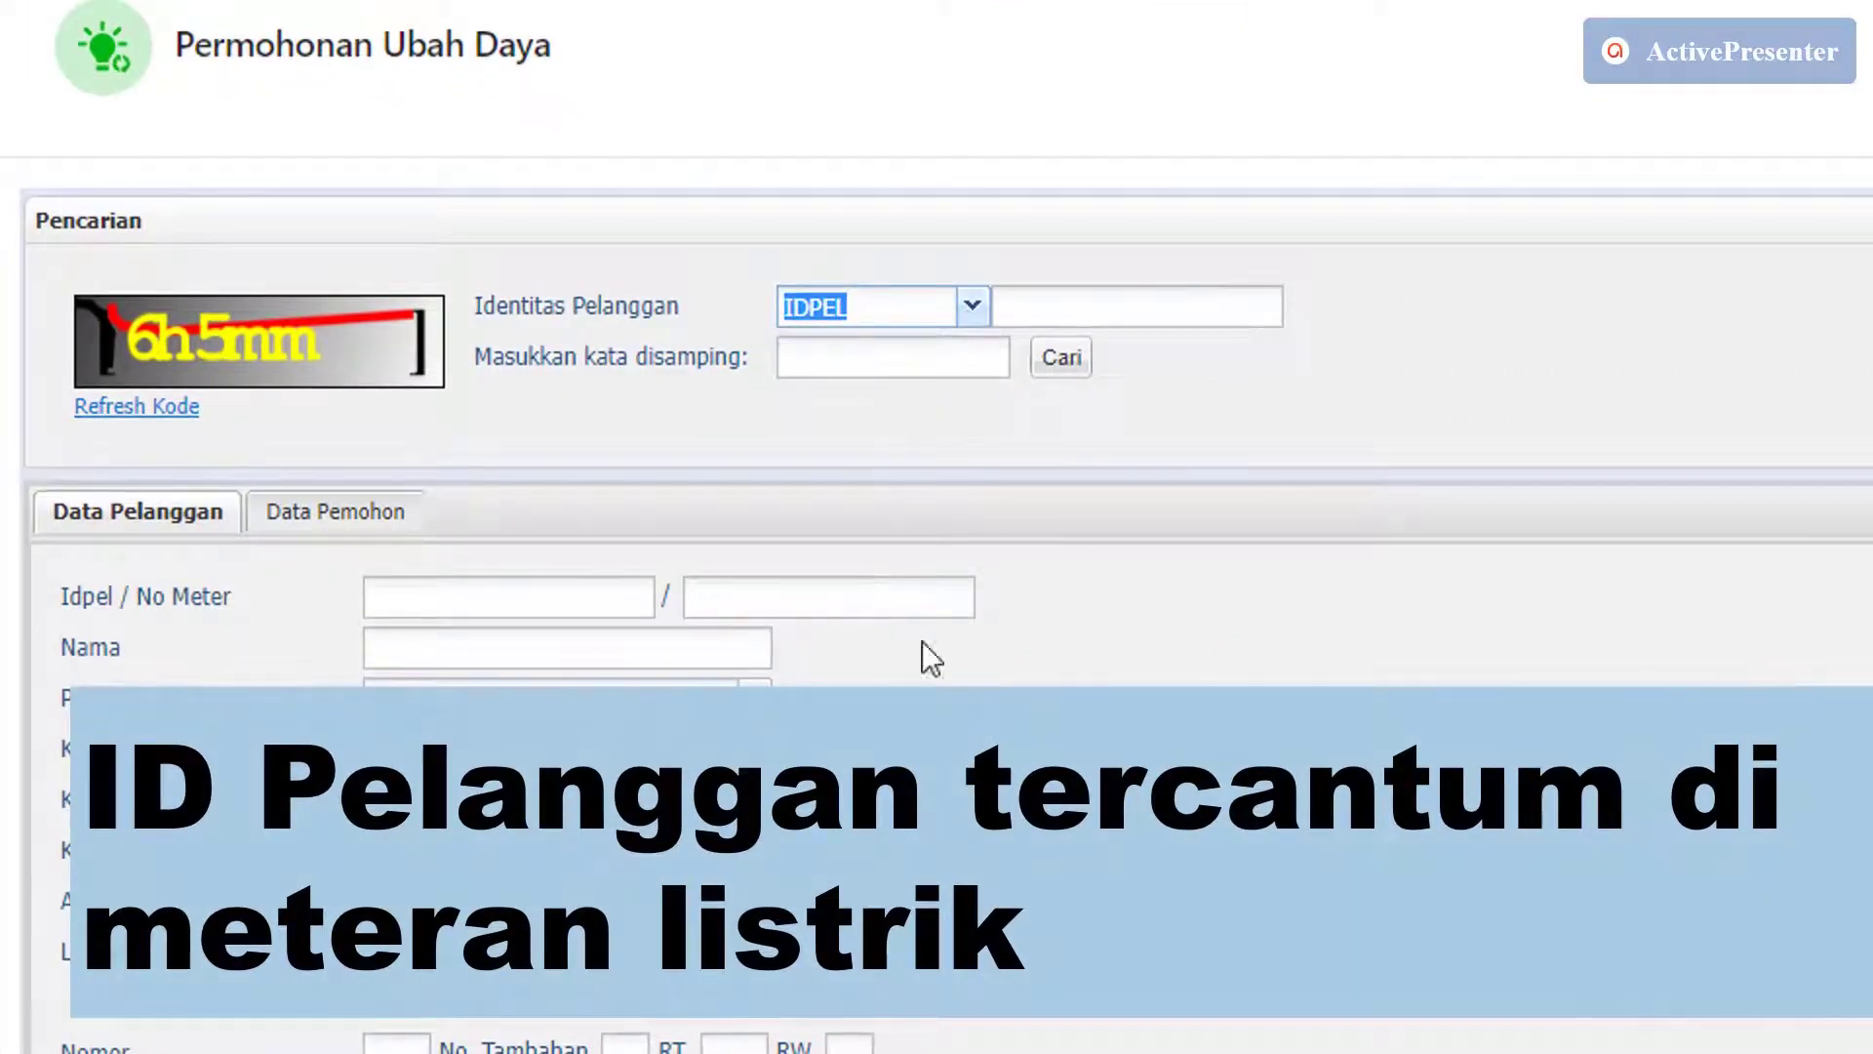
pyautogui.click(1068, 307)
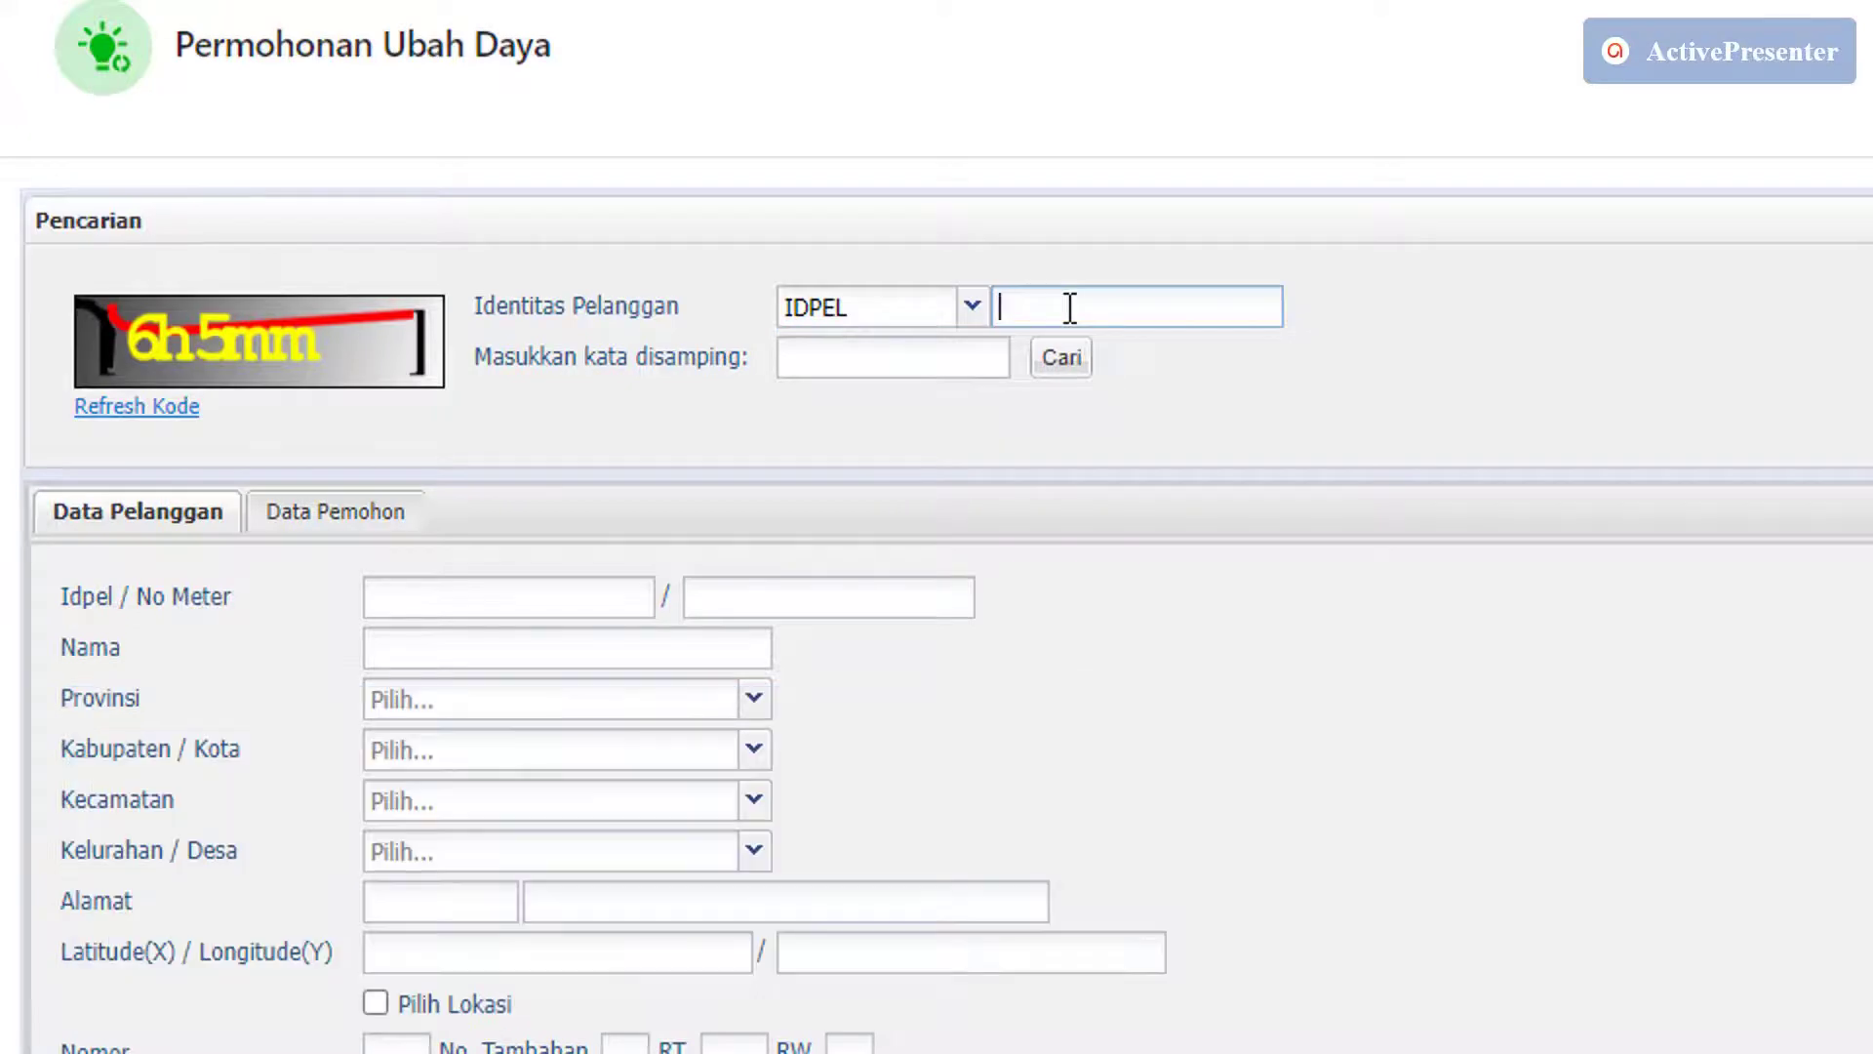
pyautogui.rightClick(1070, 308)
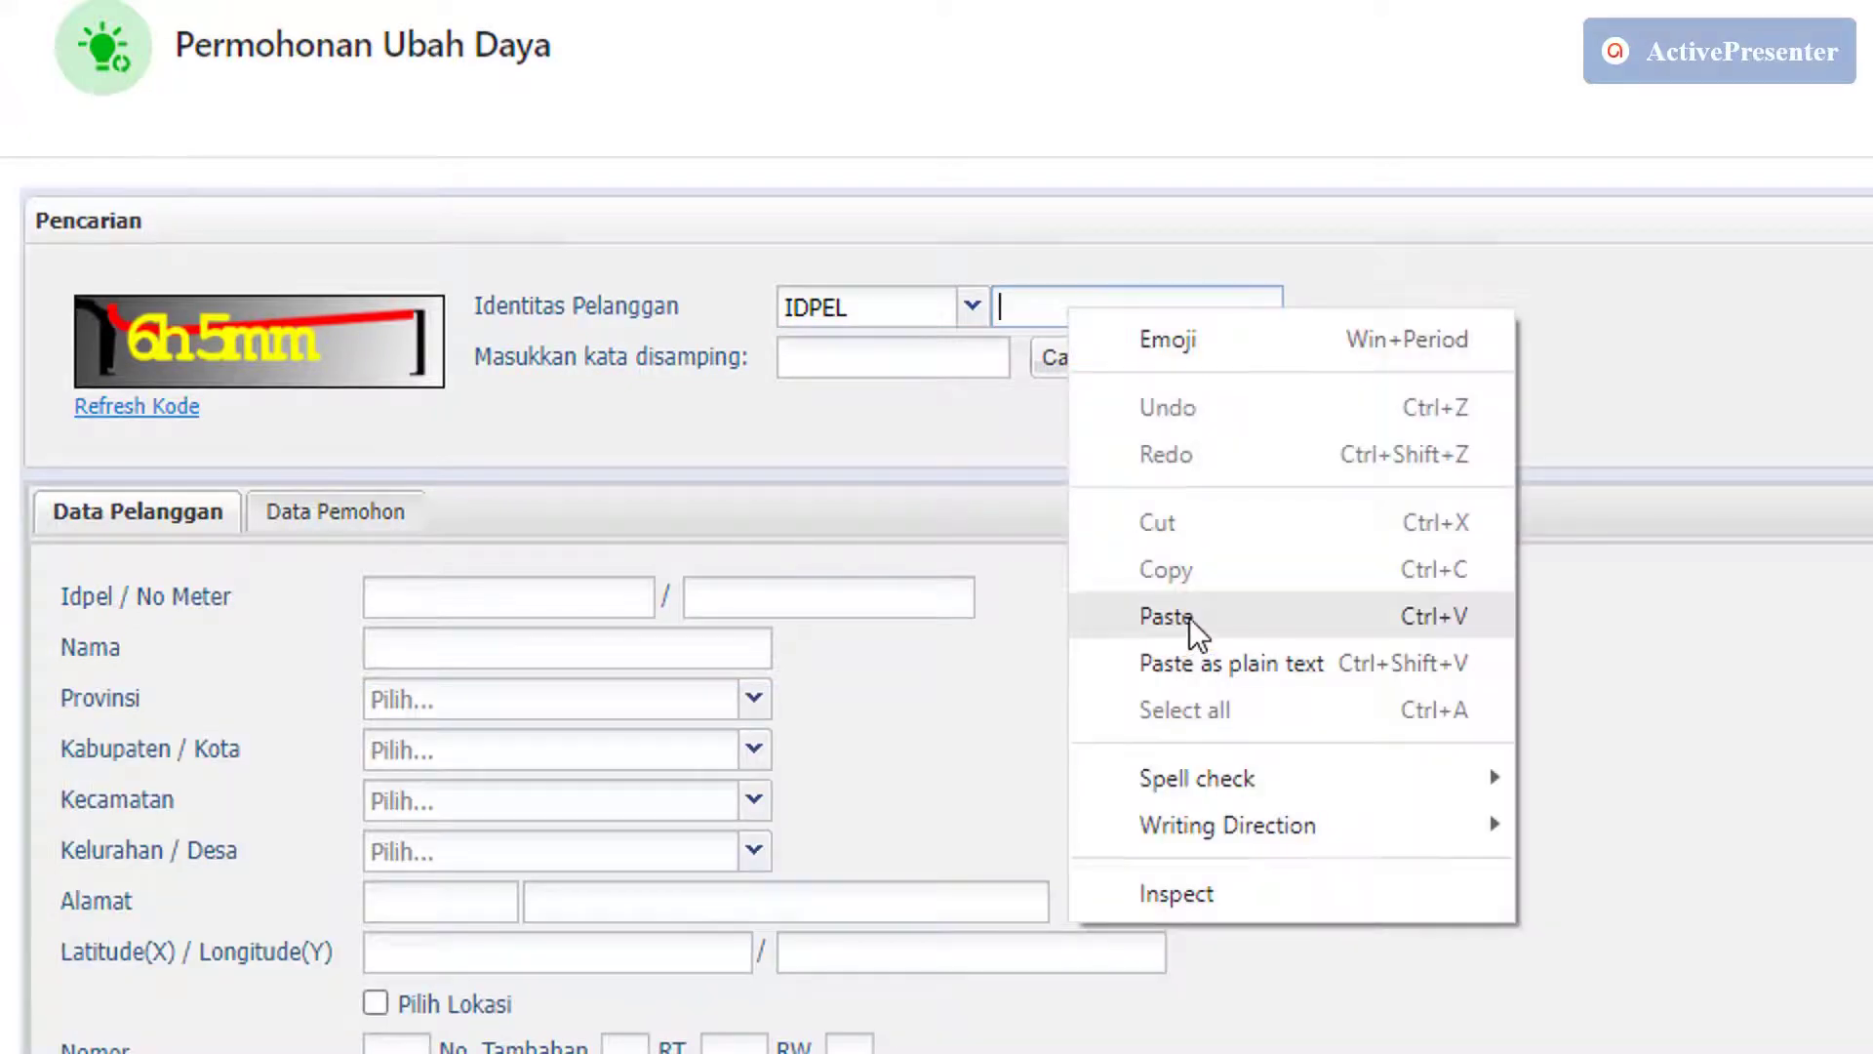
pyautogui.click(1190, 617)
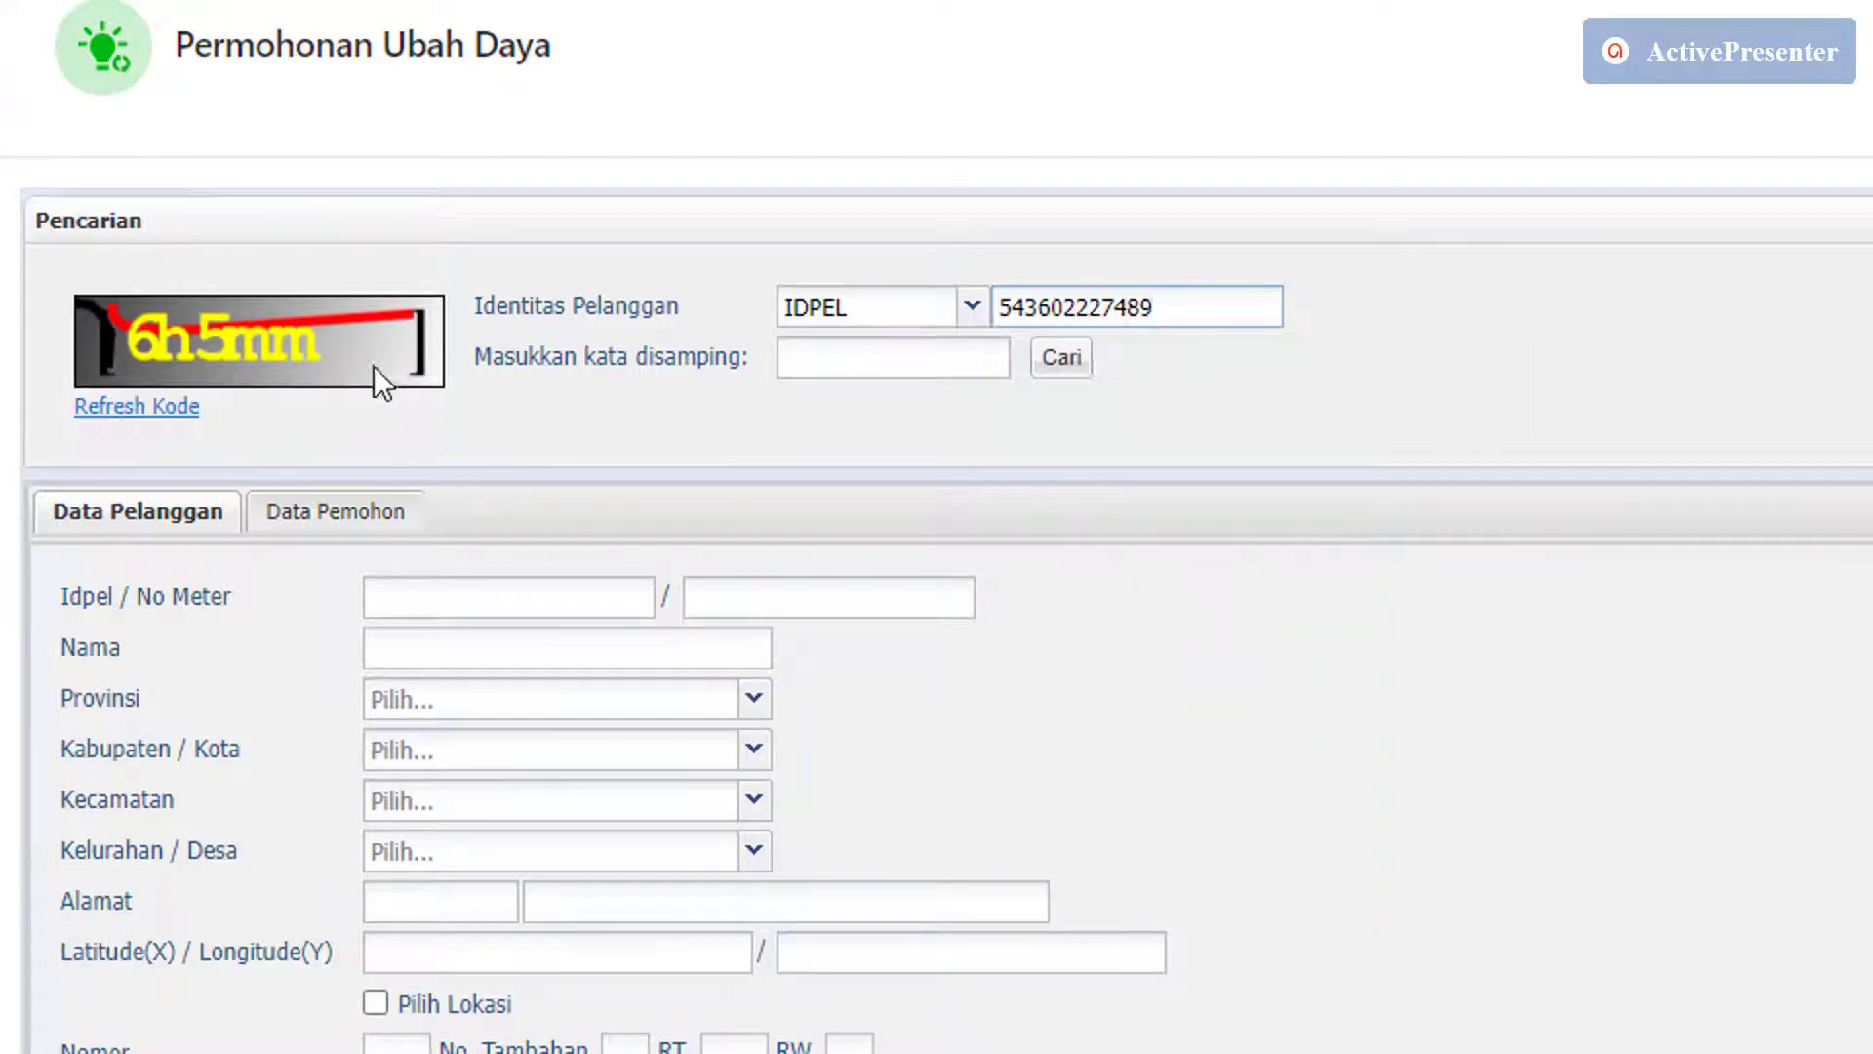
# Refresh the captcha, enter its text, and search for the customer's data.
pyautogui.click(174, 414)
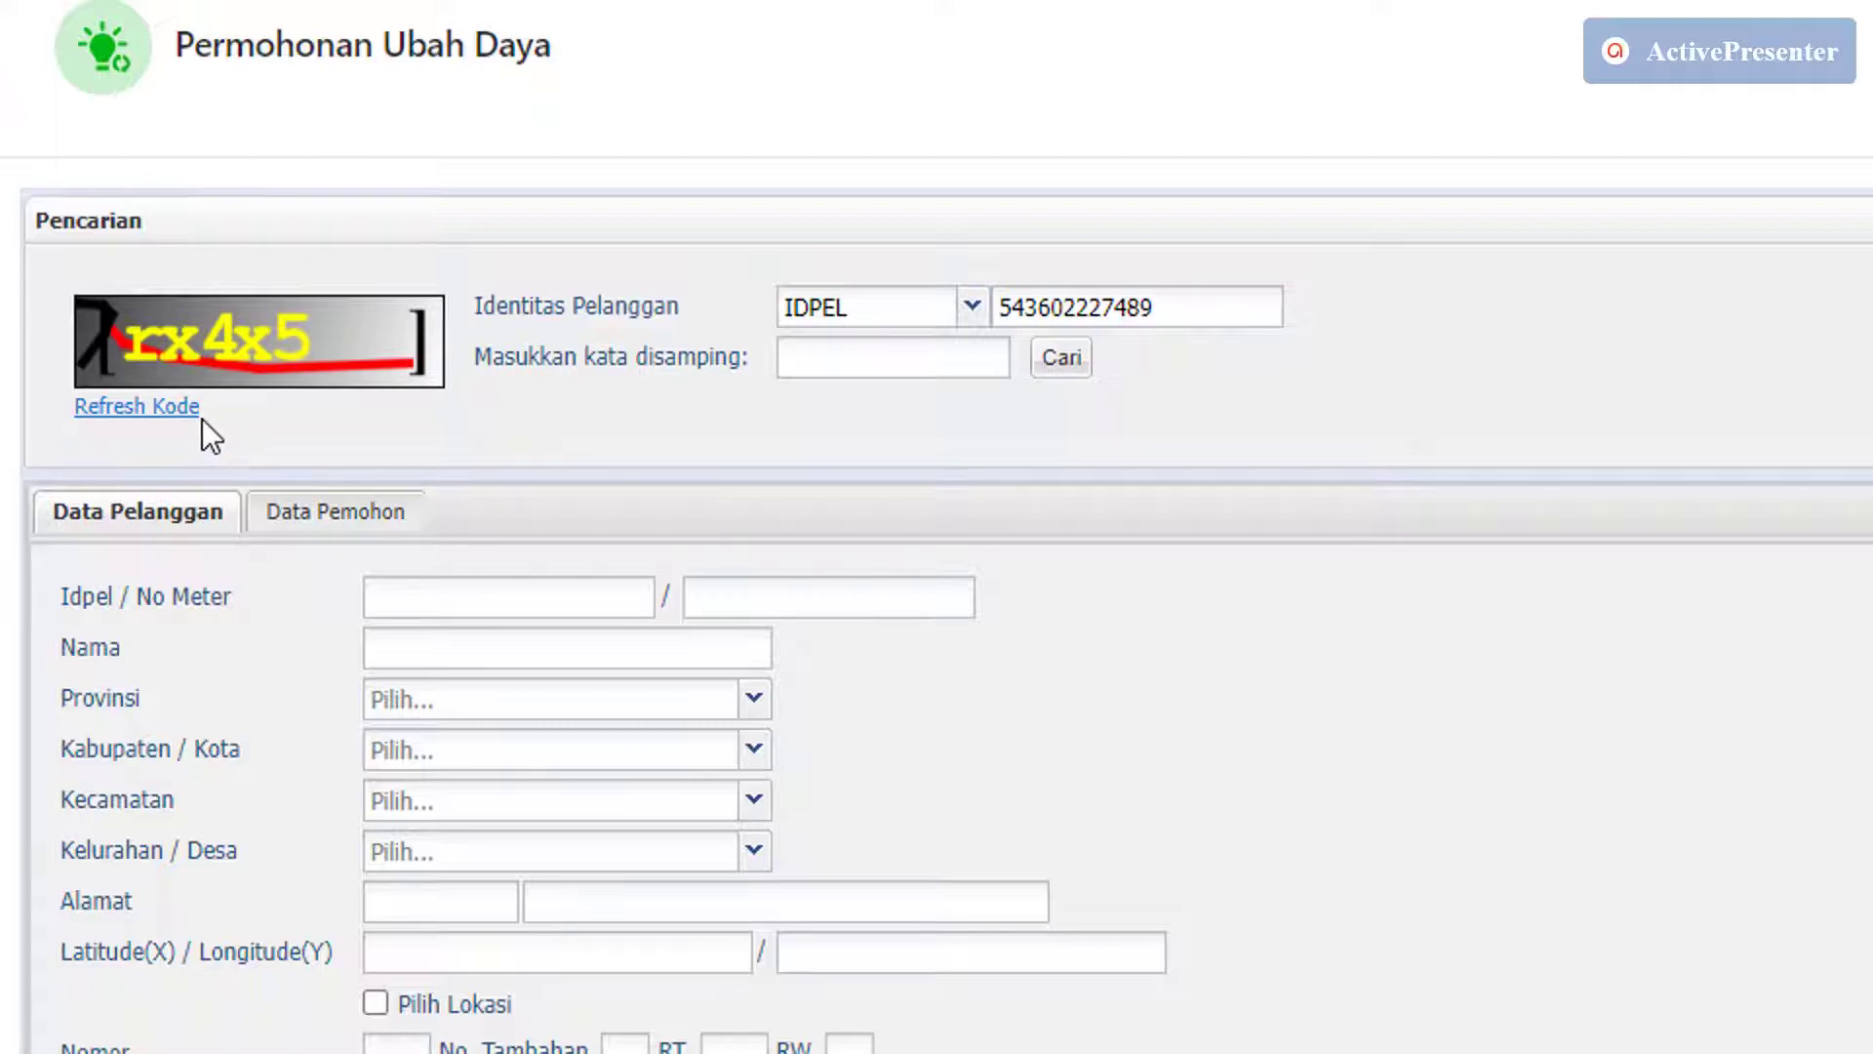
pyautogui.click(151, 409)
pyautogui.write('5')
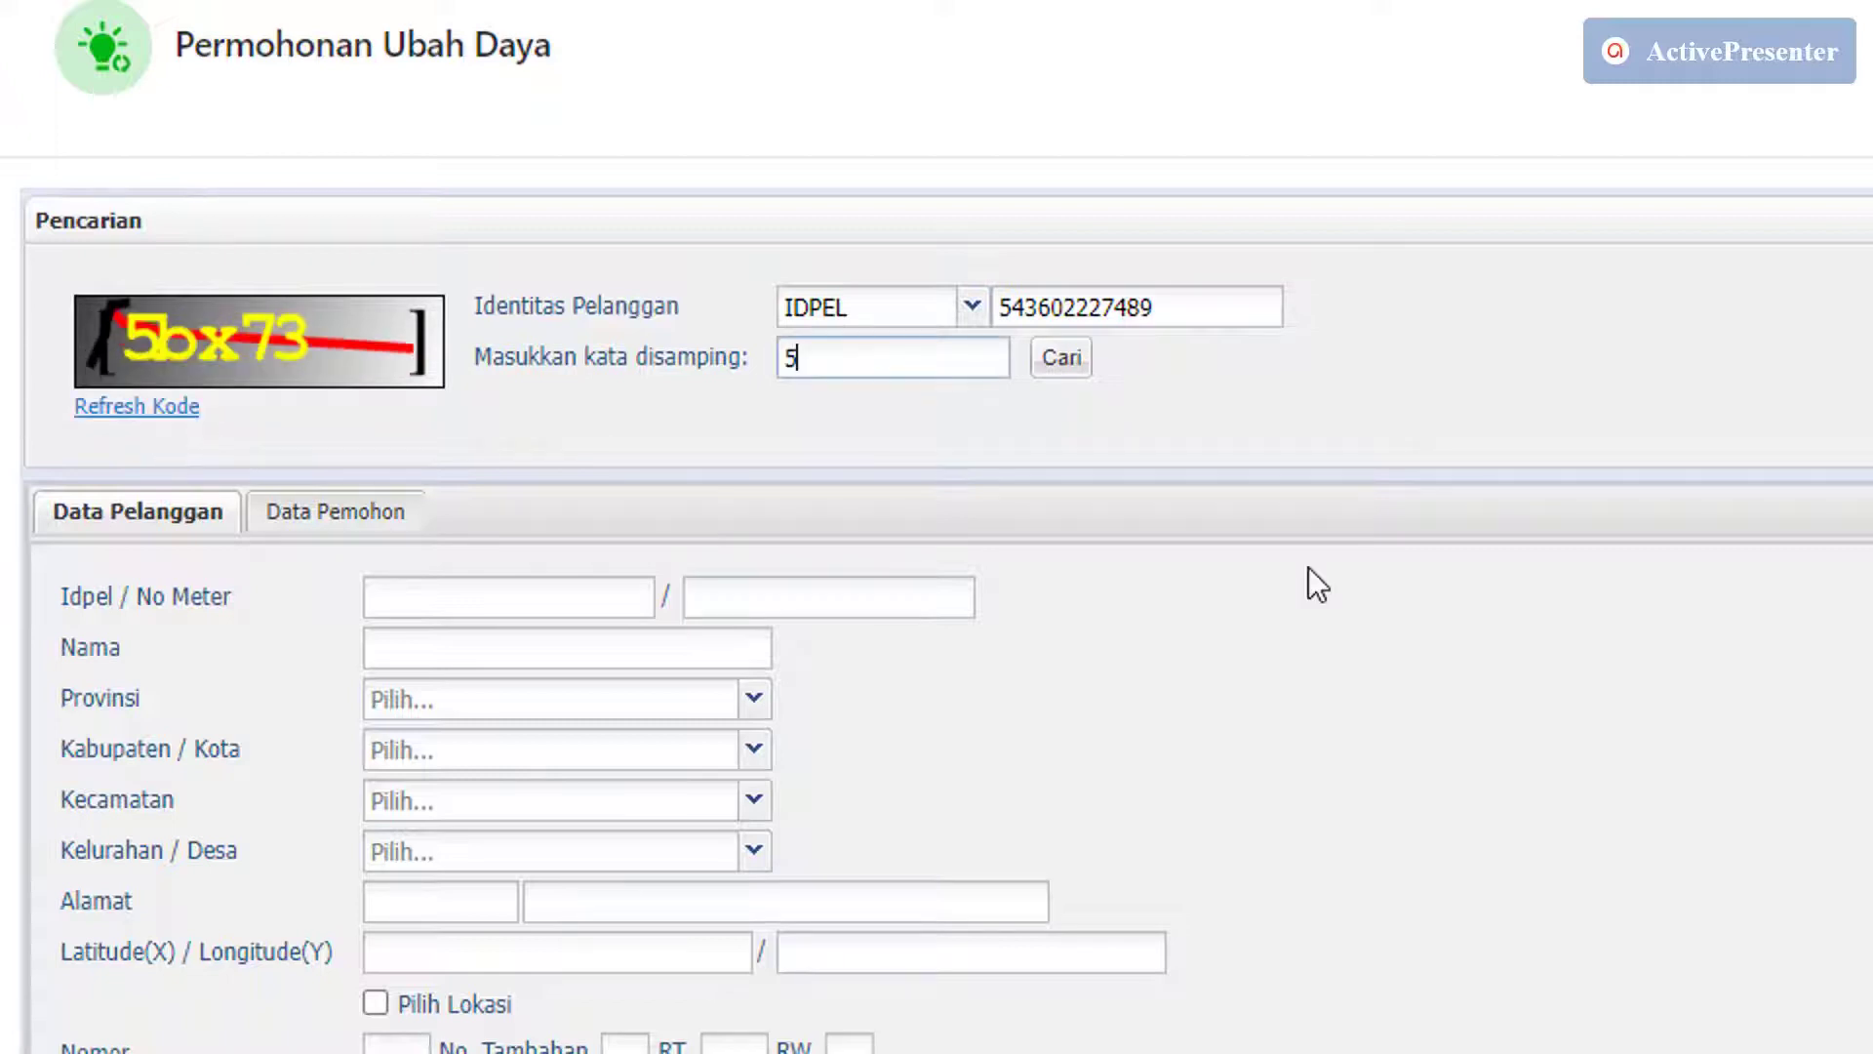
pyautogui.write('bx73')
pyautogui.click(1081, 369)
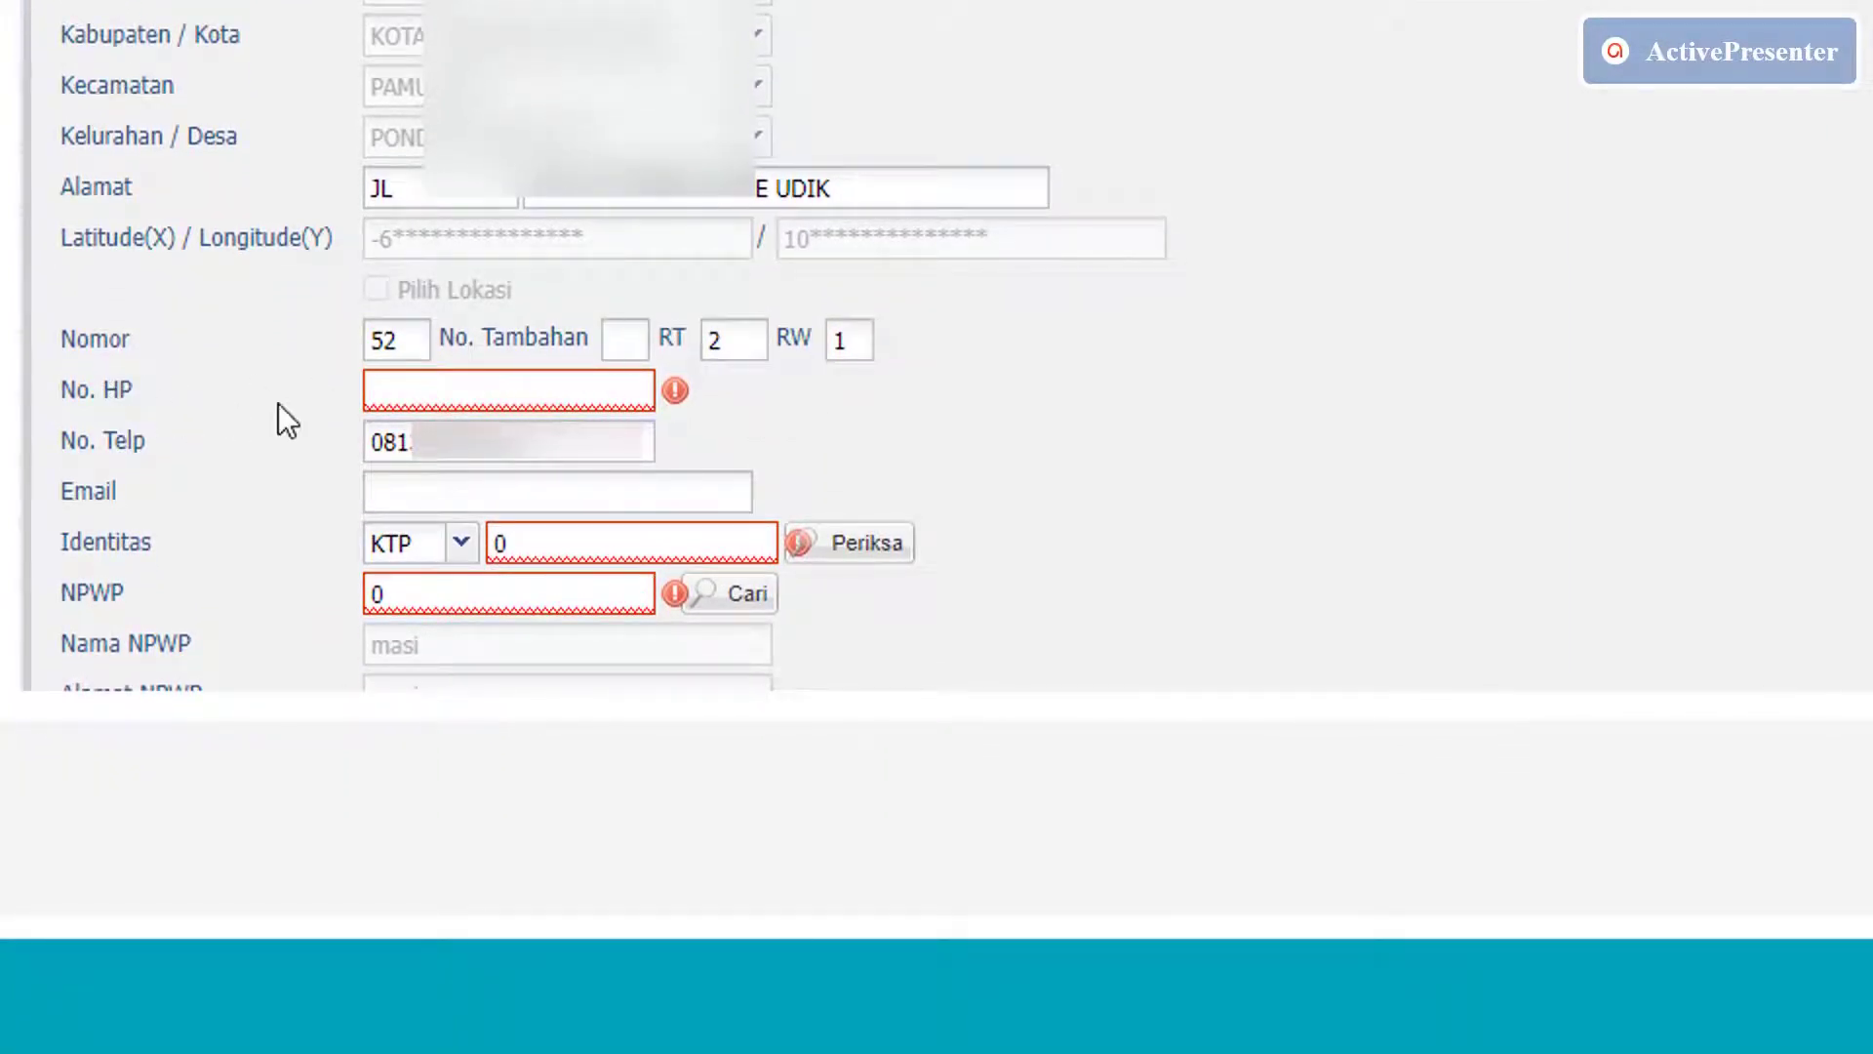
# Clear No. Telp and paste the customer's mobile number into No. HP.
pyautogui.moveTo(527, 452); pyautogui.dragTo(356, 460)
pyautogui.press('BackSpace')
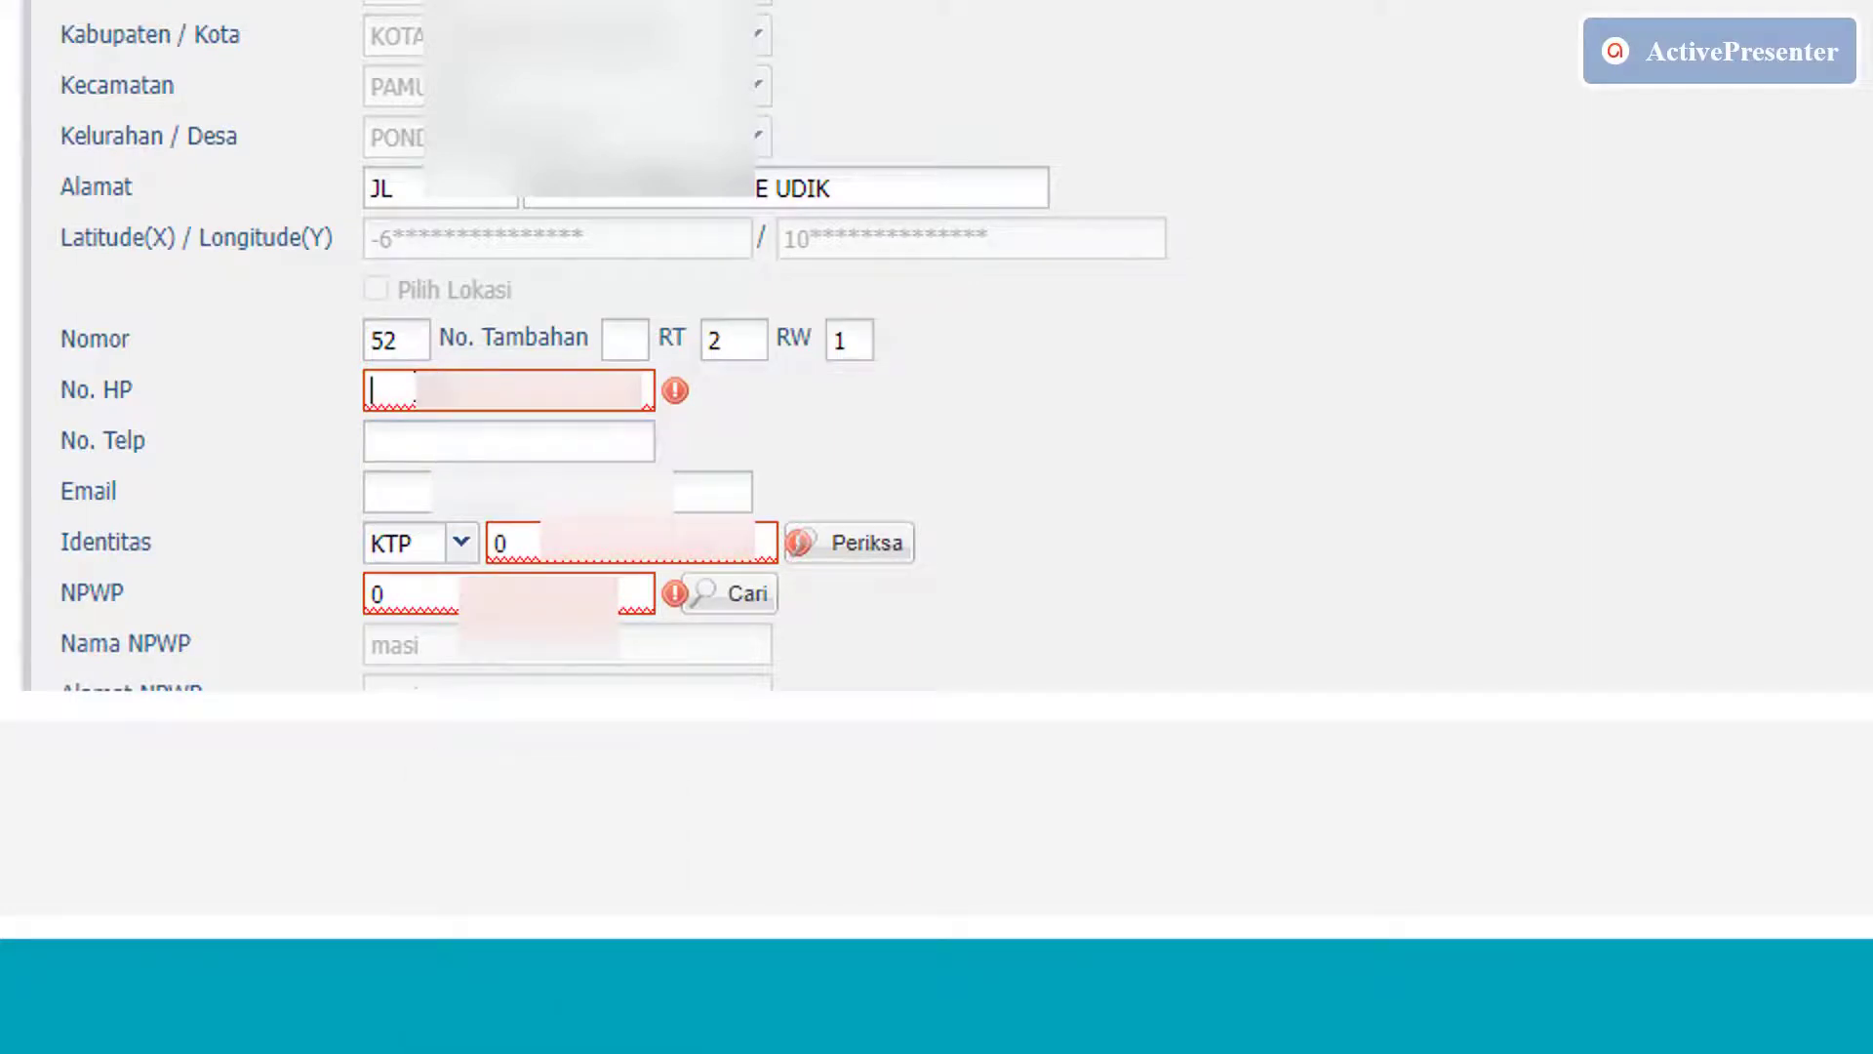
pyautogui.rightClick(415, 388)
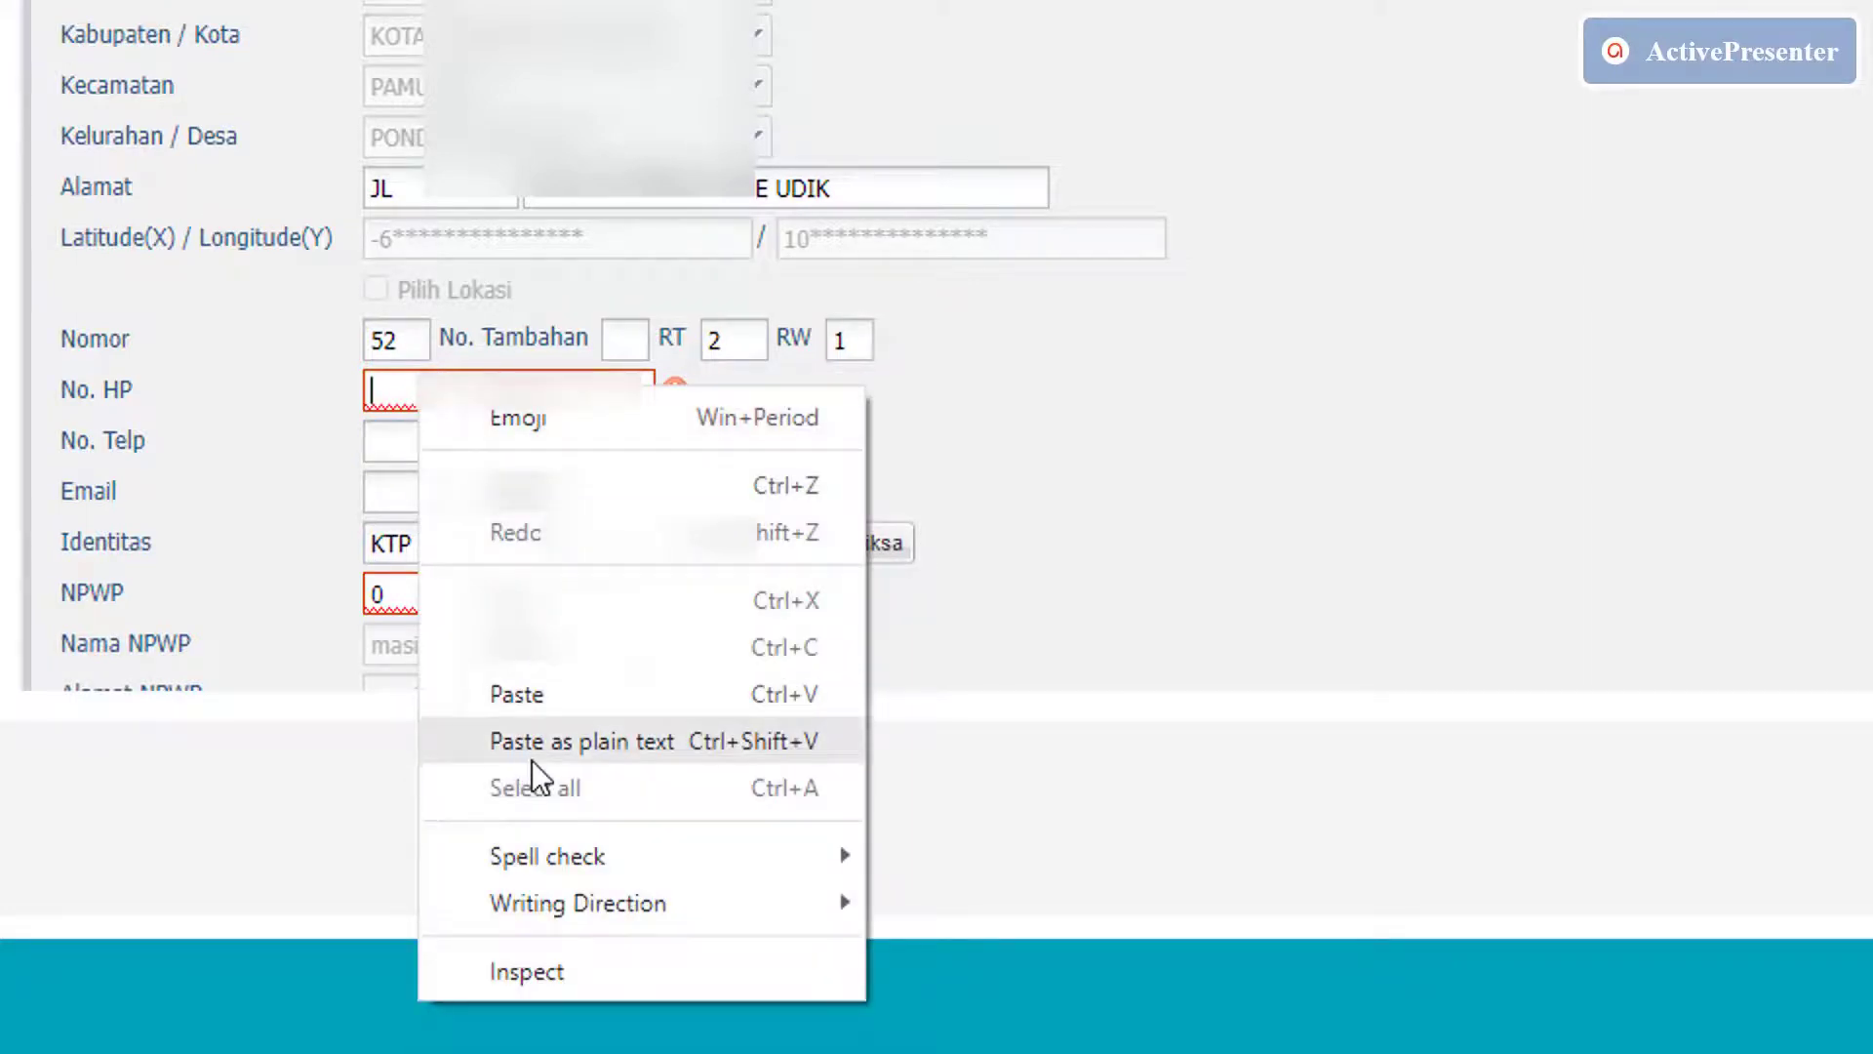
pyautogui.click(533, 698)
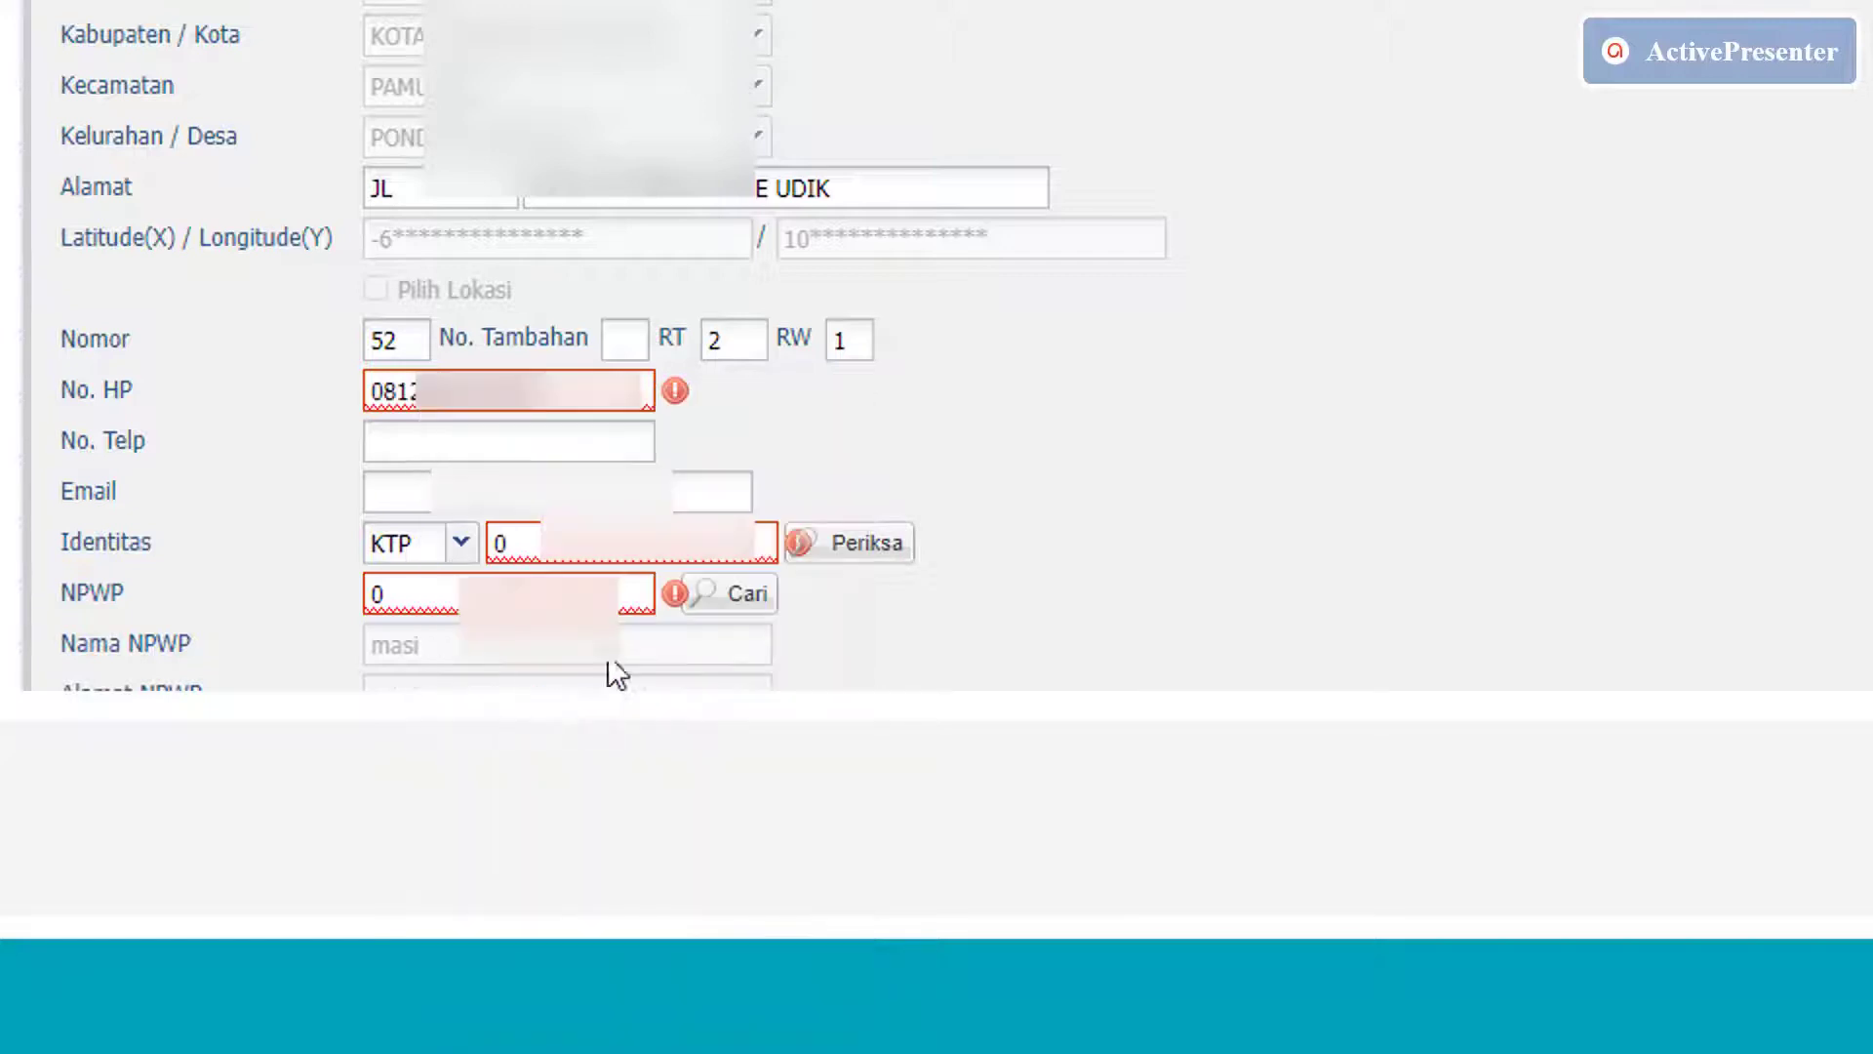
pyautogui.click(1220, 376)
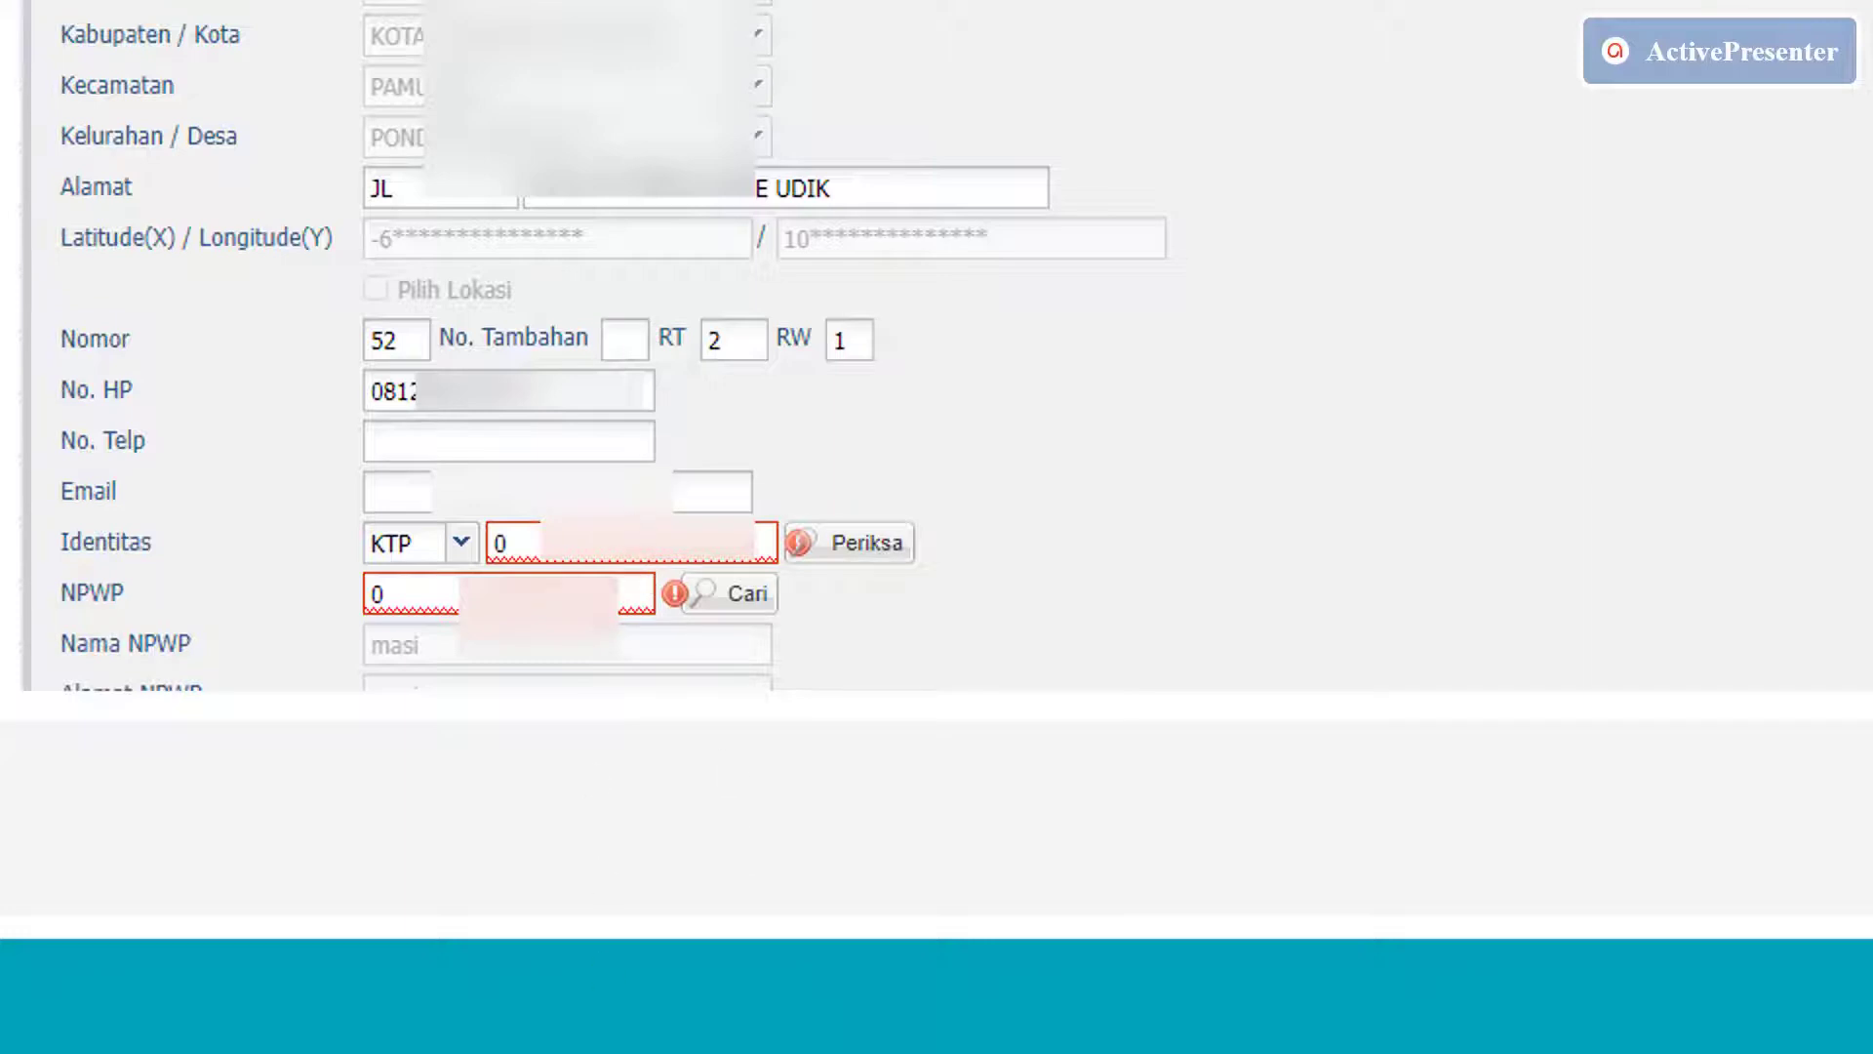
# Paste the customer's e-mail address into the Email field.
pyautogui.click(613, 500)
pyautogui.write('z')
pyautogui.press('BackSpace')
pyautogui.rightClick(487, 491)
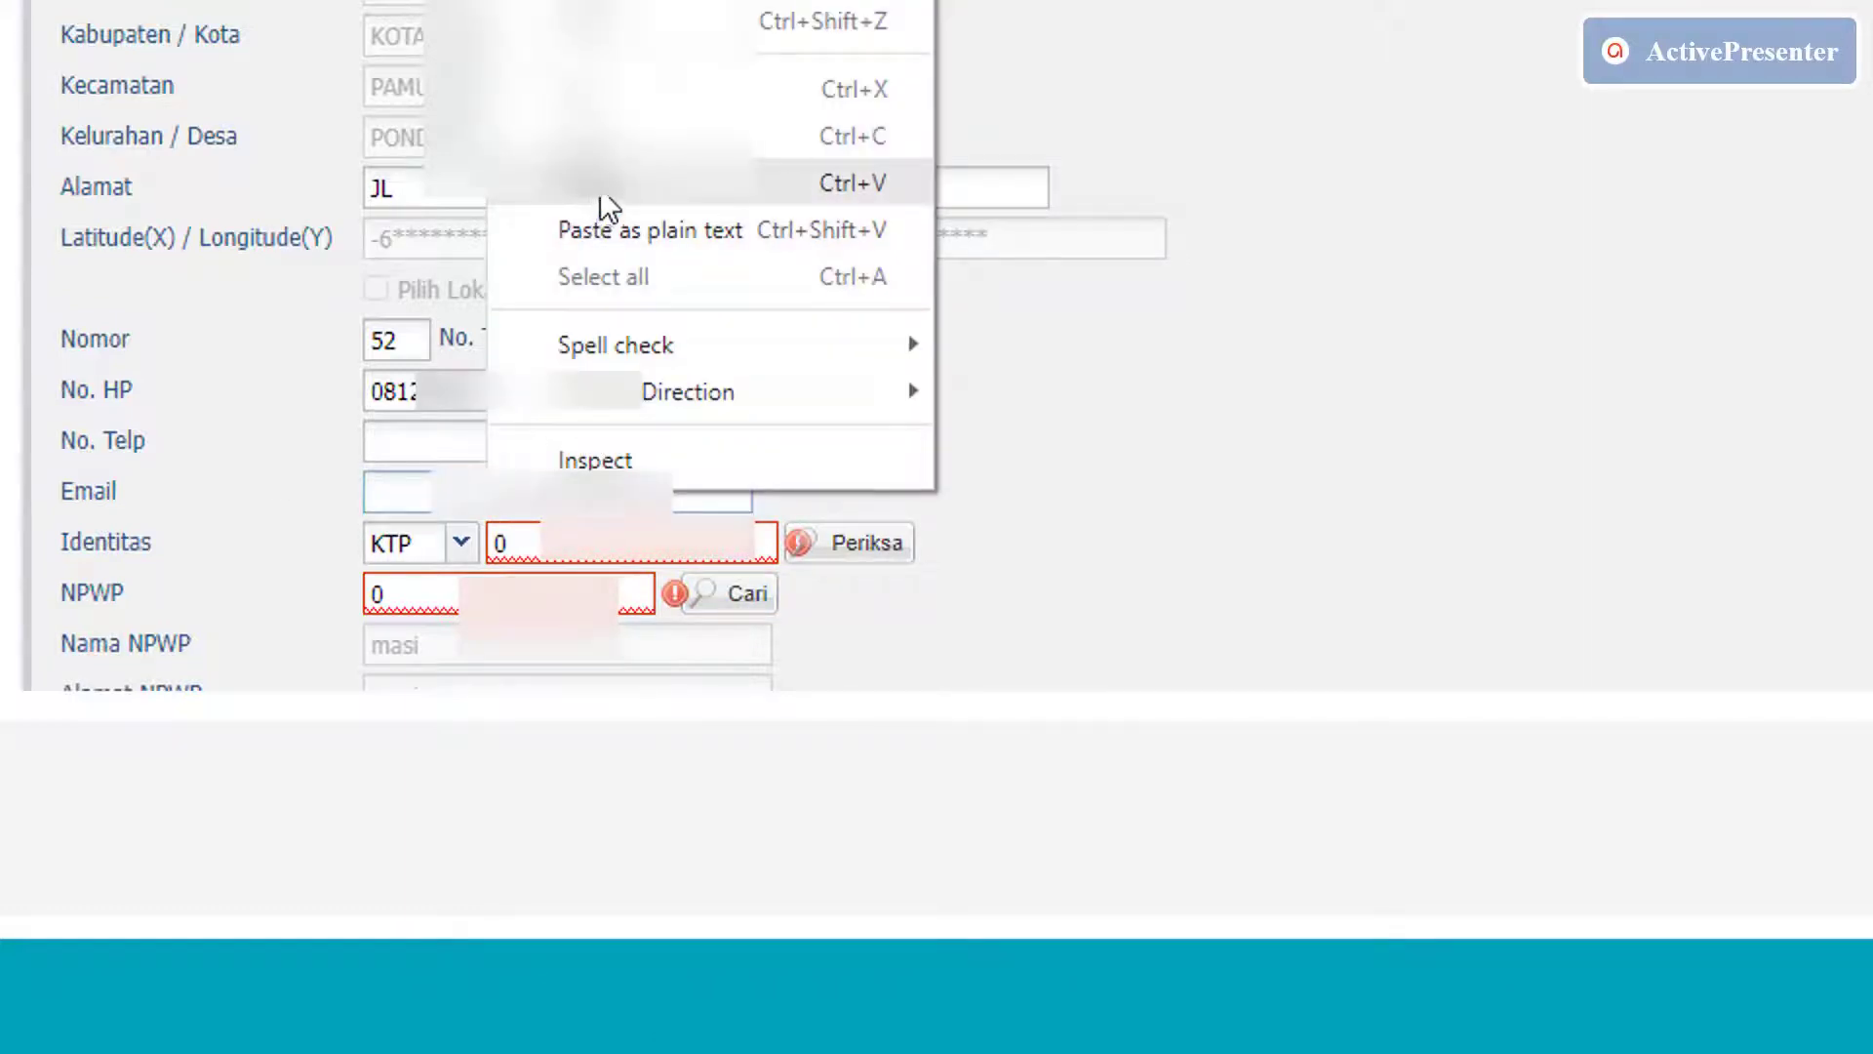
pyautogui.click(595, 185)
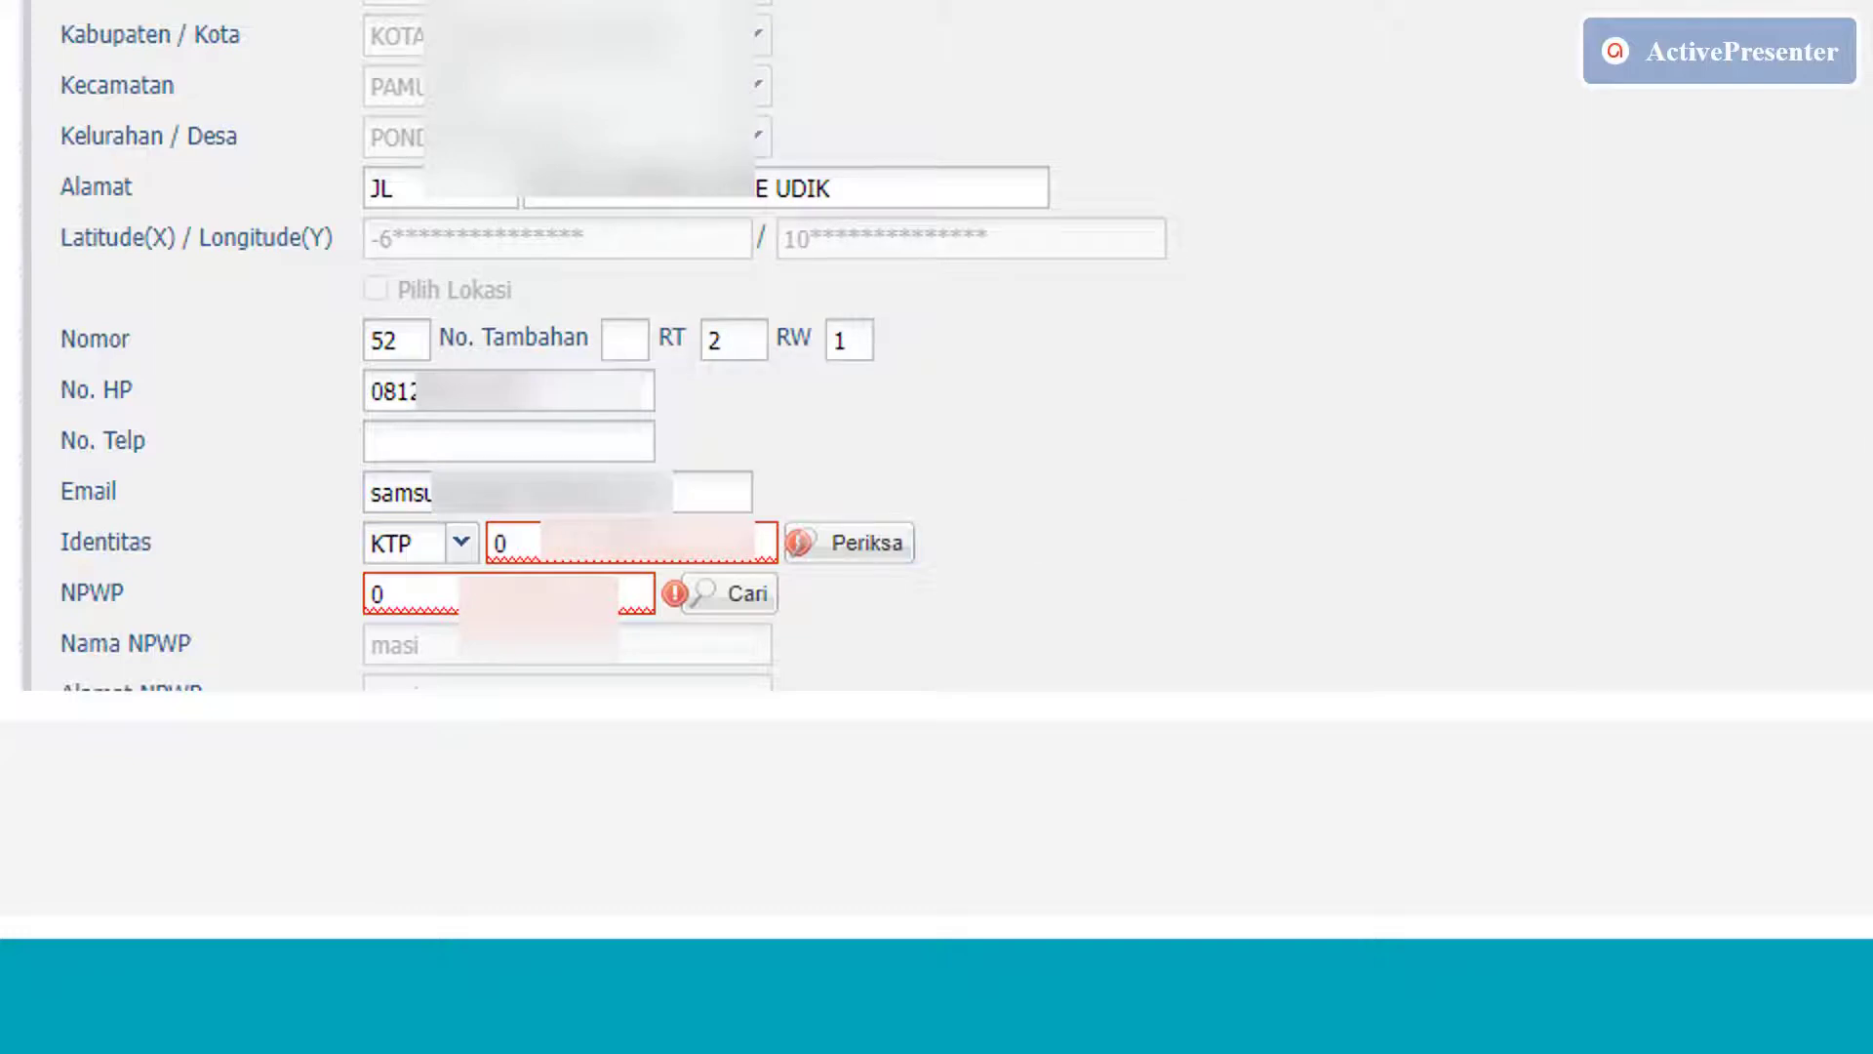
# Paste the KTP number into Identitas and verify it with Periksa.
pyautogui.press('BackSpace')
pyautogui.rightClick(561, 558)
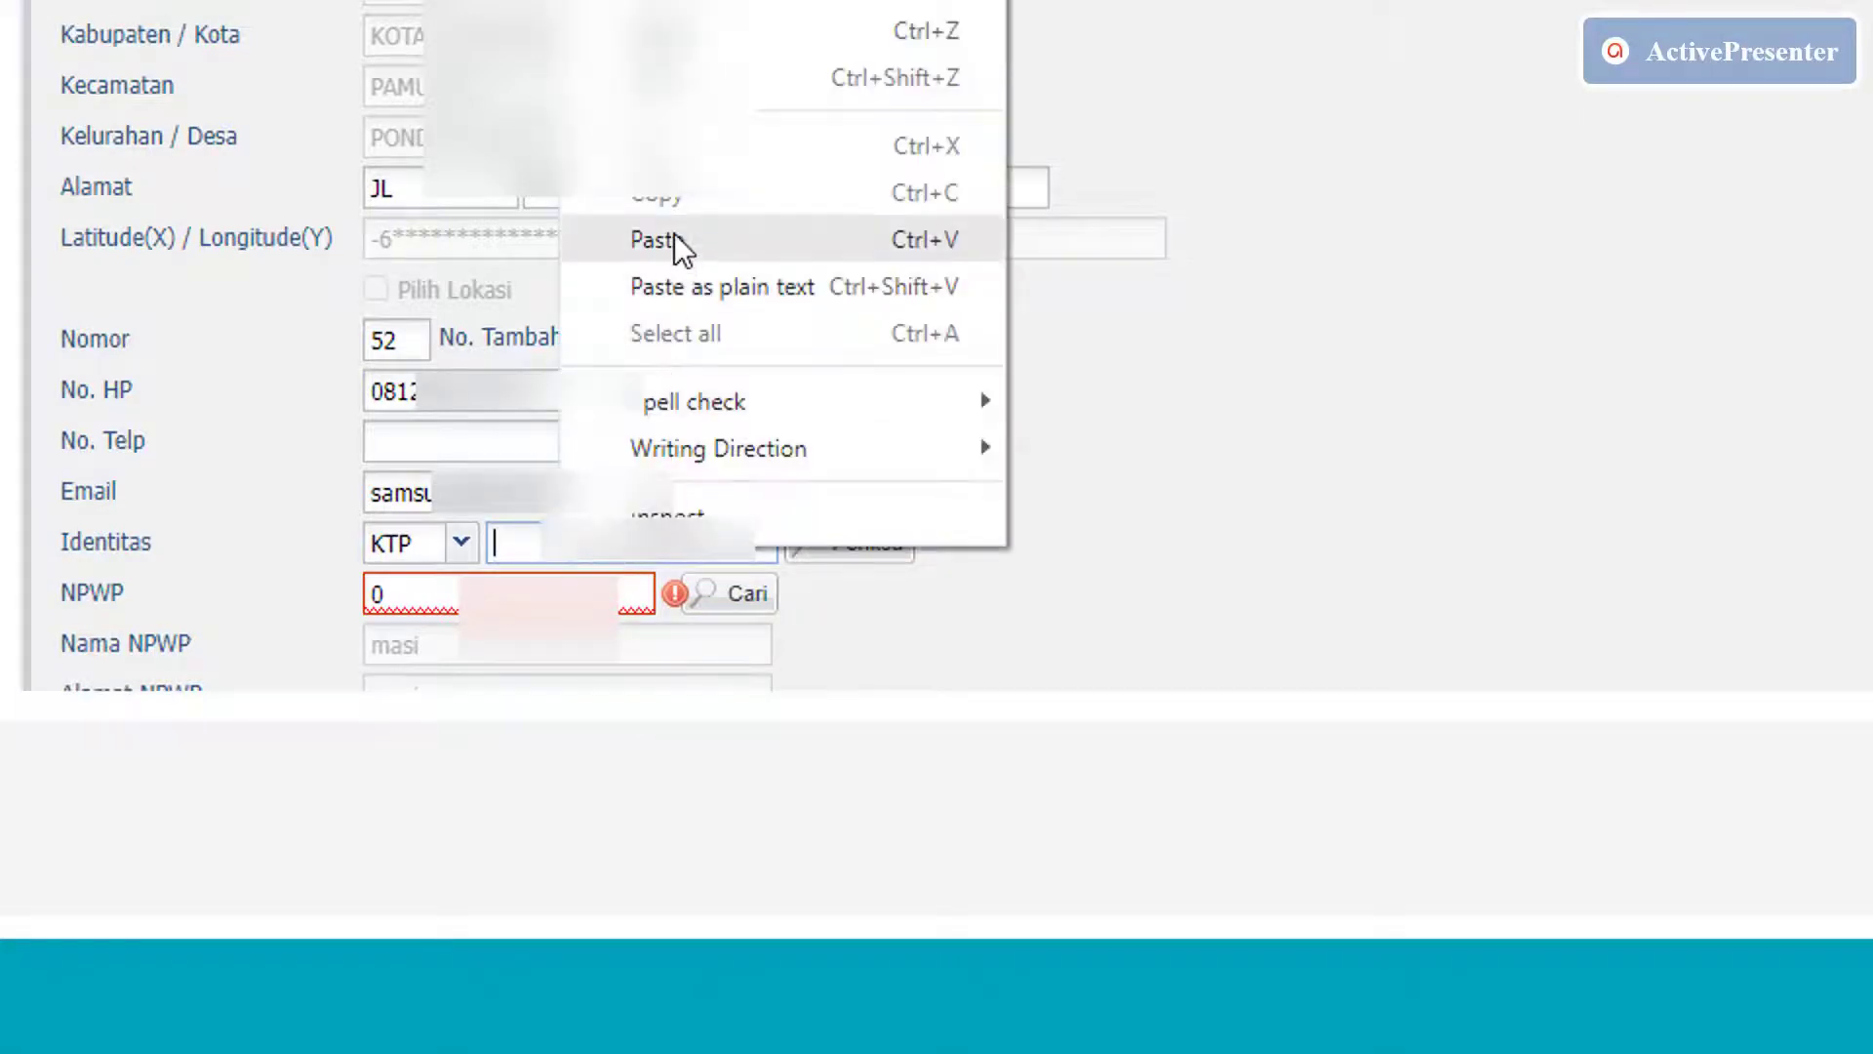
pyautogui.click(680, 244)
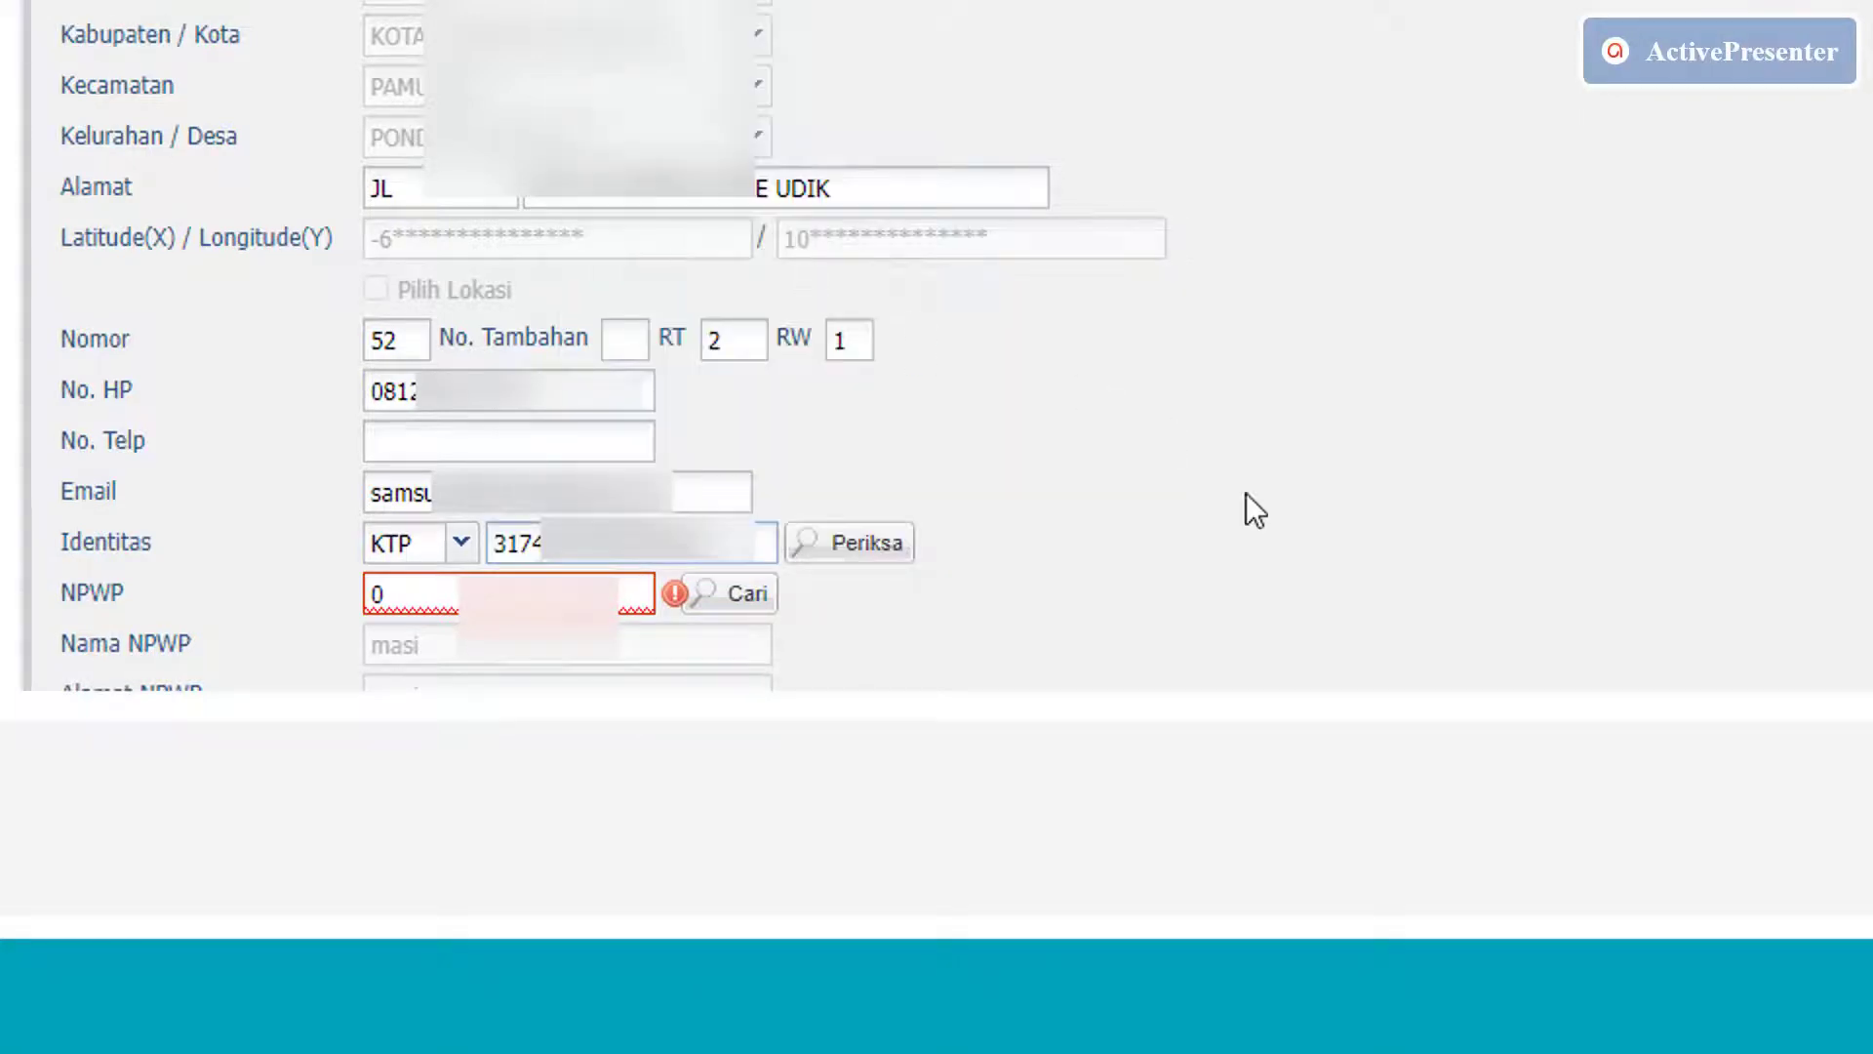
pyautogui.click(891, 552)
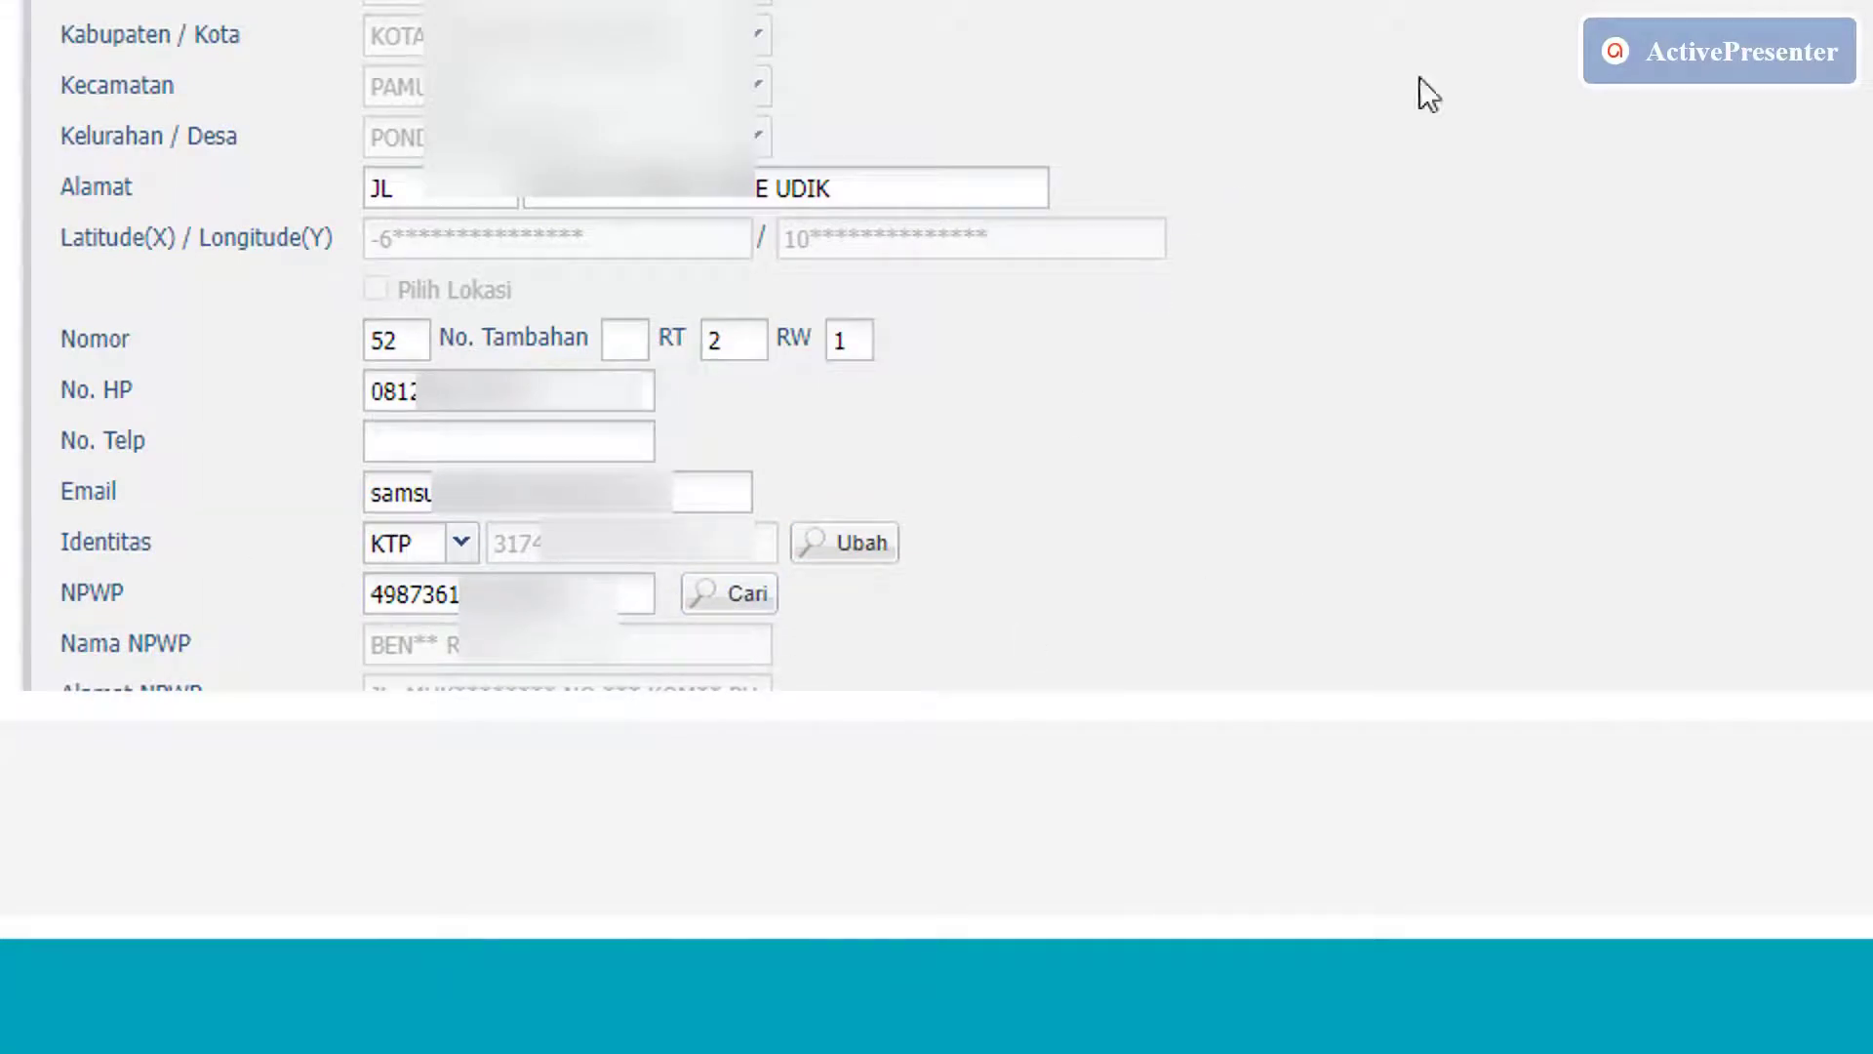
pyautogui.scroll(-10, 937, 345)
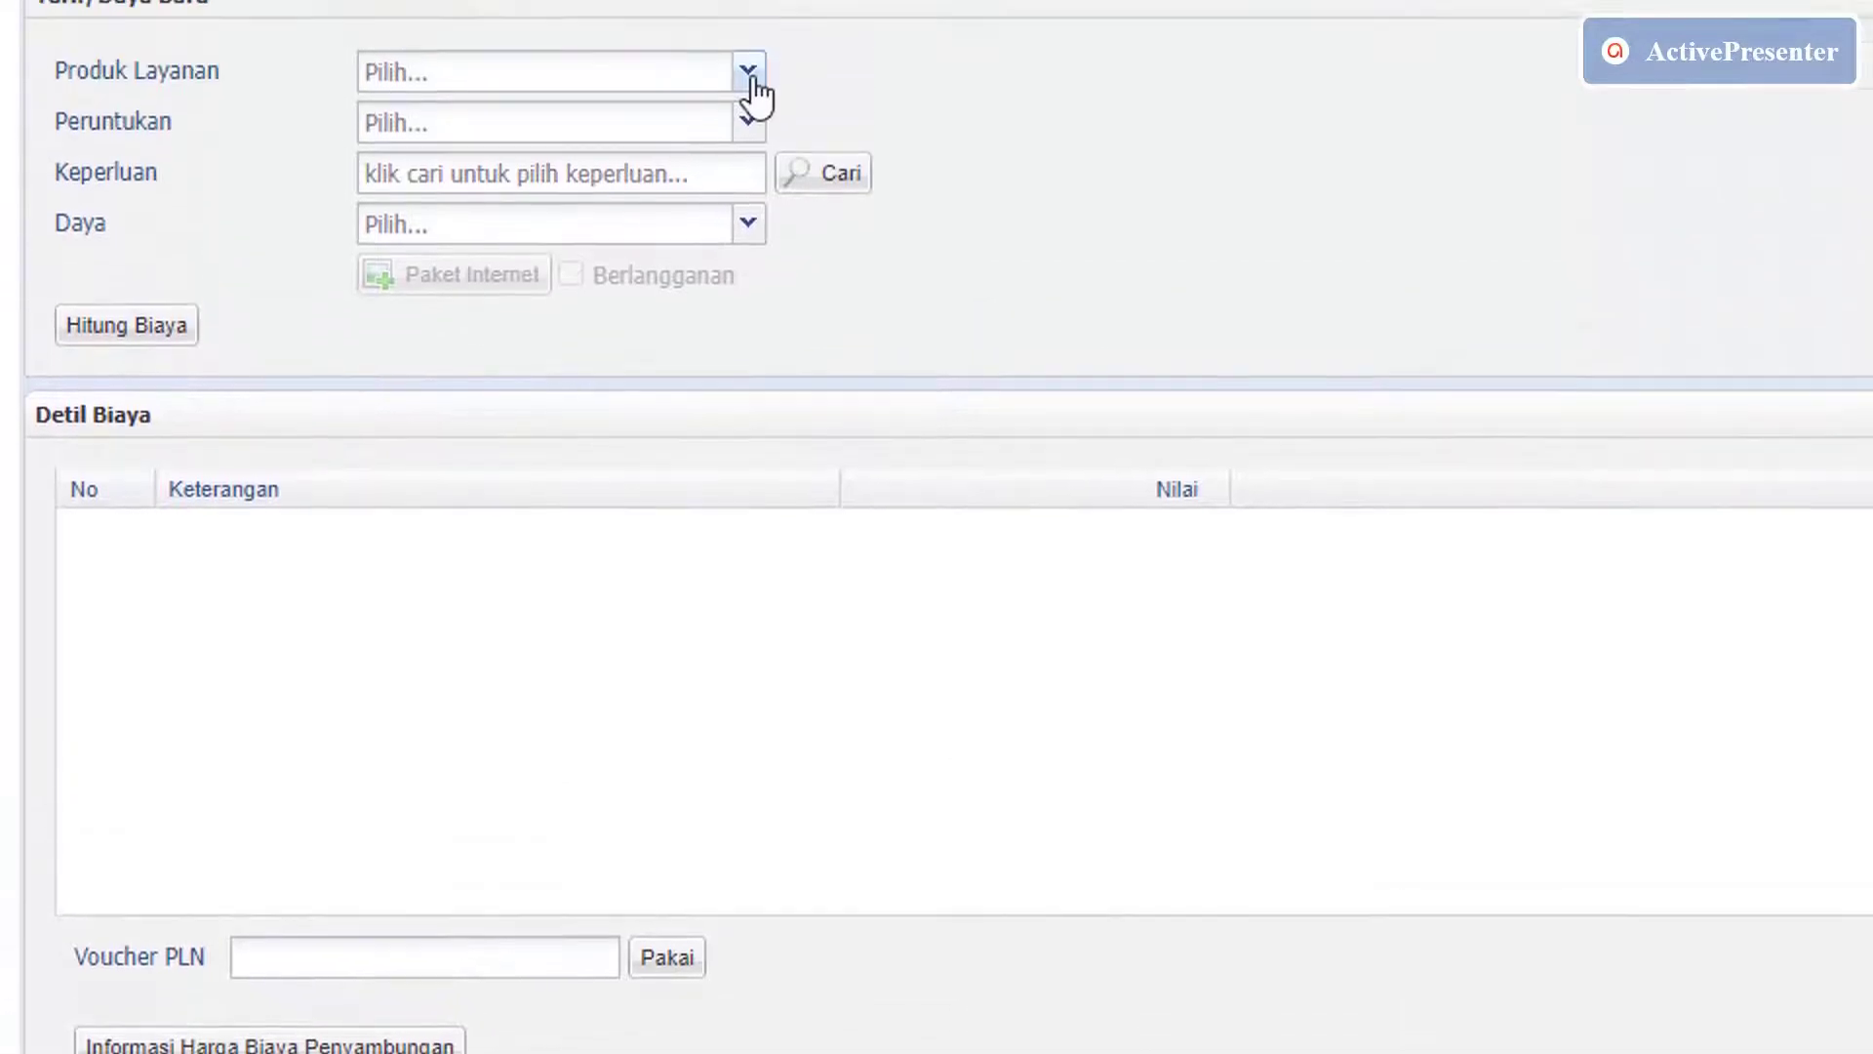
# Set Produk Layanan to PRABAYAR and Peruntukan to RUMAH TANGGA, agreeing to the notice.
pyautogui.click(749, 74)
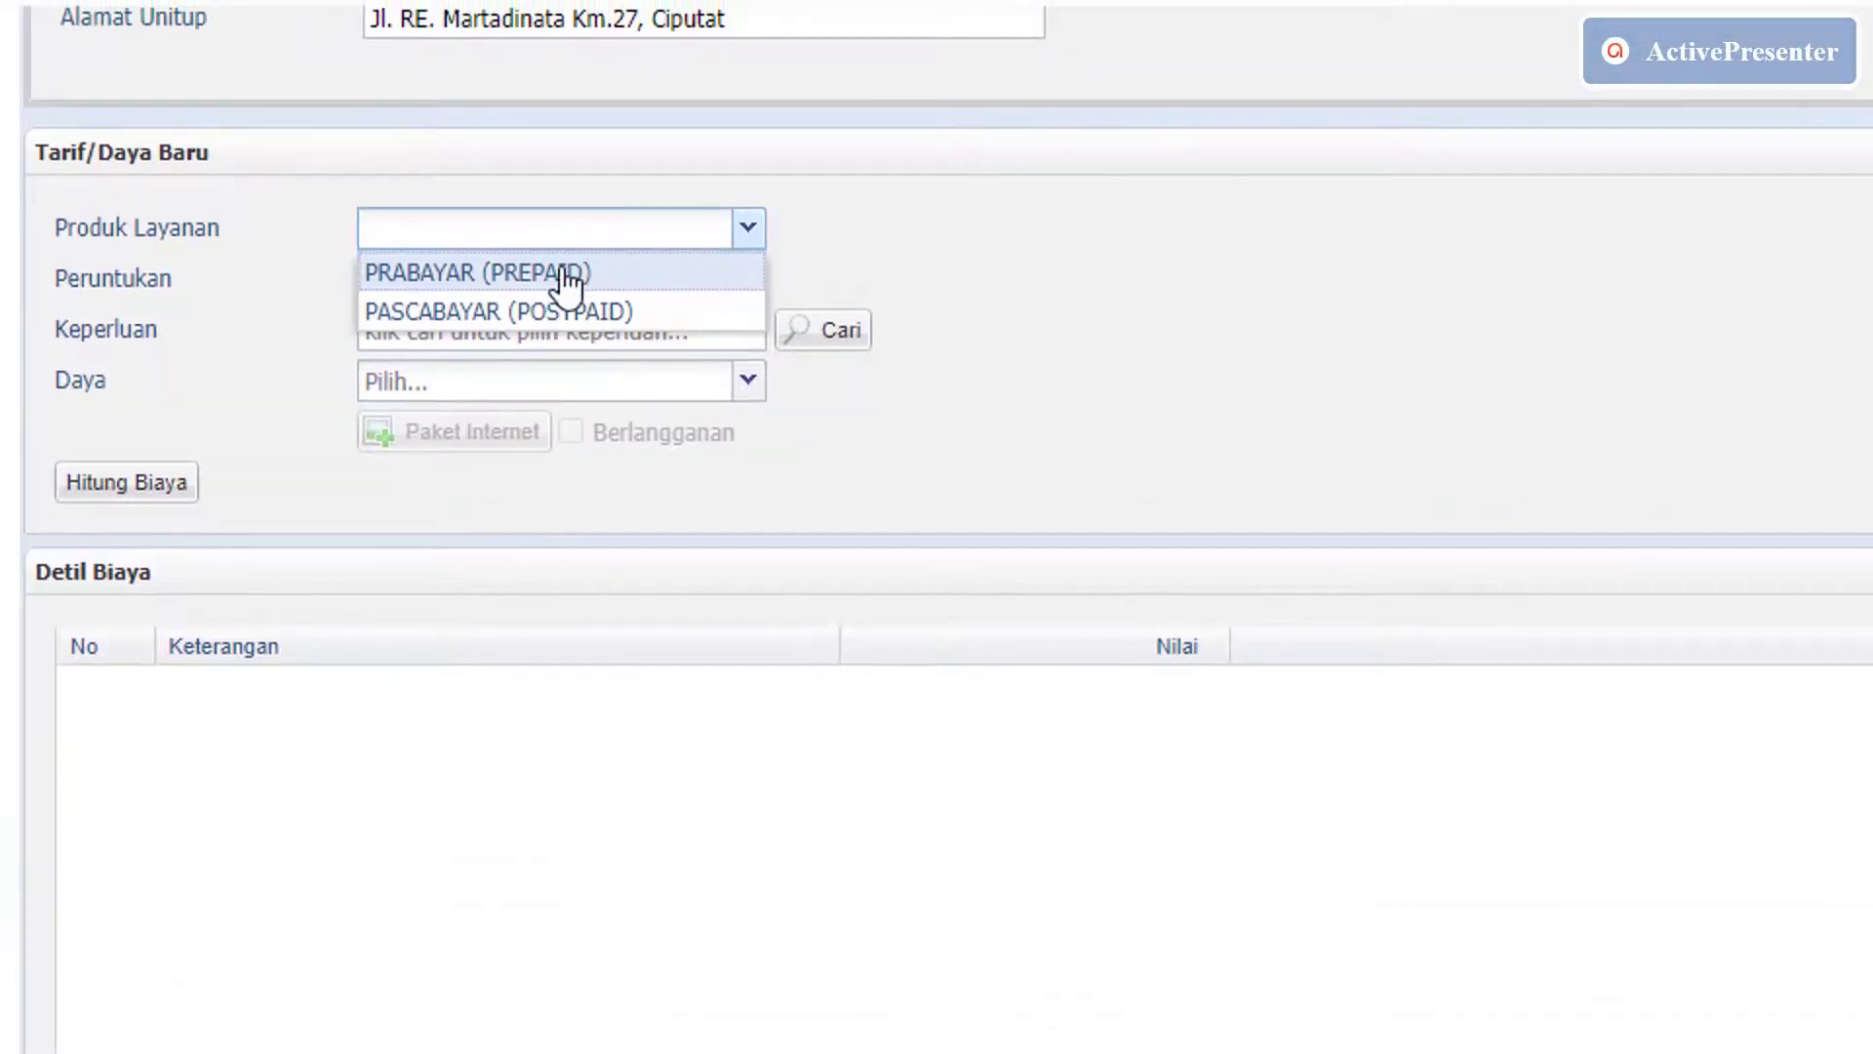
pyautogui.click(566, 274)
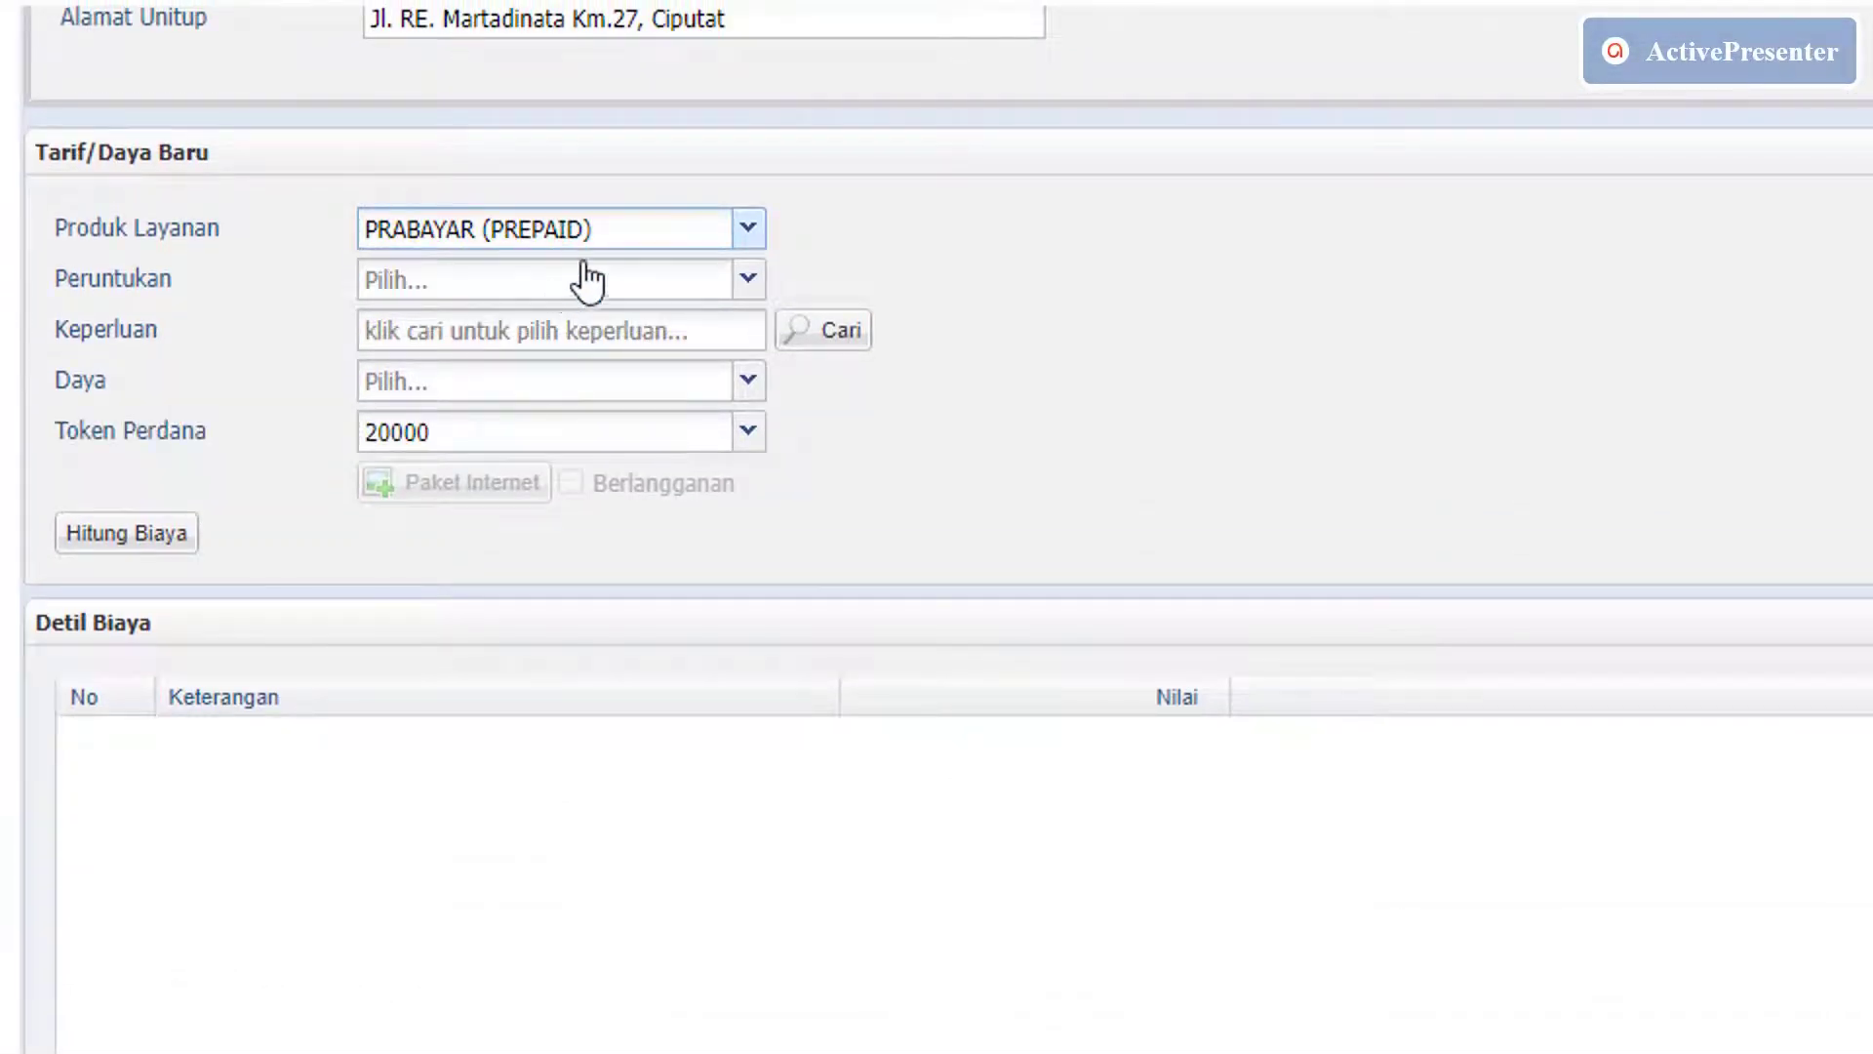
pyautogui.click(750, 282)
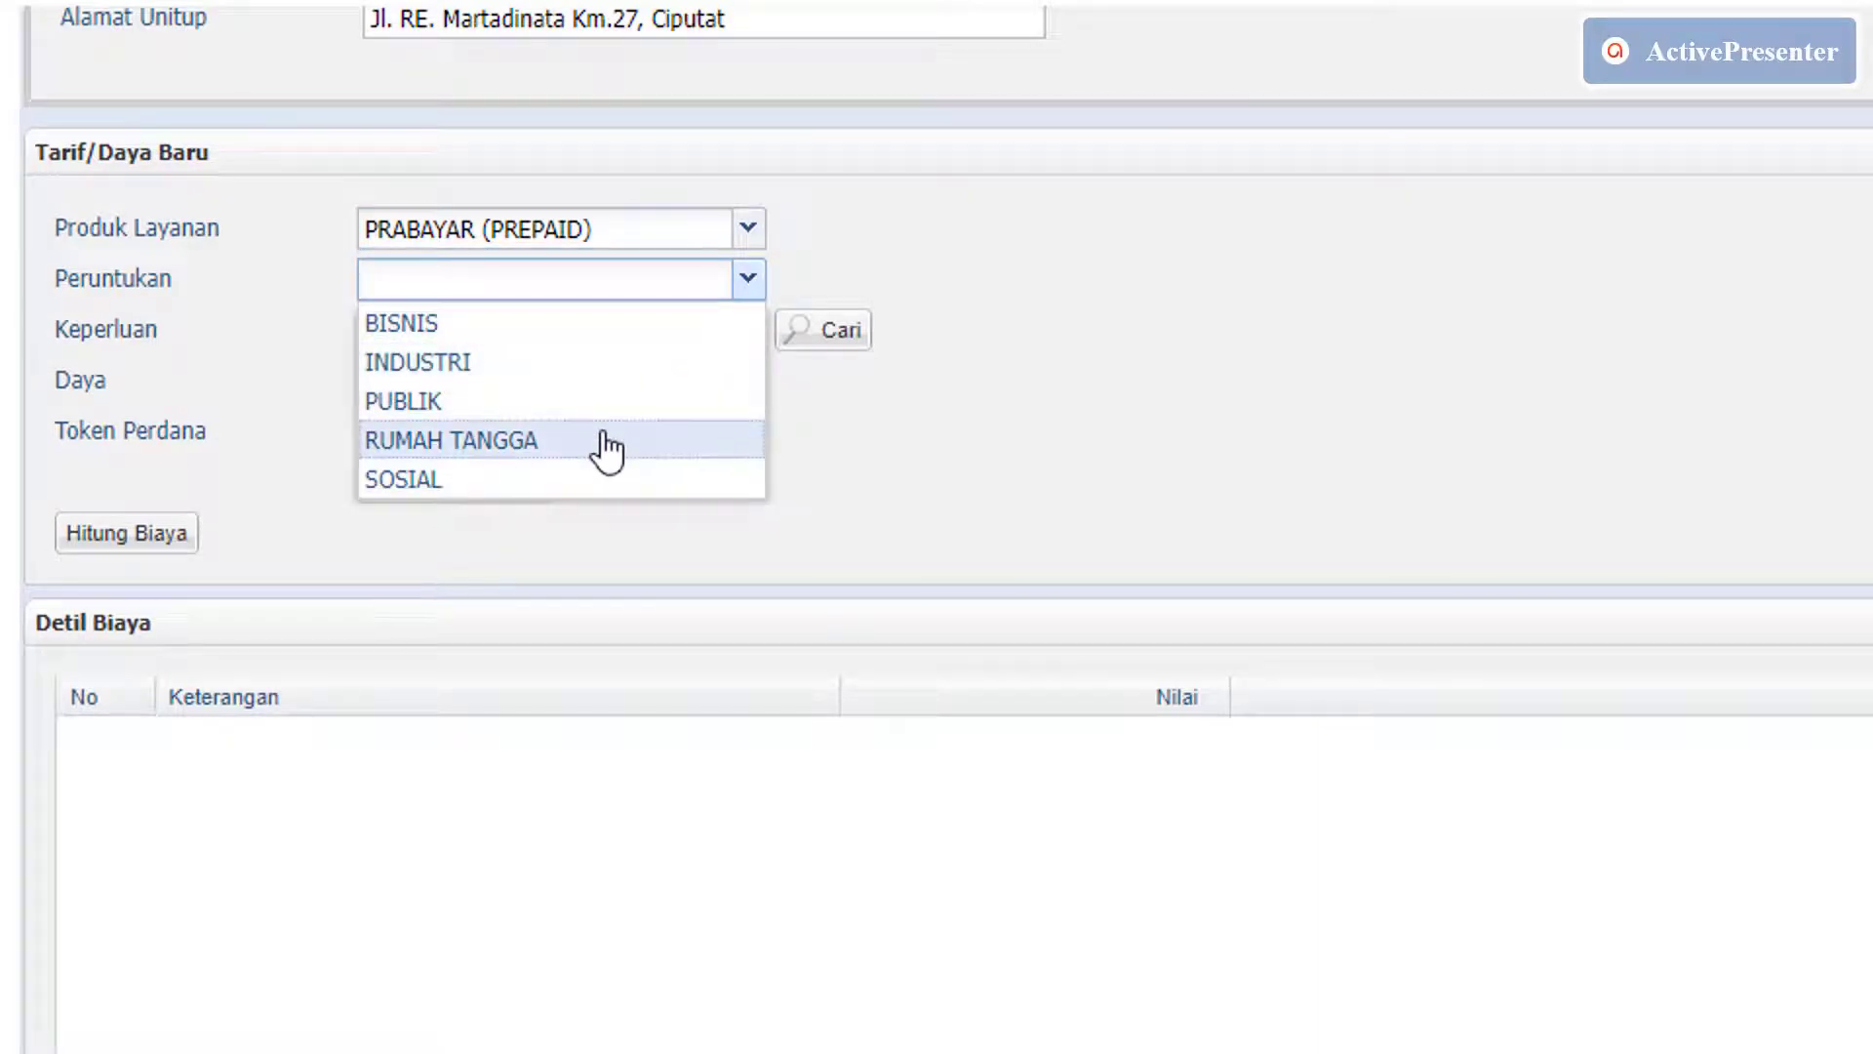
pyautogui.click(605, 440)
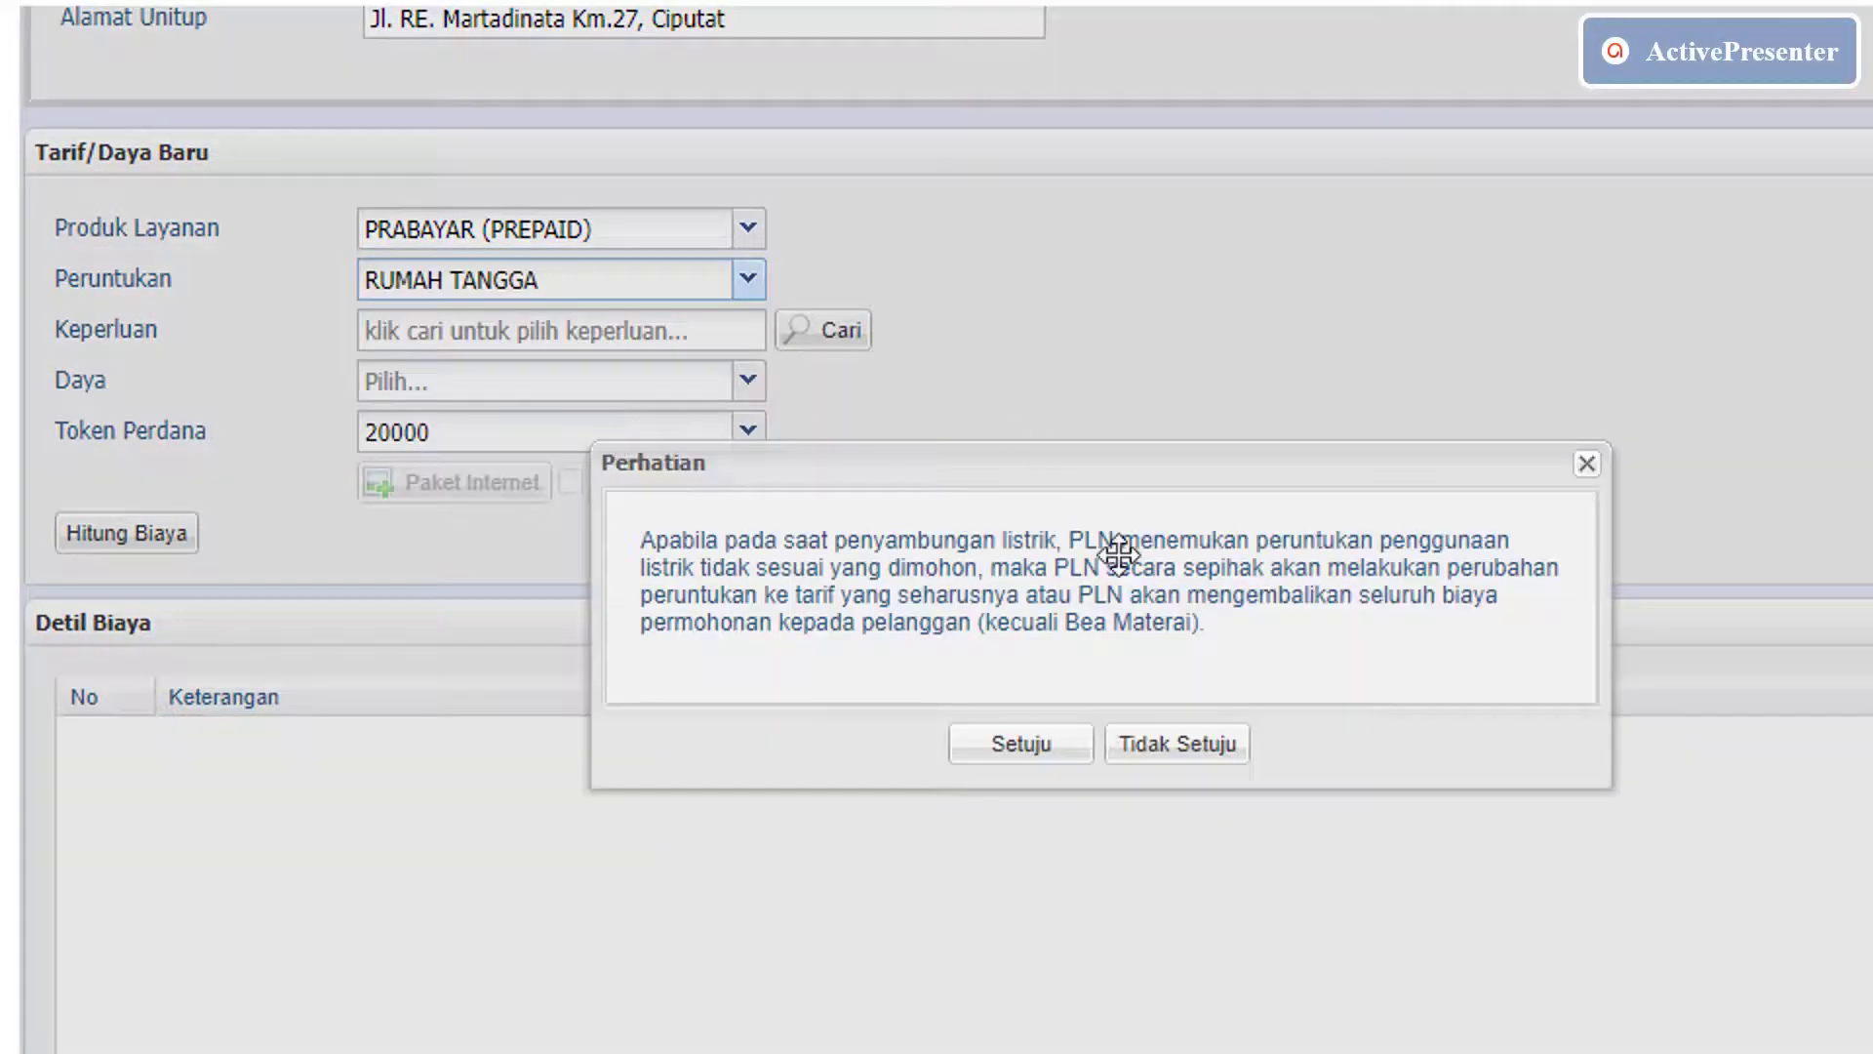
pyautogui.click(992, 750)
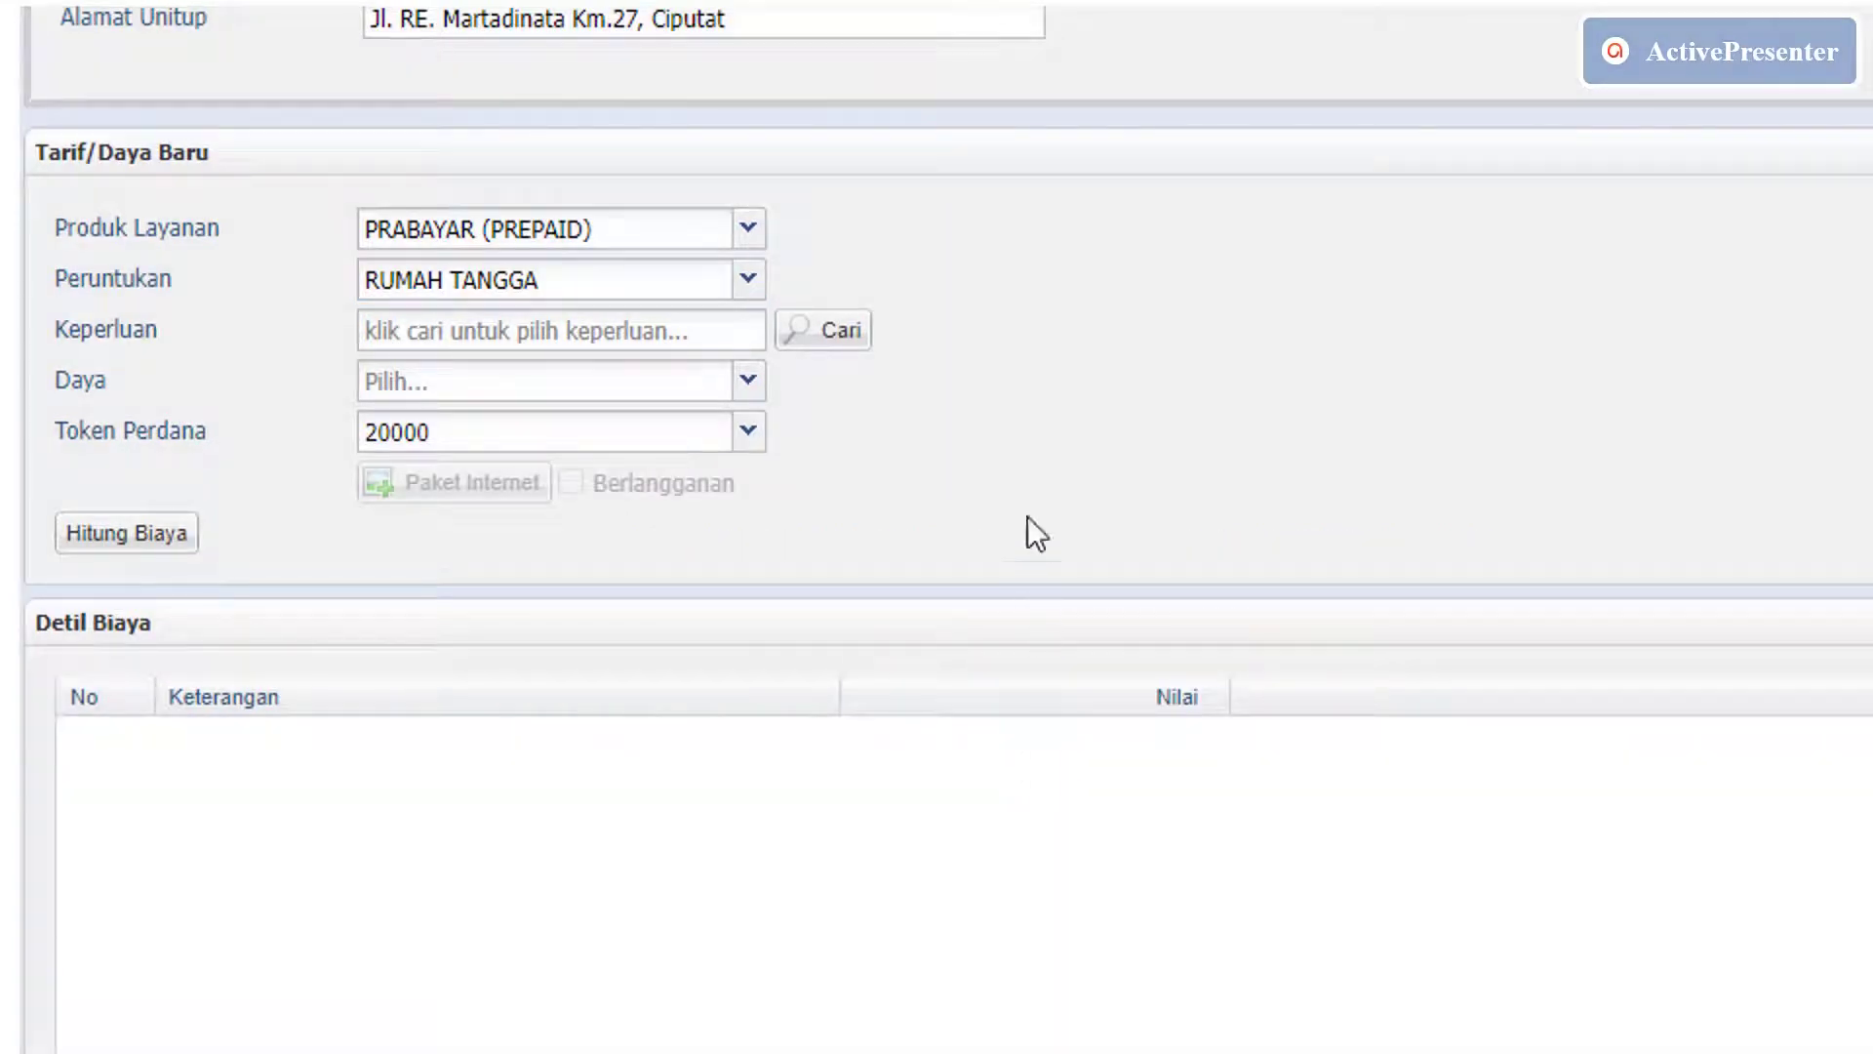
# Choose RUMAH KOST / KONTRAK / SEWA as the purpose and 900 VA as the power.
pyautogui.click(839, 331)
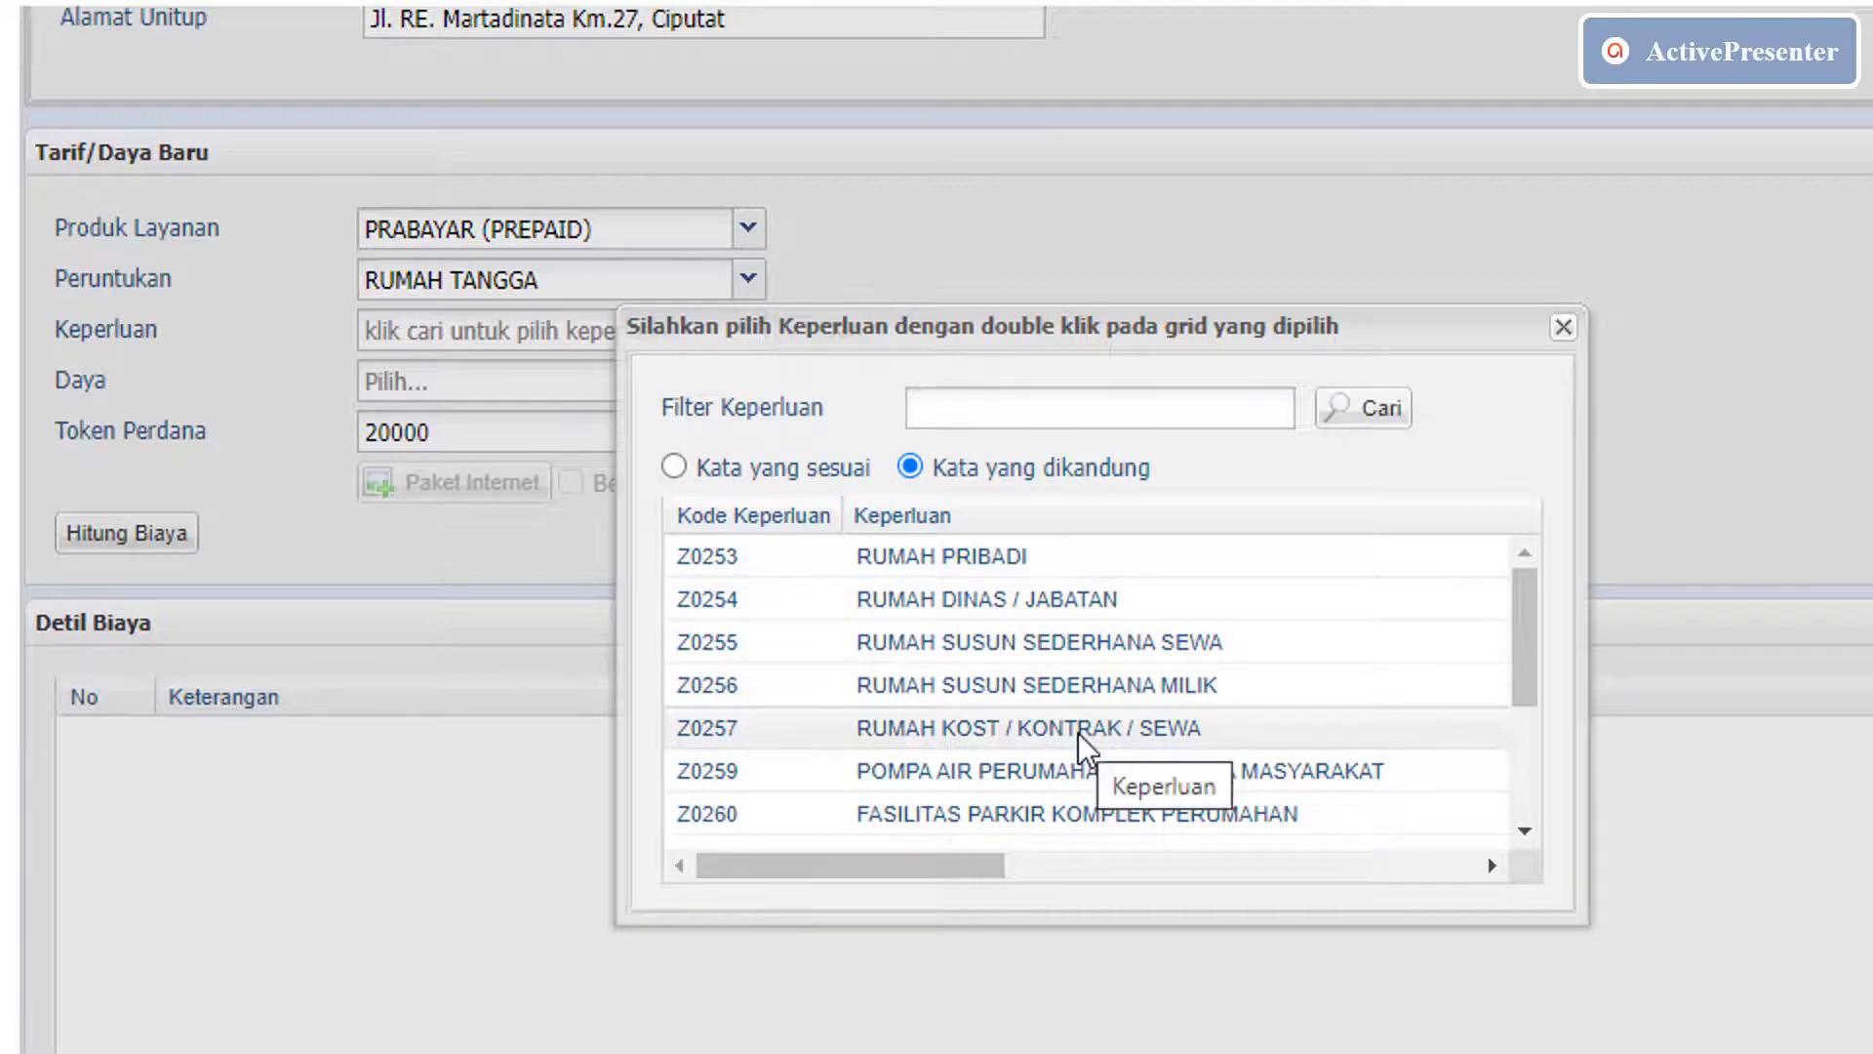
pyautogui.doubleClick(1079, 733)
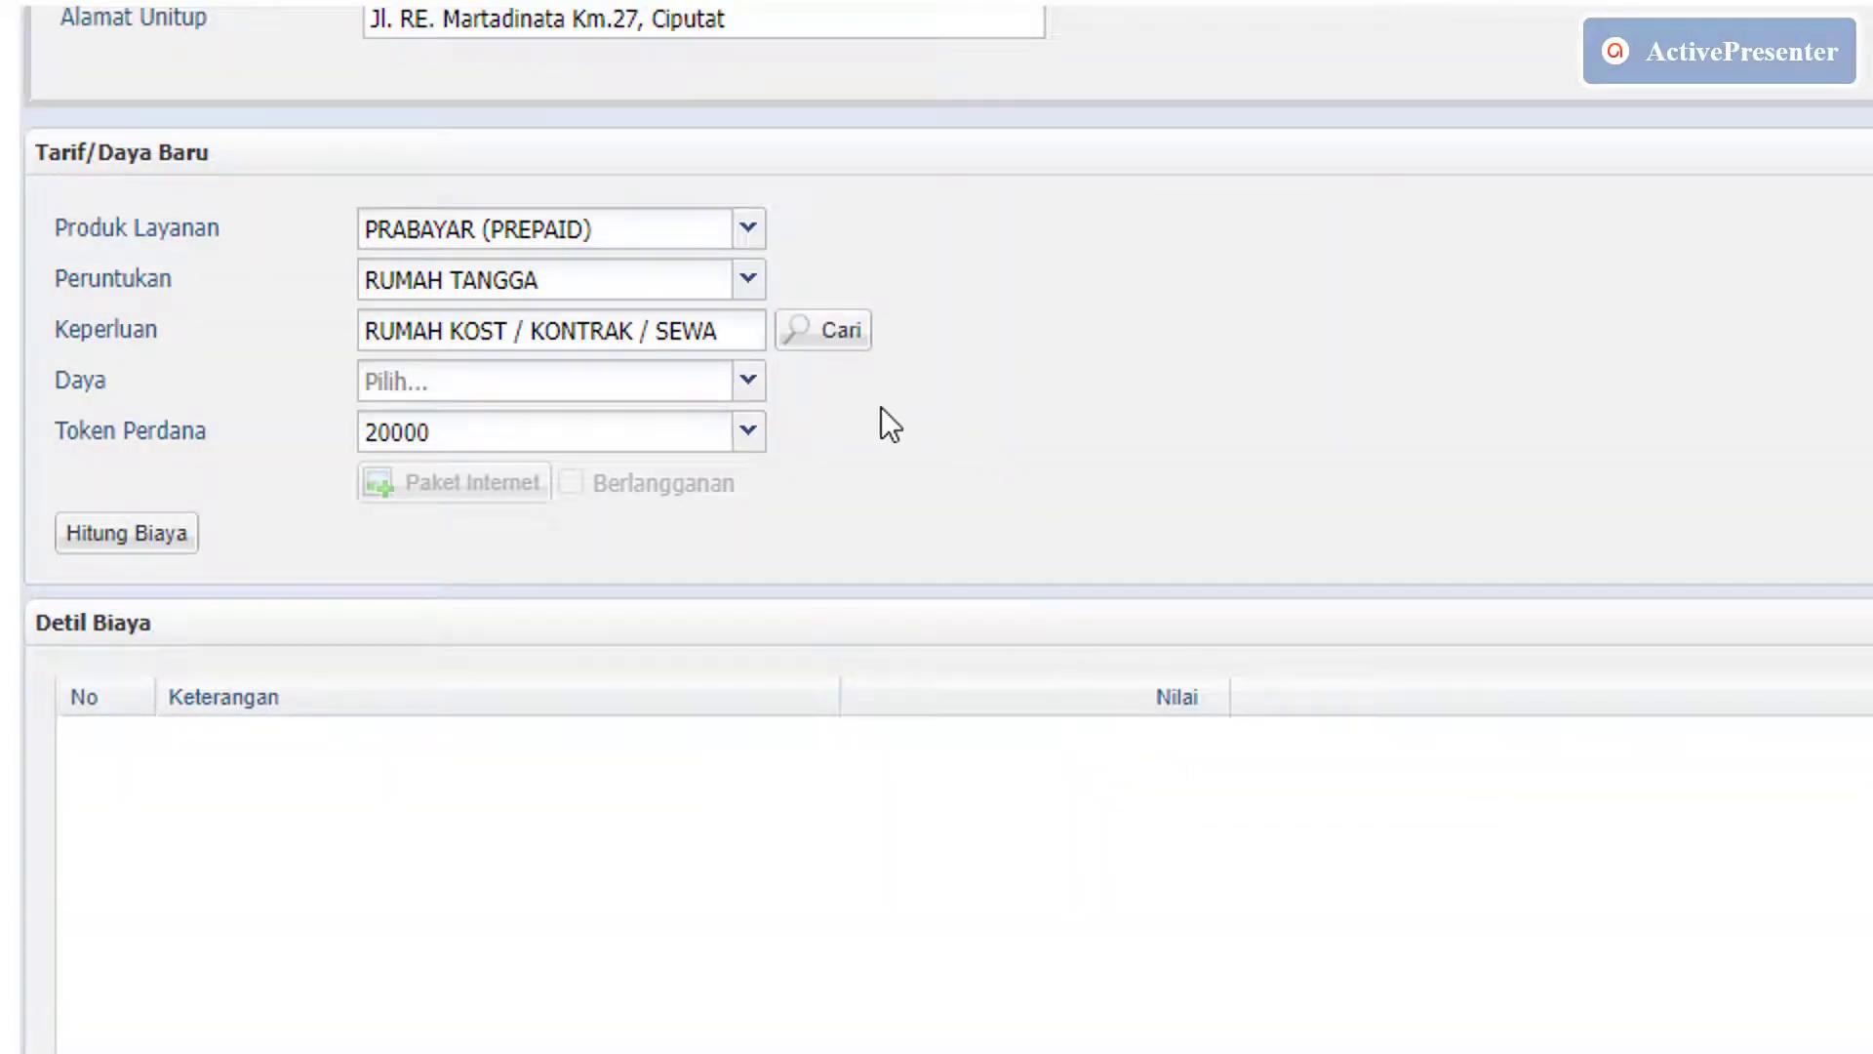
pyautogui.click(748, 382)
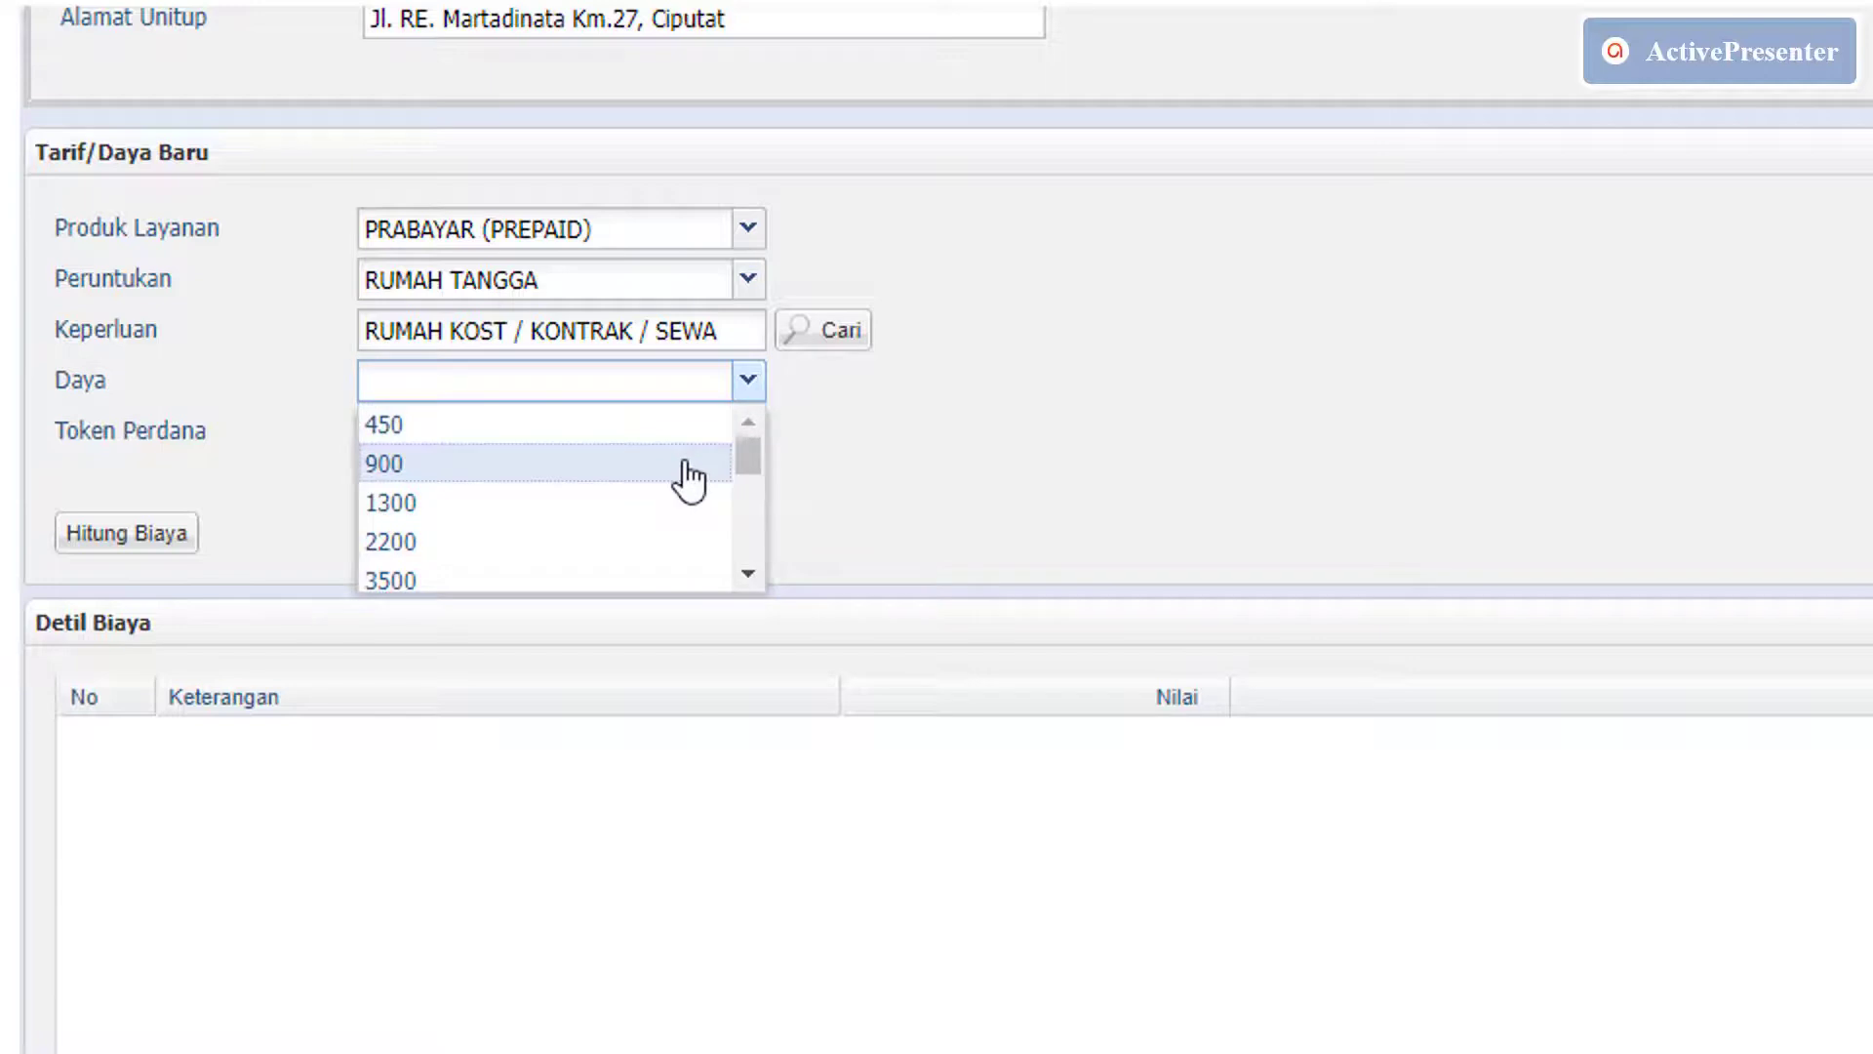
pyautogui.click(689, 478)
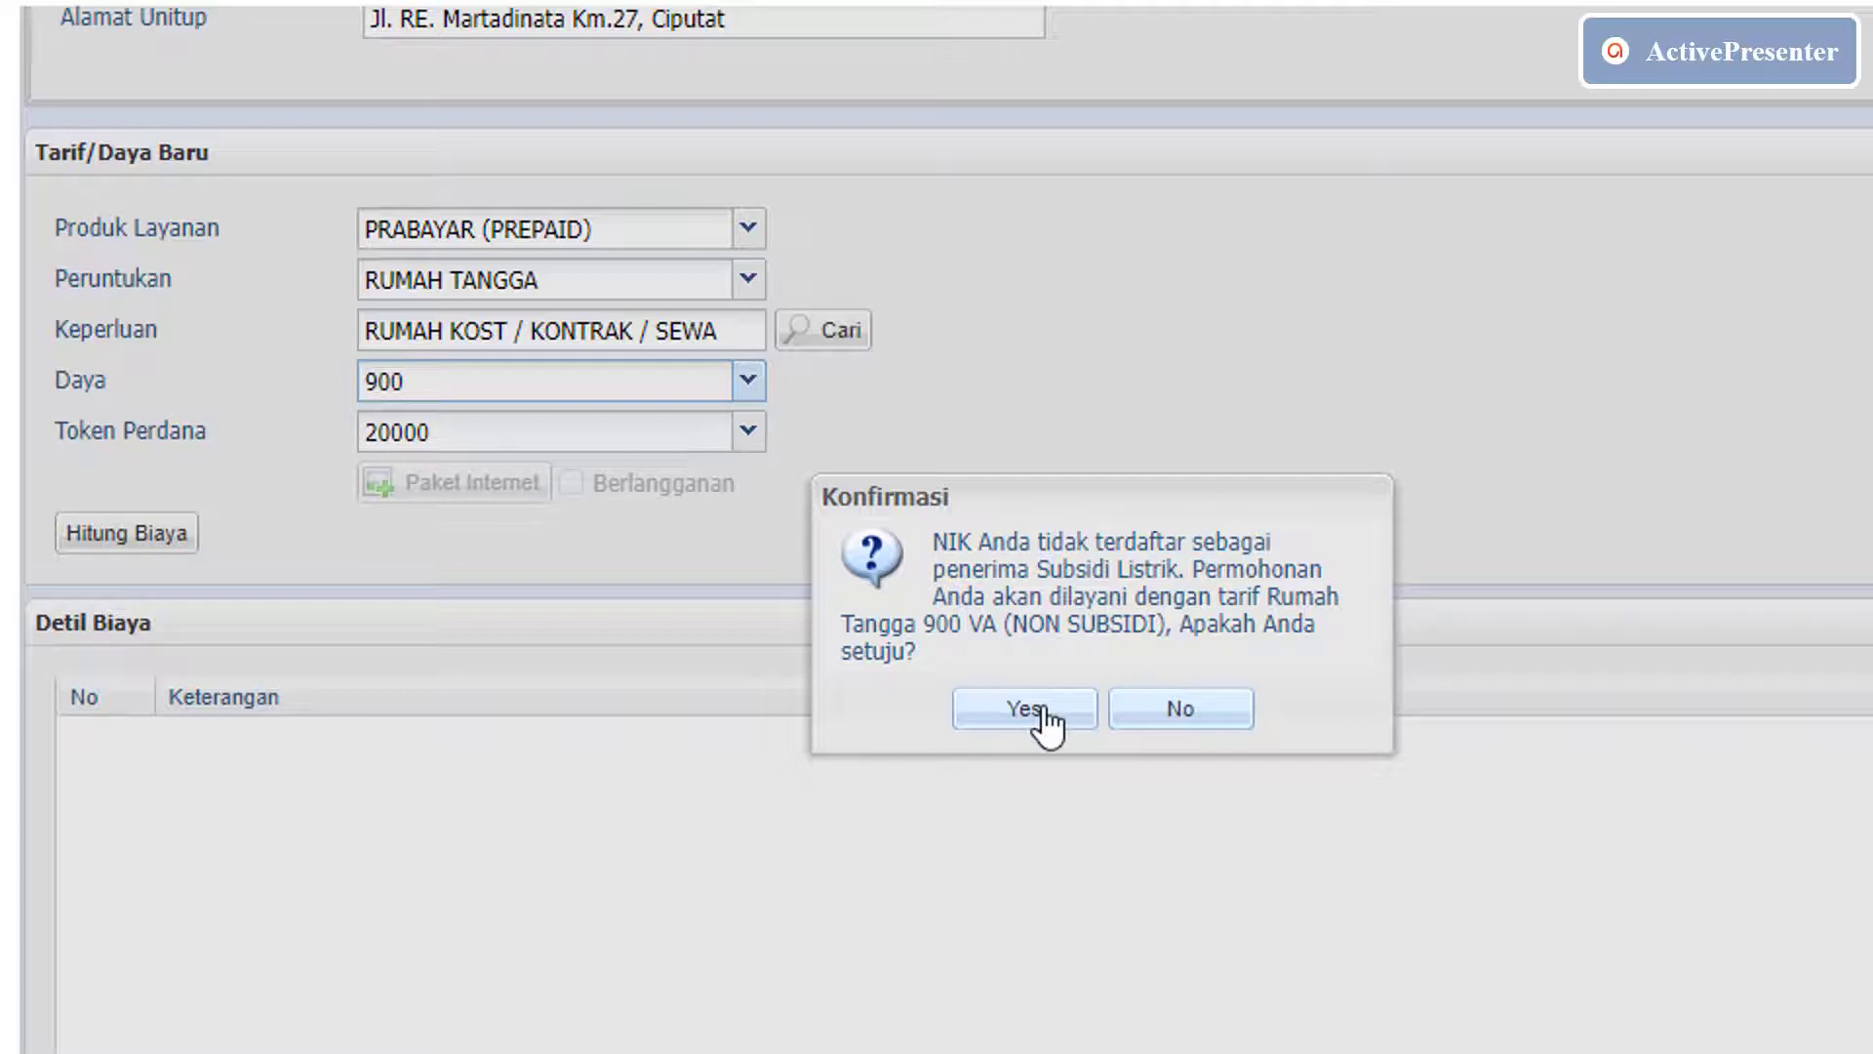
# Accept the non-subsidised 900 VA tariff and keep the Token Perdana at 20000.
pyautogui.click(1024, 710)
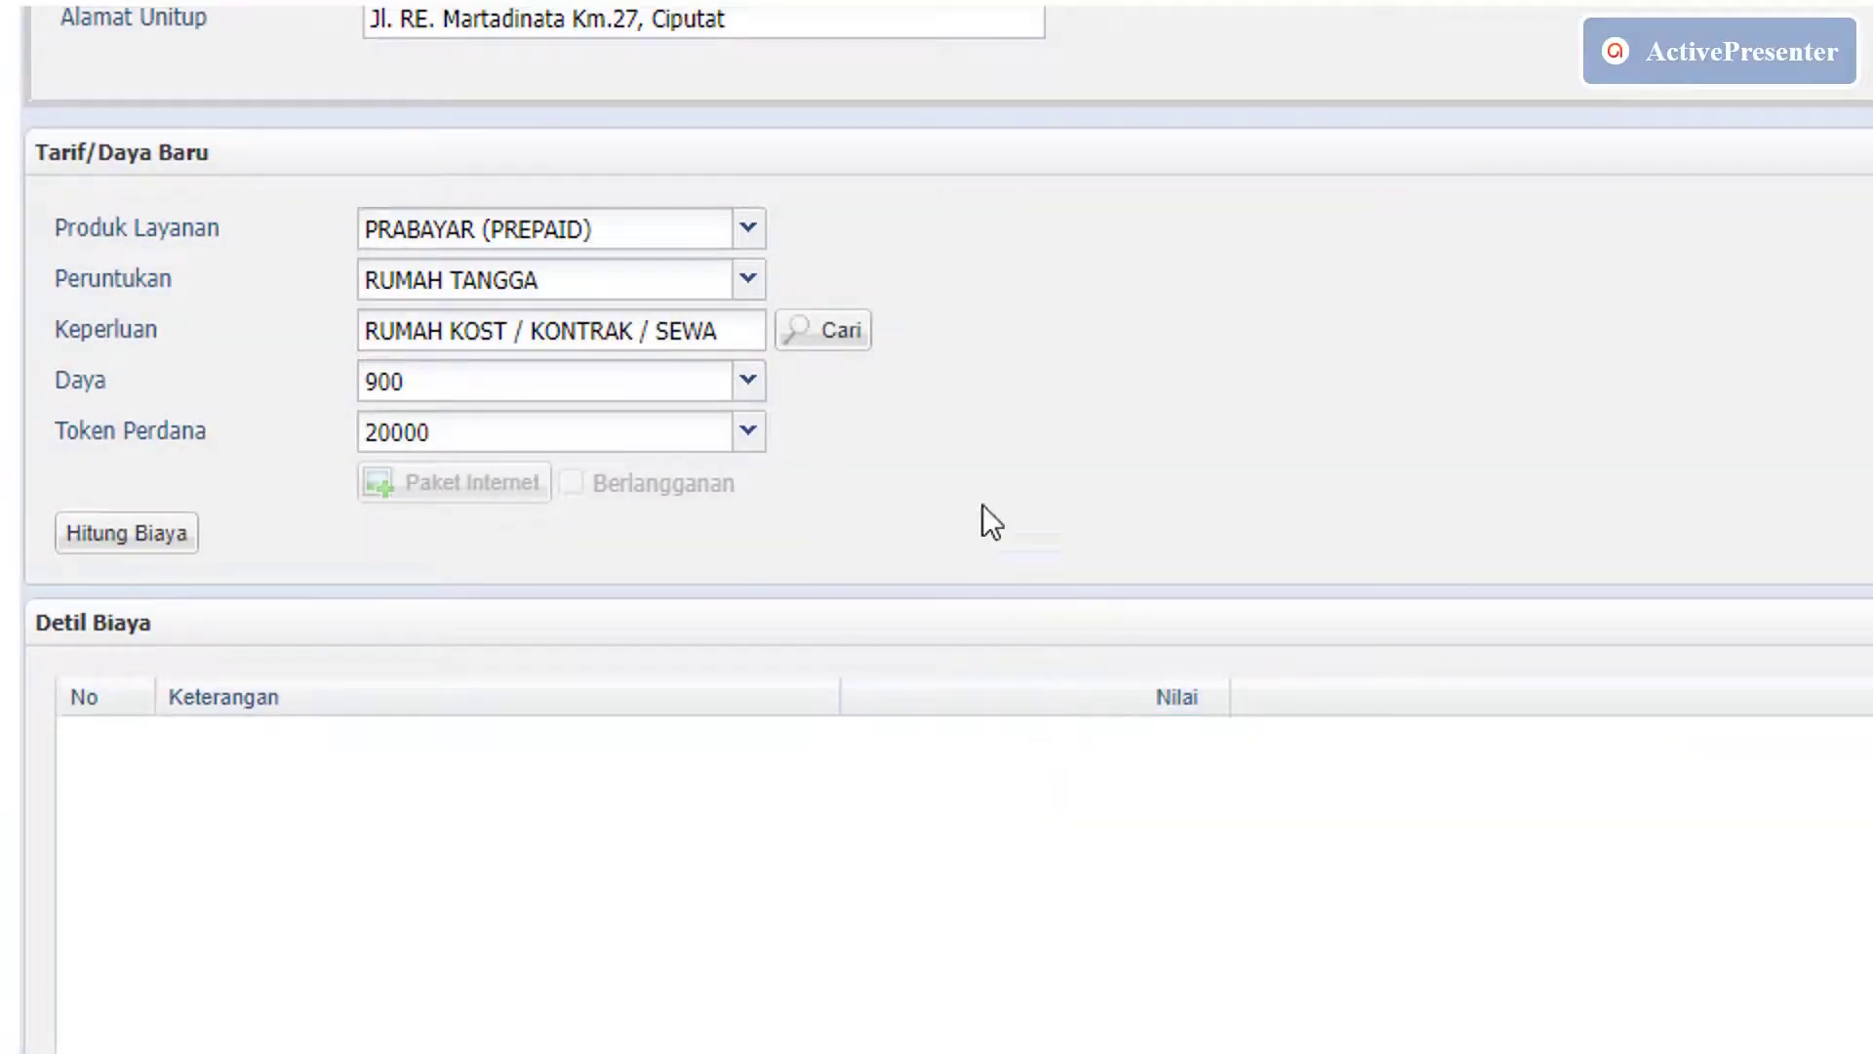
pyautogui.click(751, 446)
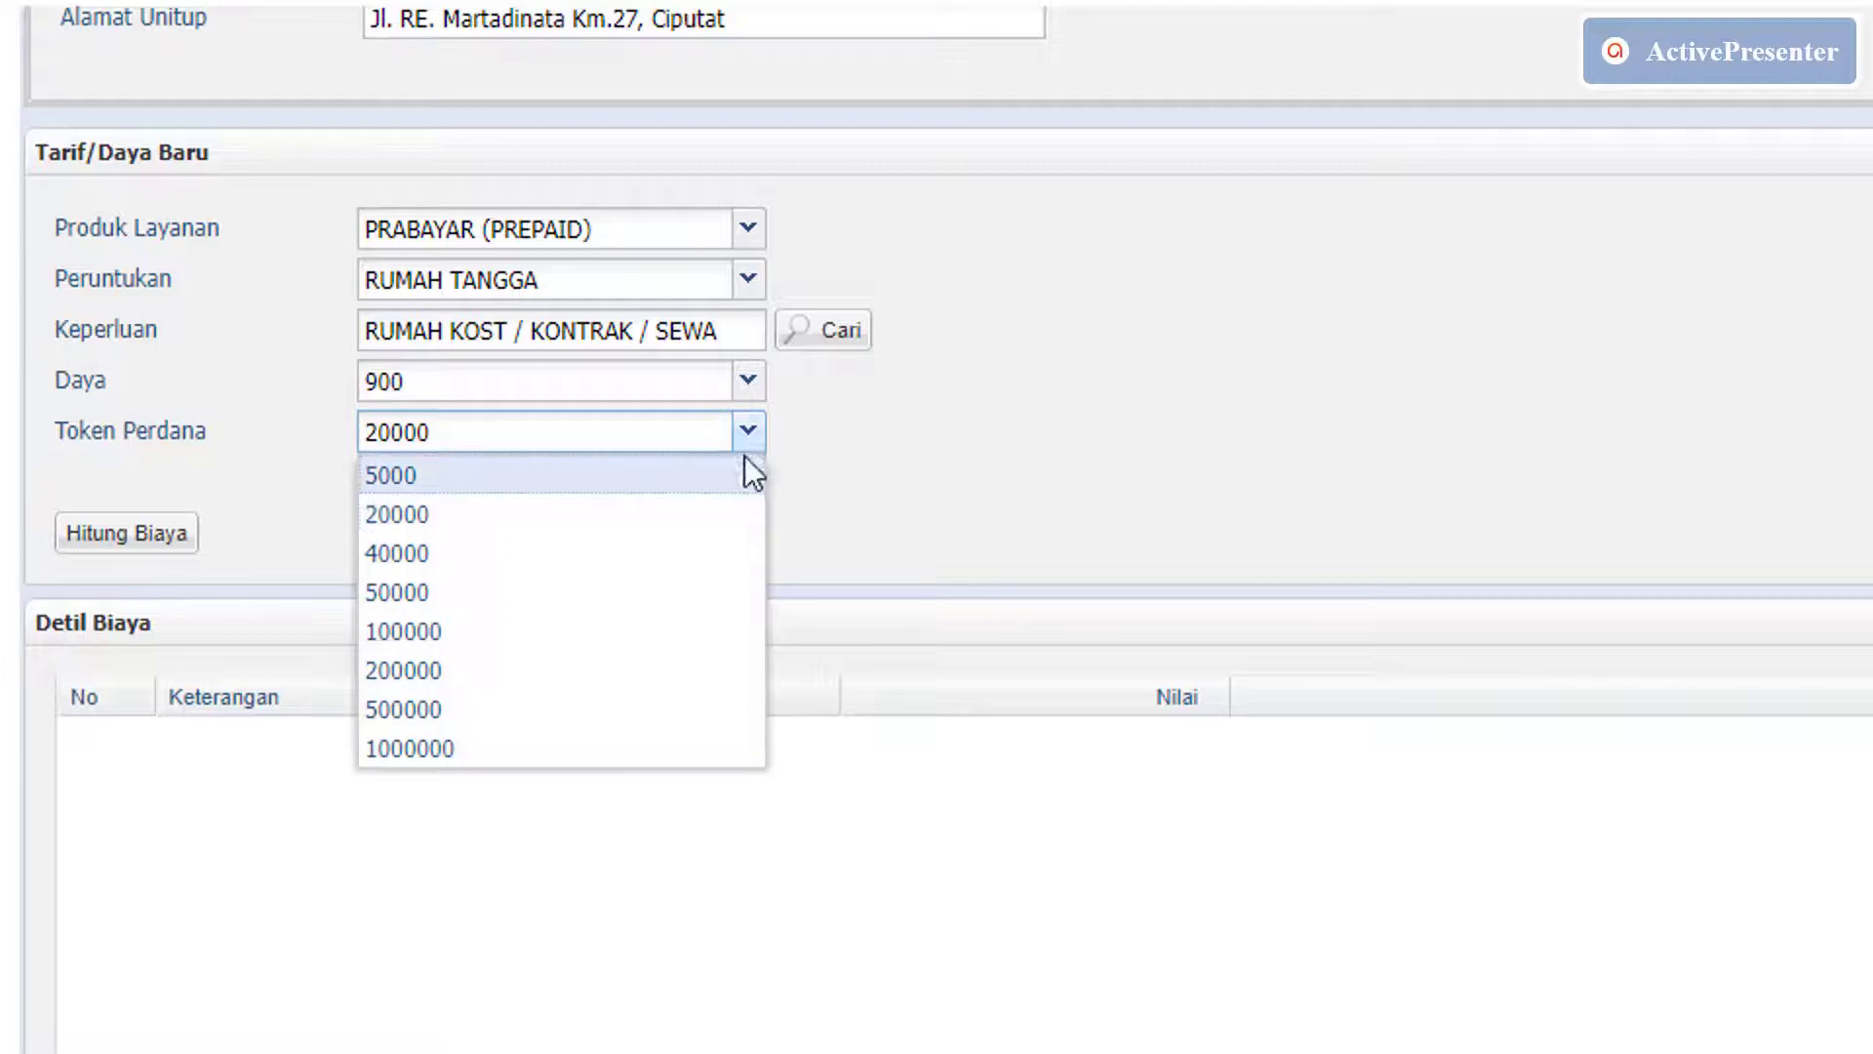
pyautogui.click(722, 514)
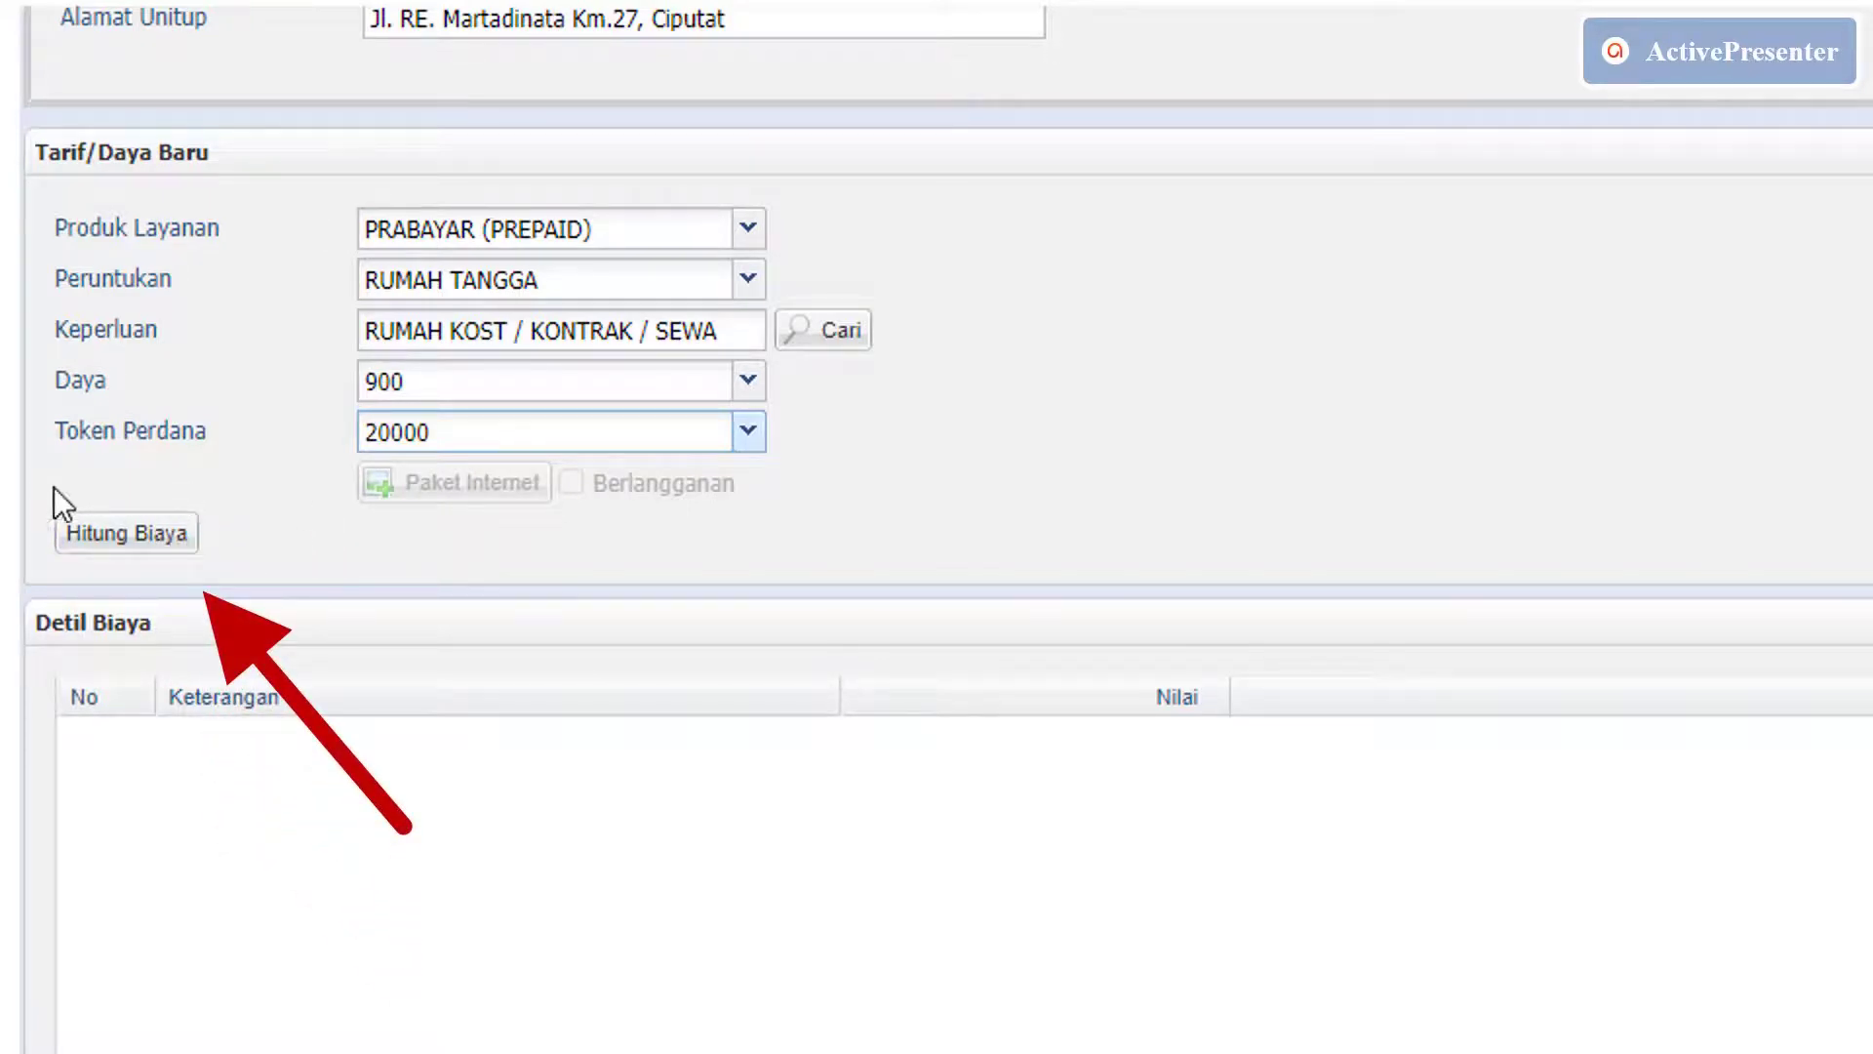
# Run Hitung Biaya and dismiss the building-owner warning it raises.
pyautogui.click(154, 545)
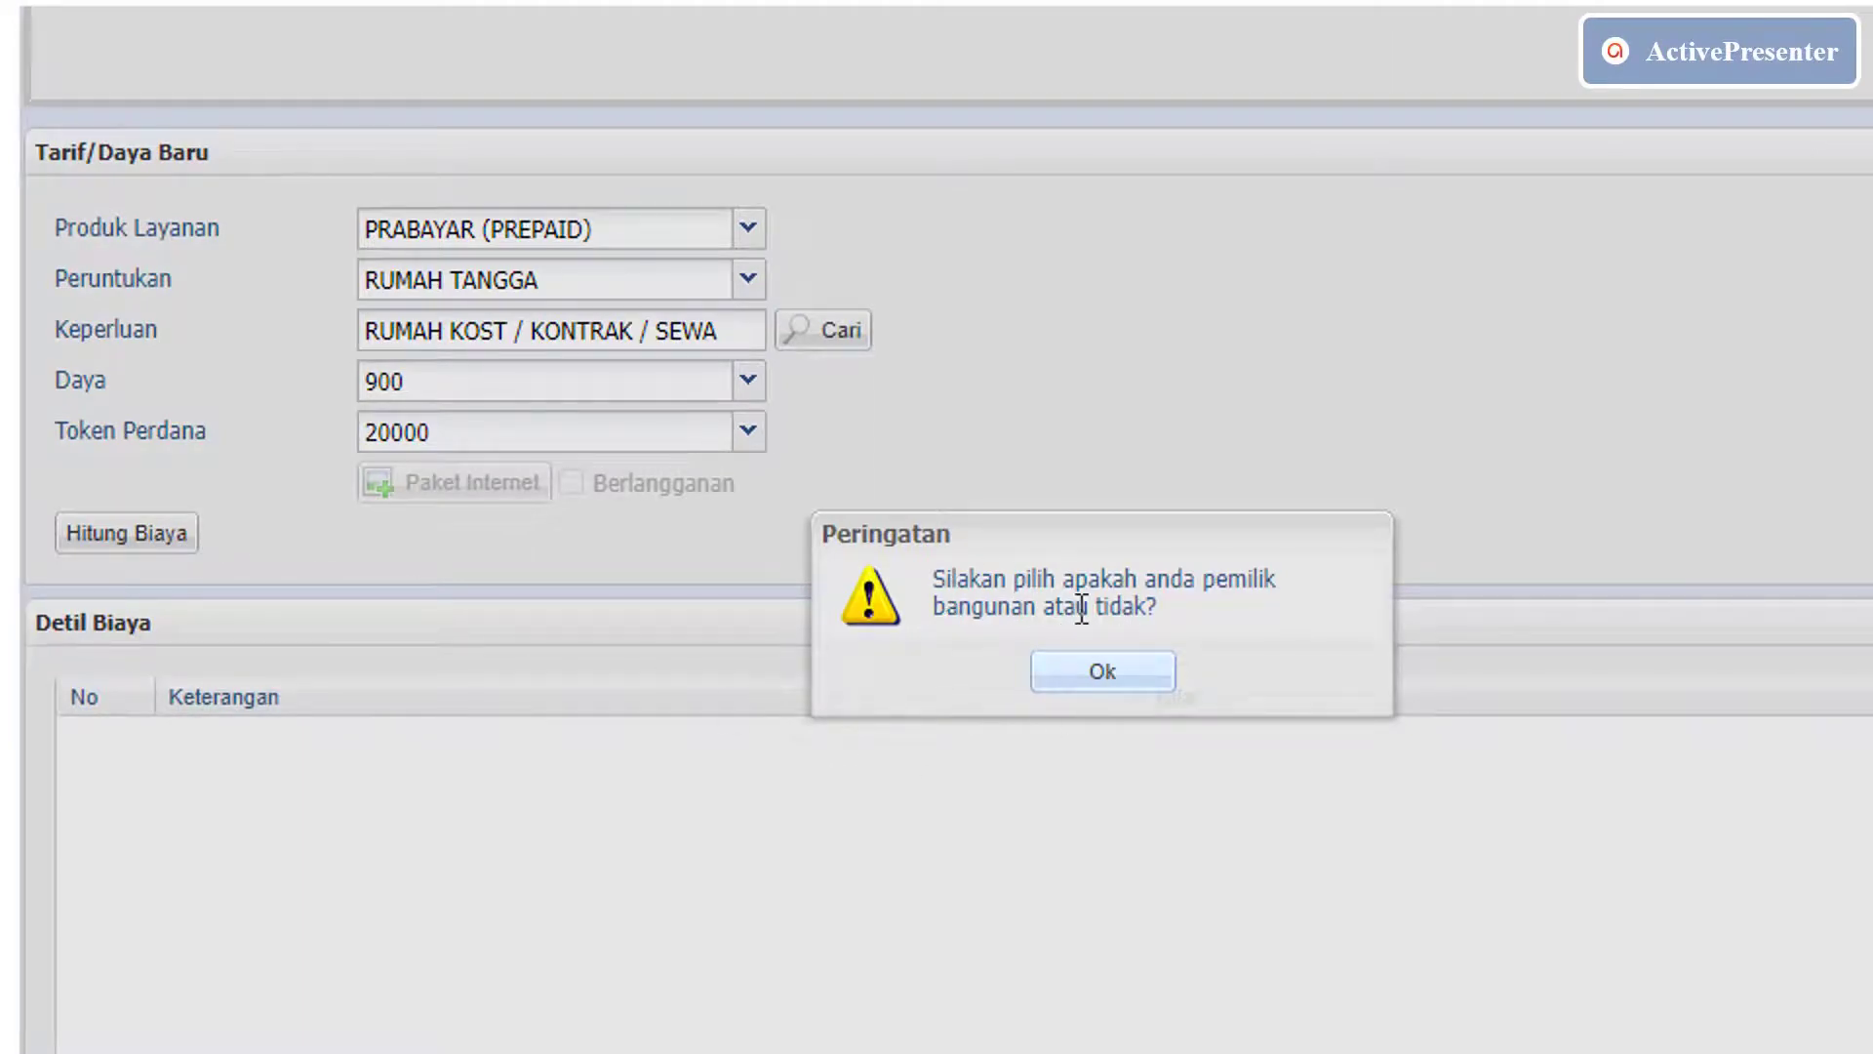
pyautogui.click(1144, 676)
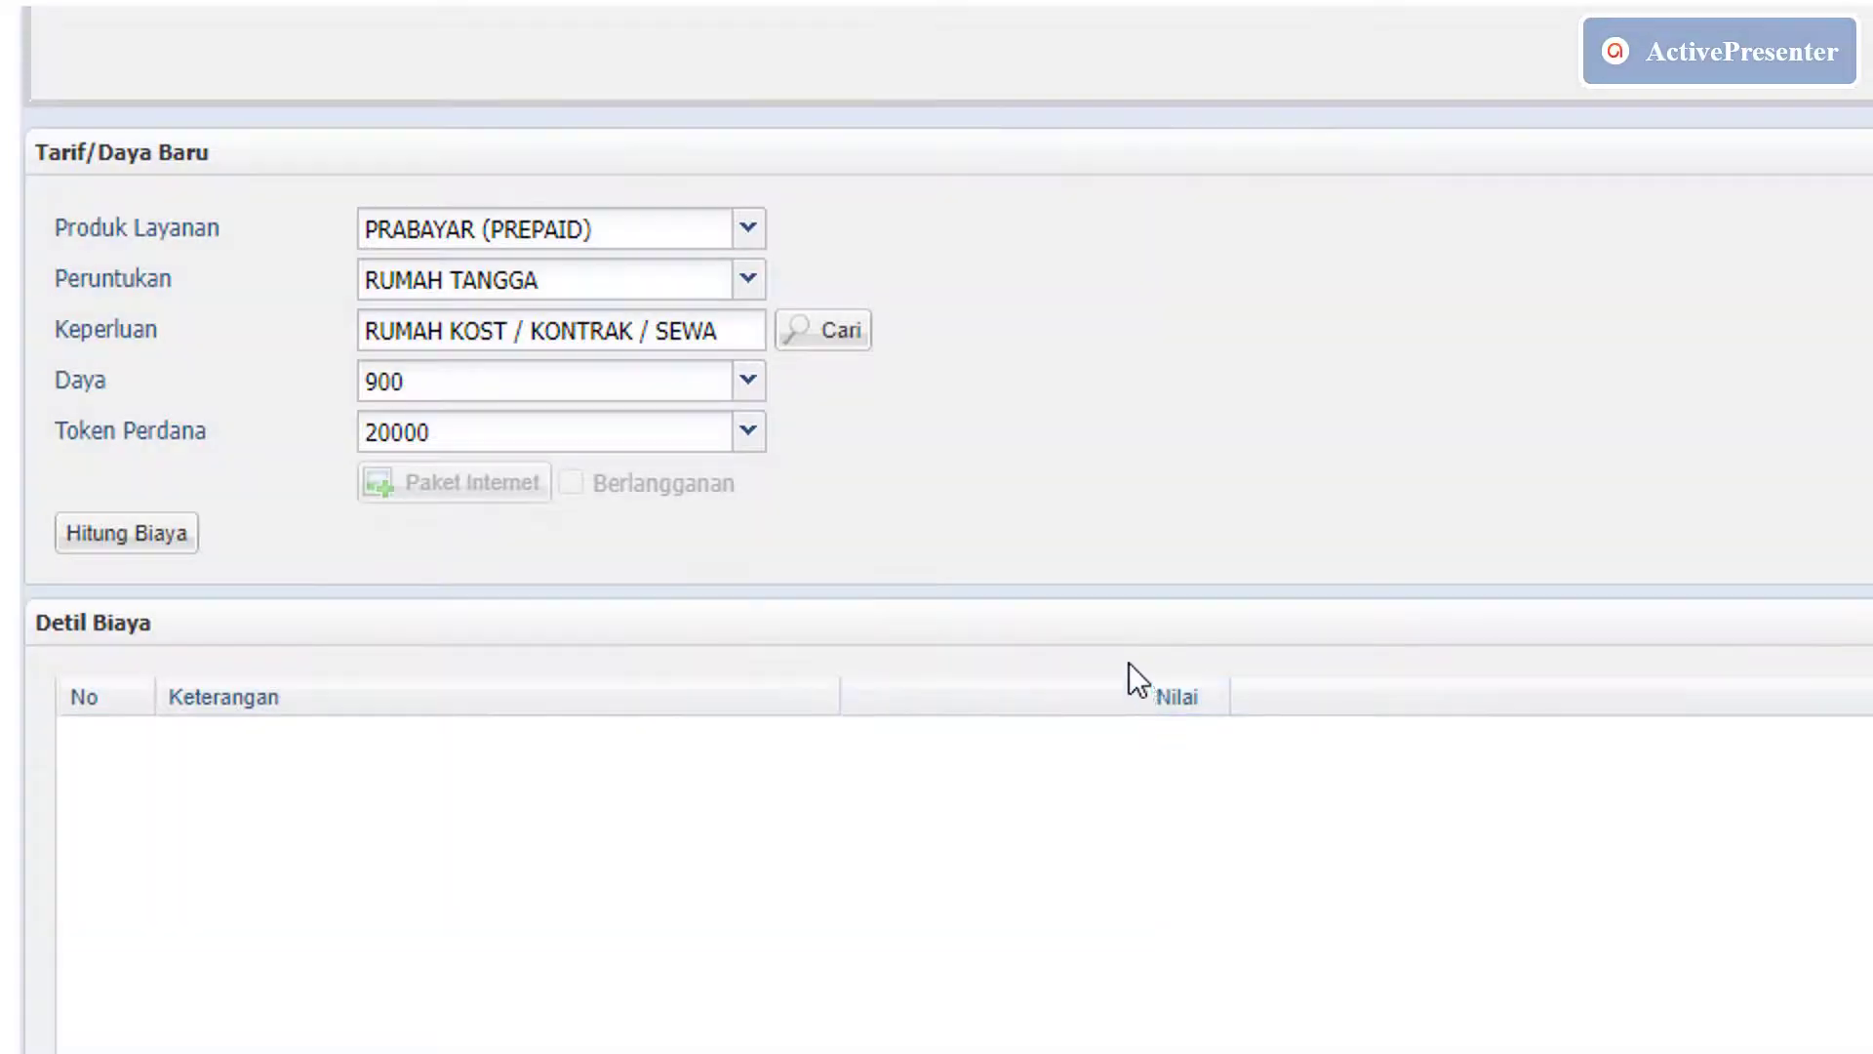
pyautogui.scroll(10, 937, 527)
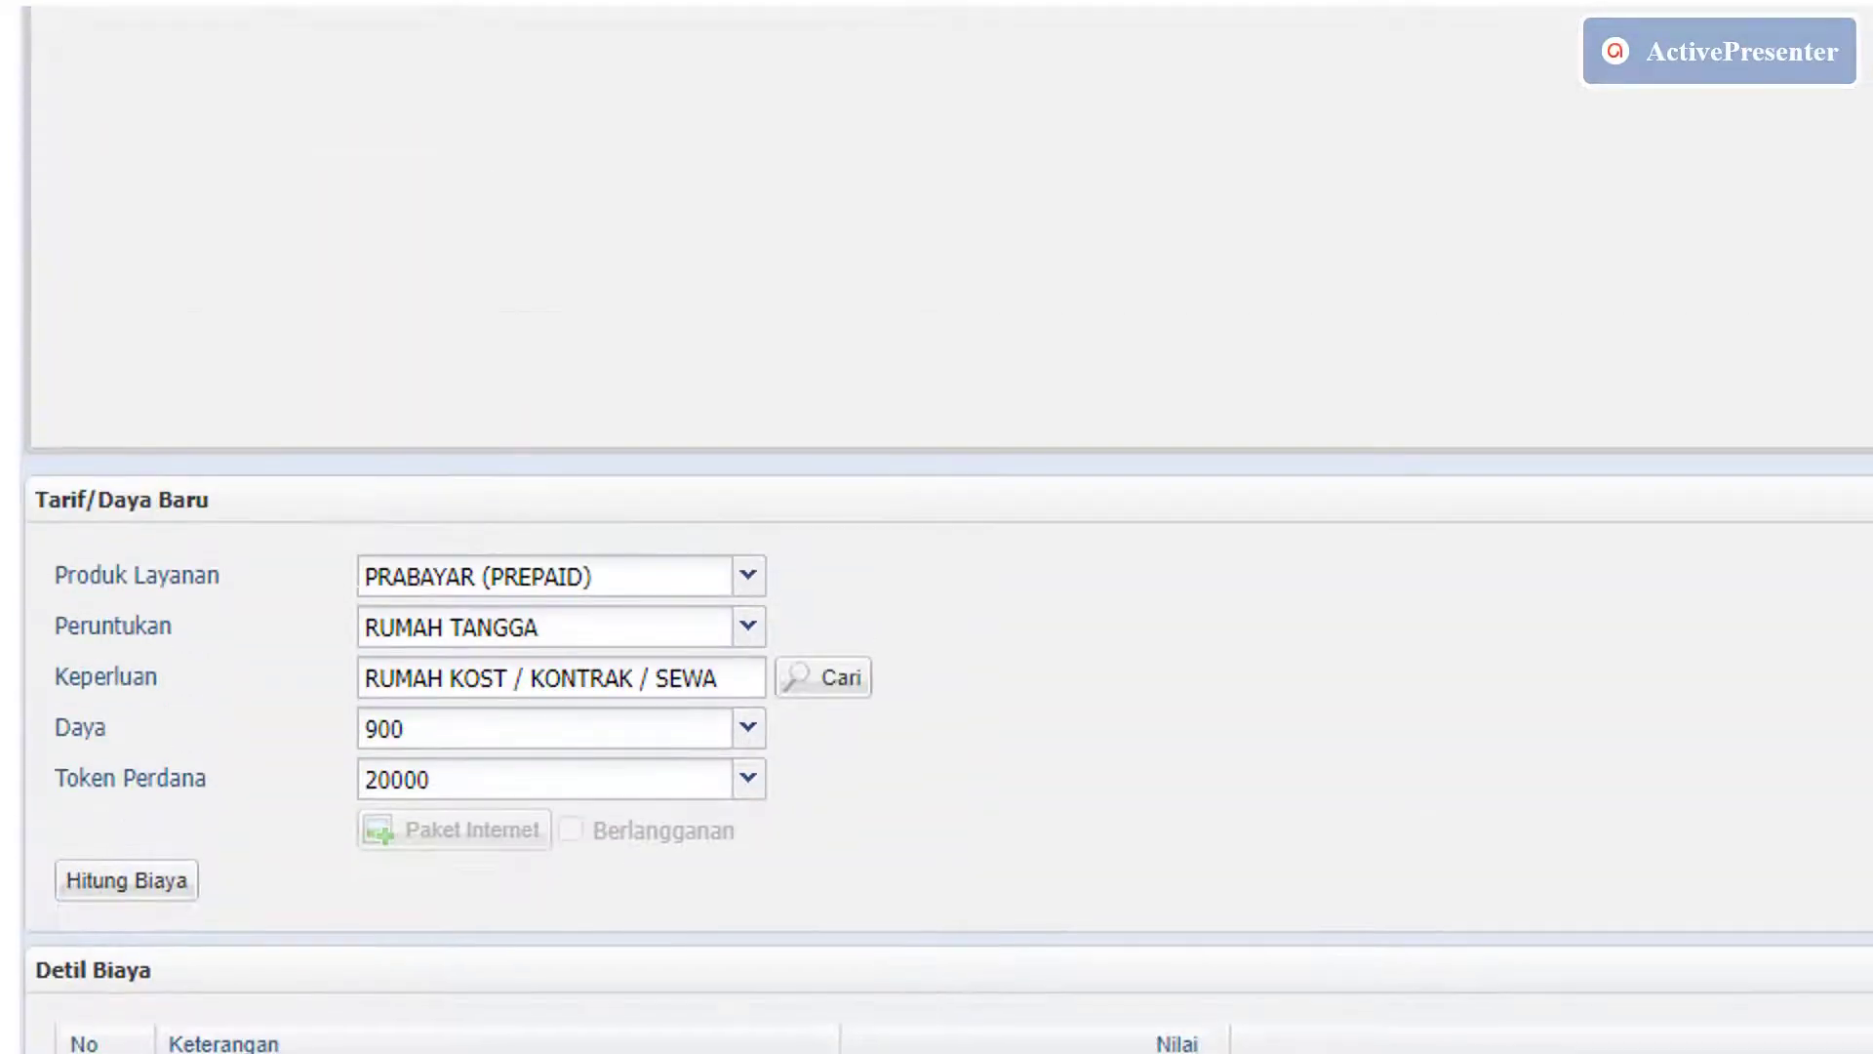
# Set Pemilik Bangunan to Ya and paste the applicant's e-mail into Konfirmasi Email.
pyautogui.scroll(3, 149, 371)
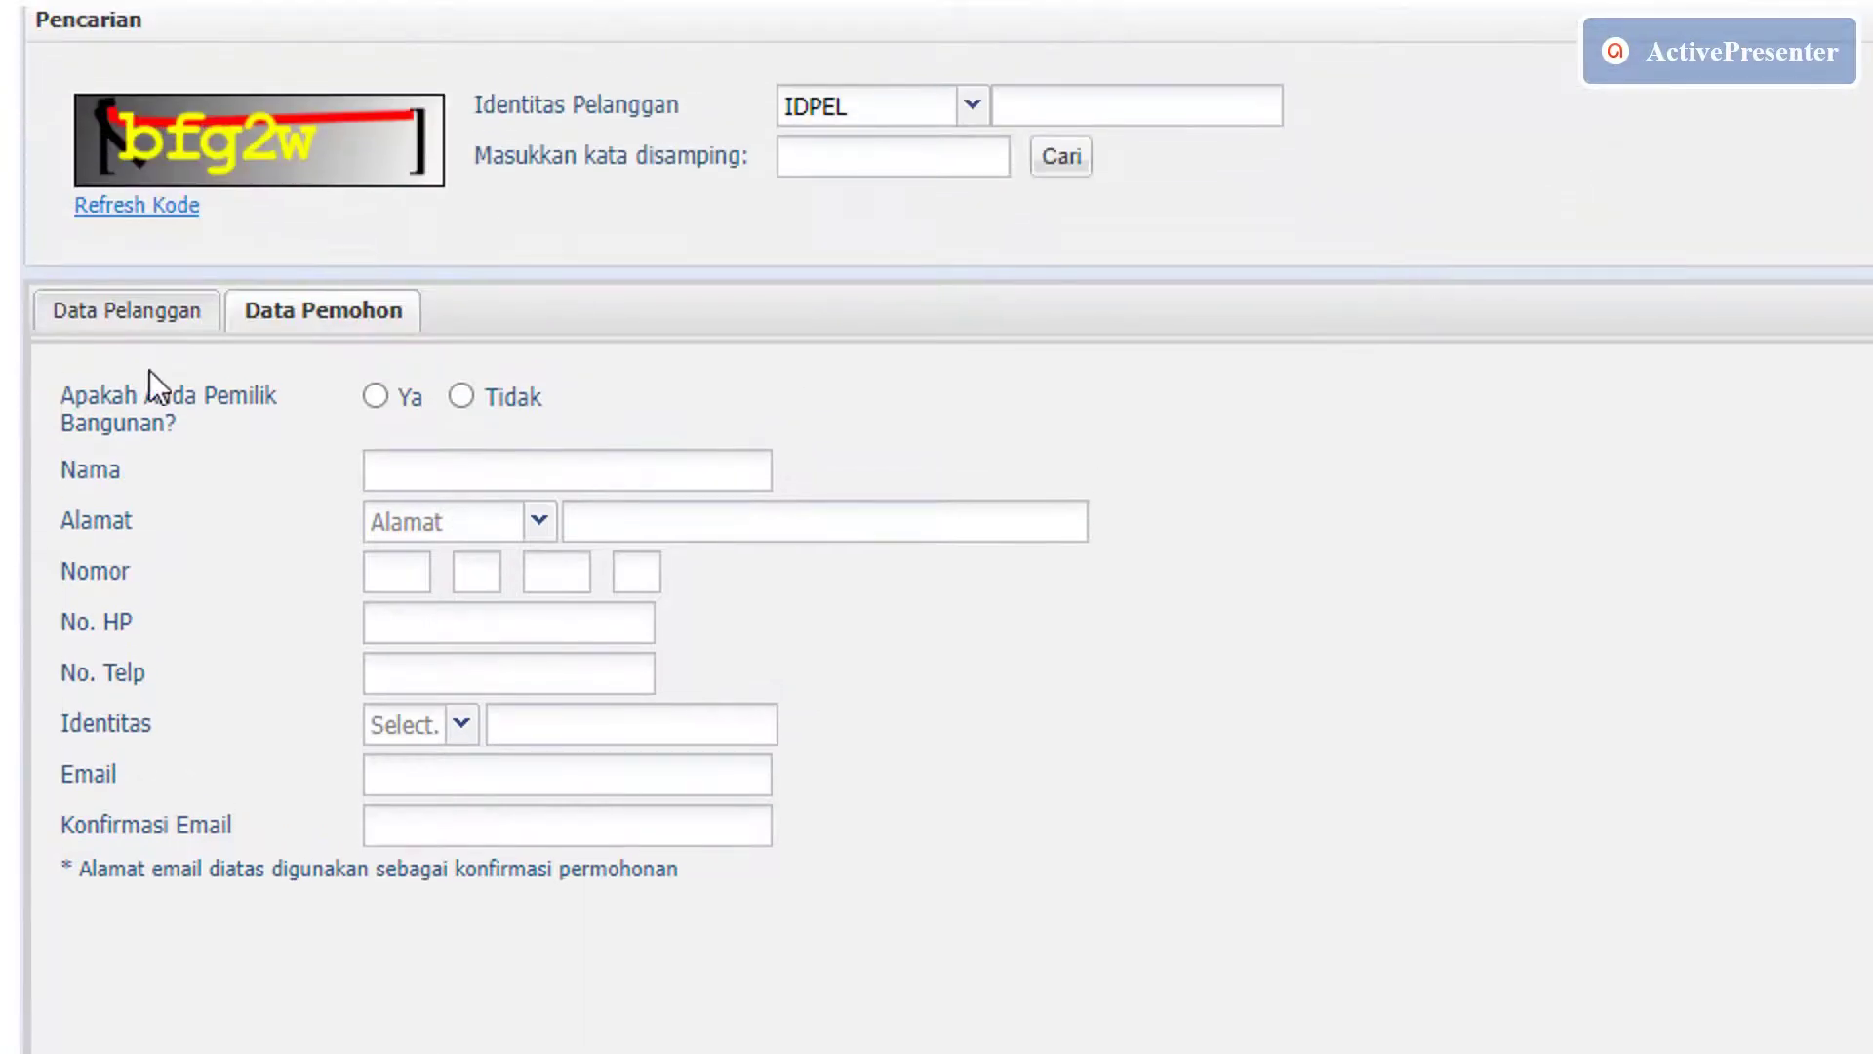
pyautogui.click(374, 392)
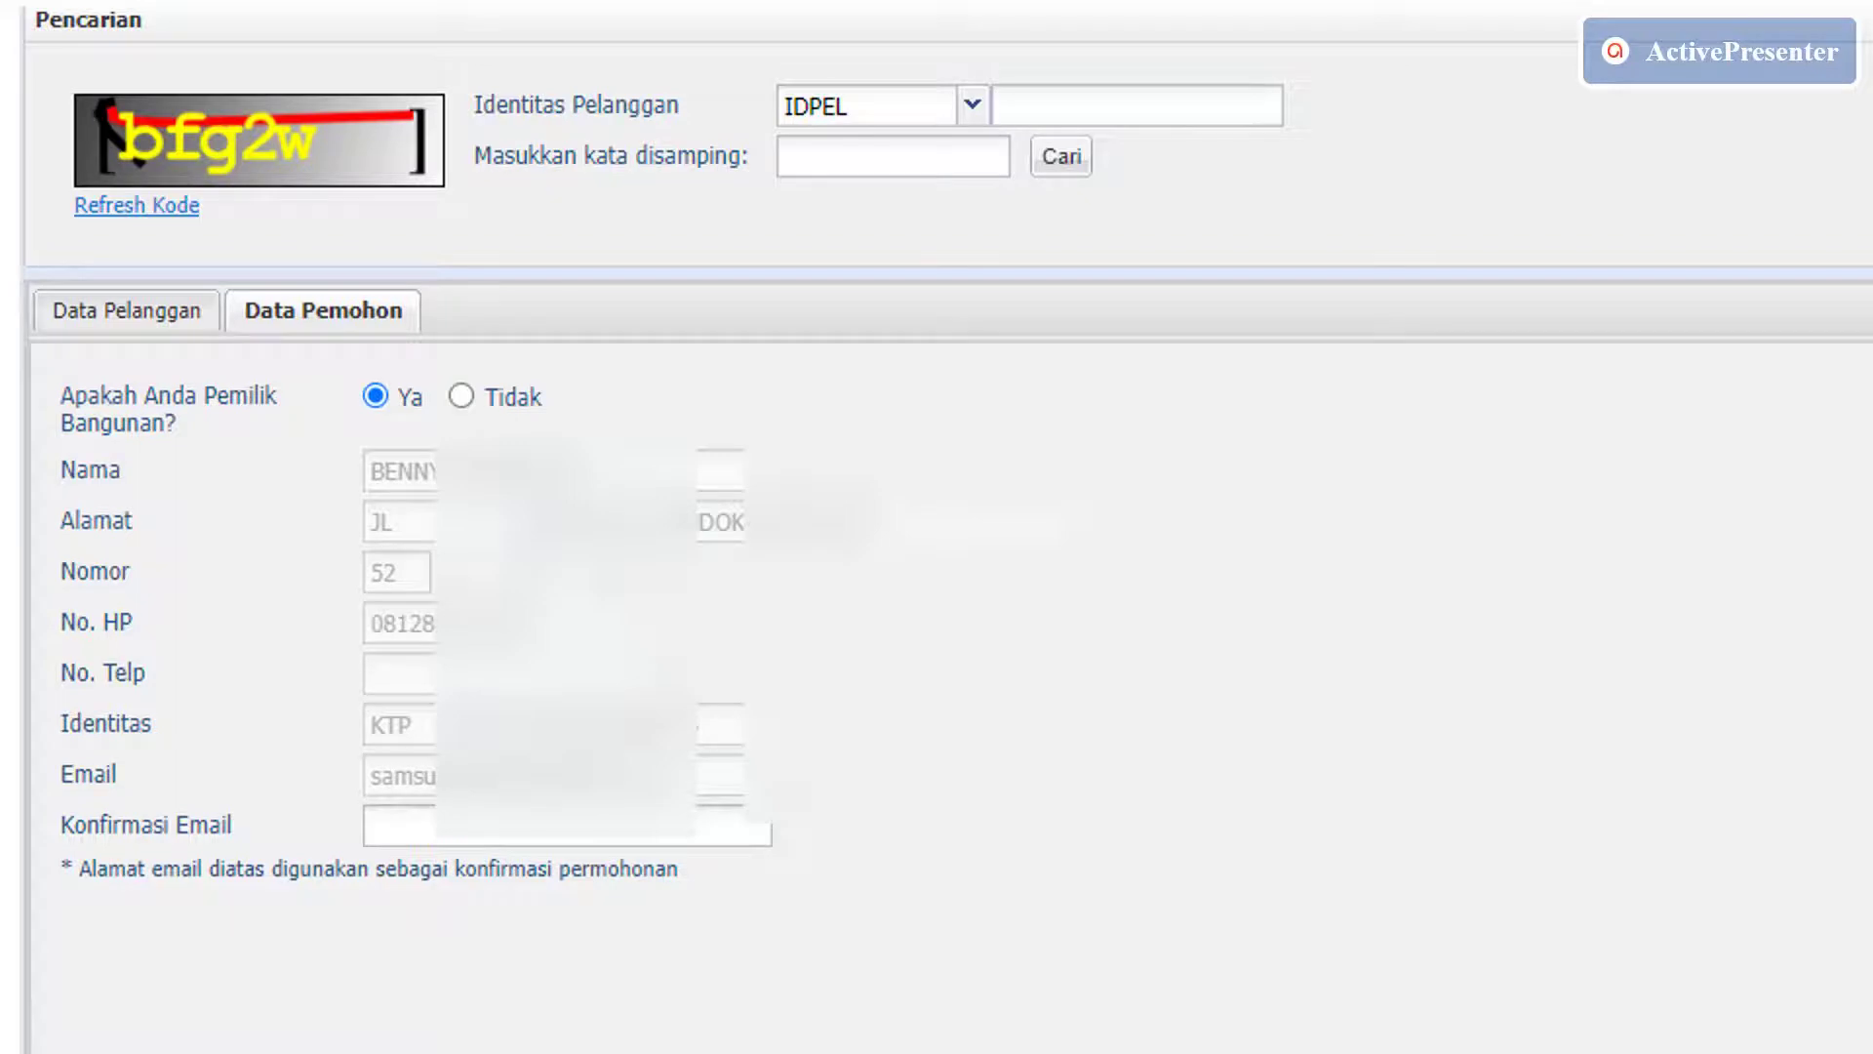
pyautogui.rightClick(503, 834)
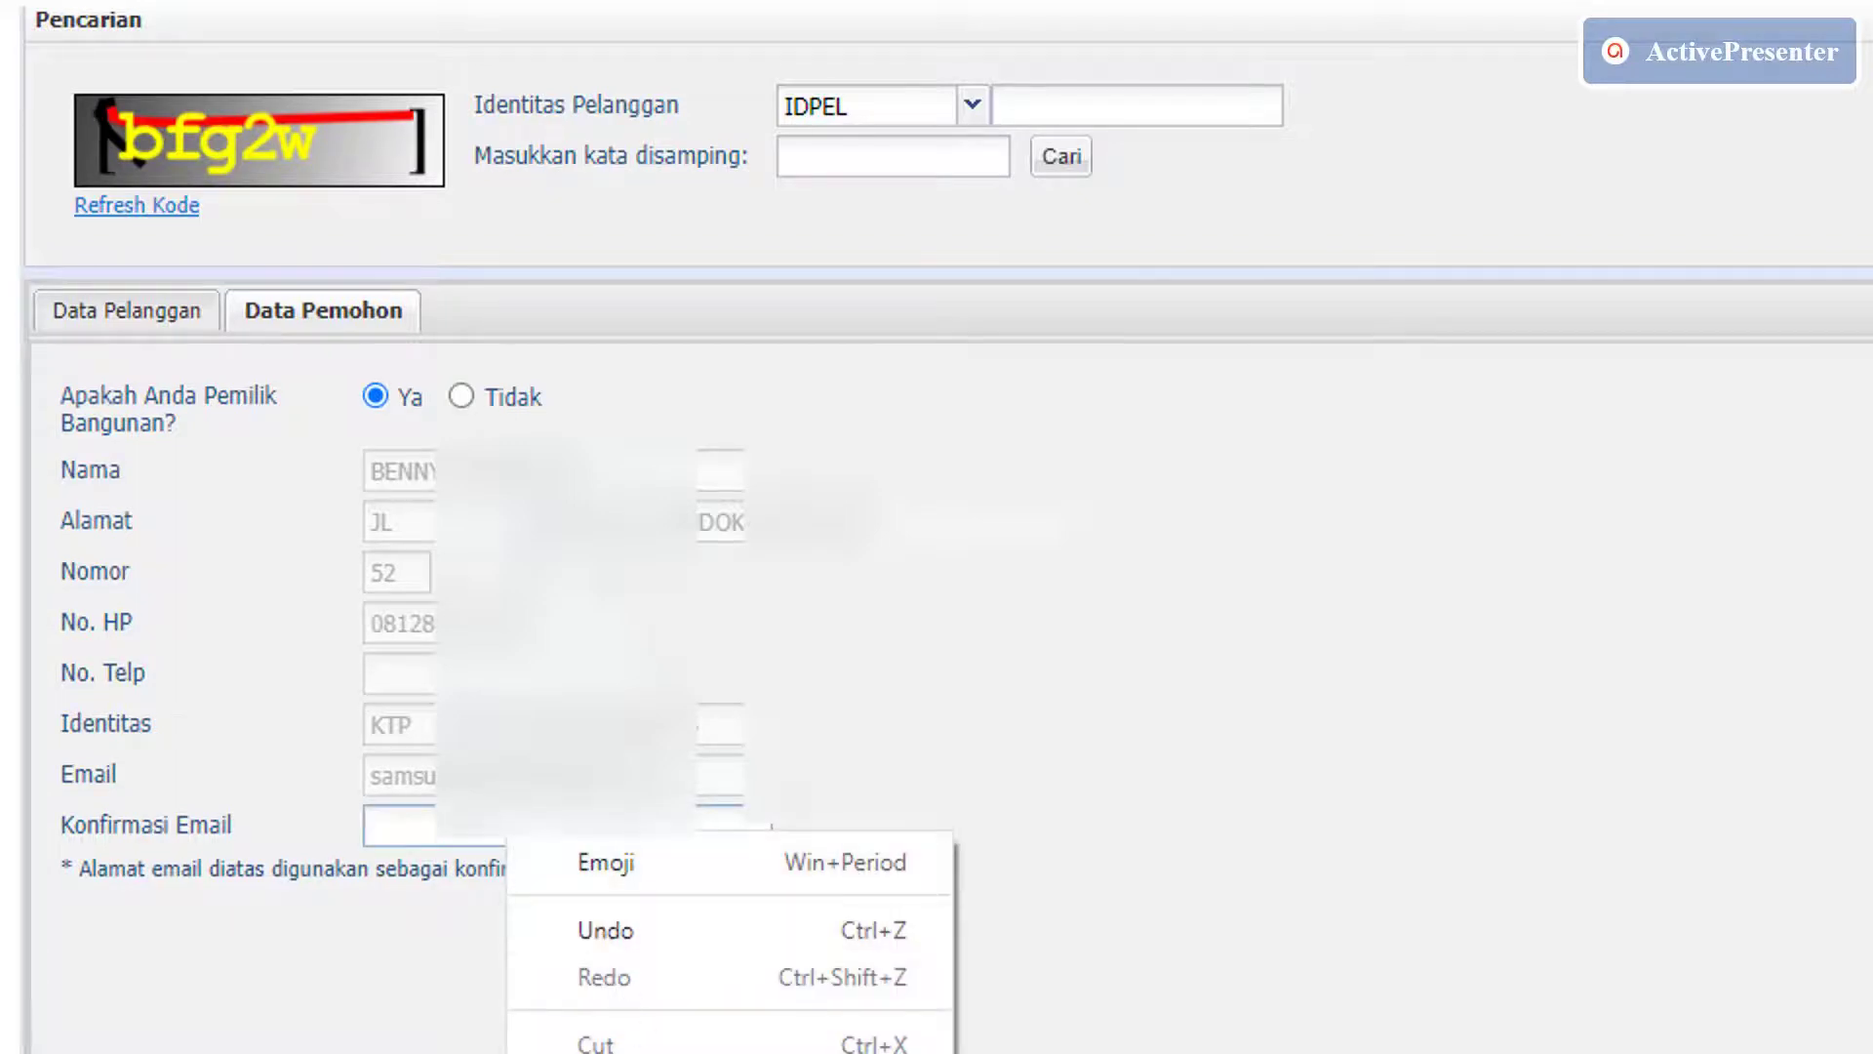
pyautogui.hotkey('ctrl', 'v')
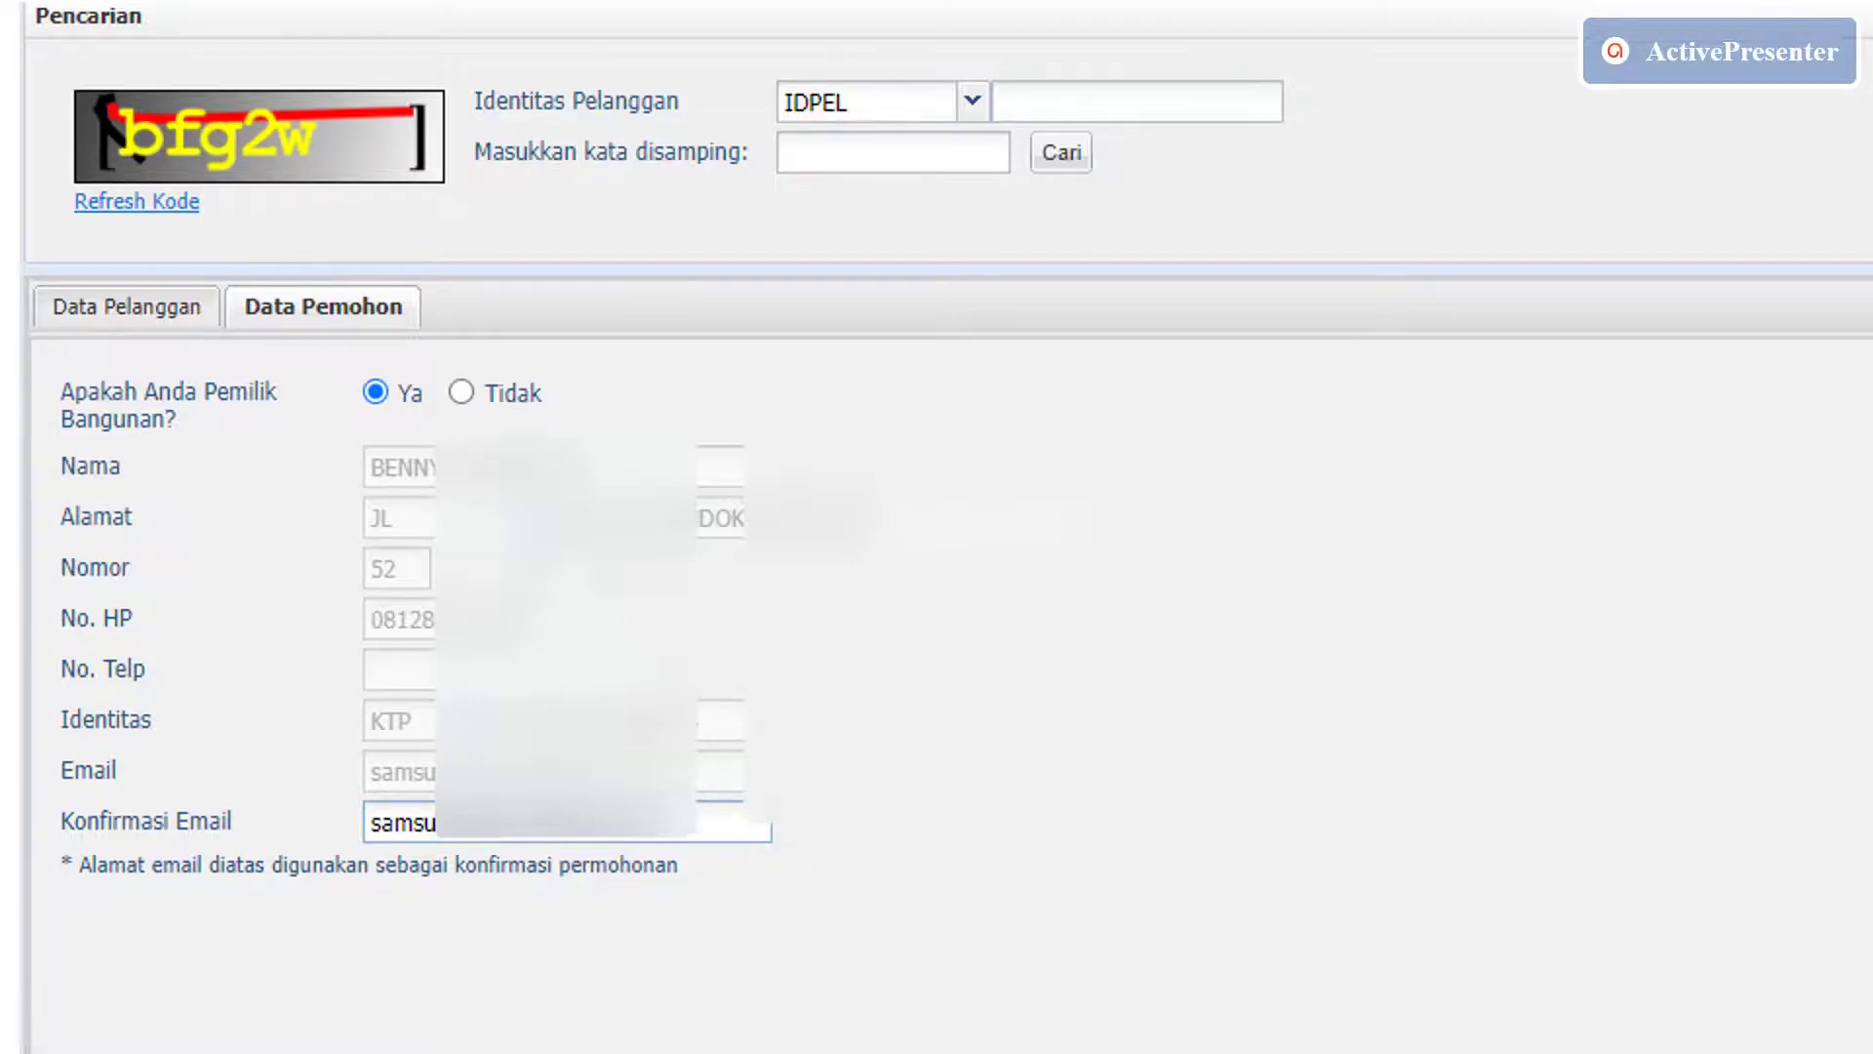
pyautogui.scroll(-5, 936, 527)
pyautogui.scroll(-8, 936, 526)
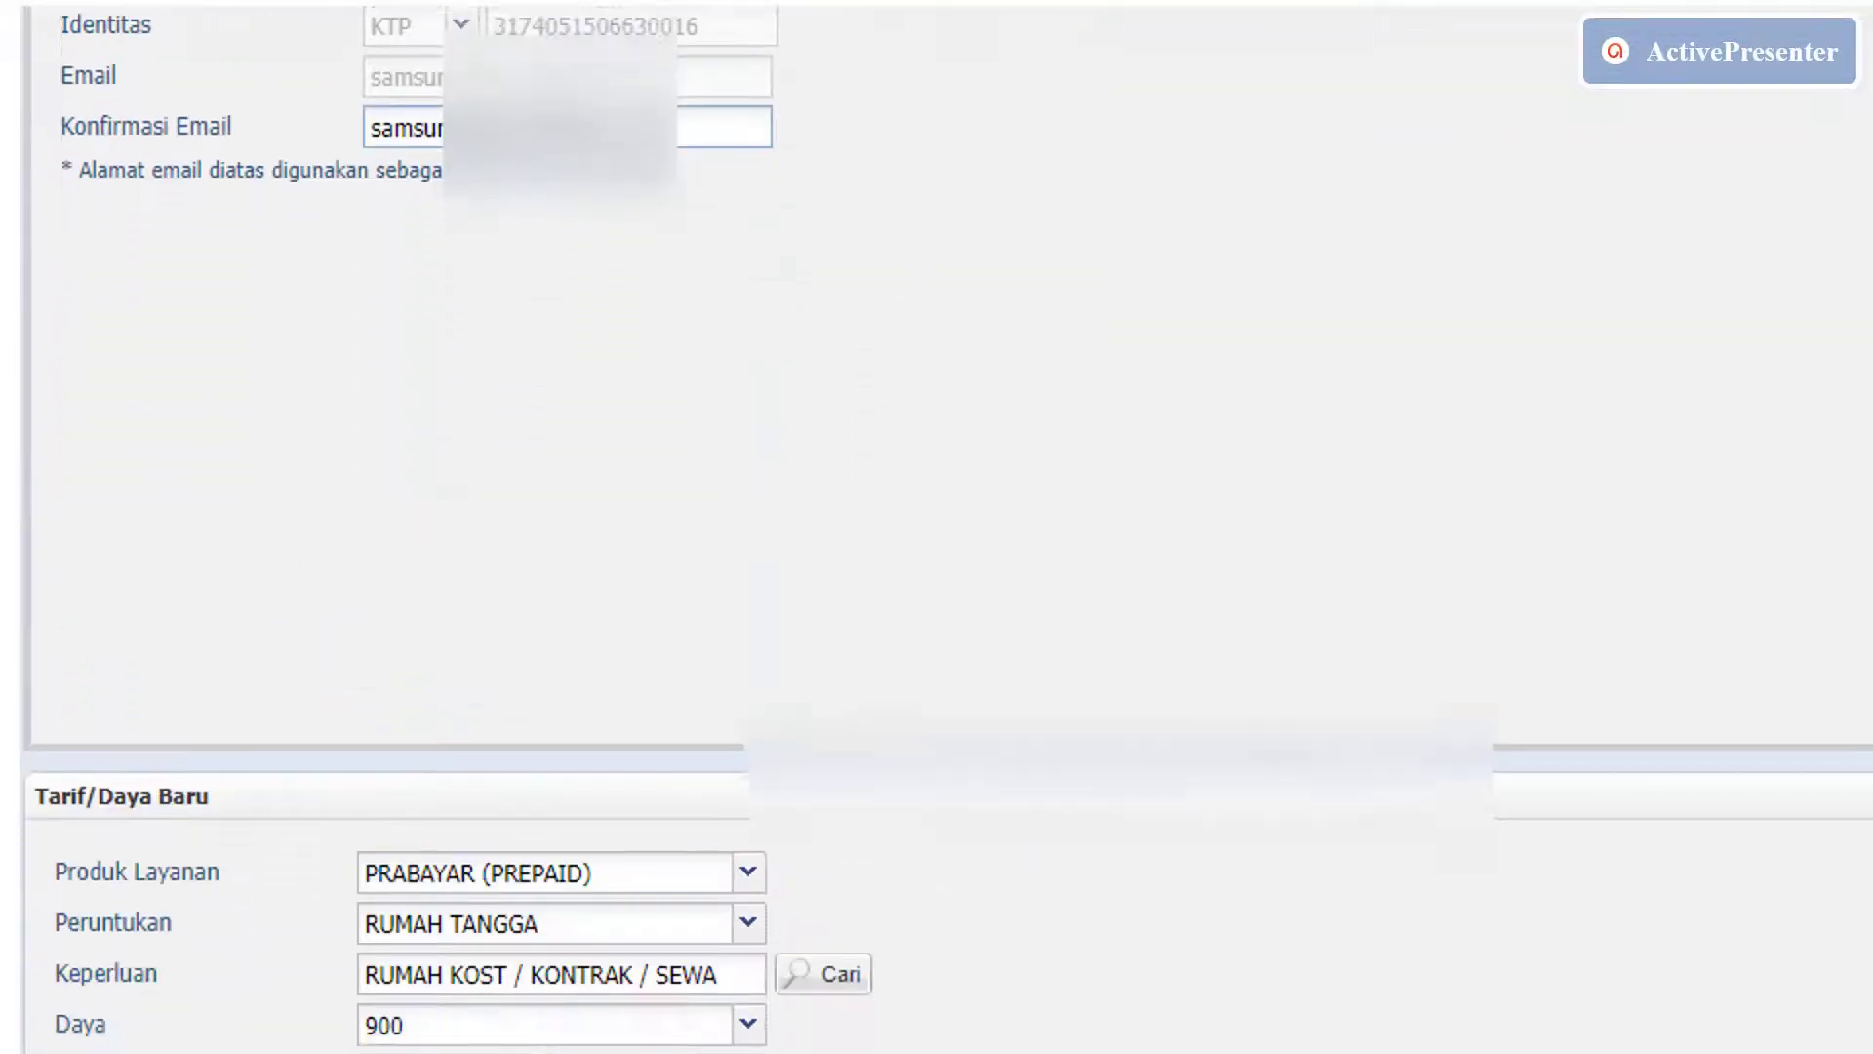
pyautogui.scroll(-1, 937, 527)
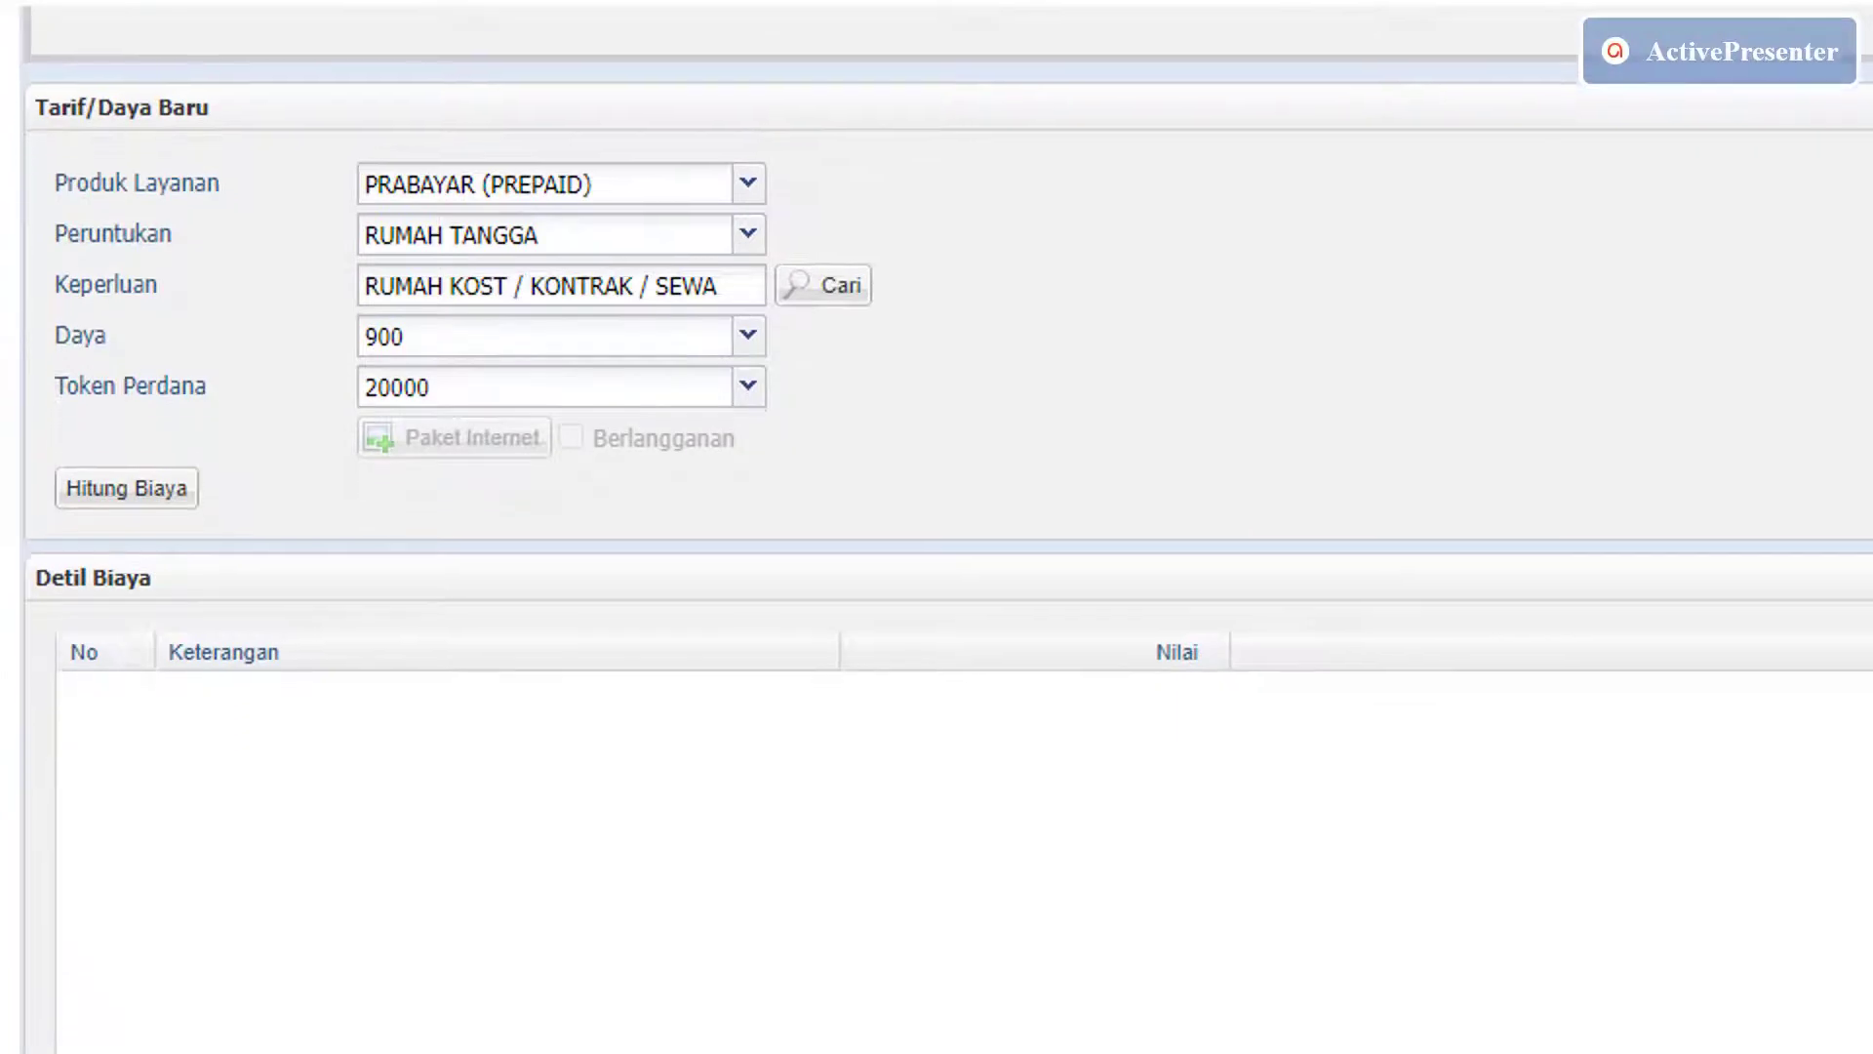
# Calculate the 20,000 fee and tick the declaration that the entered data is correct.
pyautogui.click(164, 536)
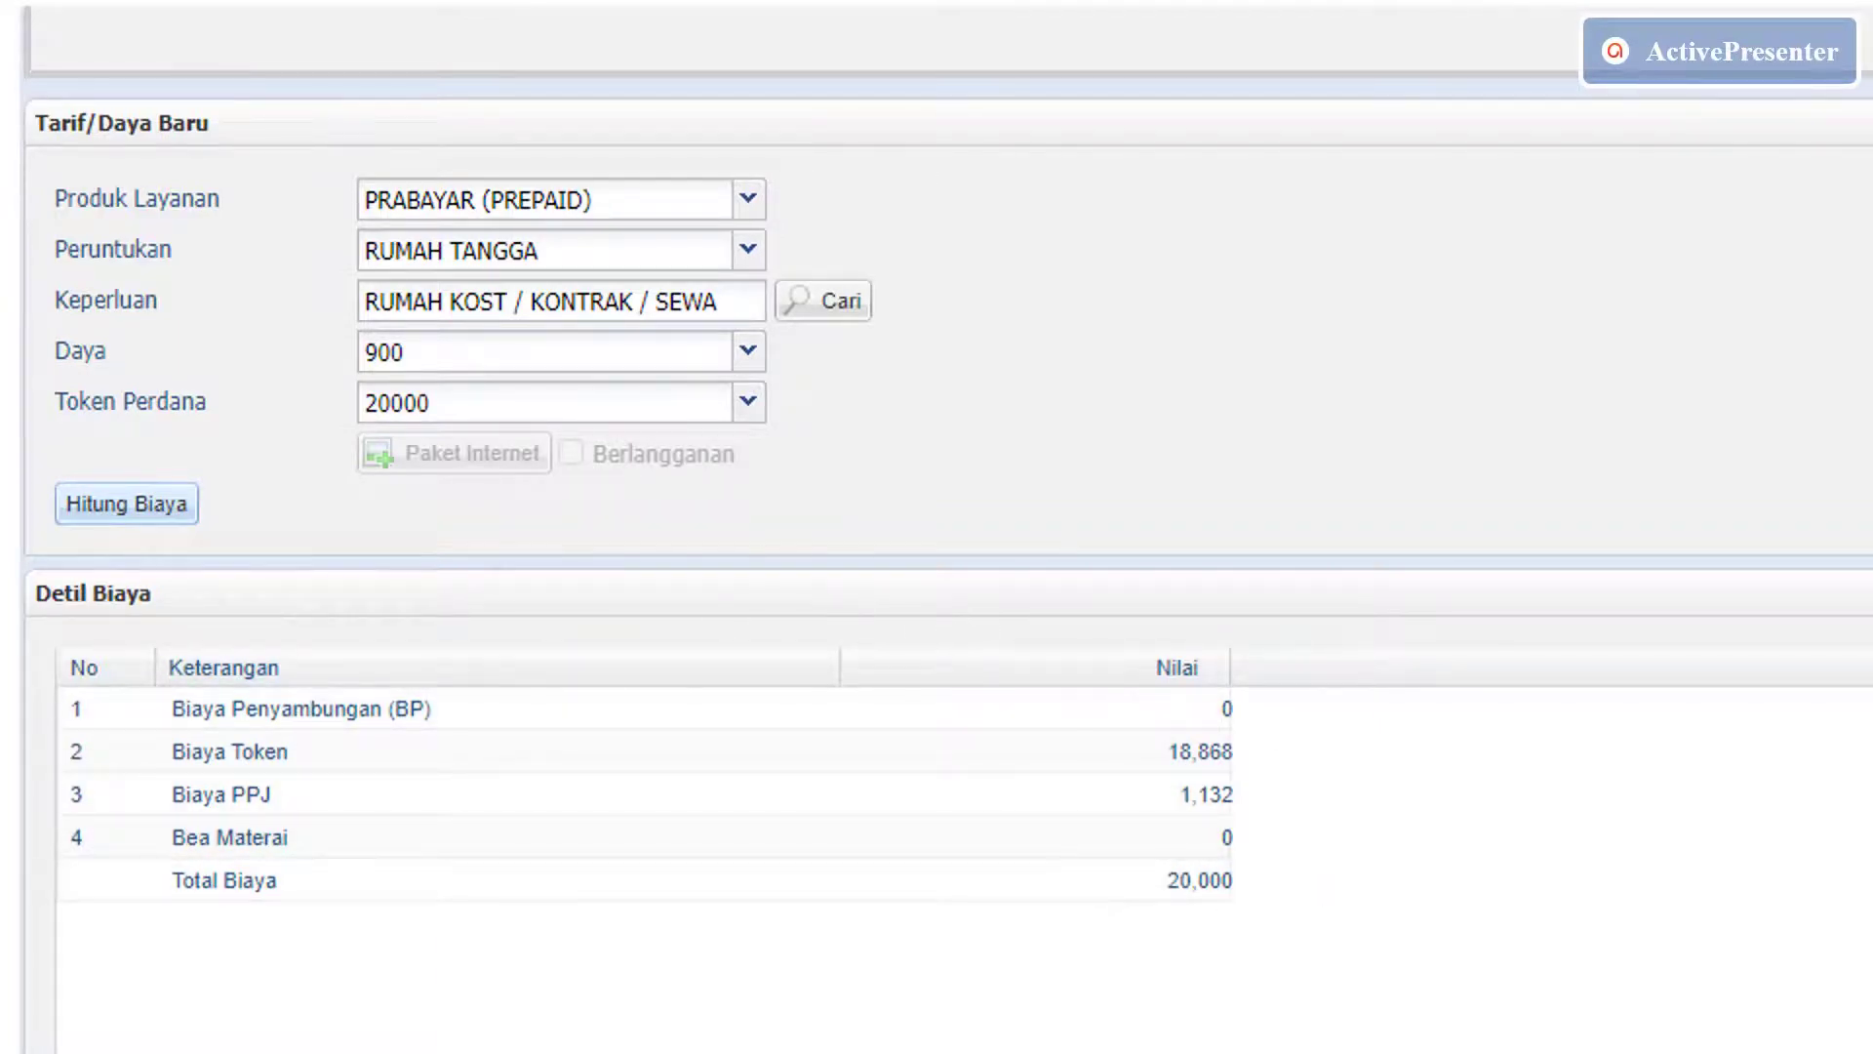
pyautogui.scroll(-5, 936, 538)
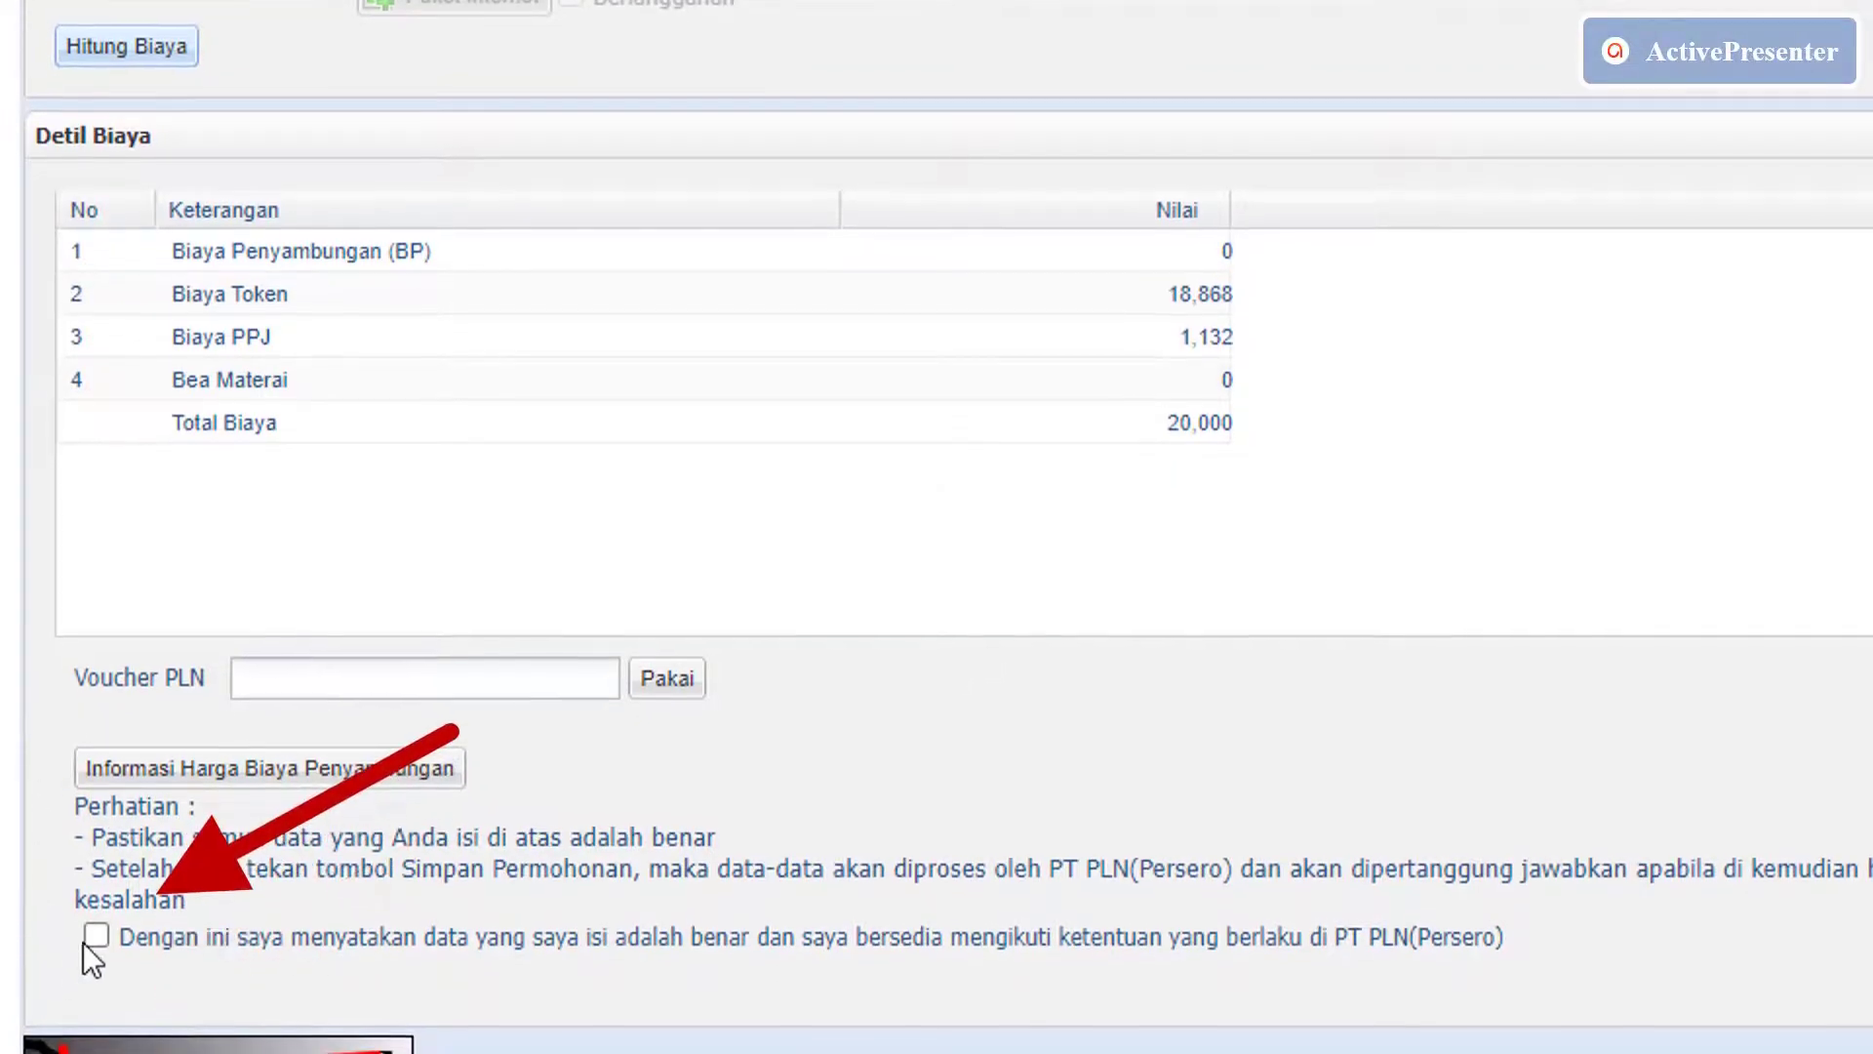
pyautogui.scroll(-1, 84, 942)
pyautogui.click(93, 817)
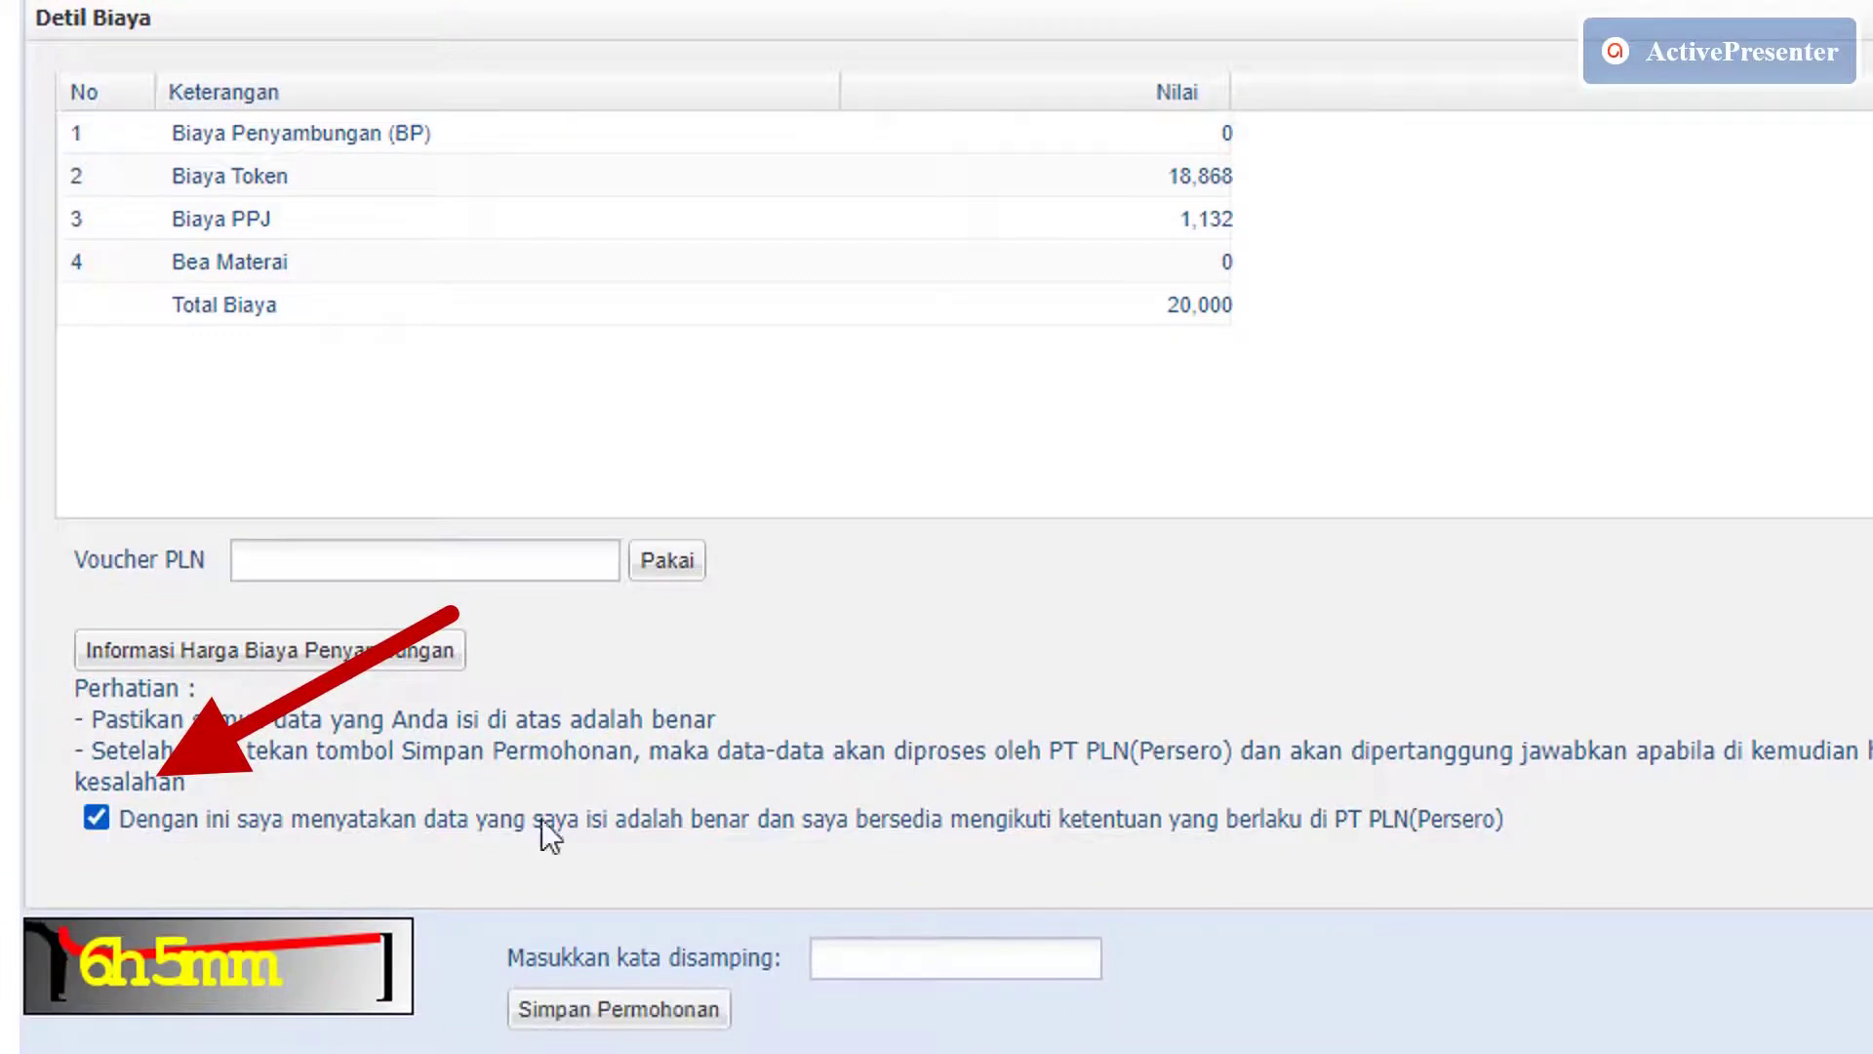
# Refresh the captcha, enter its answer, and submit the power-change application.
pyautogui.scroll(-2, 484, 834)
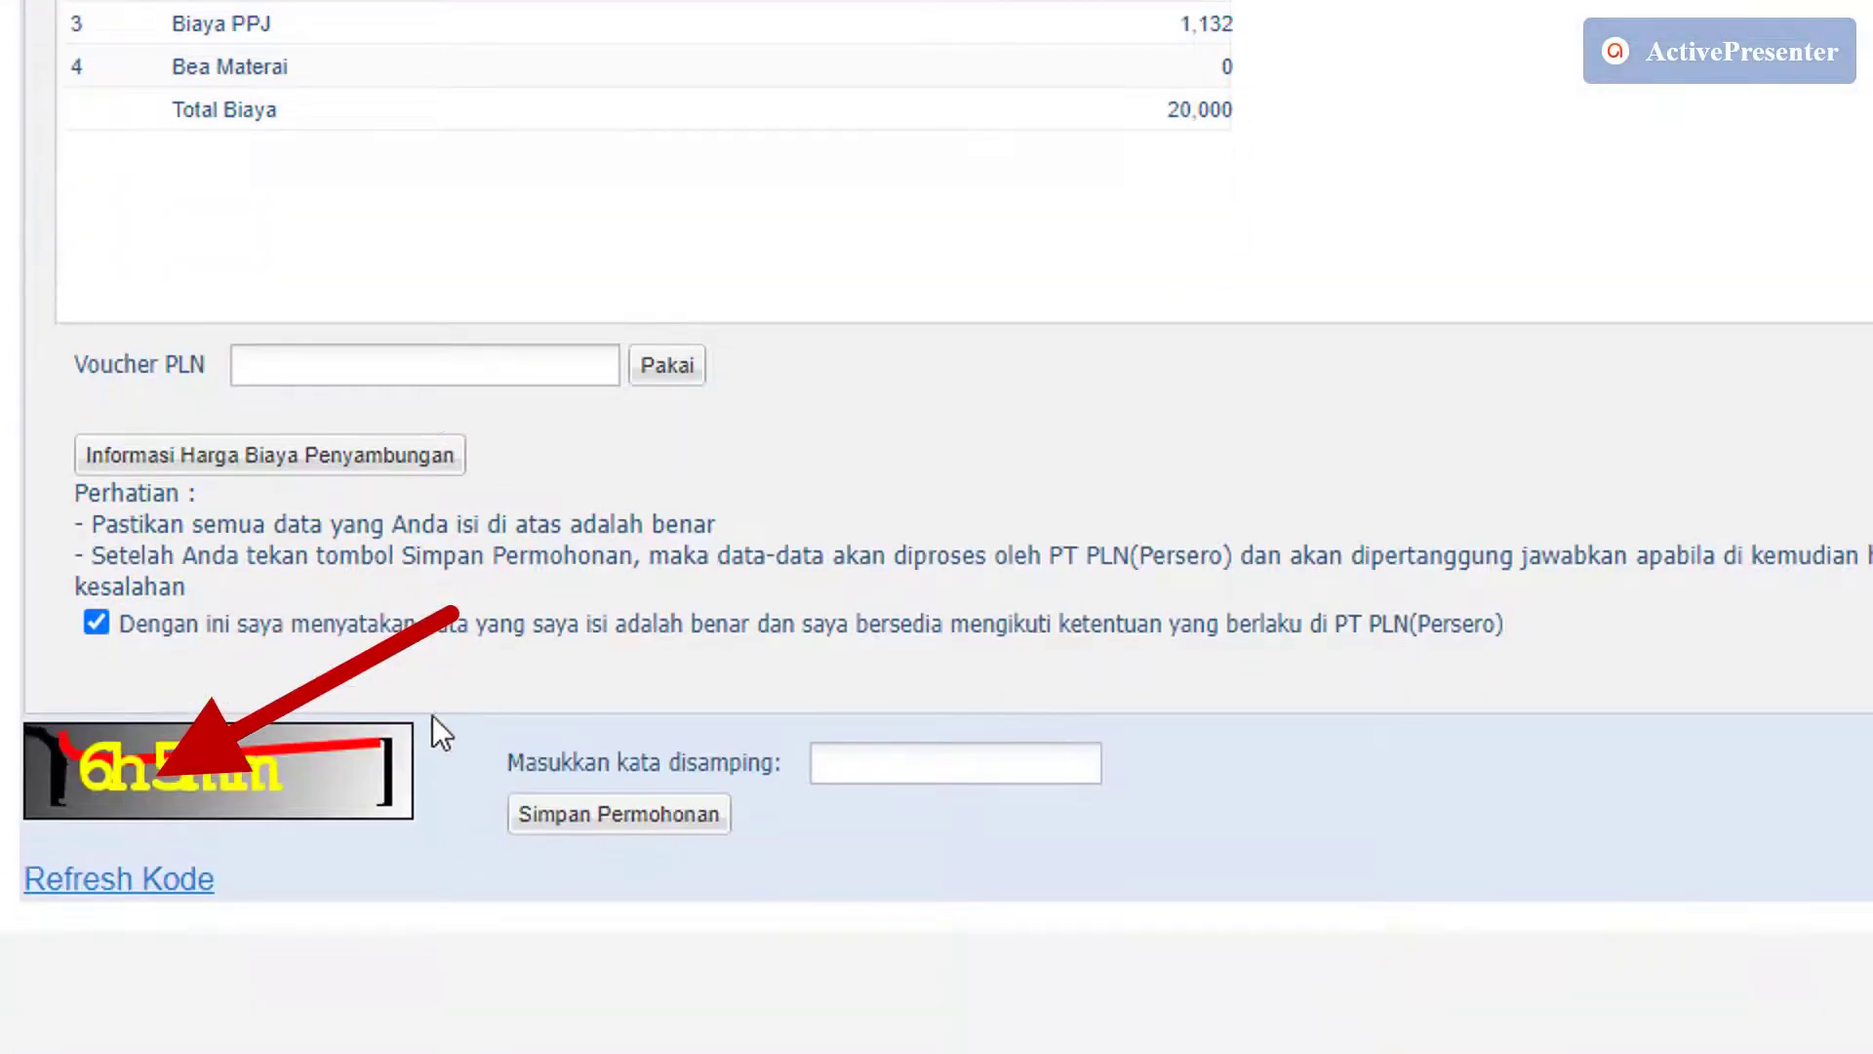
pyautogui.scroll(-2, 431, 717)
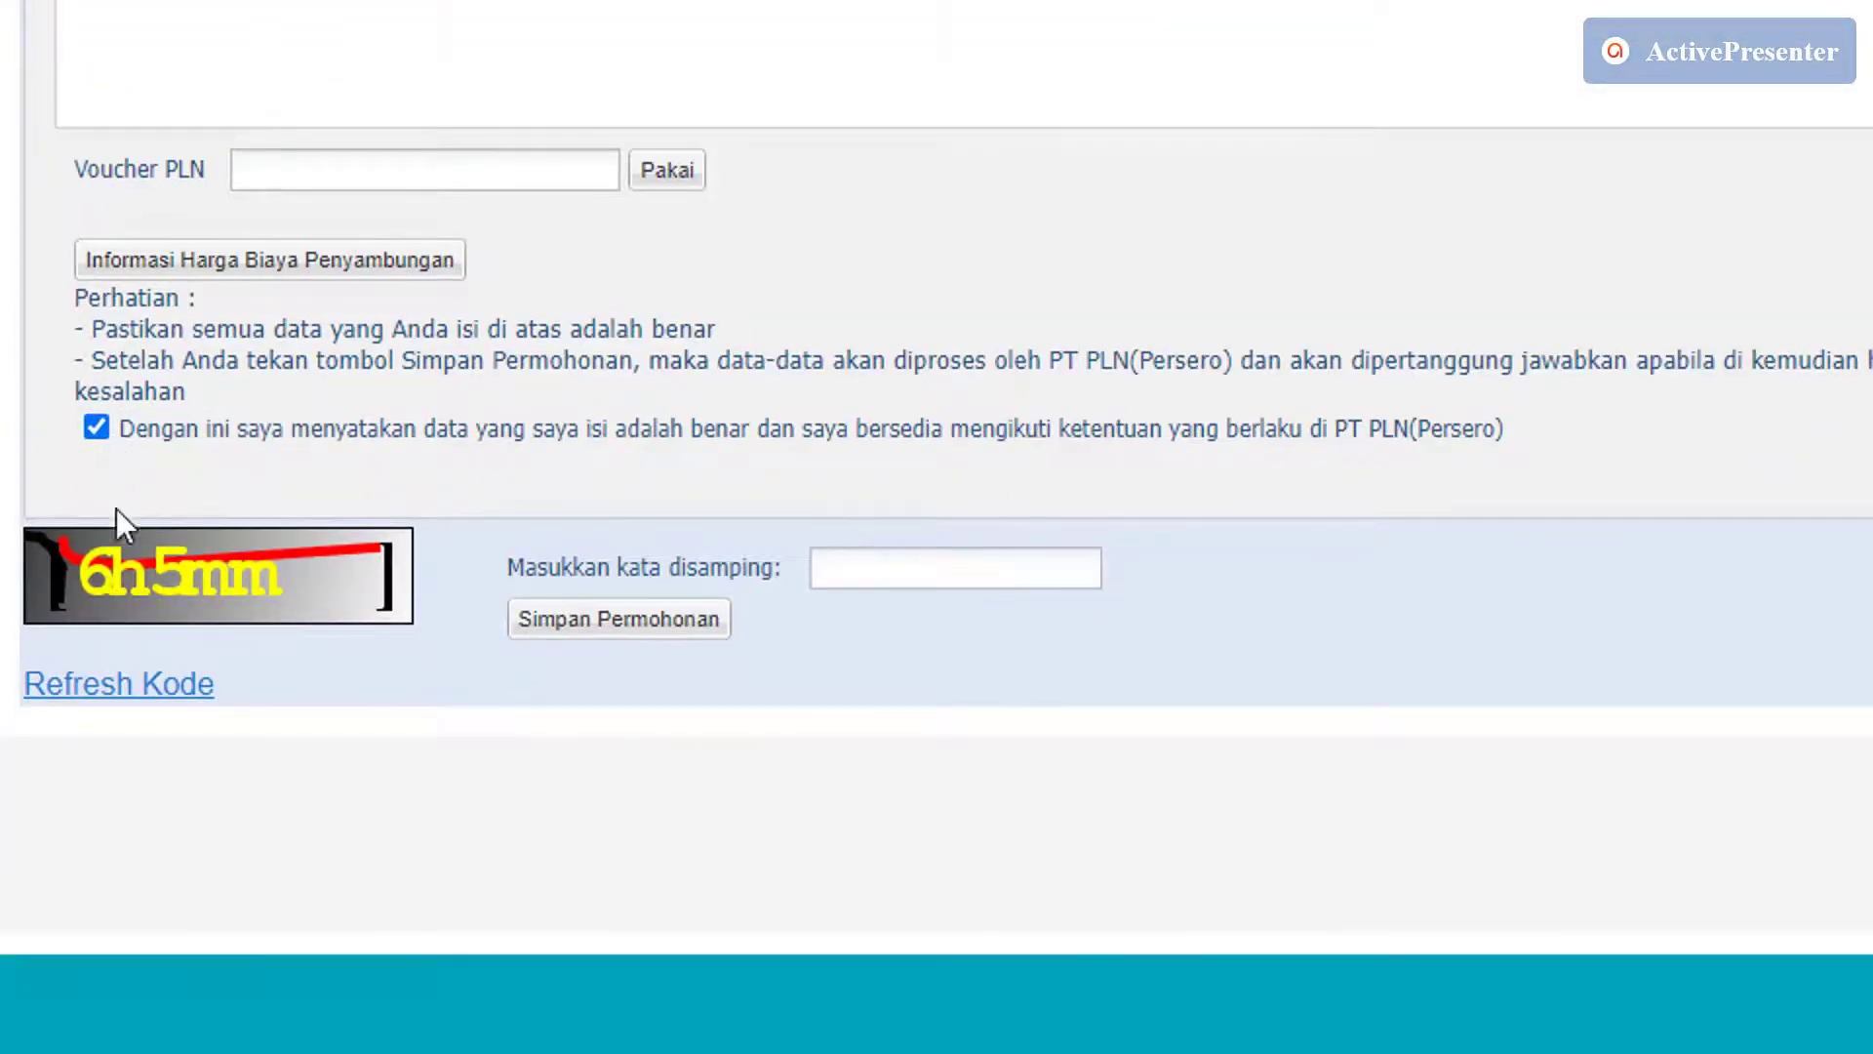
pyautogui.click(136, 694)
pyautogui.click(955, 568)
pyautogui.write('2f')
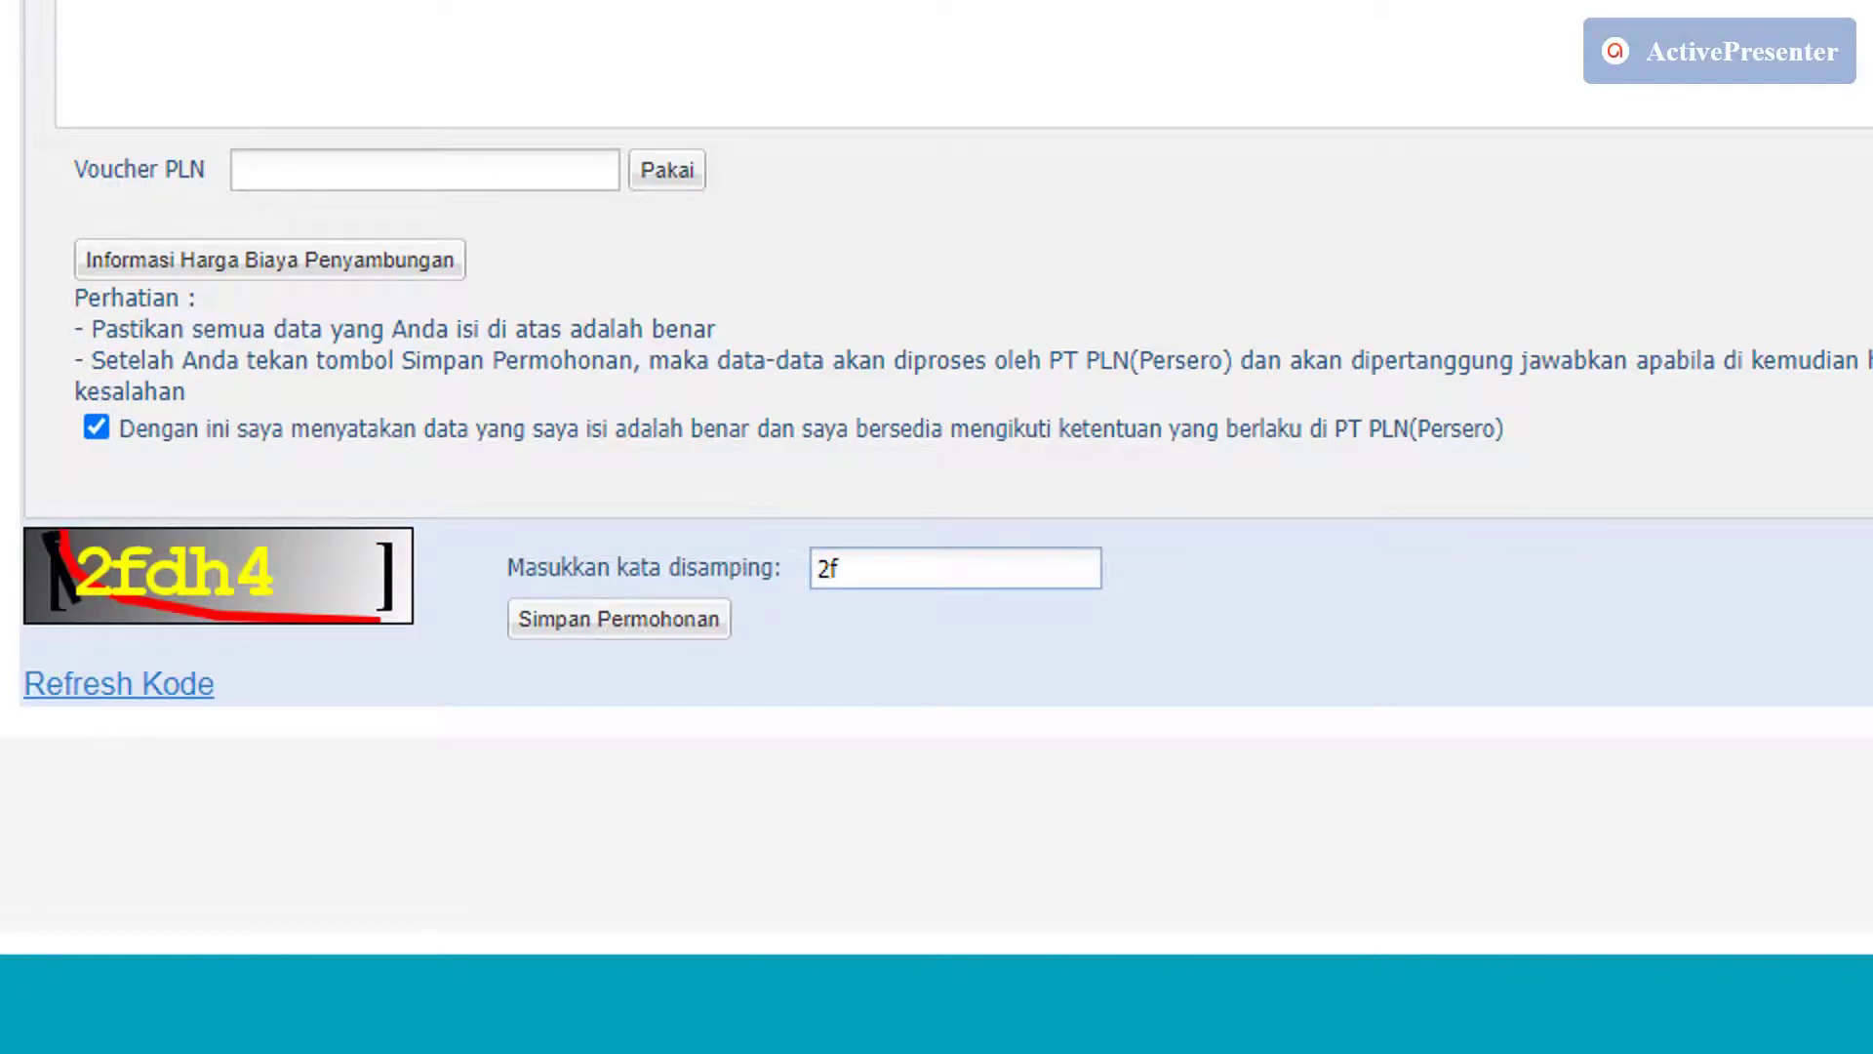
pyautogui.write('dh4')
pyautogui.click(676, 639)
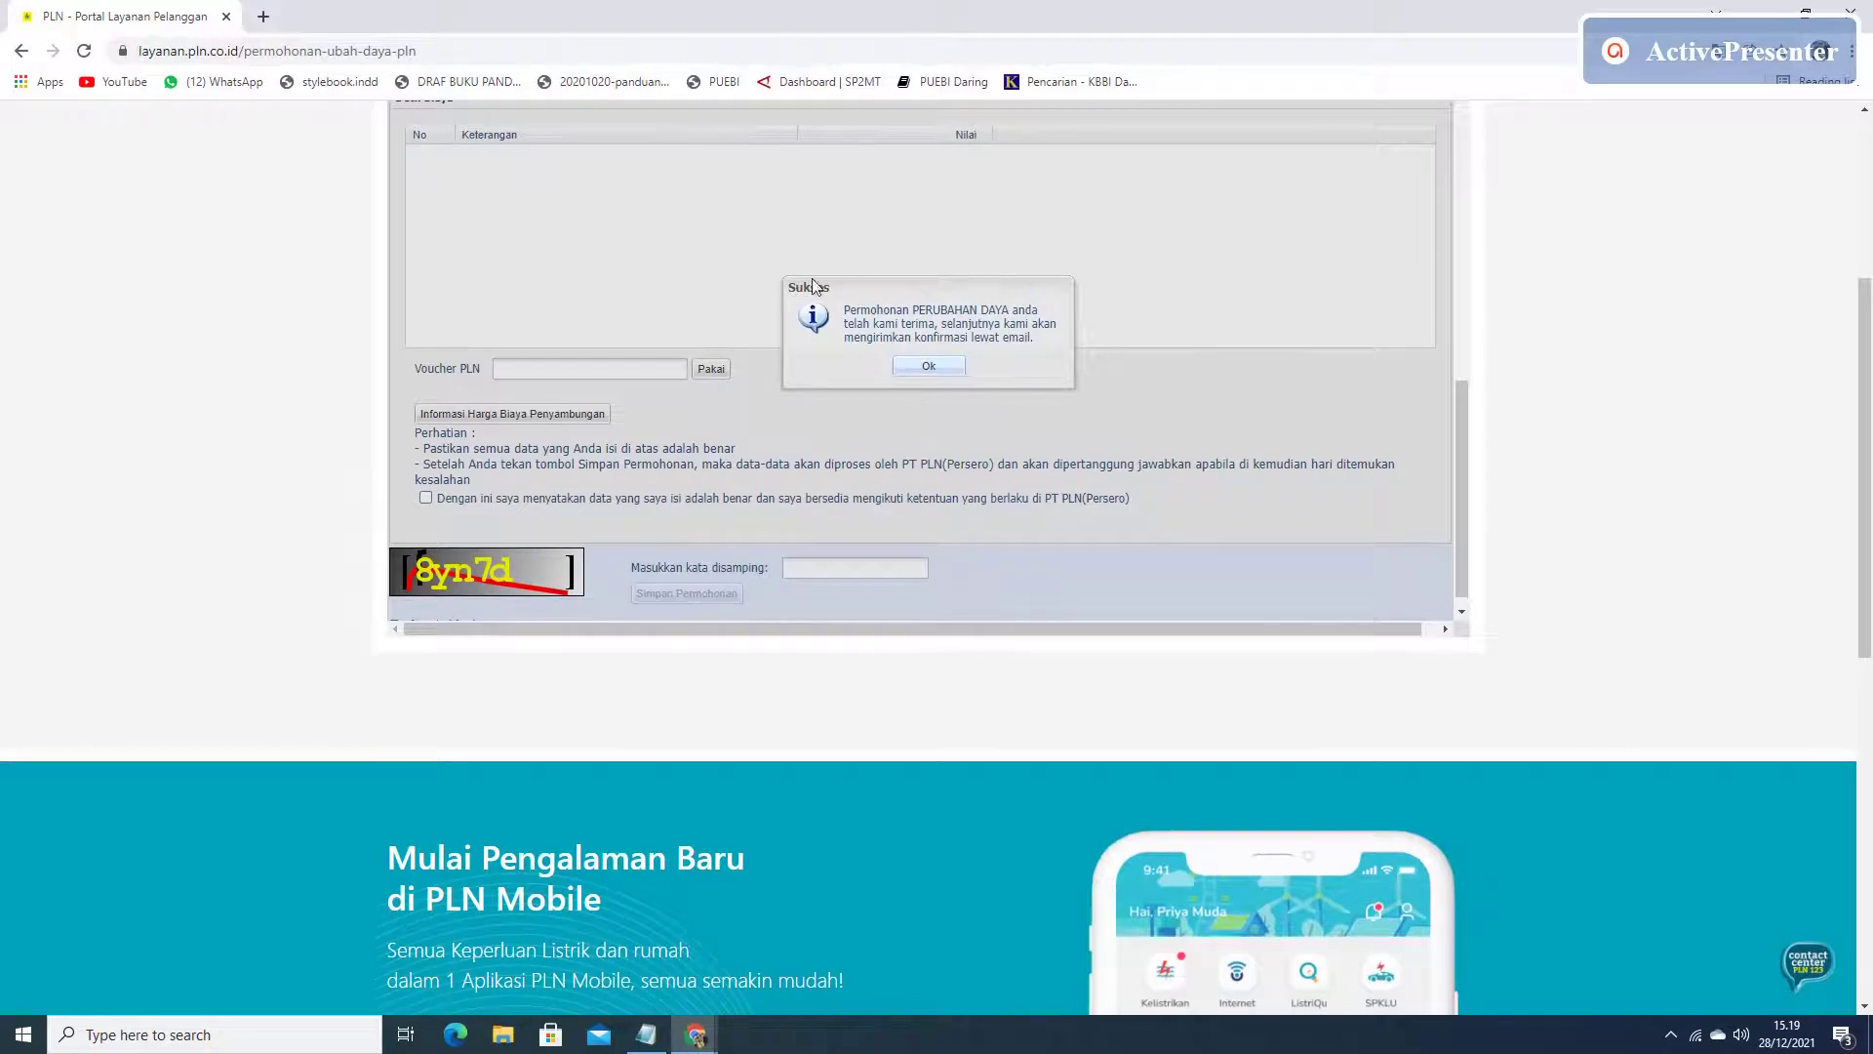
# Close the Sukses notice and switch to the Gmail window.
pyautogui.click(943, 373)
pyautogui.click(943, 374)
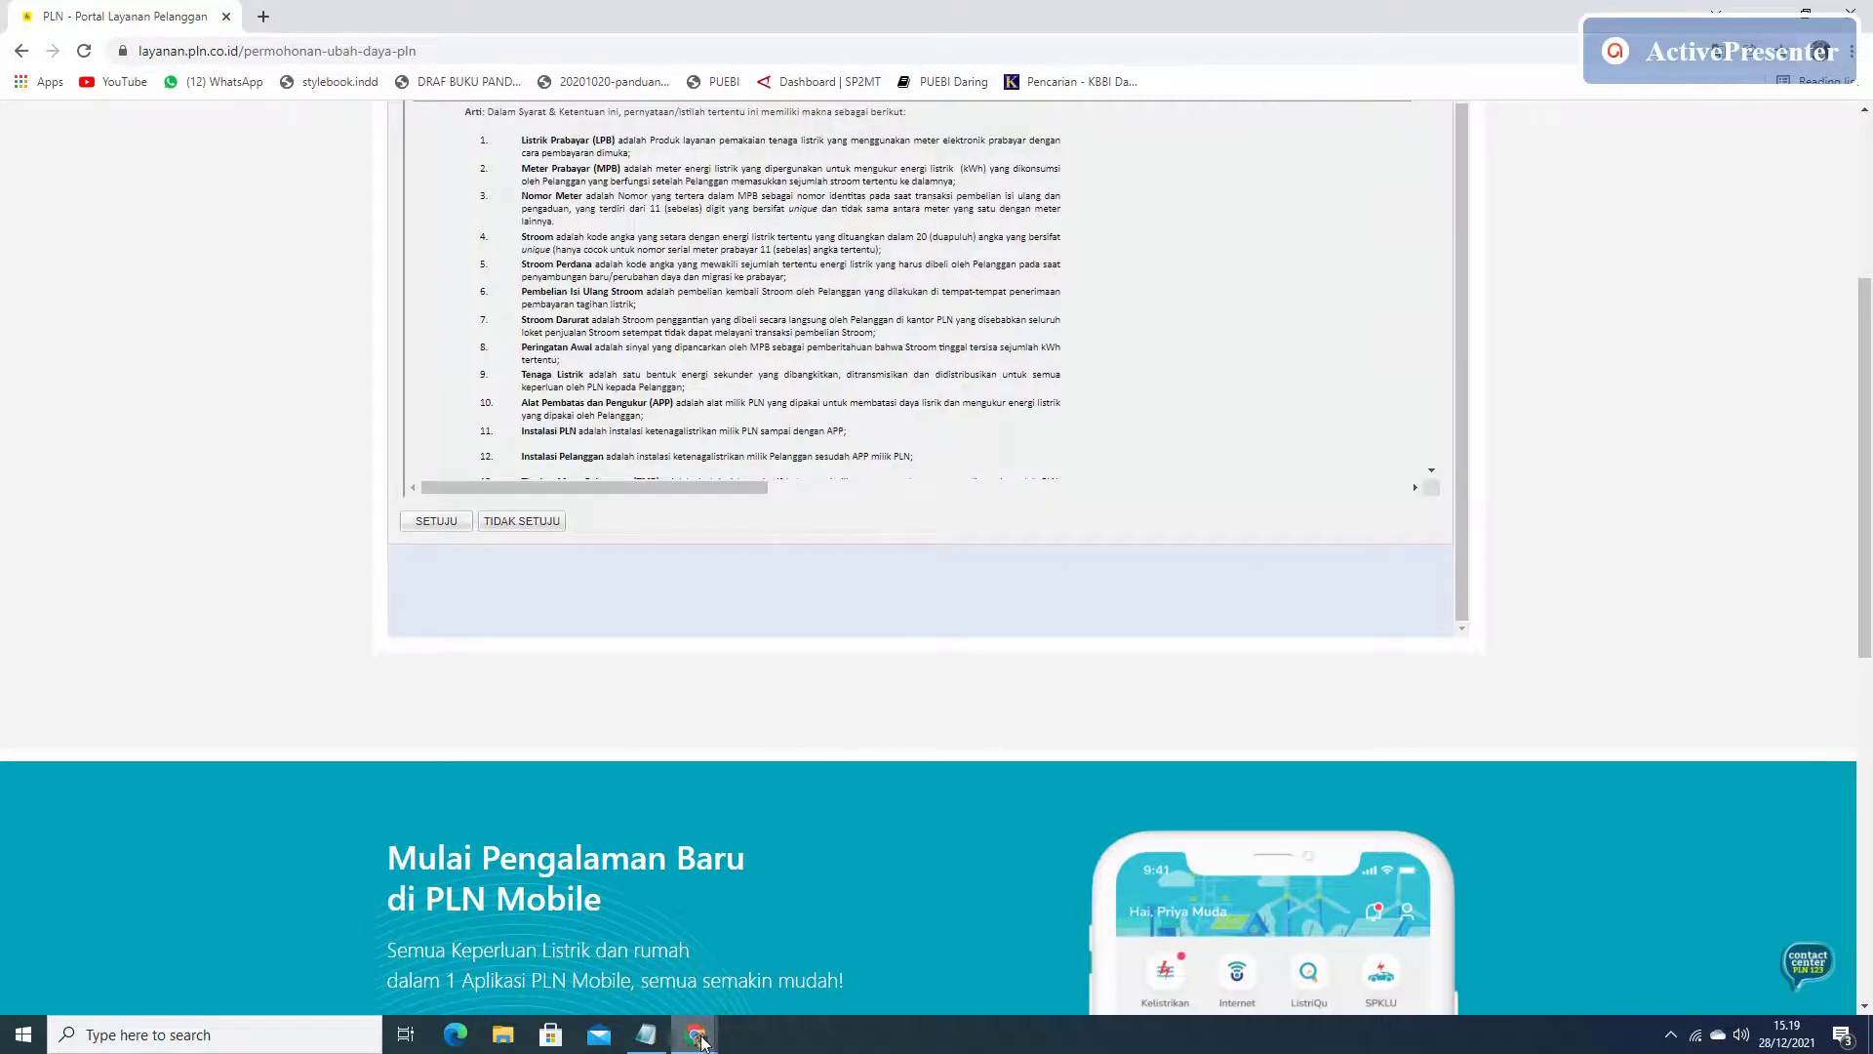
pyautogui.moveTo(701, 1044)
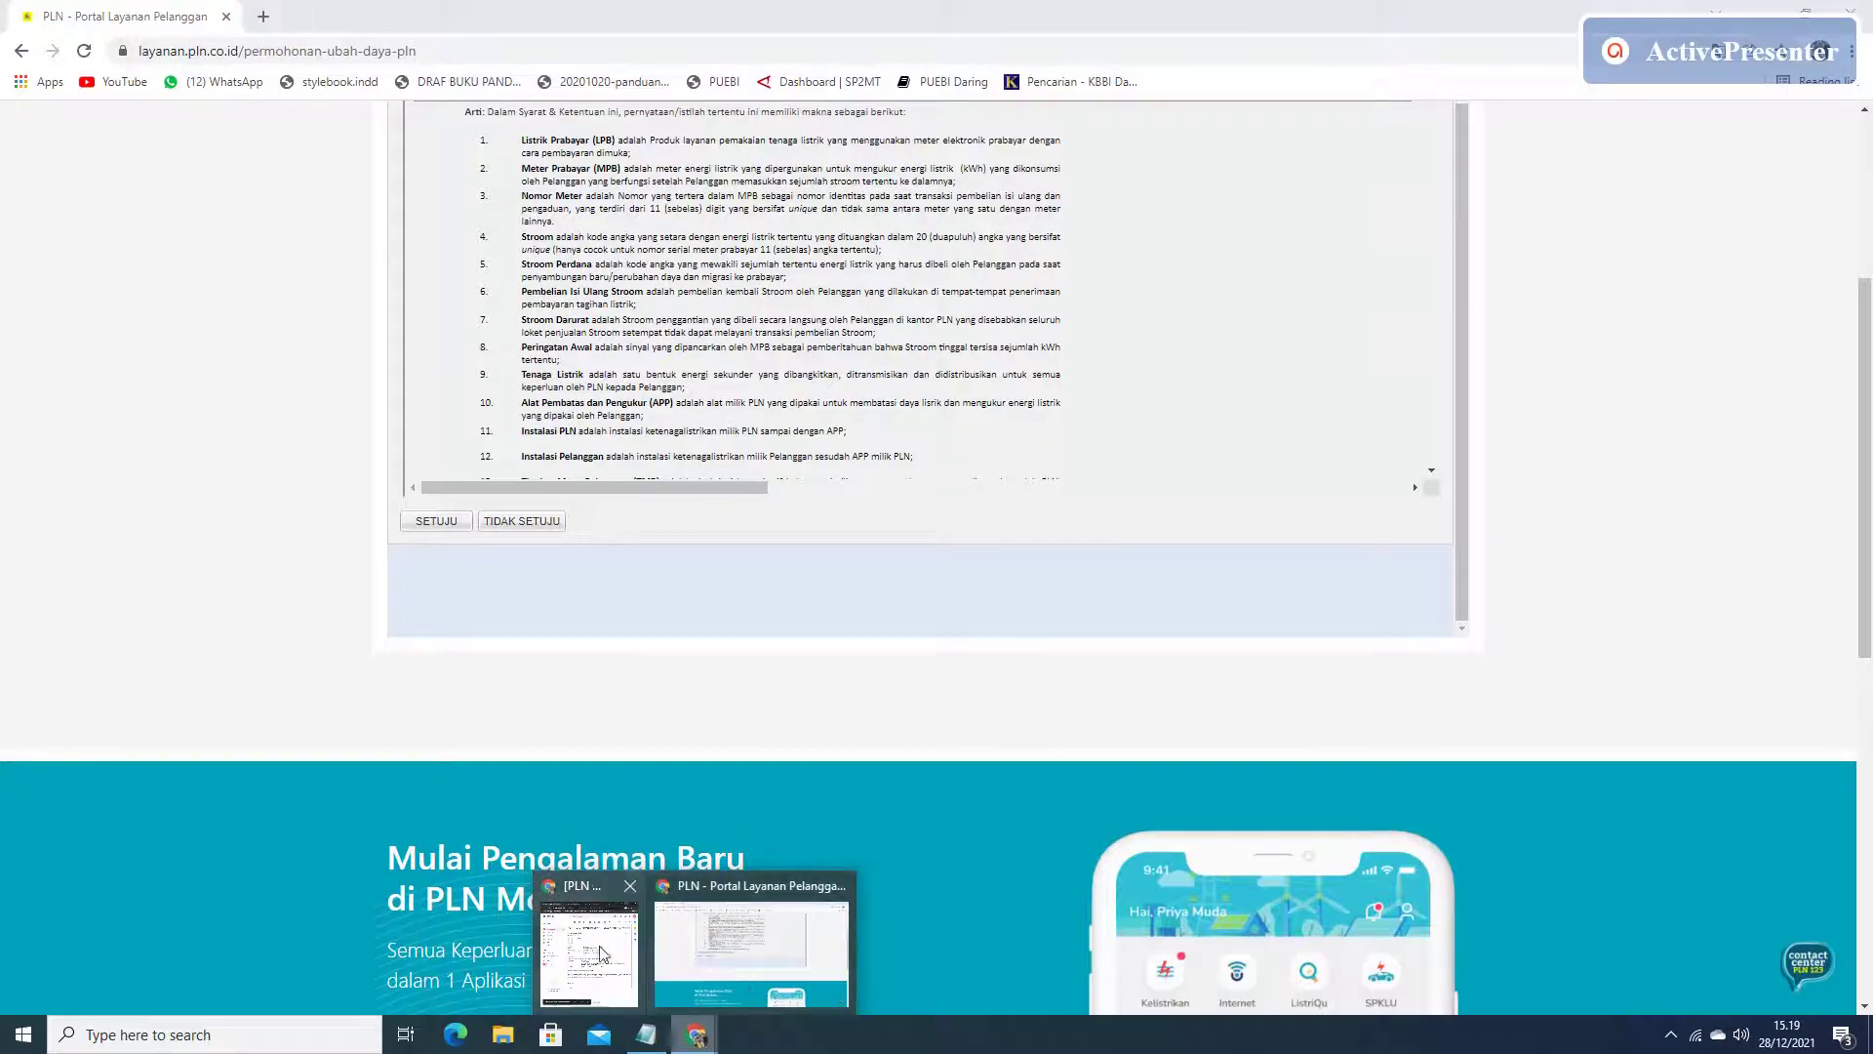
pyautogui.click(593, 952)
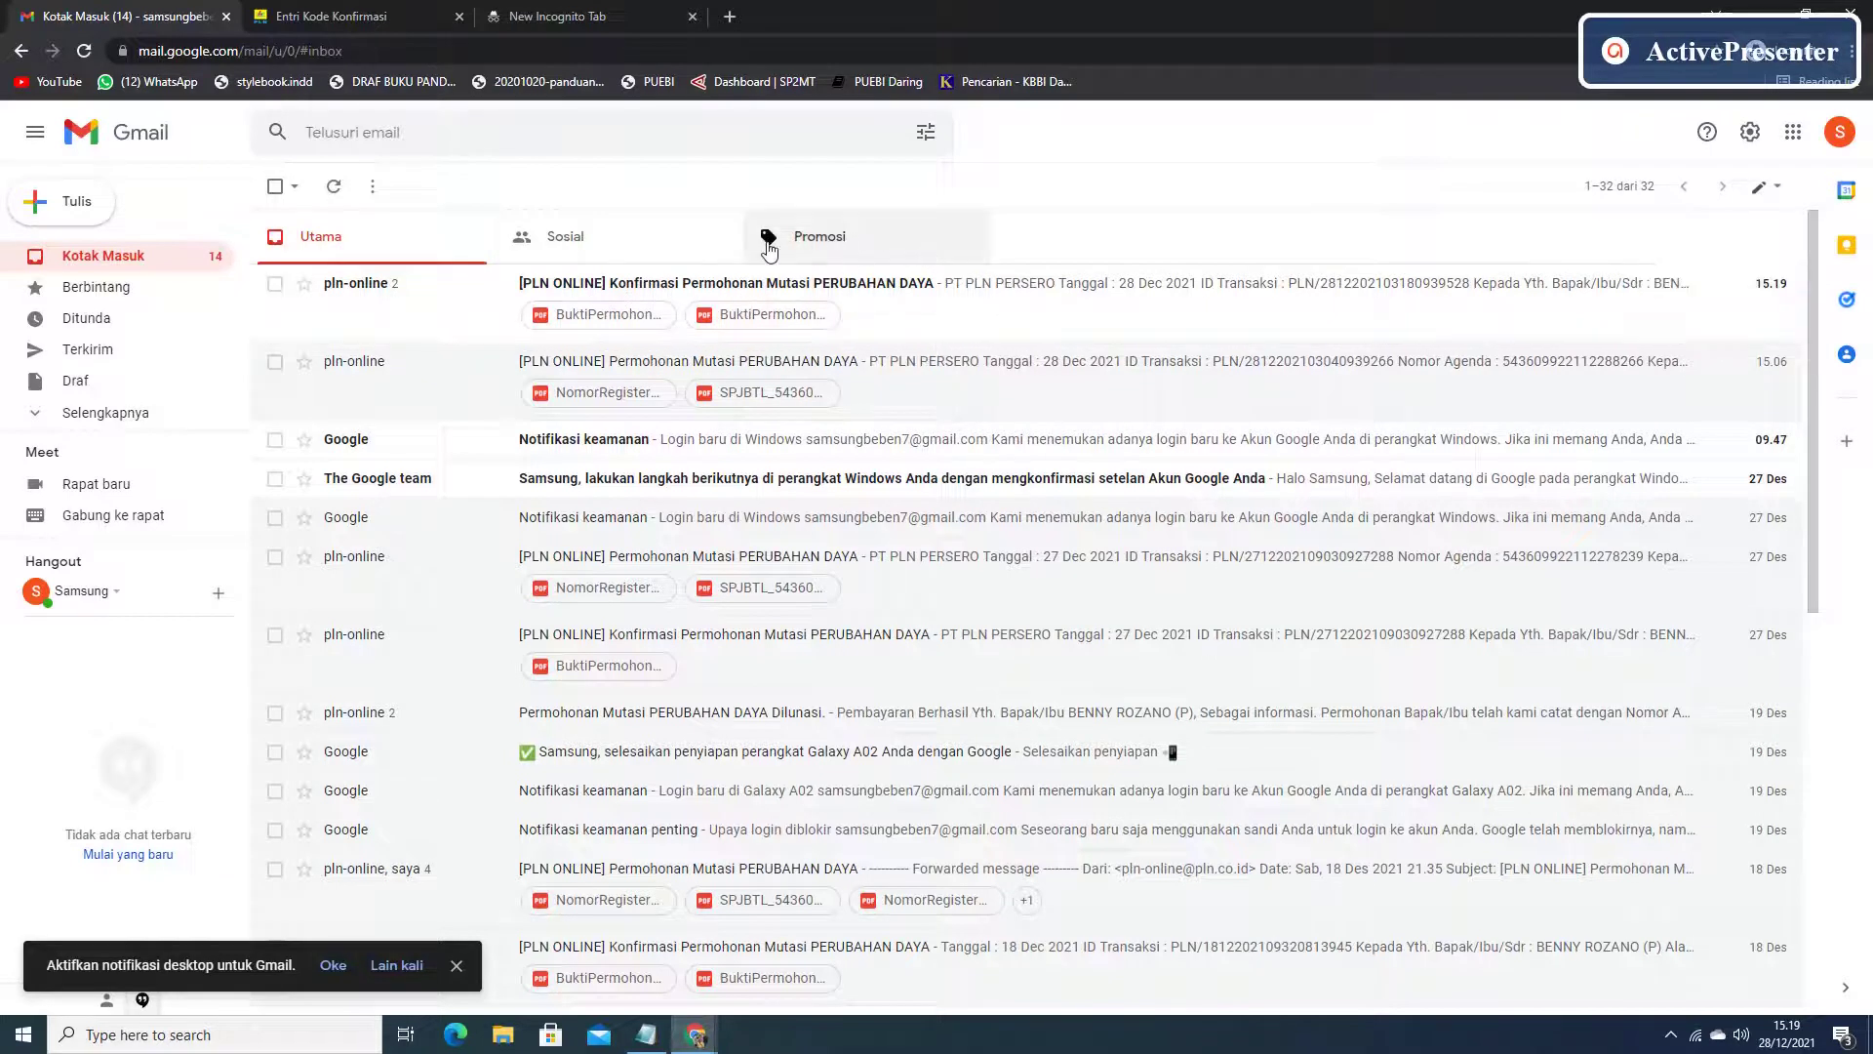
# Open PLN's PERUBAHAN DAYA confirmation e-mail and copy its kode transaksi.
pyautogui.click(899, 288)
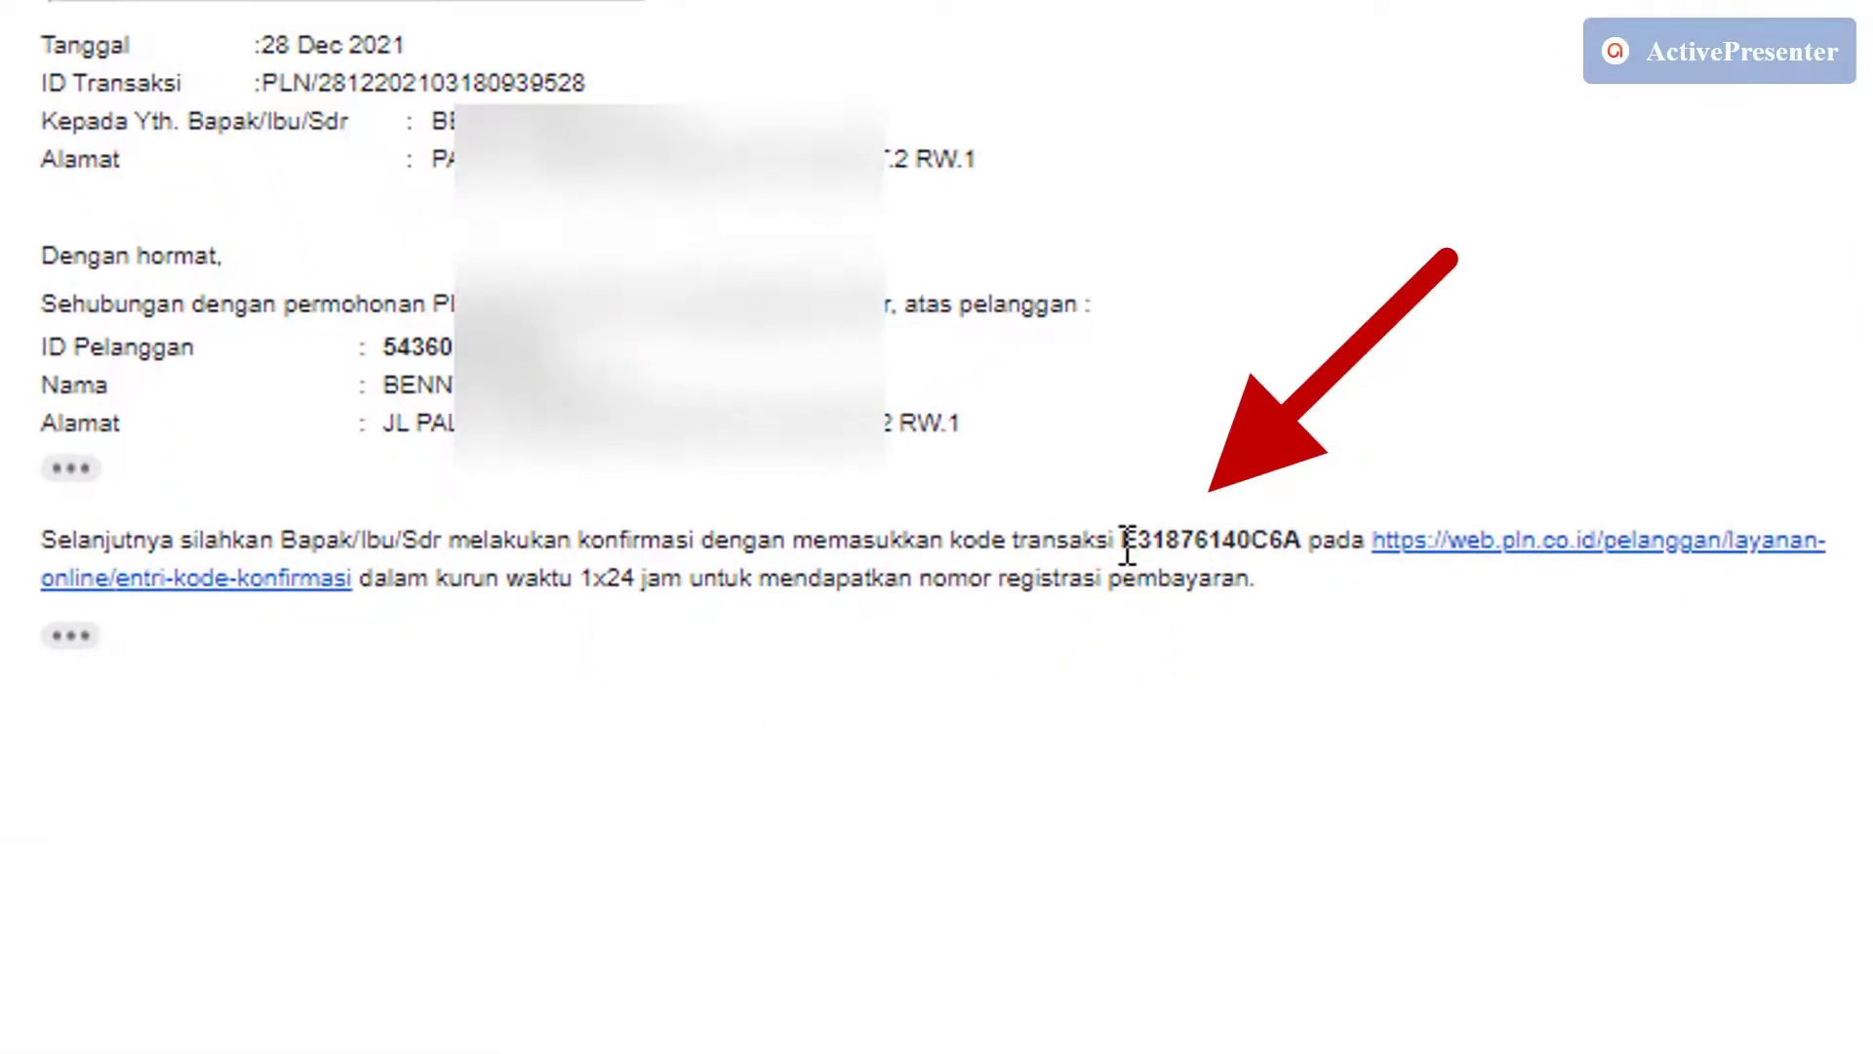
pyautogui.moveTo(1122, 542); pyautogui.dragTo(1303, 539)
pyautogui.hotkey('ctrl', 'c')
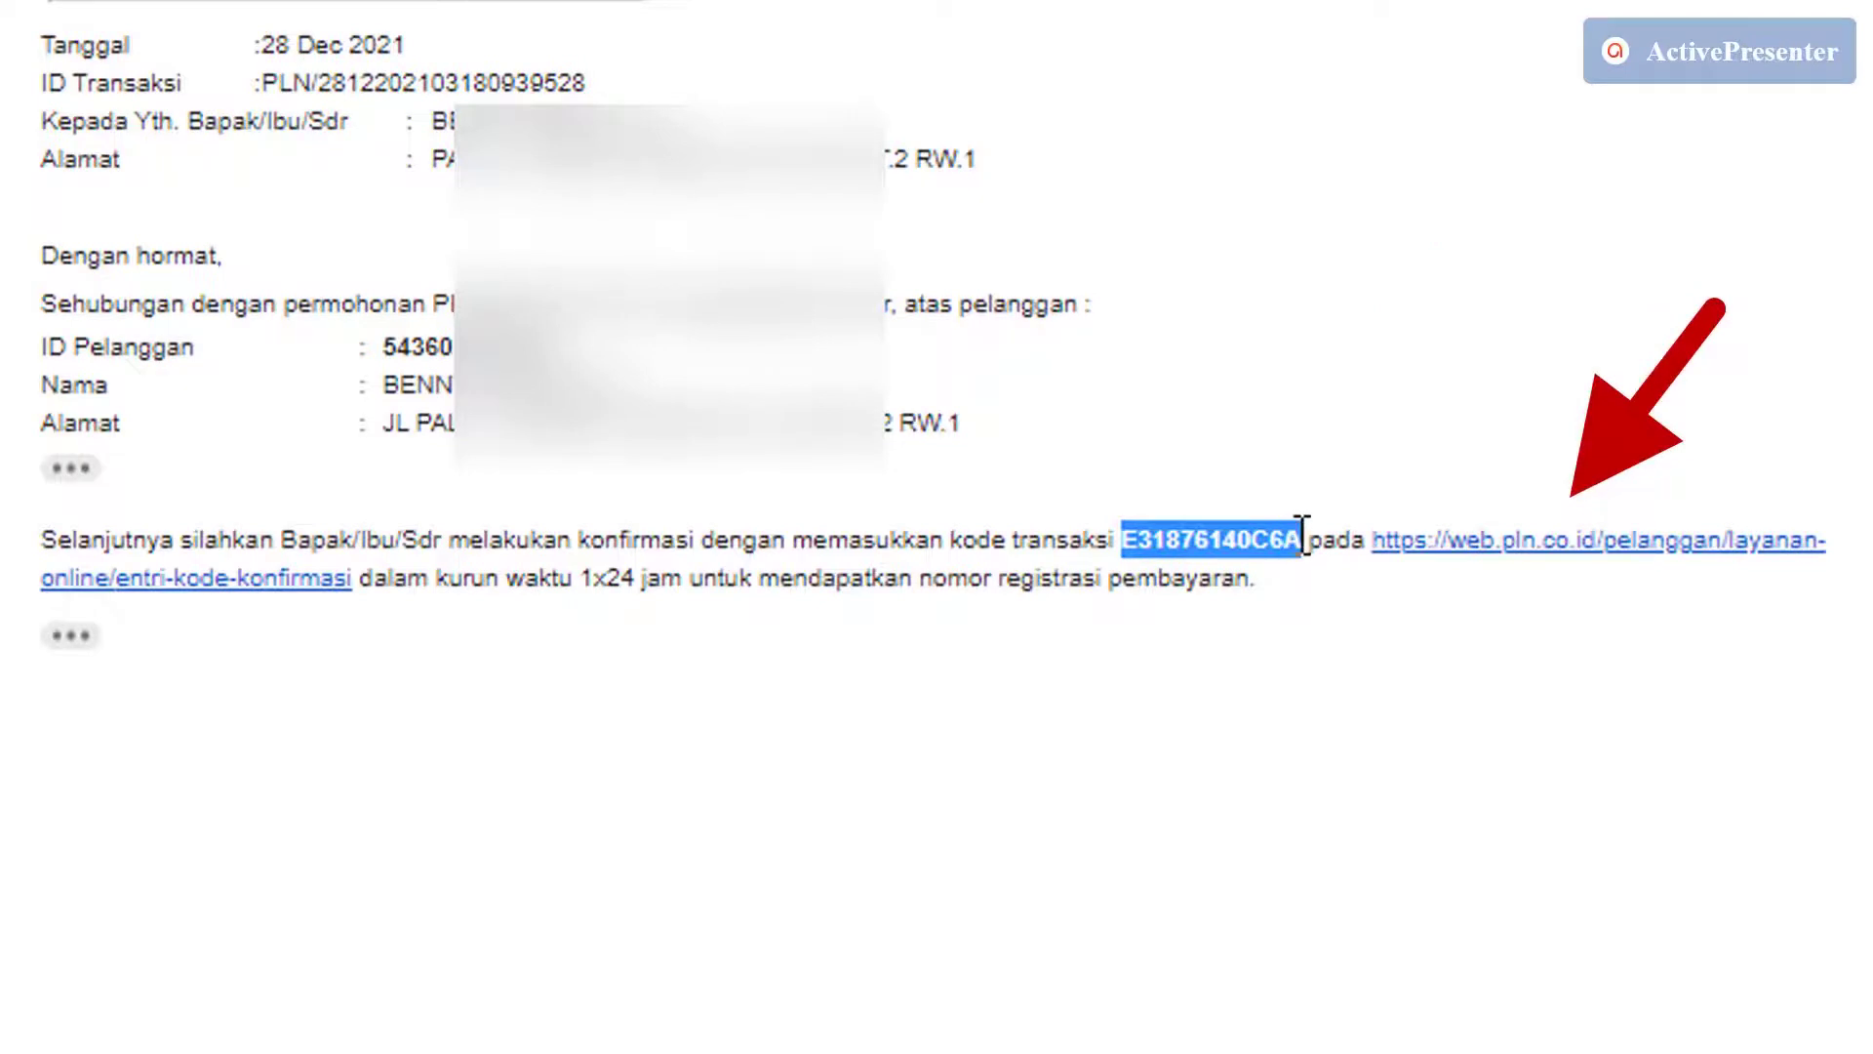
pyautogui.rightClick(1228, 539)
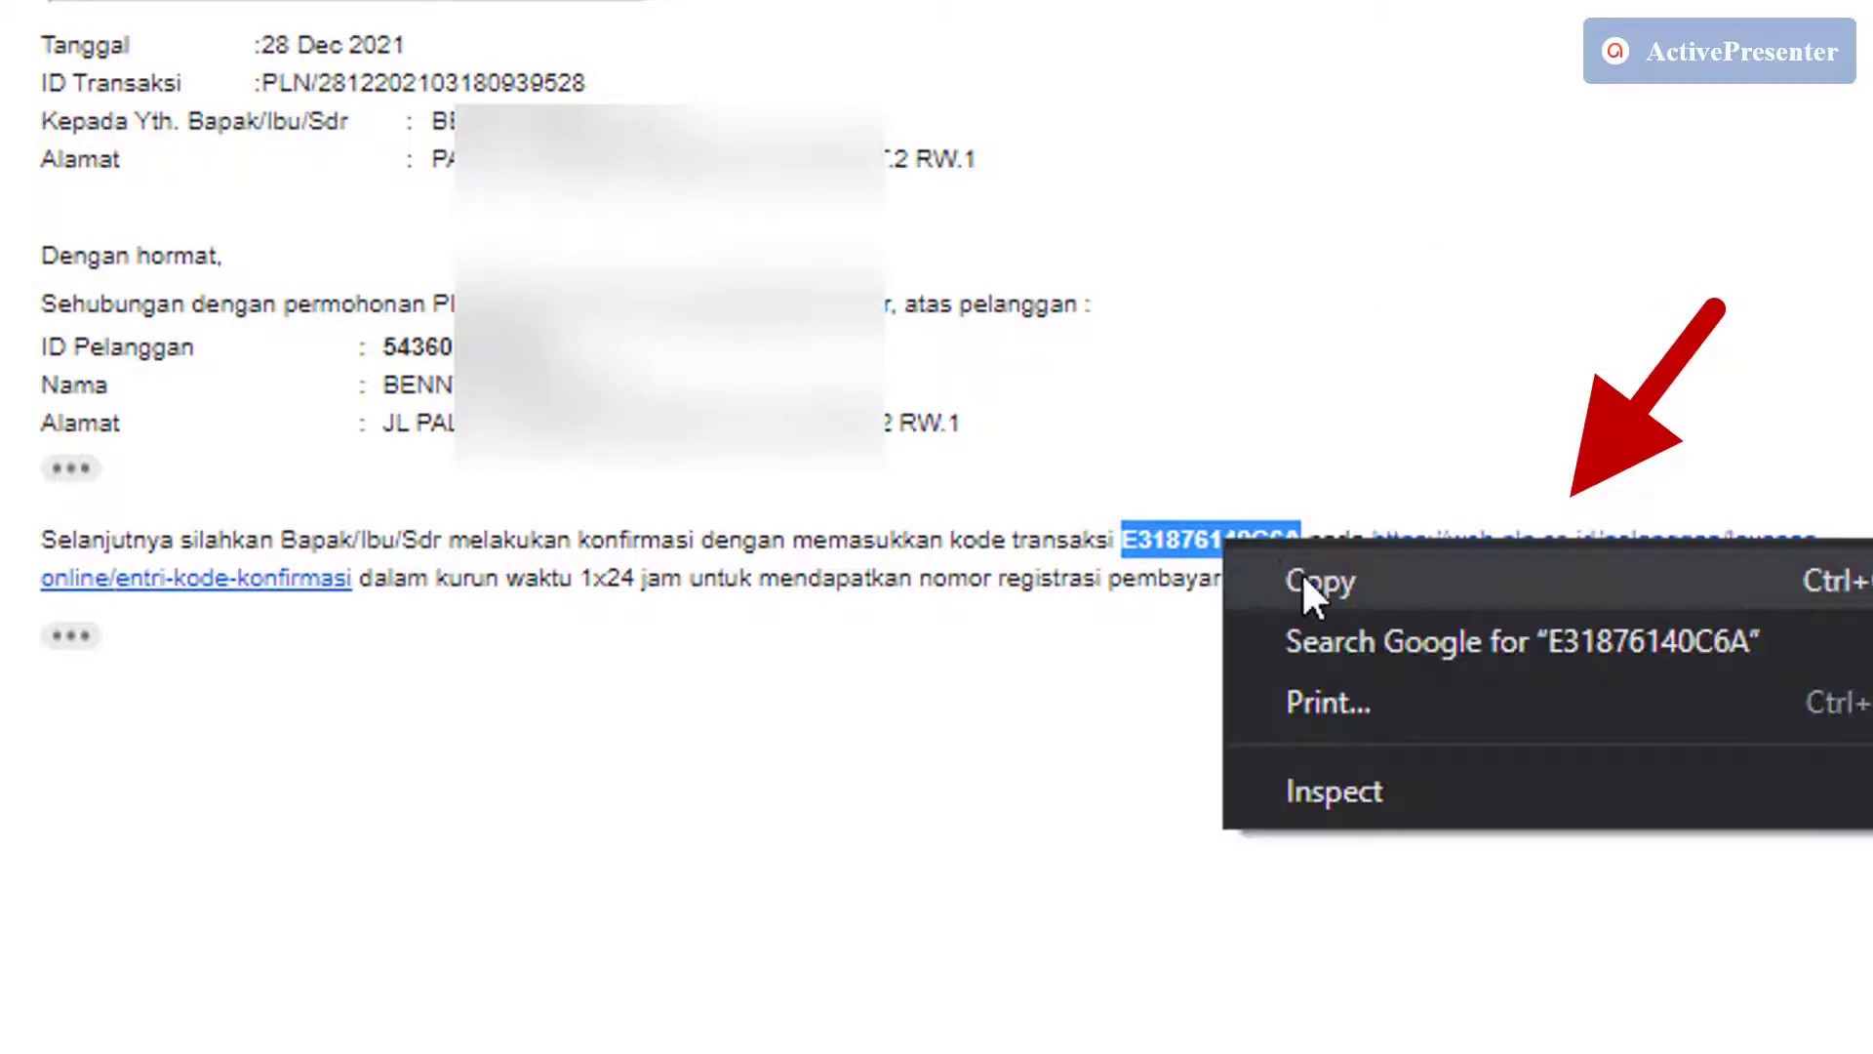
pyautogui.click(1308, 576)
pyautogui.click(1245, 688)
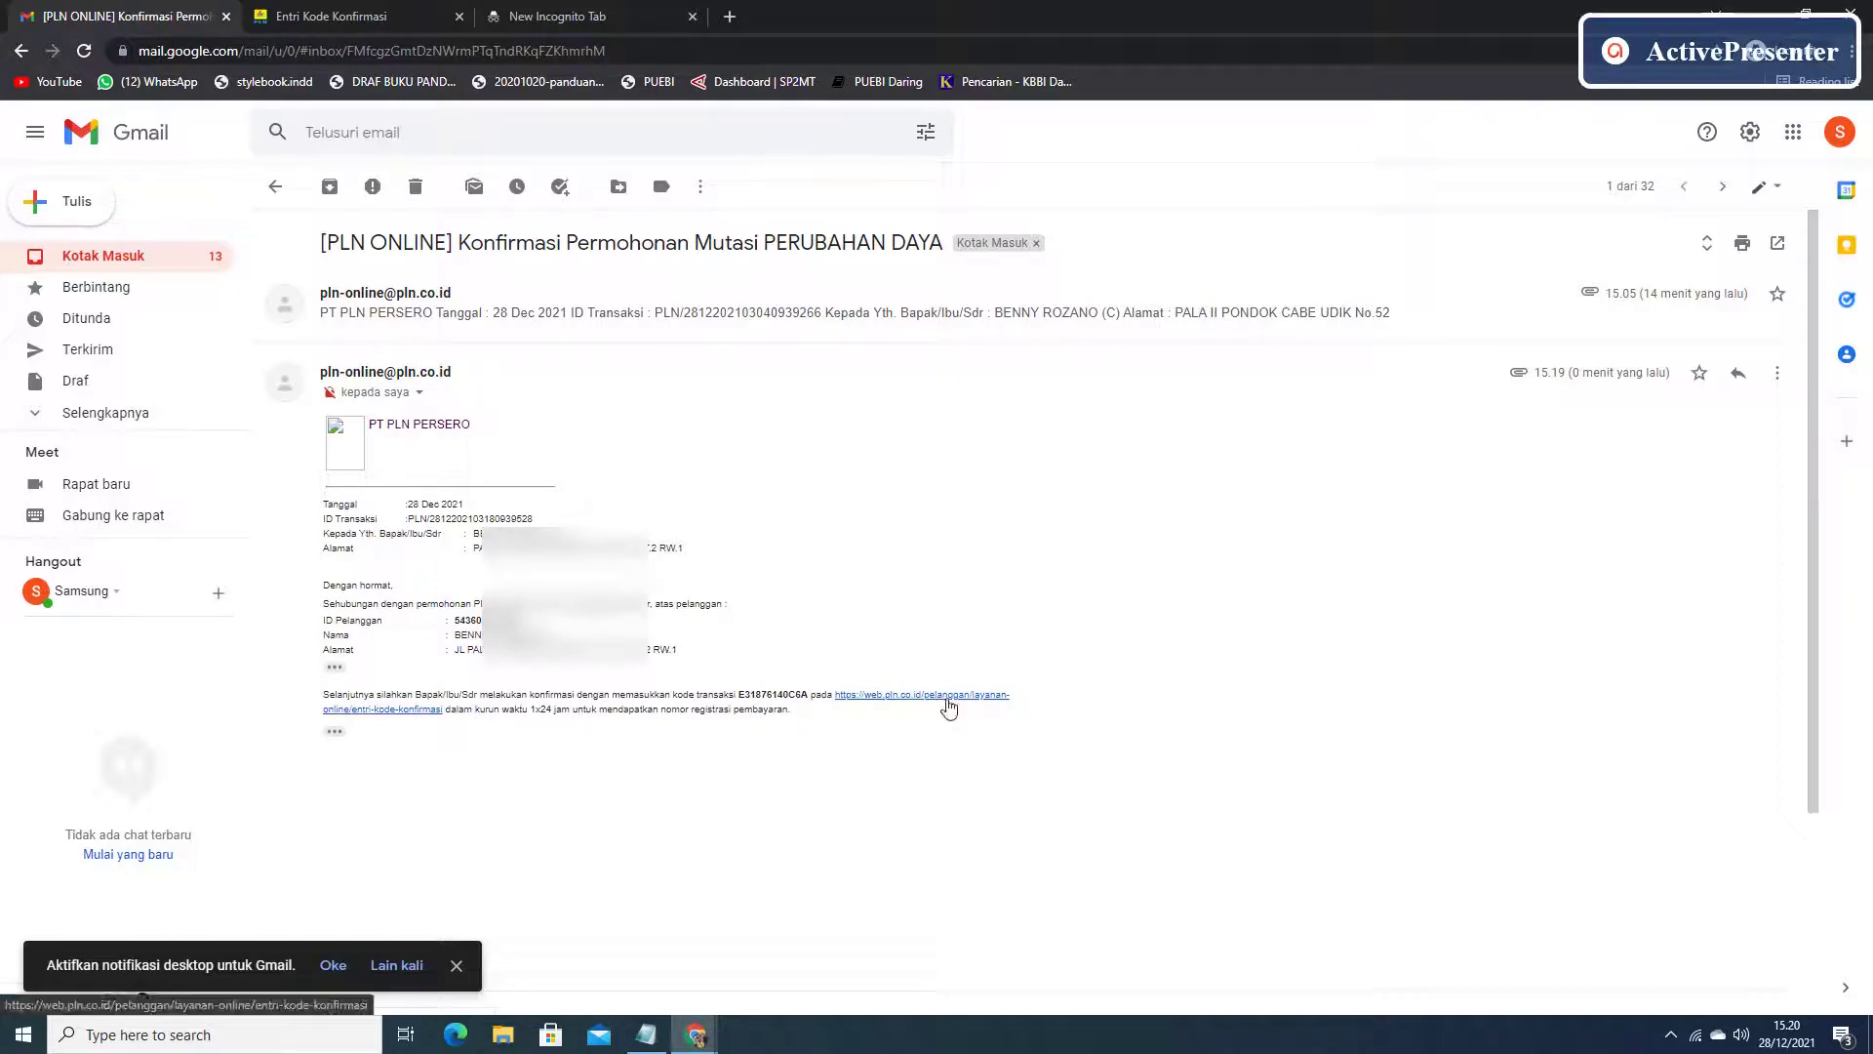
# Paste the copied code into Kode Konfirmasi, save it, and close the Rp 20,000 registration popup.
pyautogui.click(946, 698)
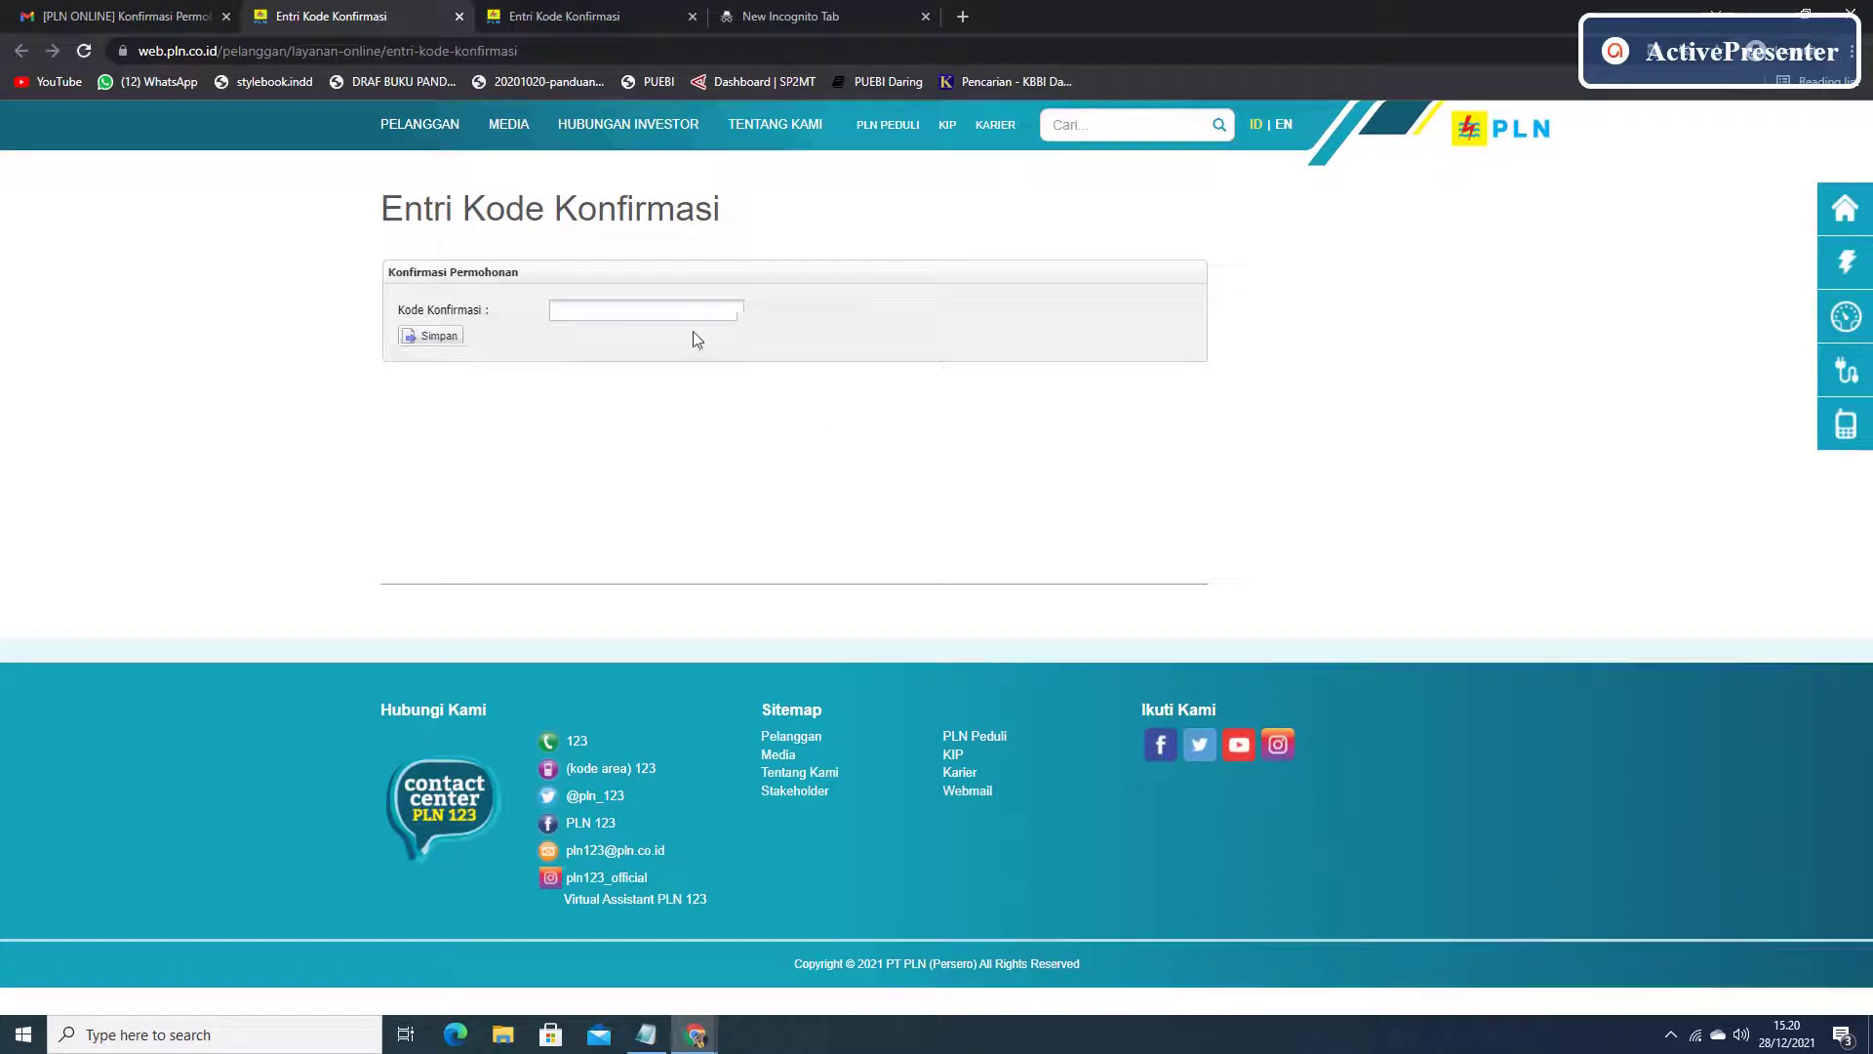
pyautogui.rightClick(628, 313)
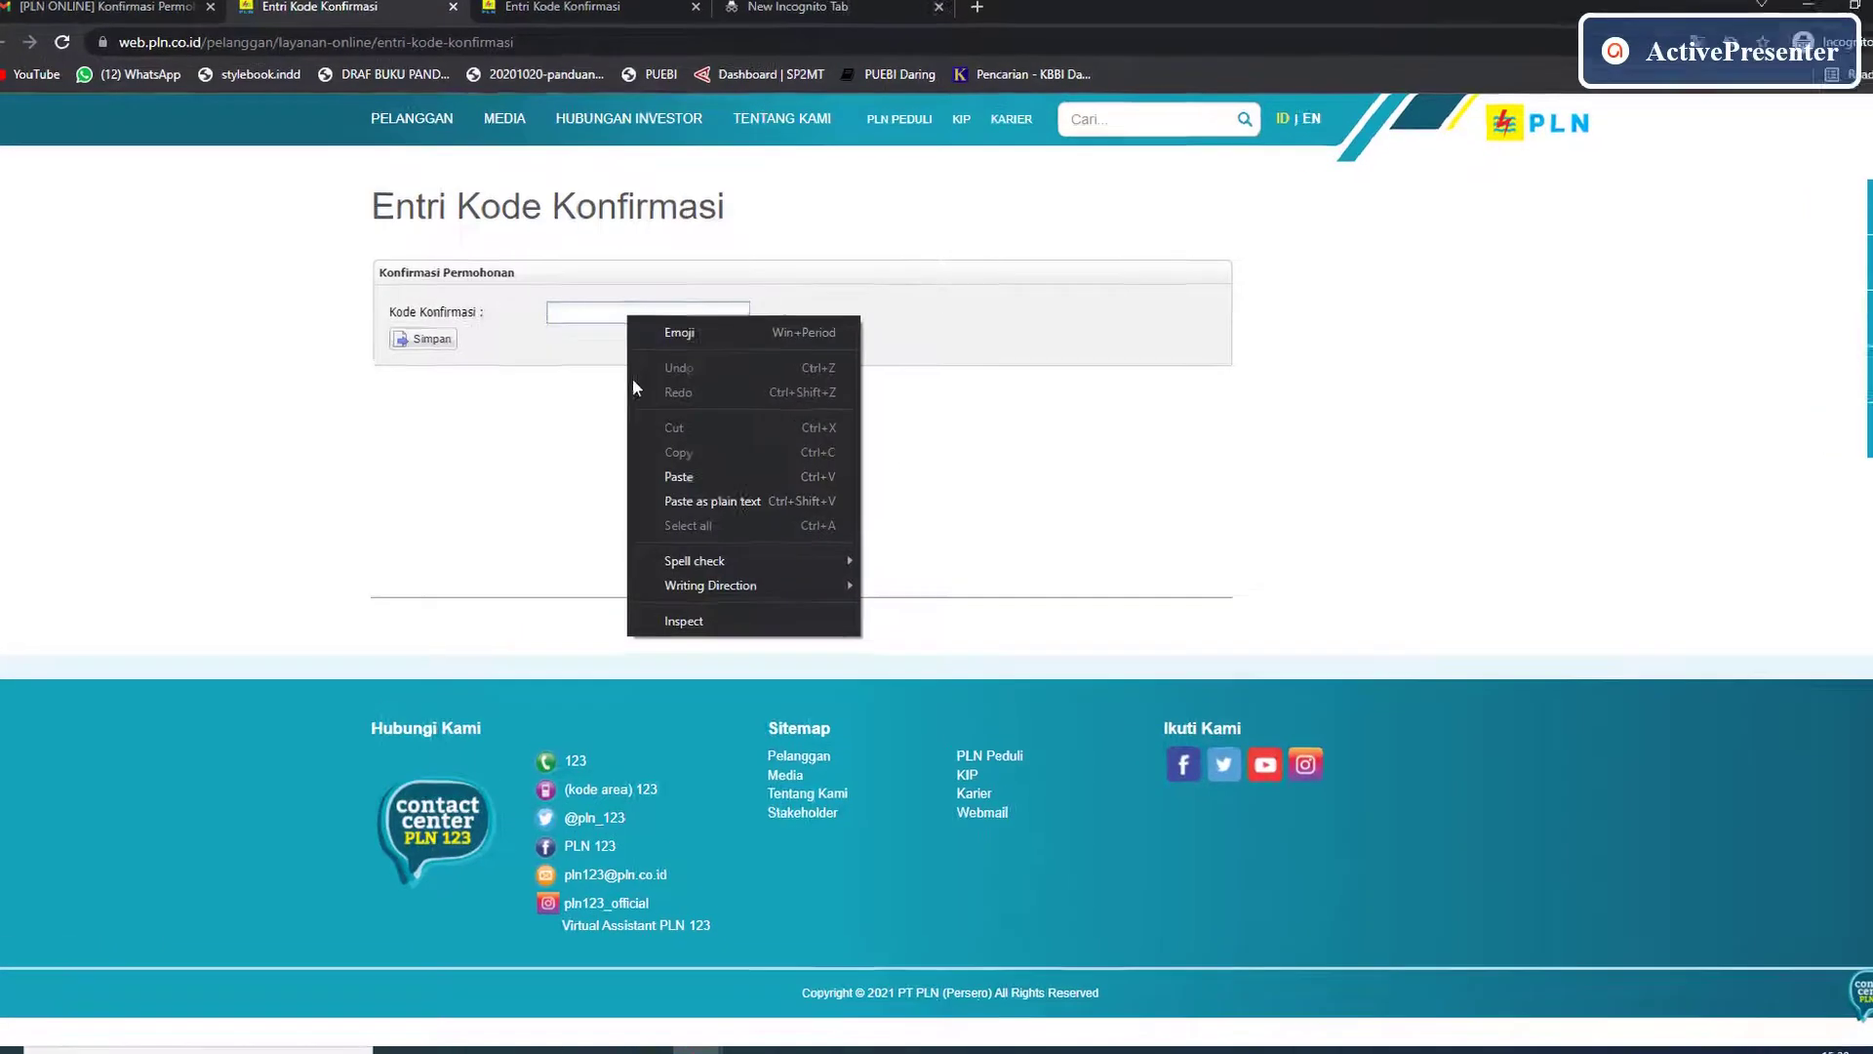
pyautogui.click(541, 381)
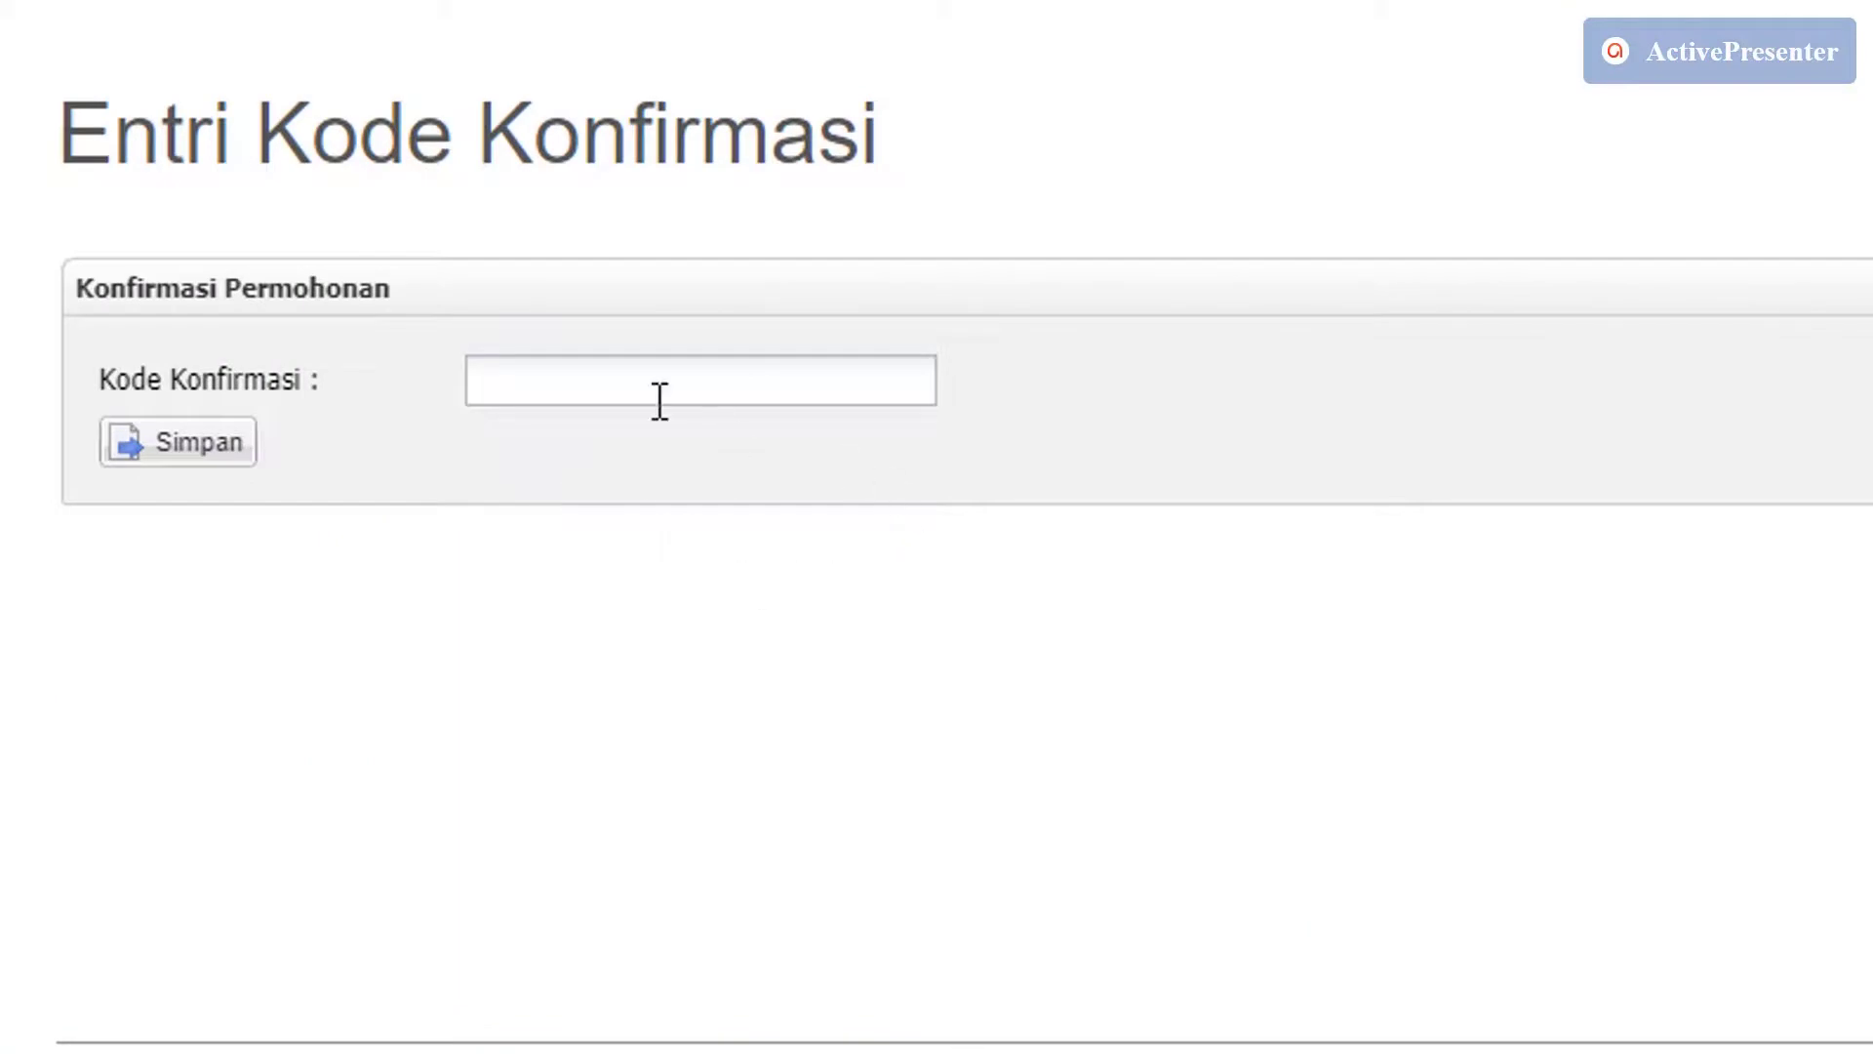
pyautogui.click(657, 395)
pyautogui.rightClick(659, 393)
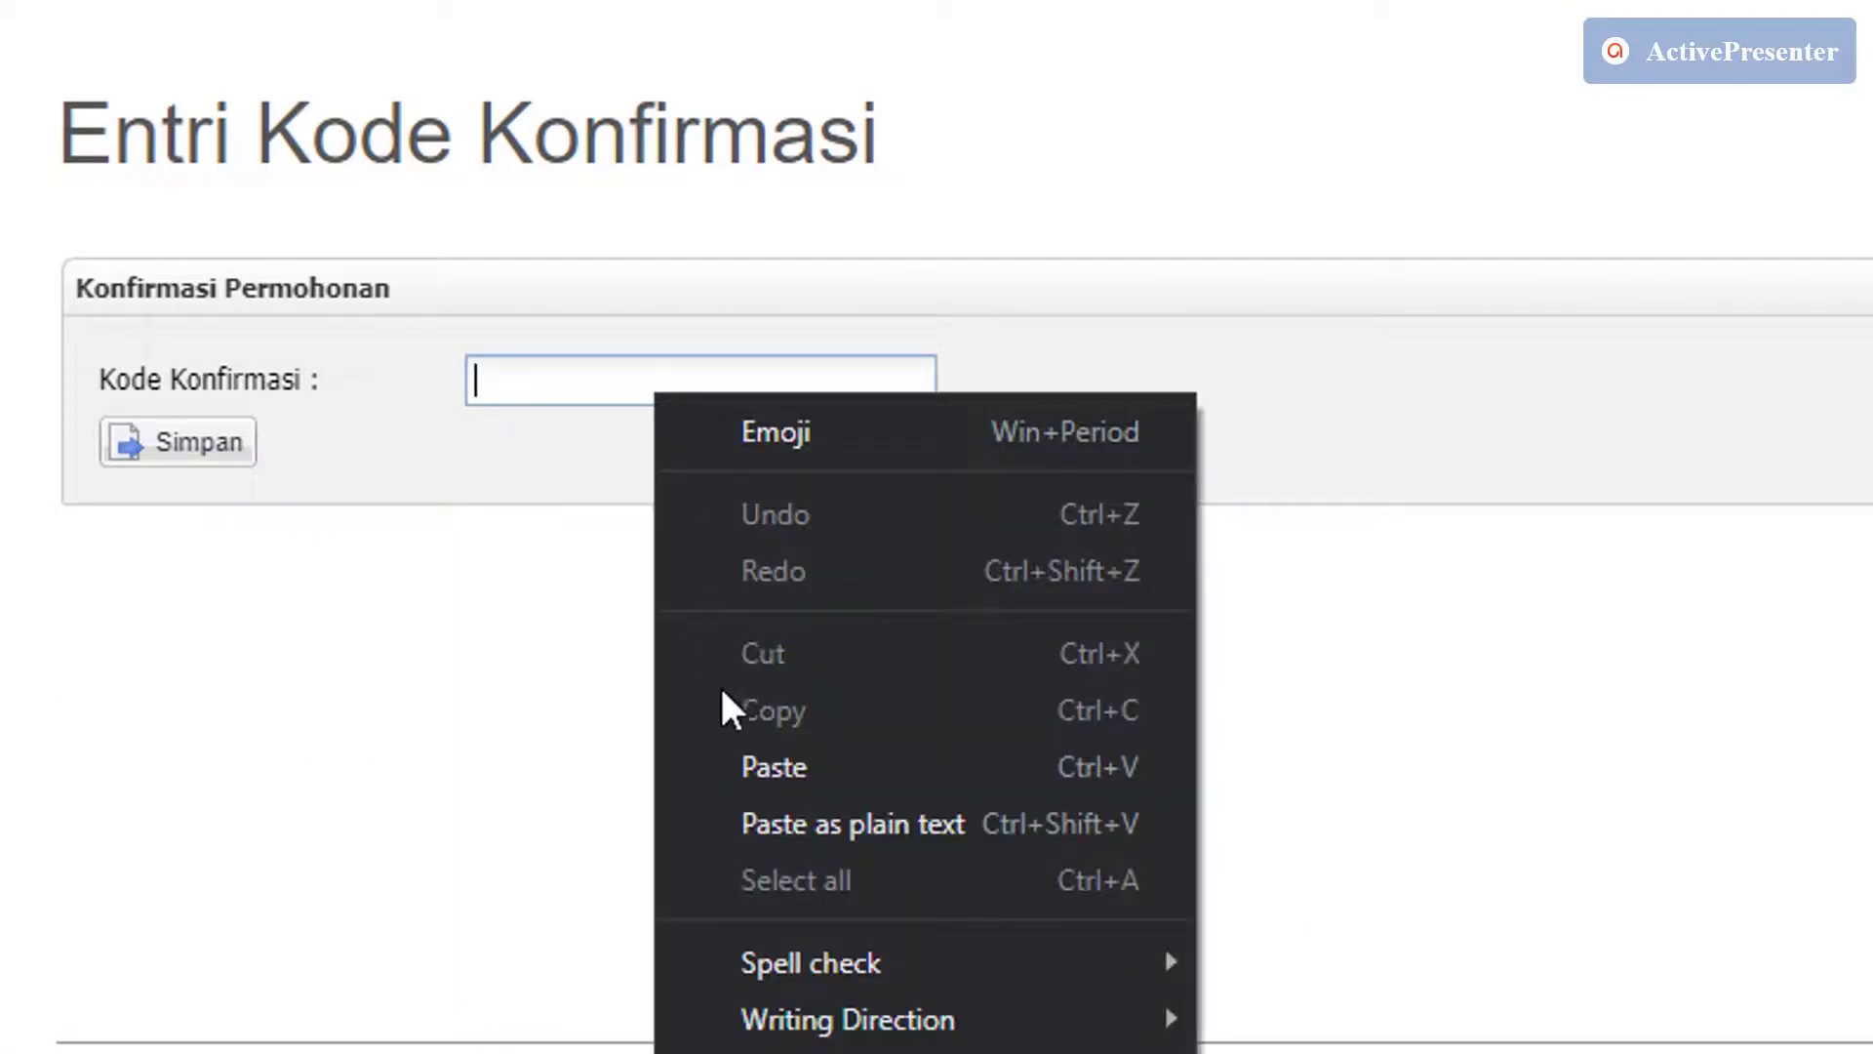
pyautogui.click(775, 766)
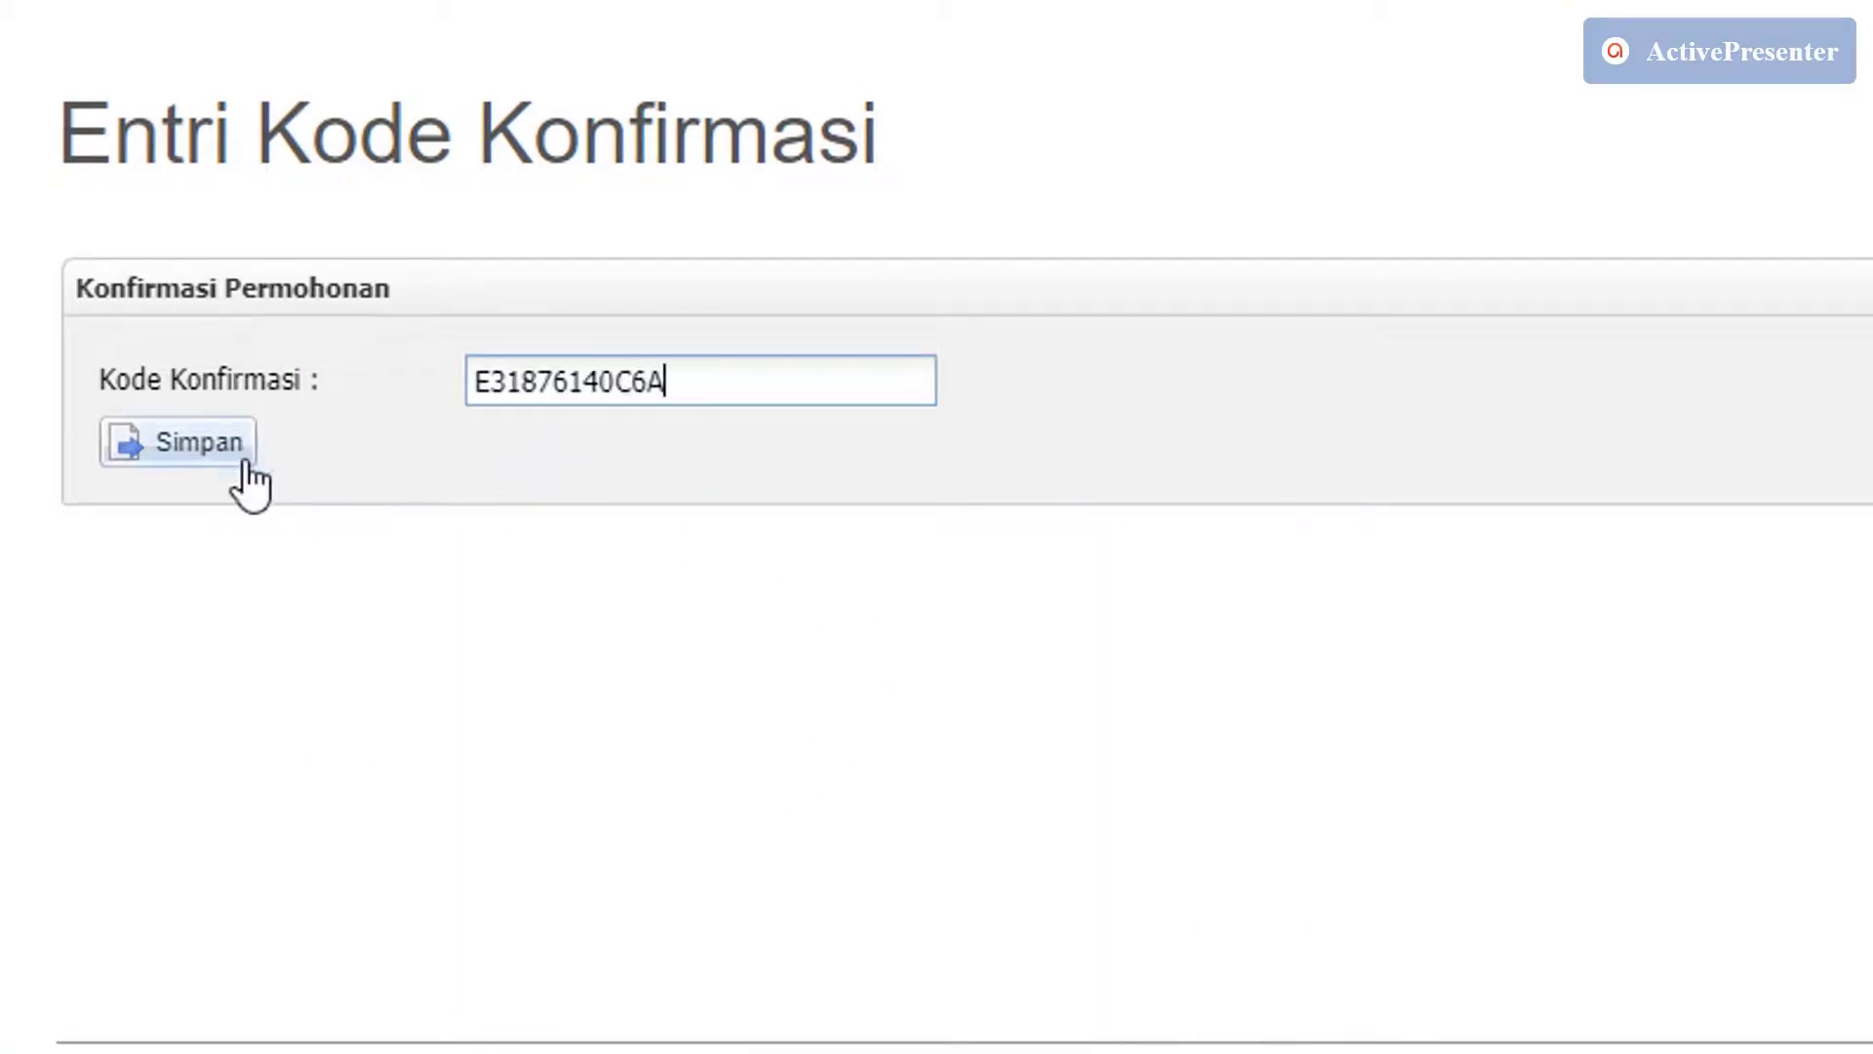
pyautogui.click(215, 454)
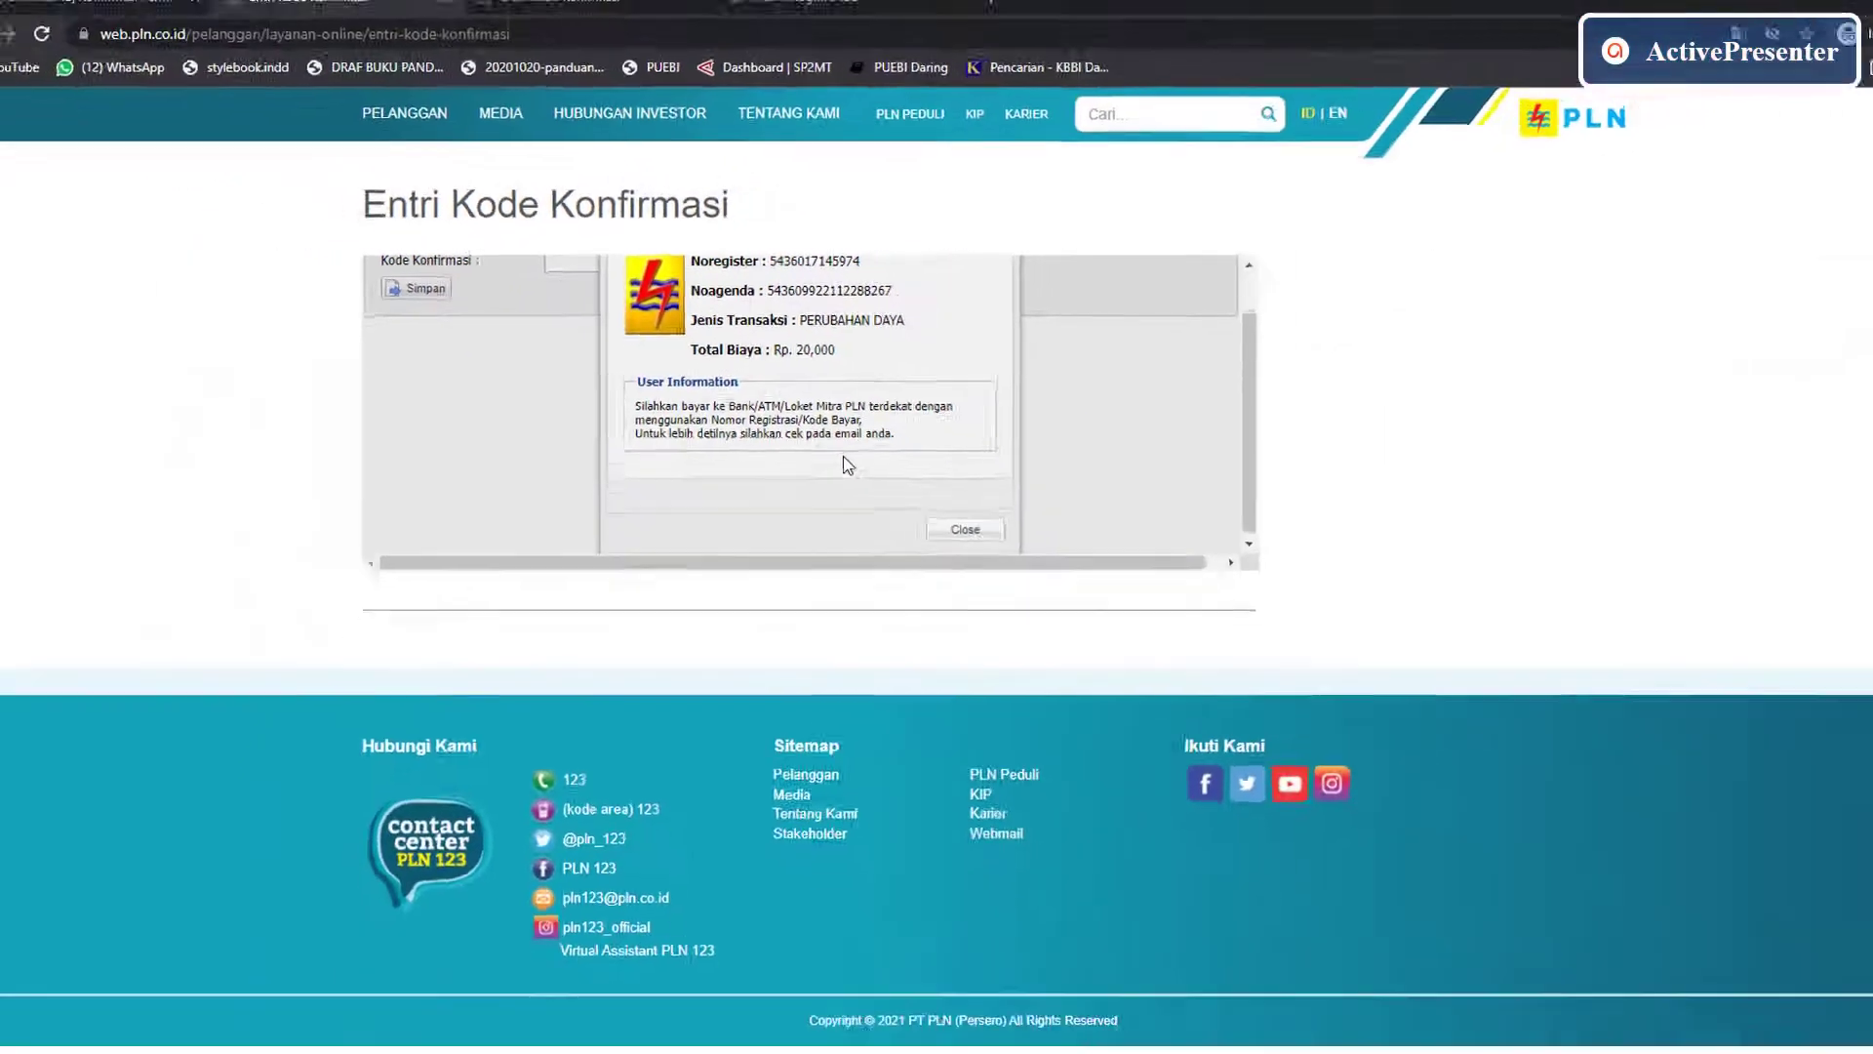
pyautogui.click(939, 510)
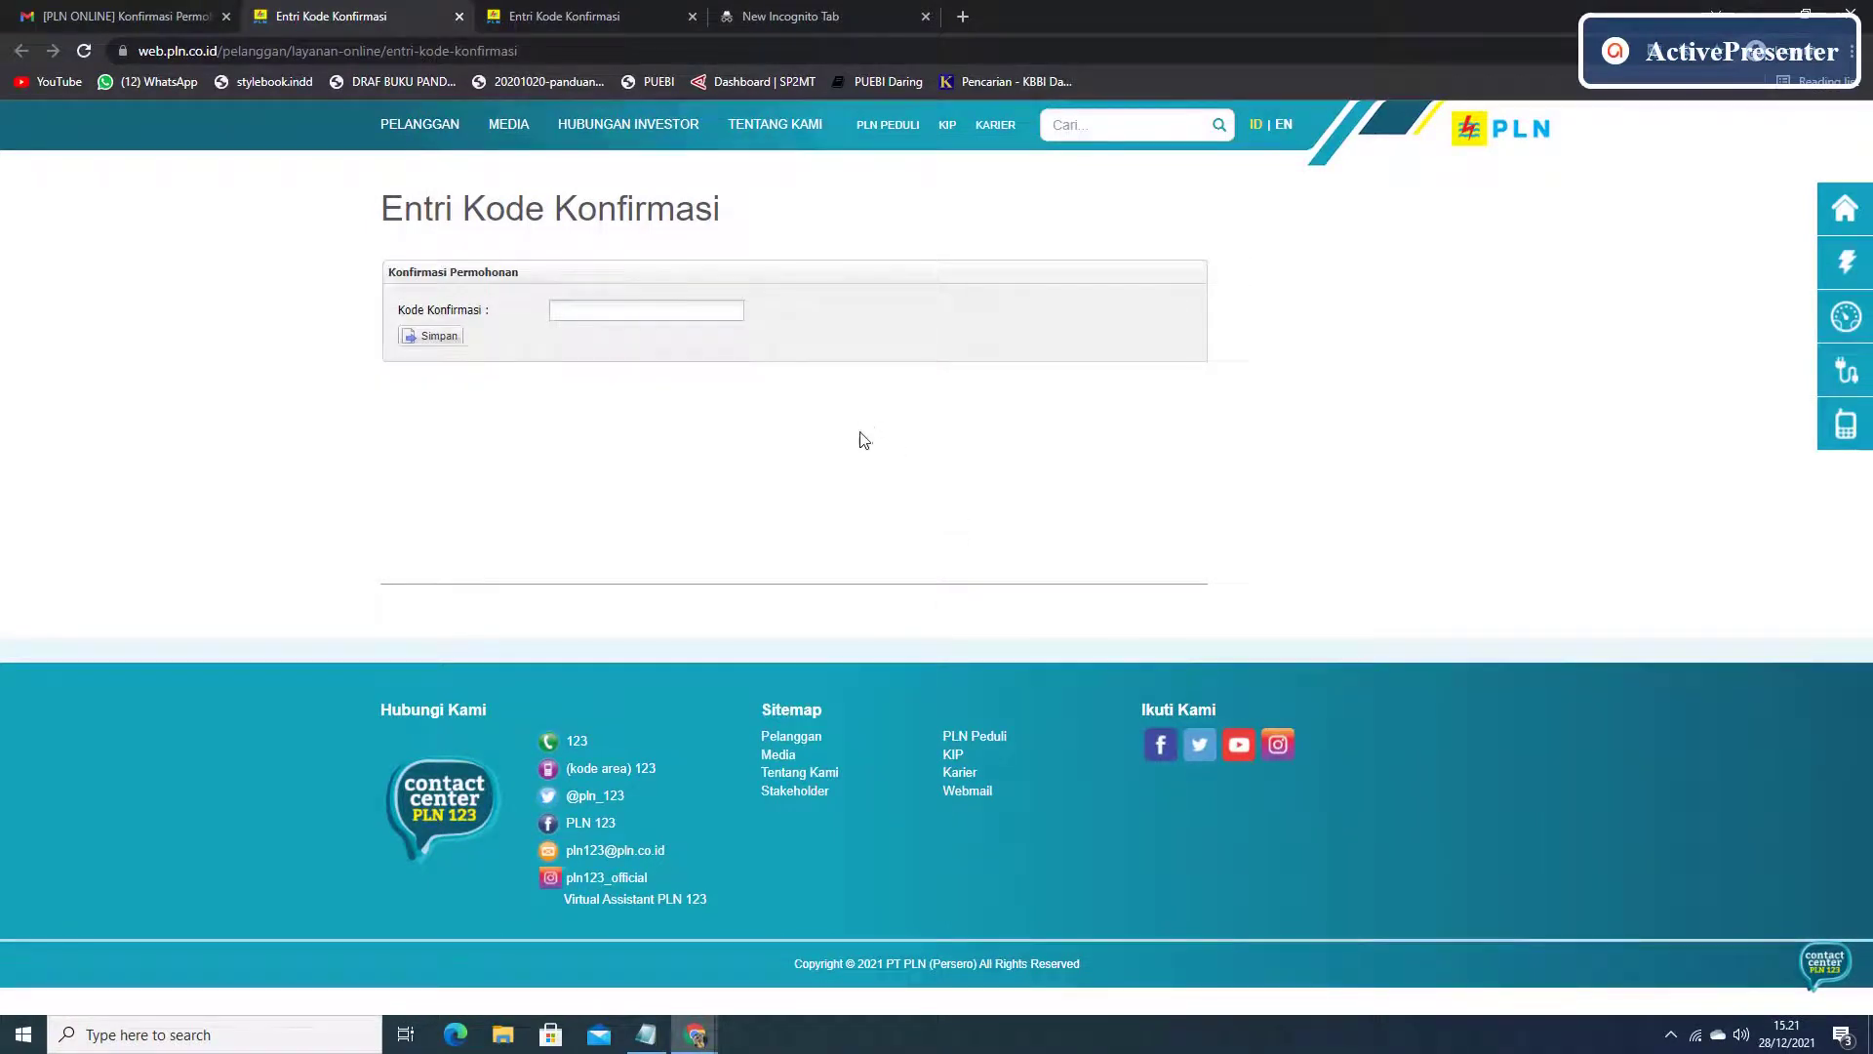
# Open PLN's PERUBAHAN DAYA payment e-mail in Gmail and copy its kode bayar.
pyautogui.click(149, 15)
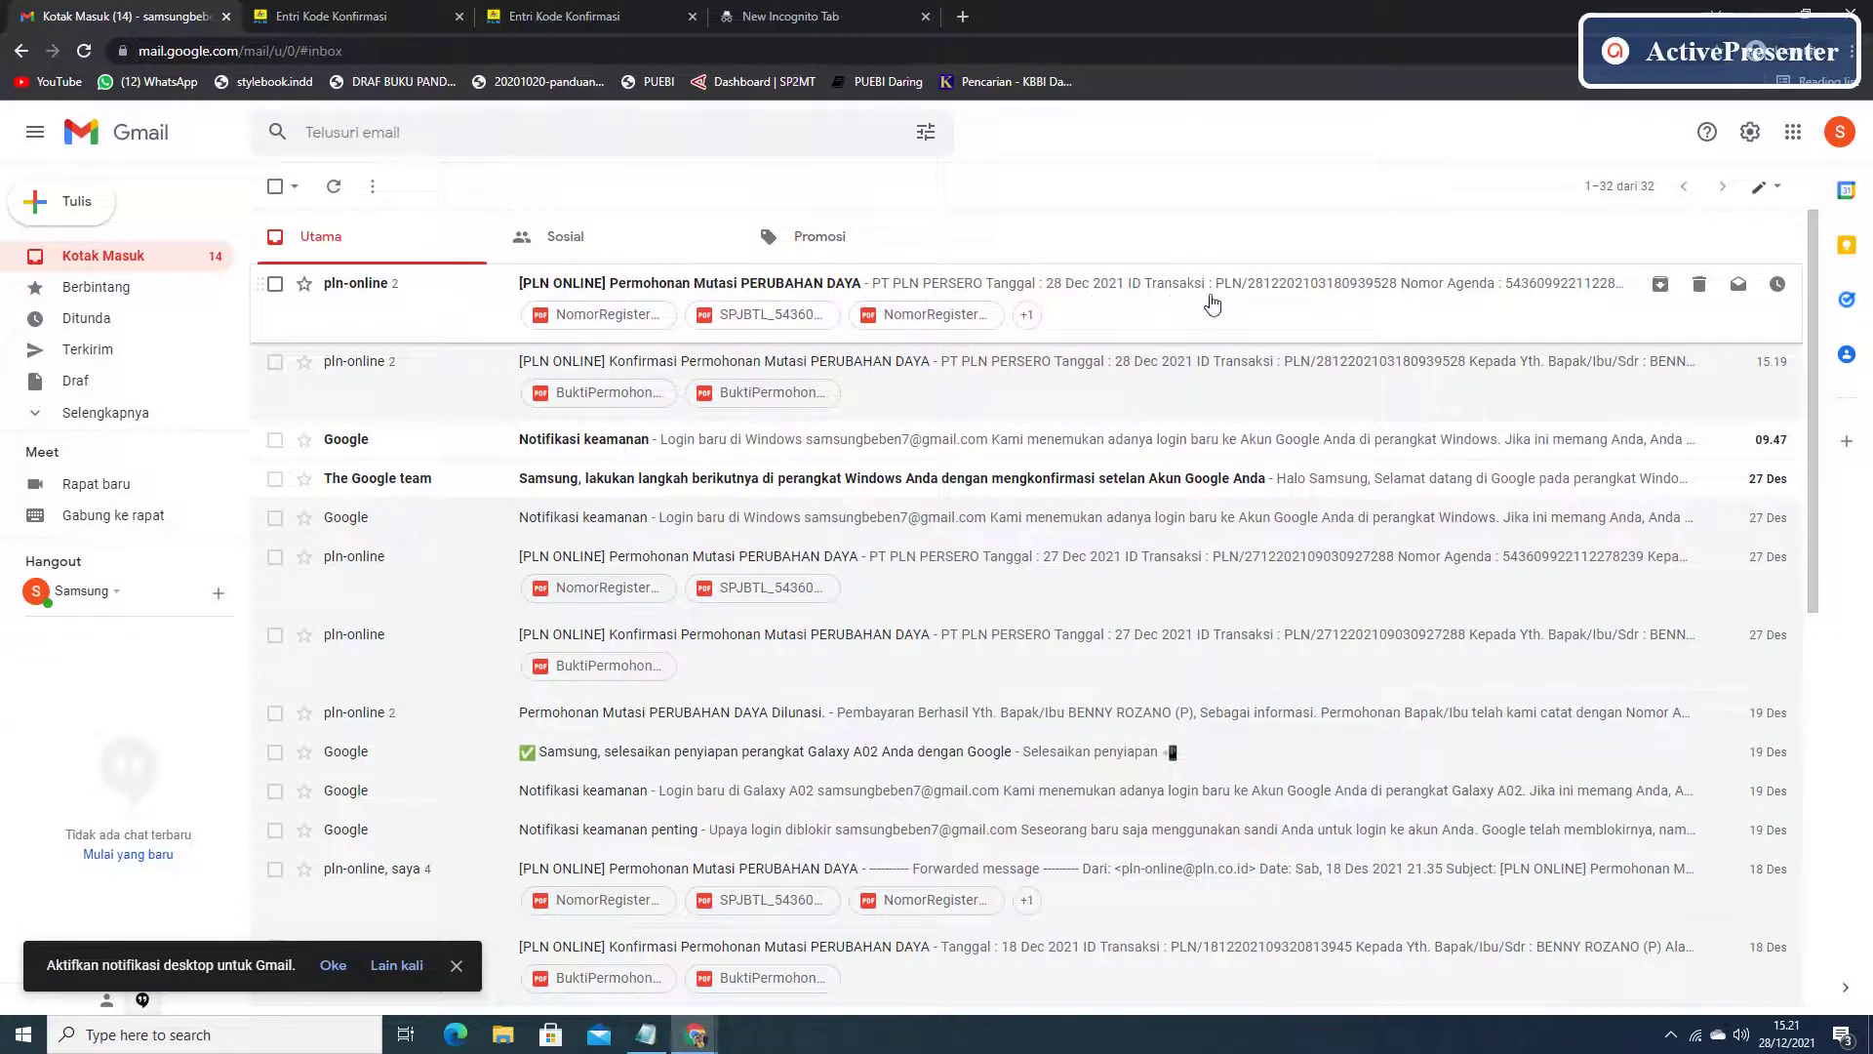
pyautogui.click(1064, 288)
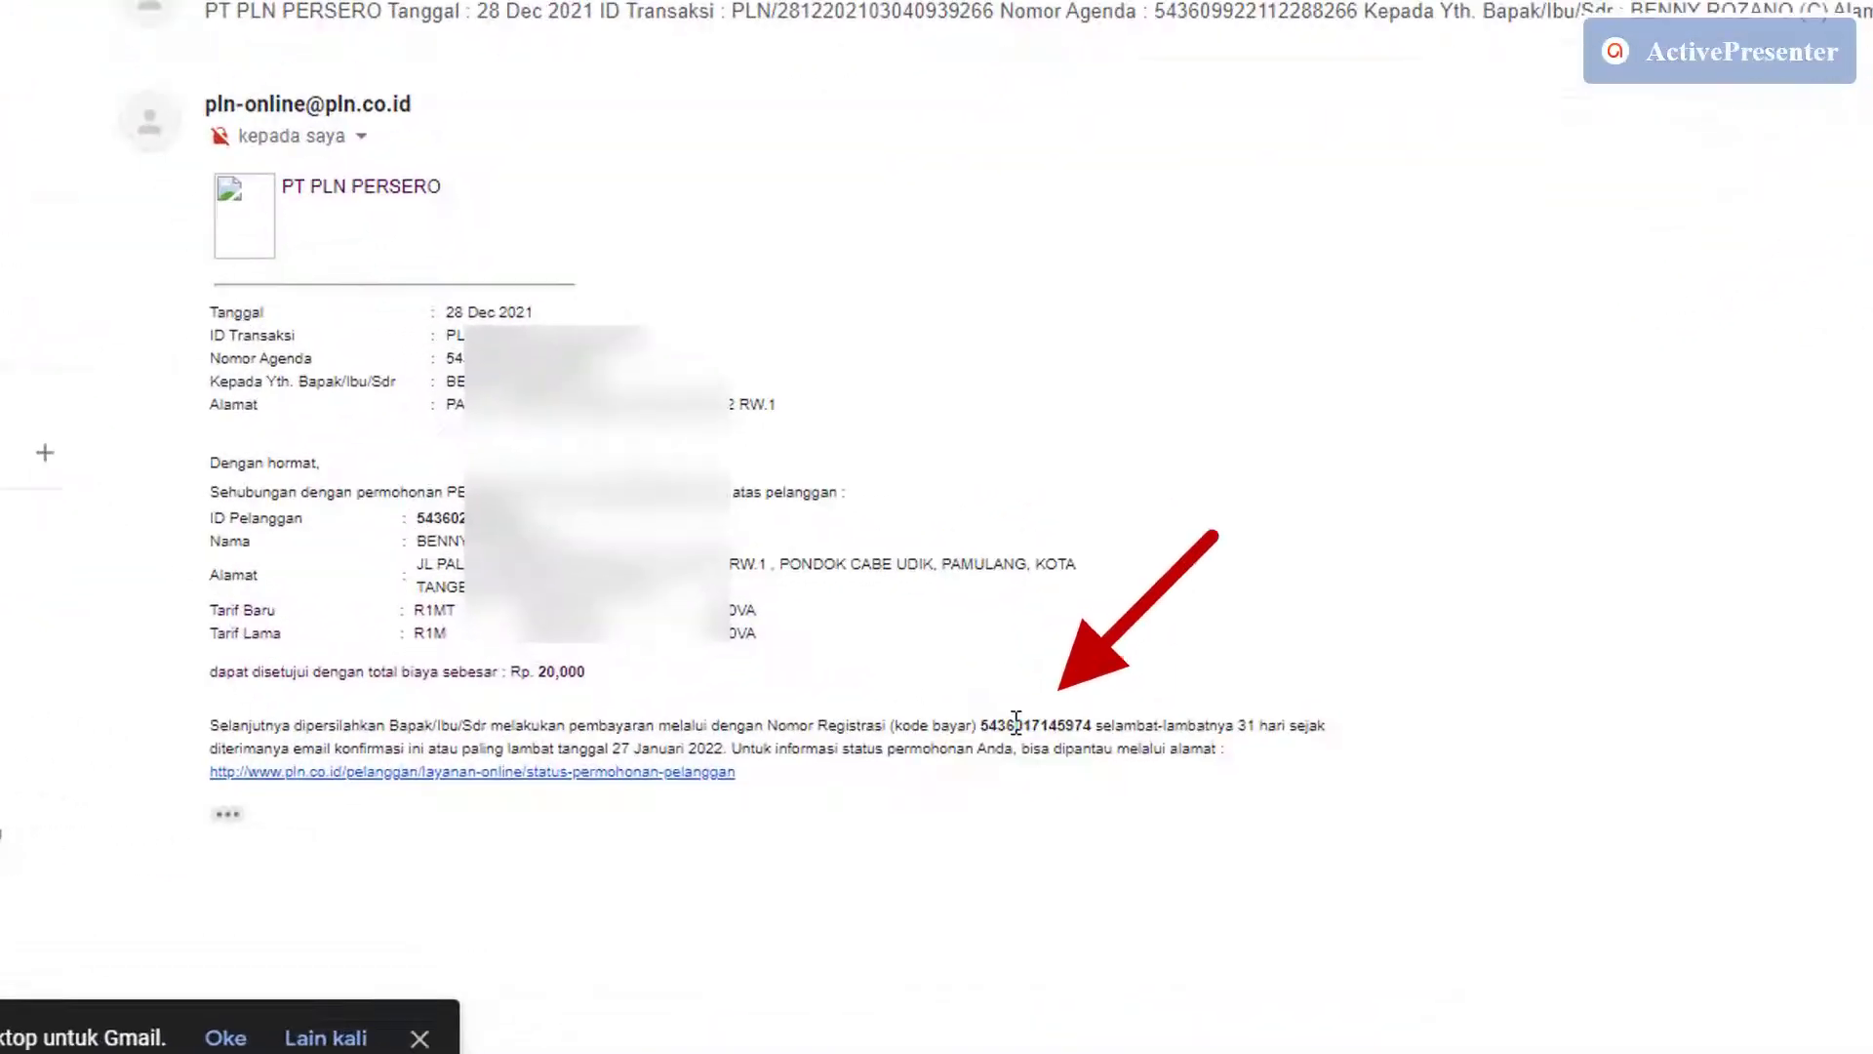
pyautogui.moveTo(981, 724); pyautogui.dragTo(1027, 734)
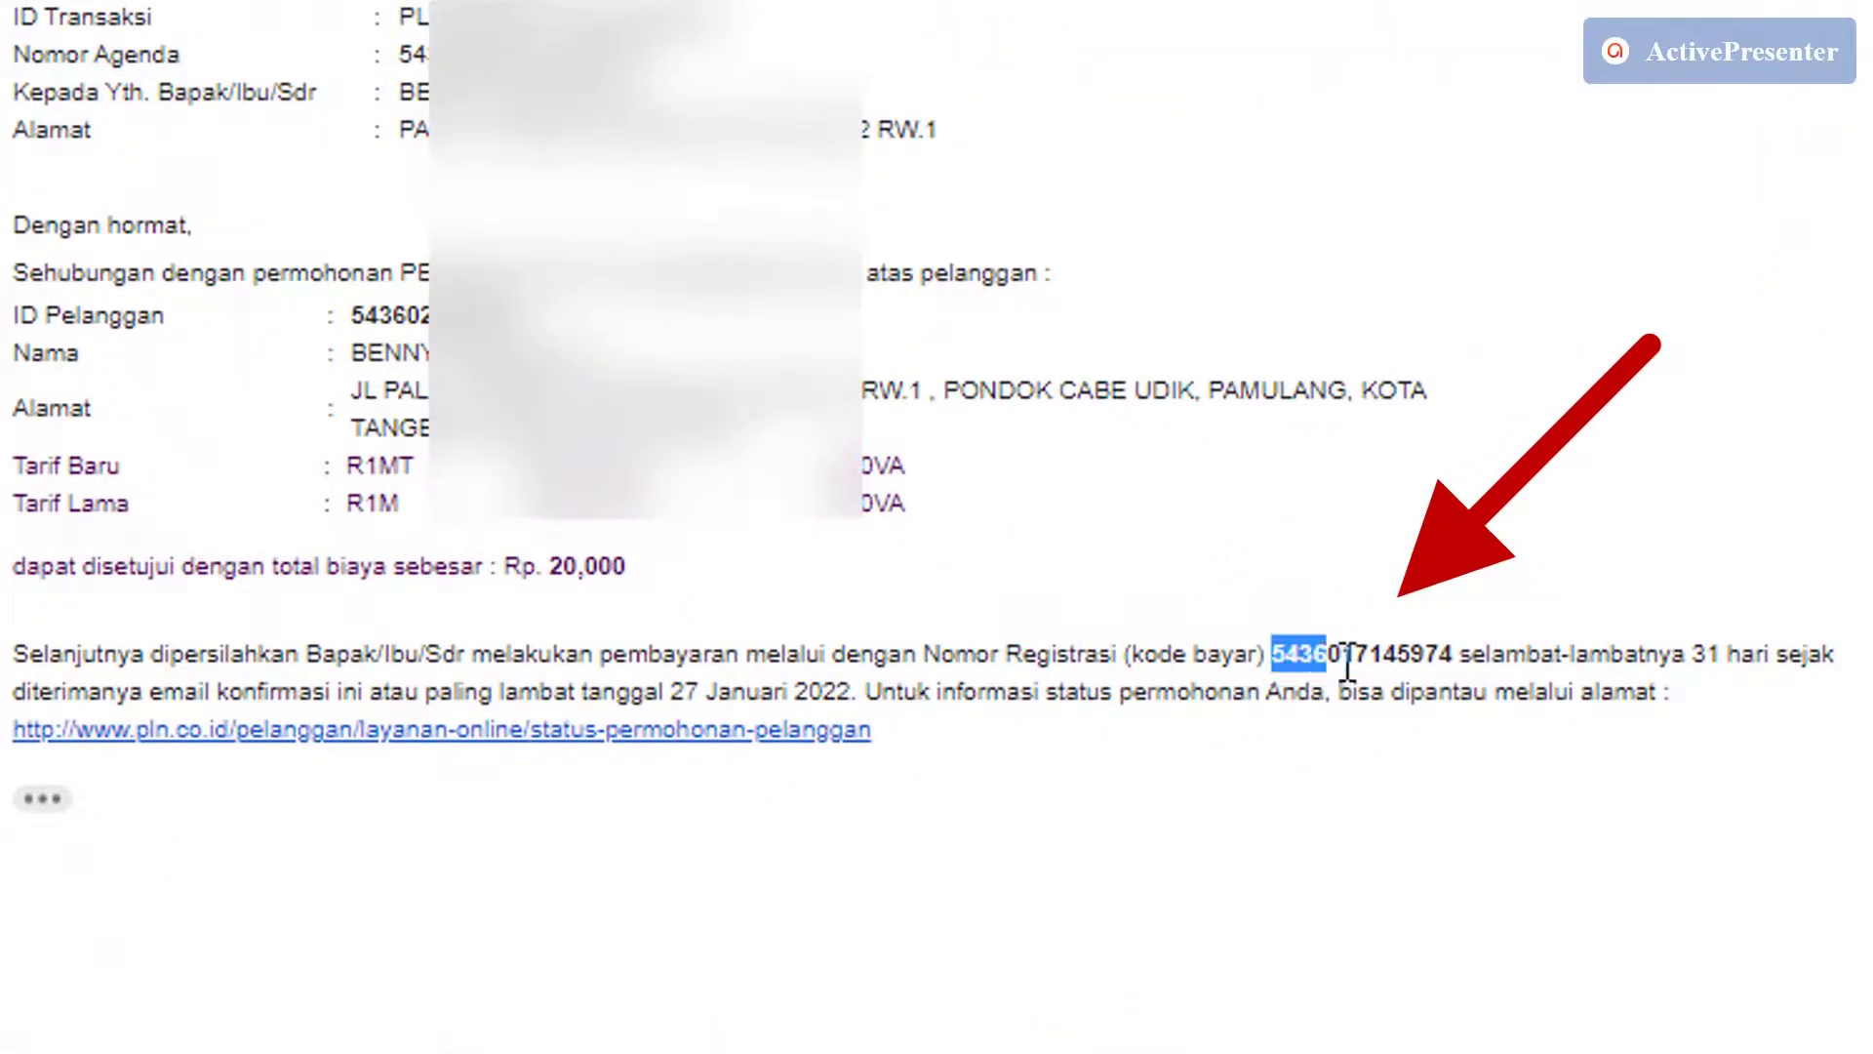
pyautogui.moveTo(1347, 667); pyautogui.dragTo(1452, 672)
pyautogui.rightClick(1452, 672)
pyautogui.click(1487, 694)
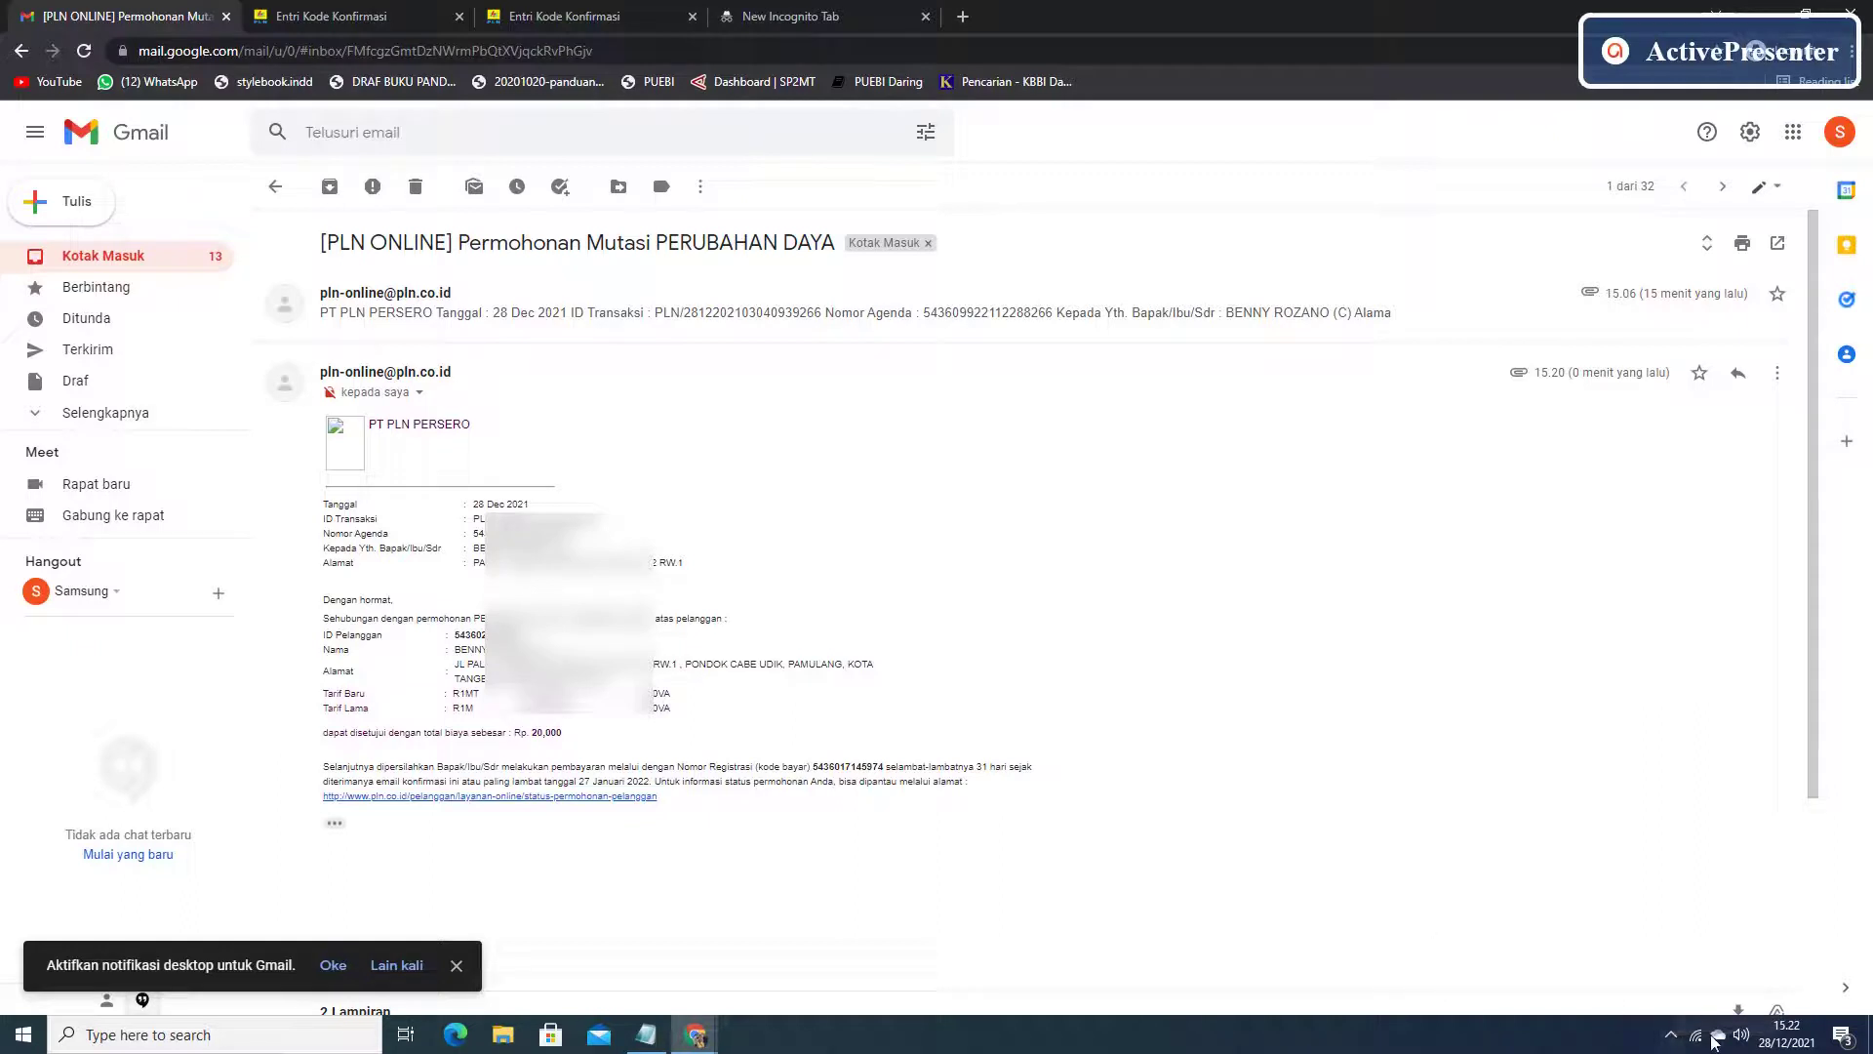
# Bring up the BNI Mobile Banking login page on the phone.
pyautogui.click(1672, 1038)
pyautogui.click(1671, 995)
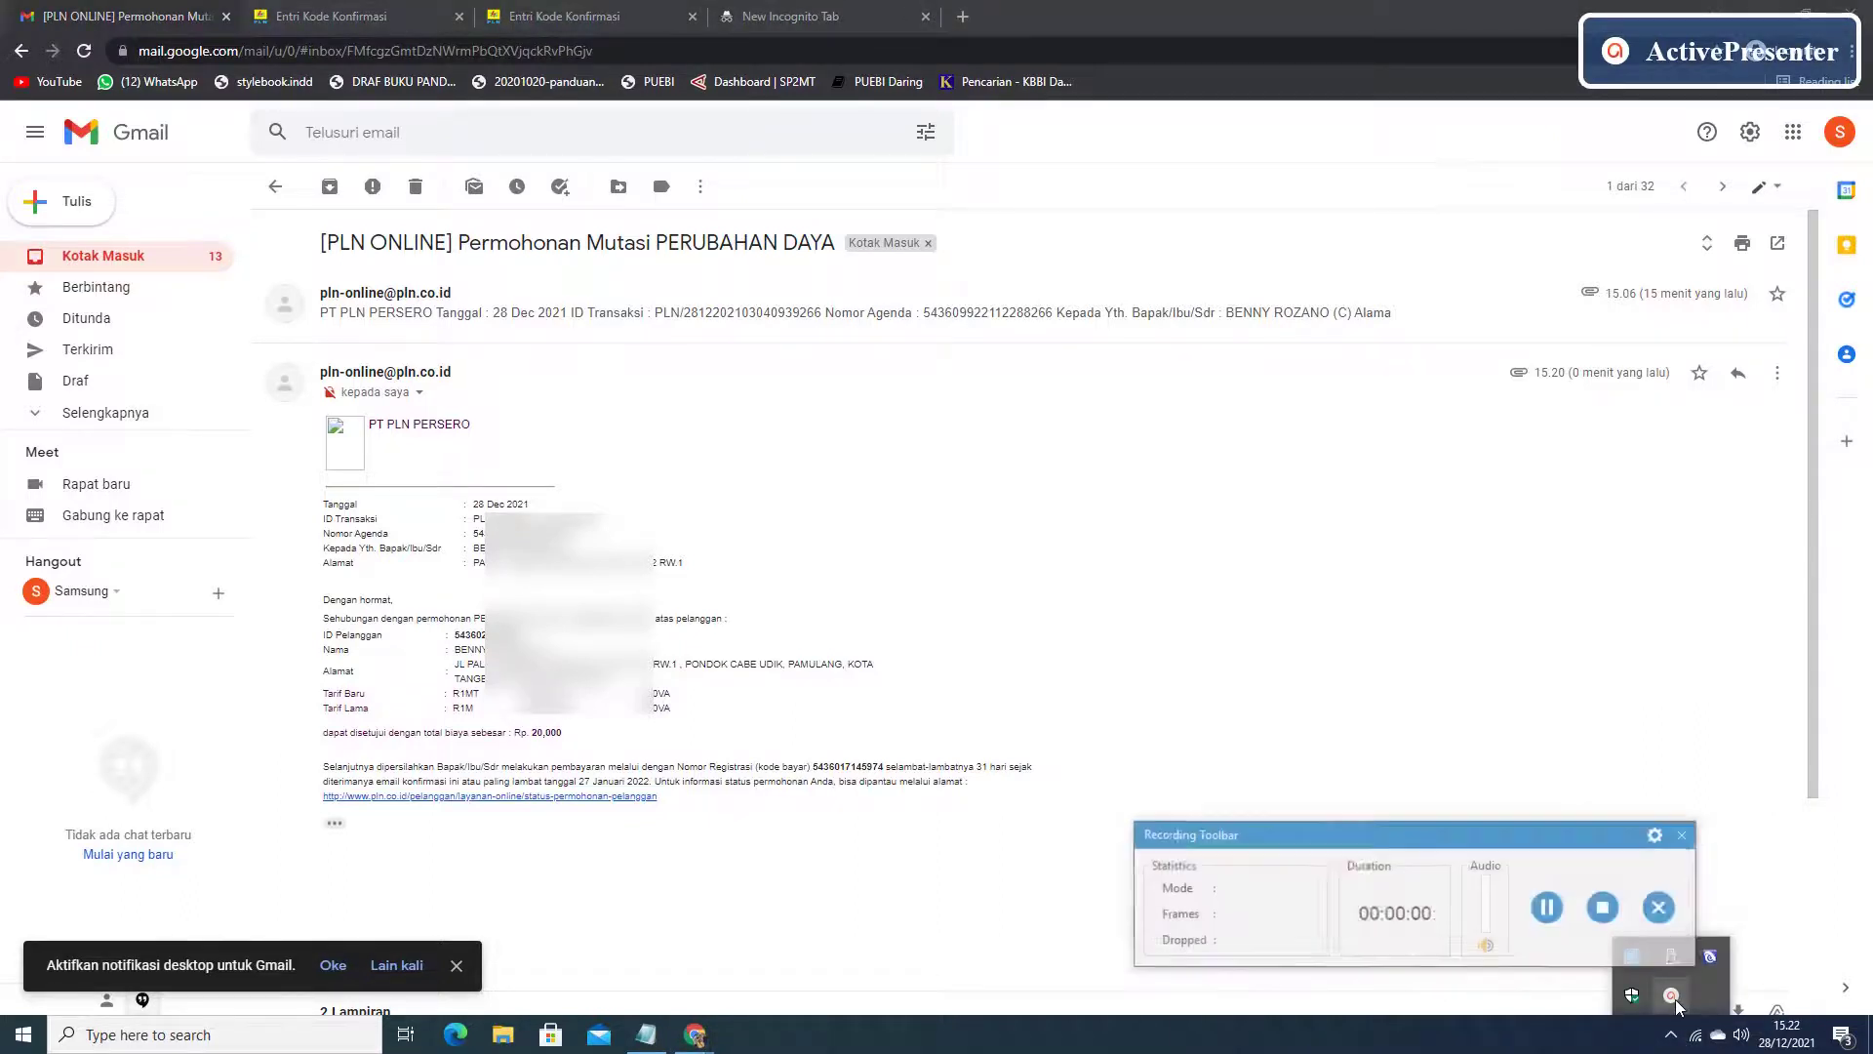
pyautogui.click(1605, 918)
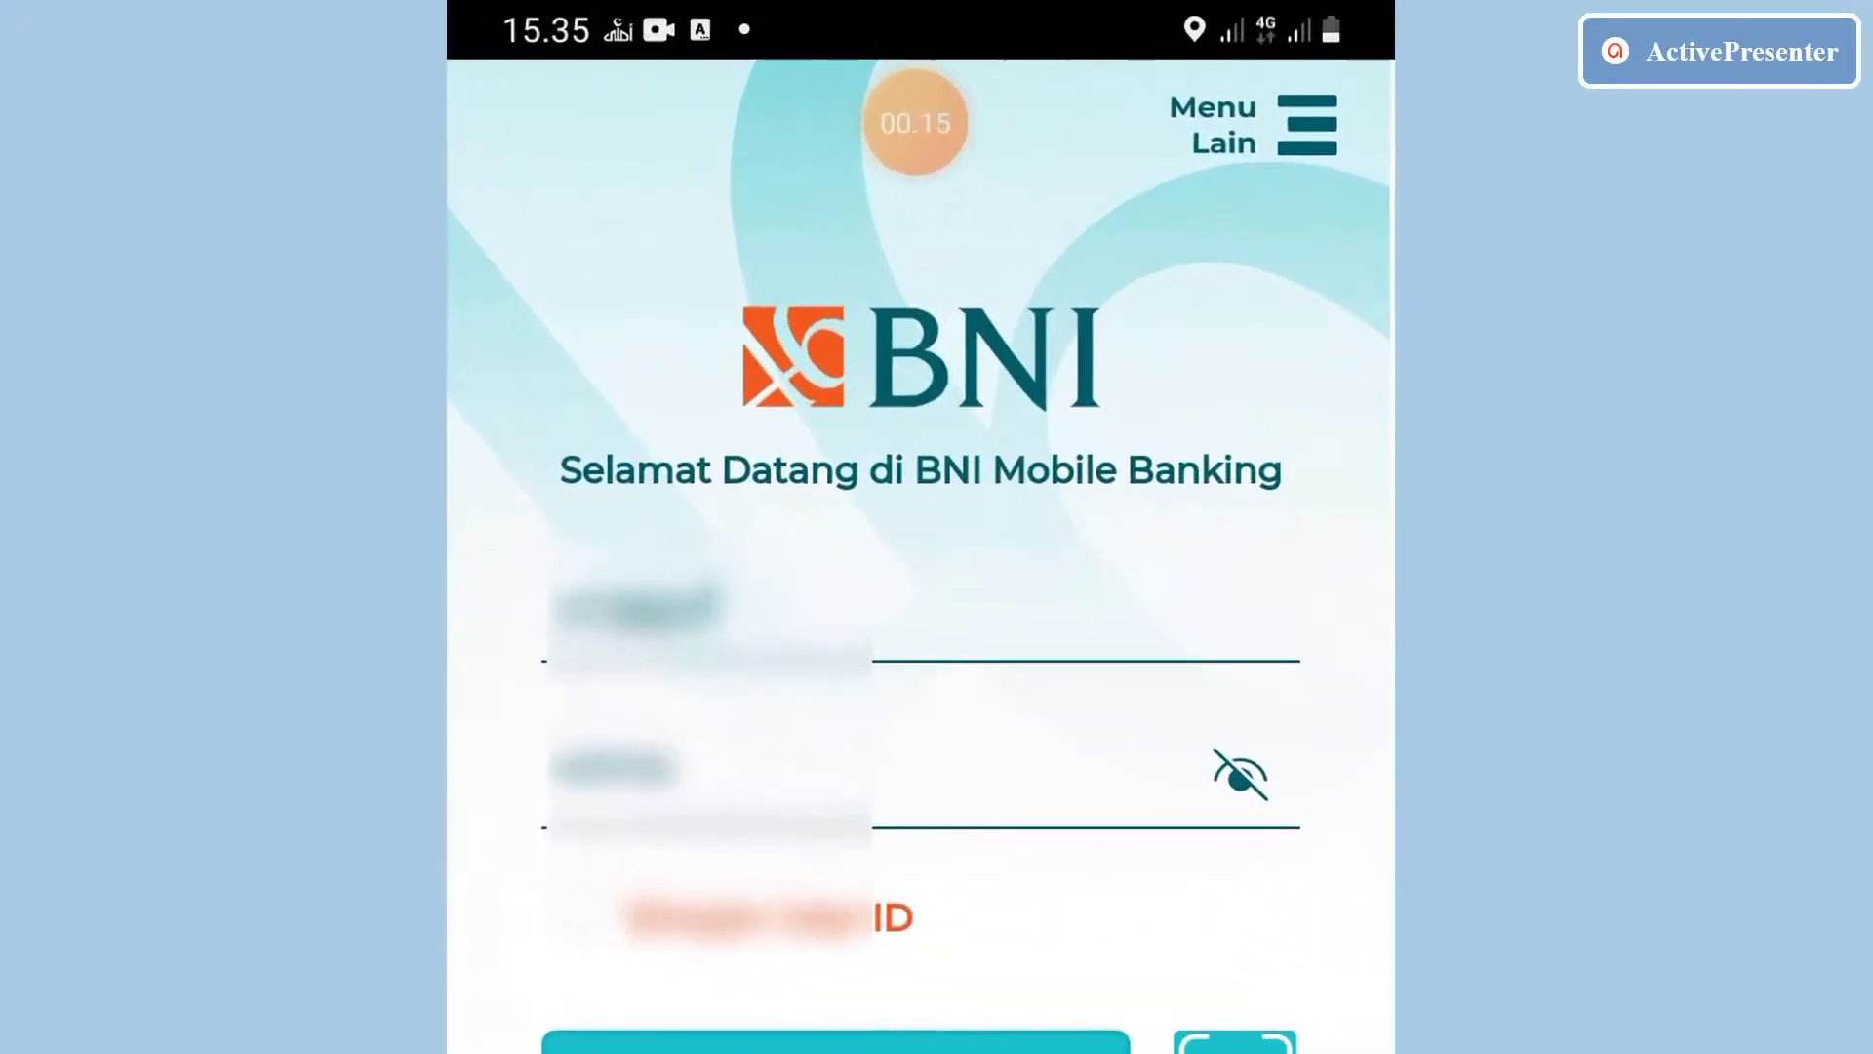
# Log in to BNI Mobile Banking with the account password and dismiss the notification.
pyautogui.write('12')
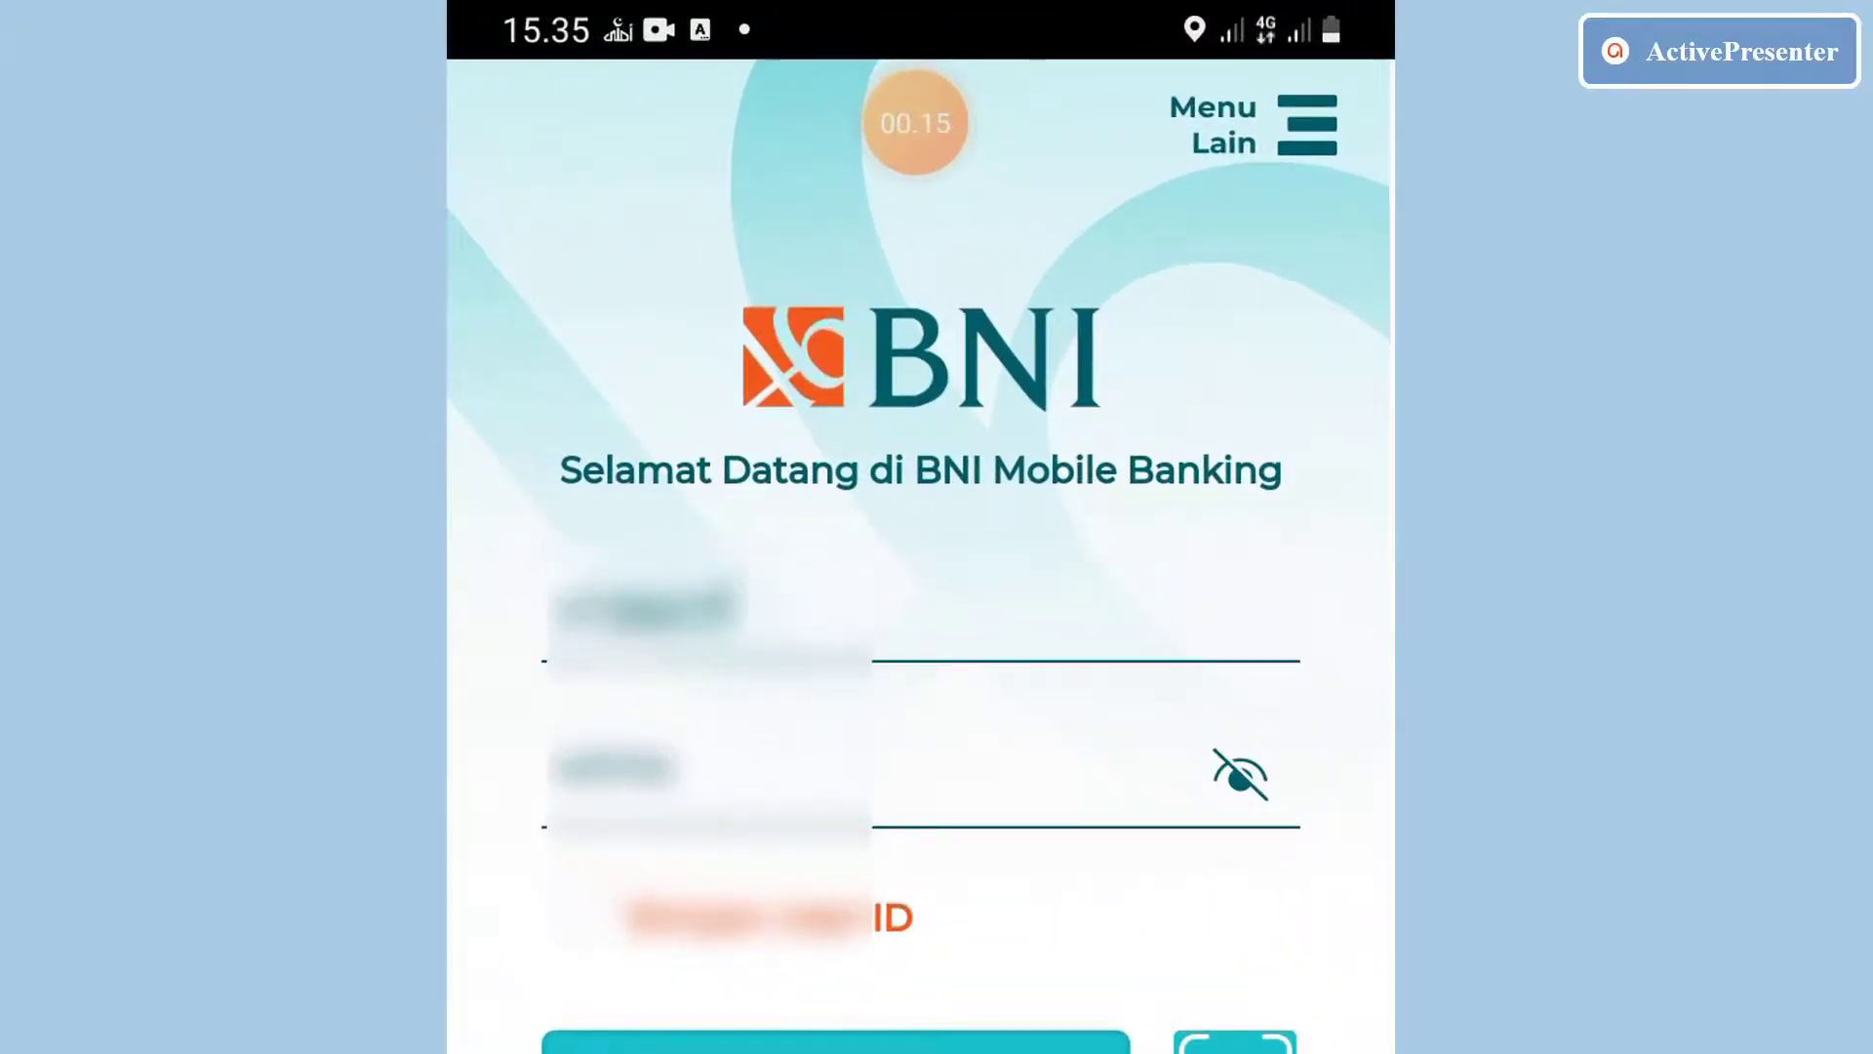
pyautogui.write('34567')
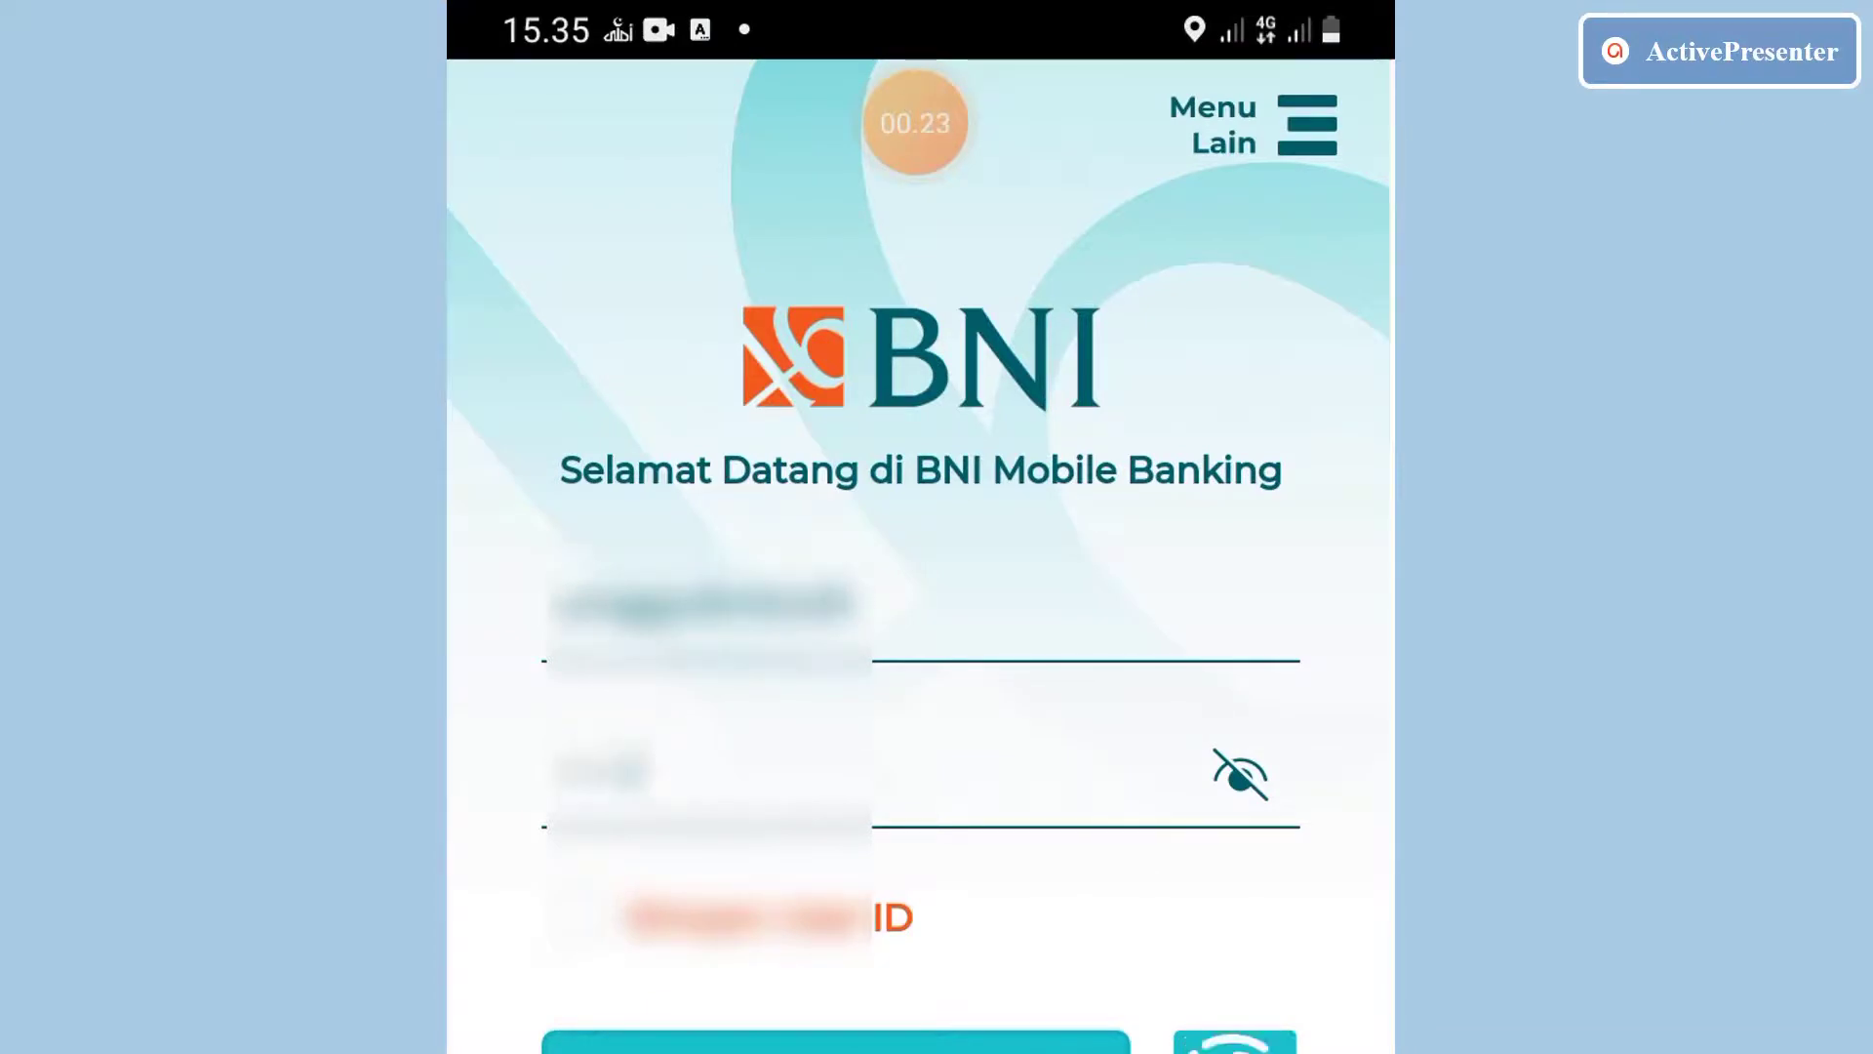
pyautogui.click(1032, 632)
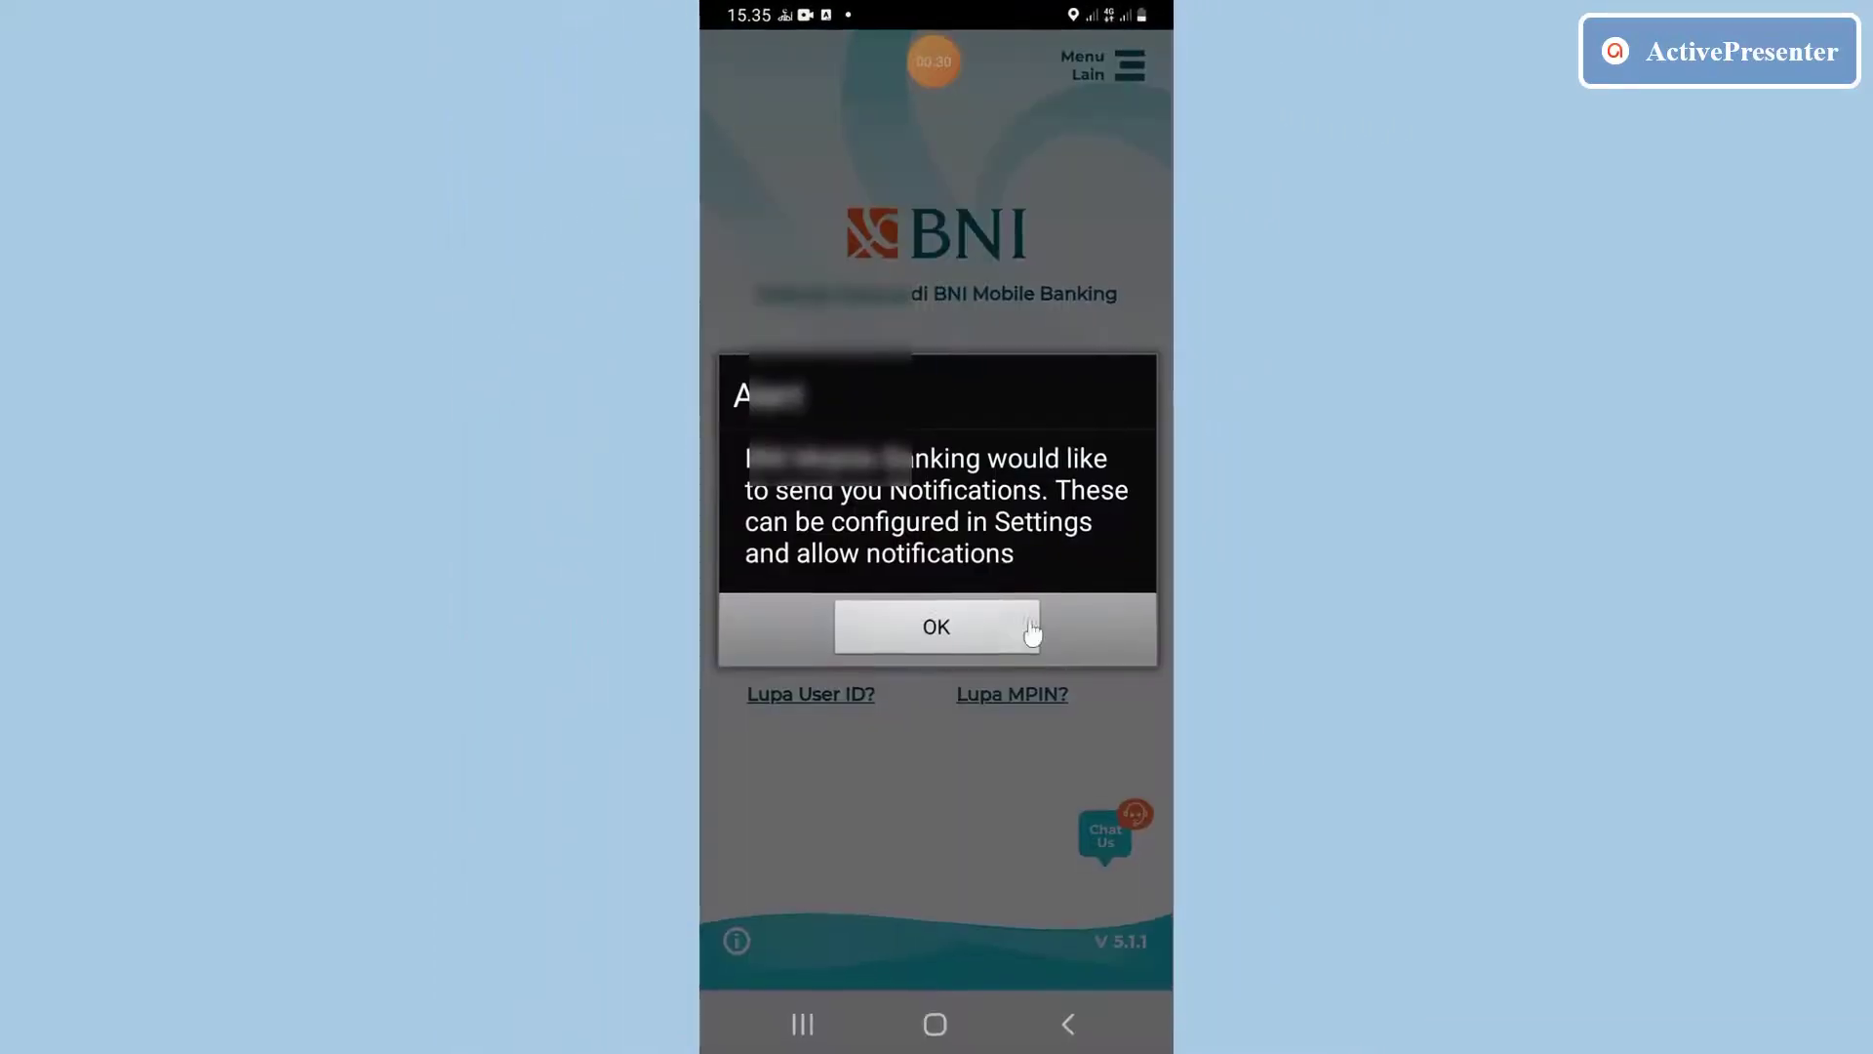
pyautogui.click(1032, 632)
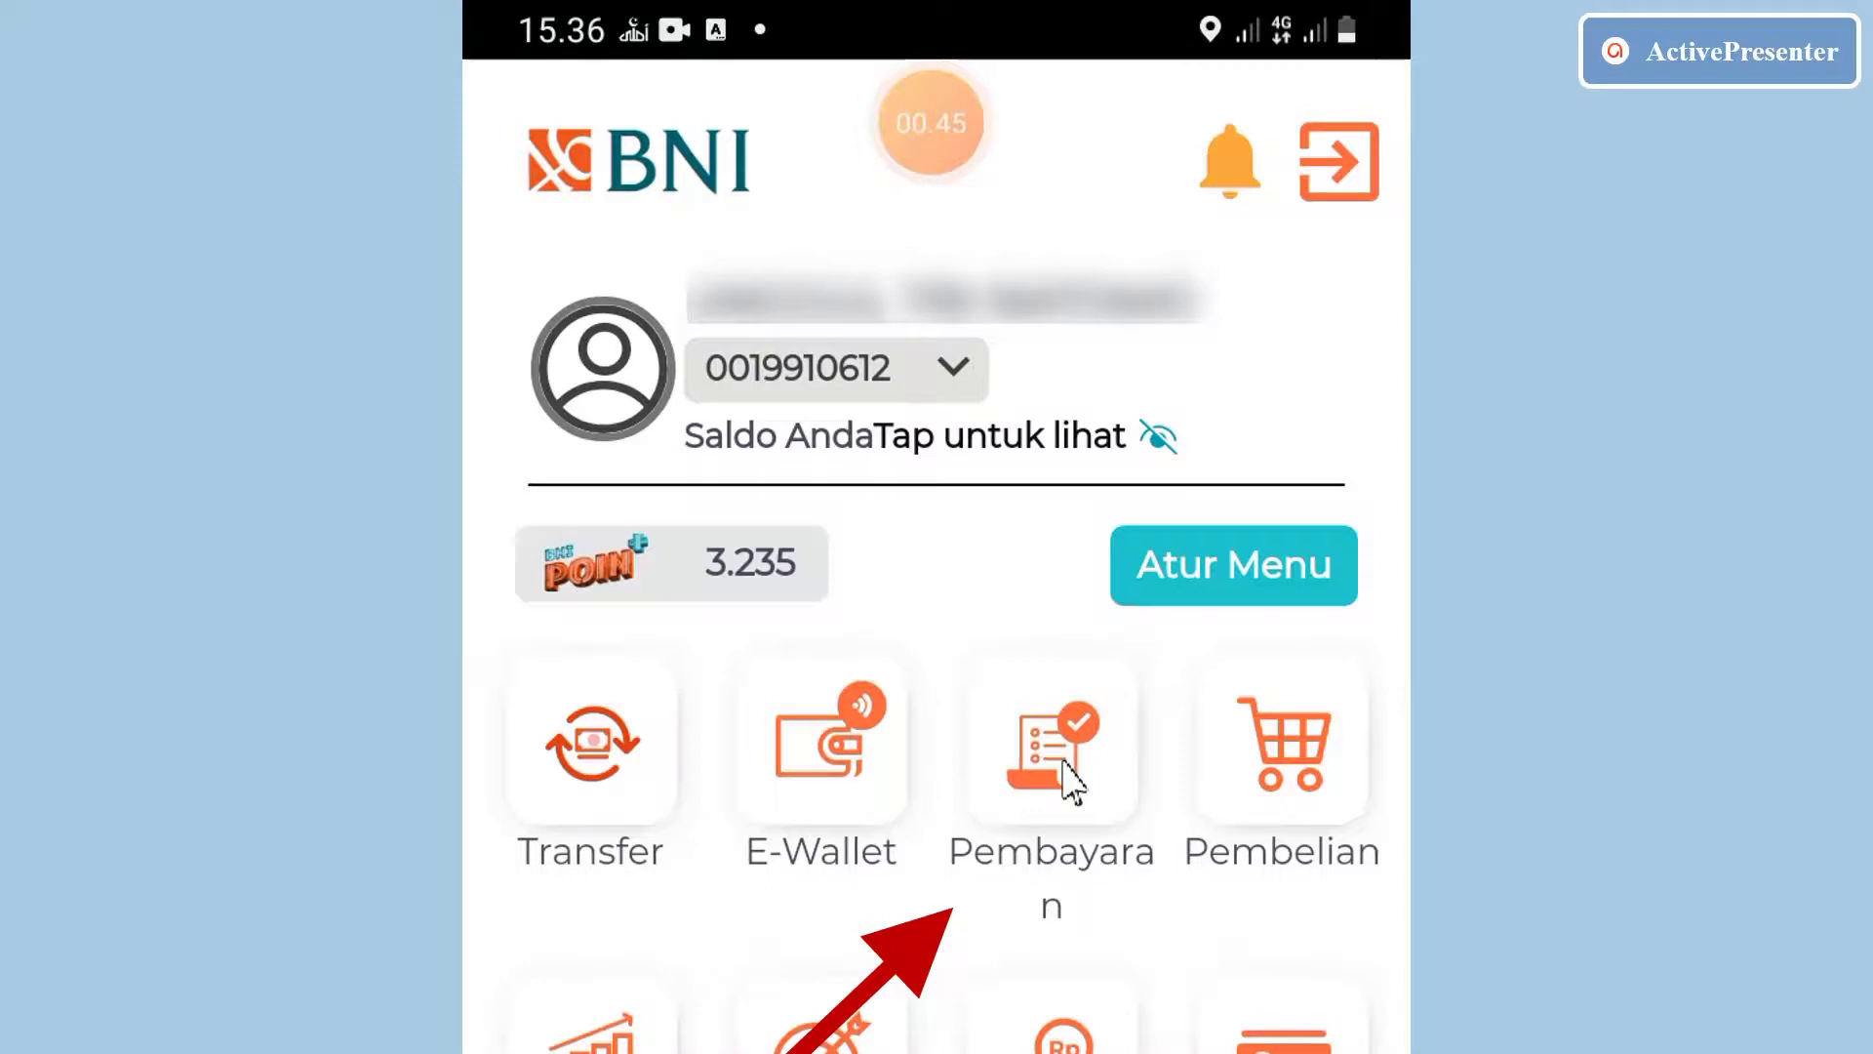
# Go to Pembayaran, then Listrik, and expand the PLN Jenis Layanan list.
pyautogui.click(1065, 777)
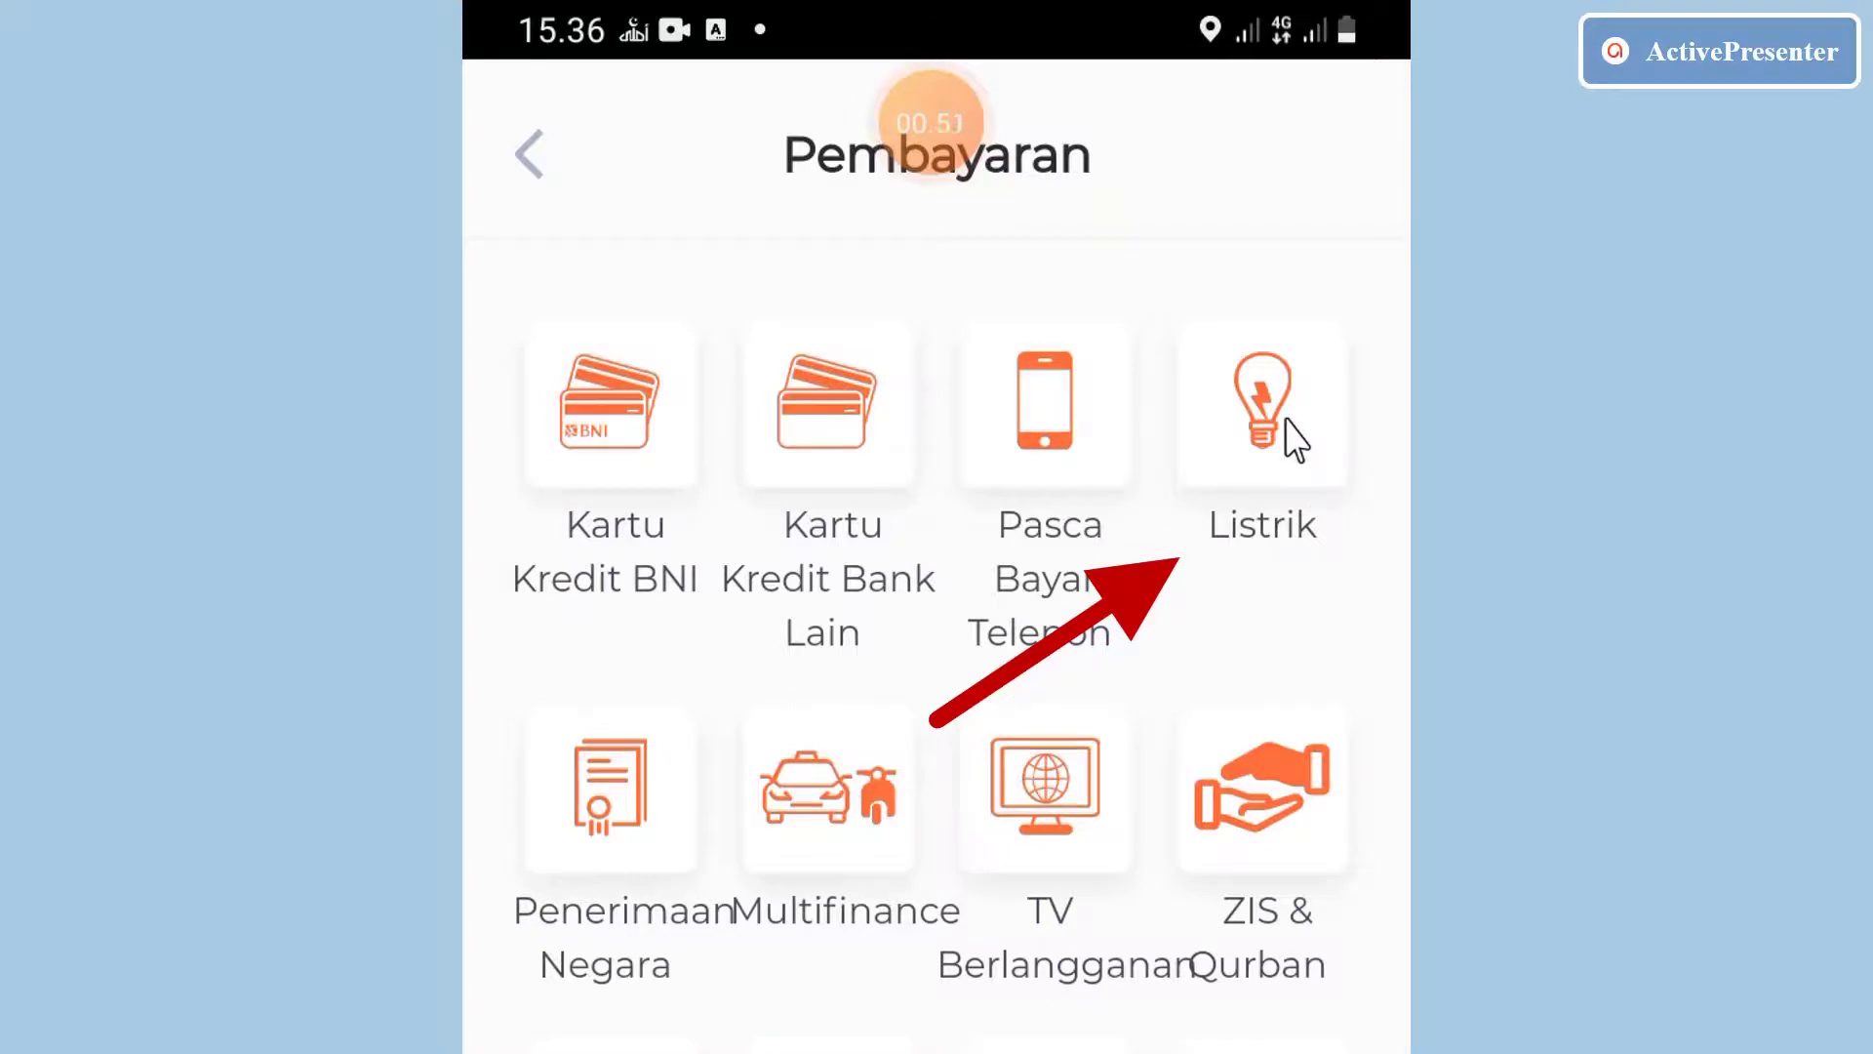
pyautogui.click(1294, 441)
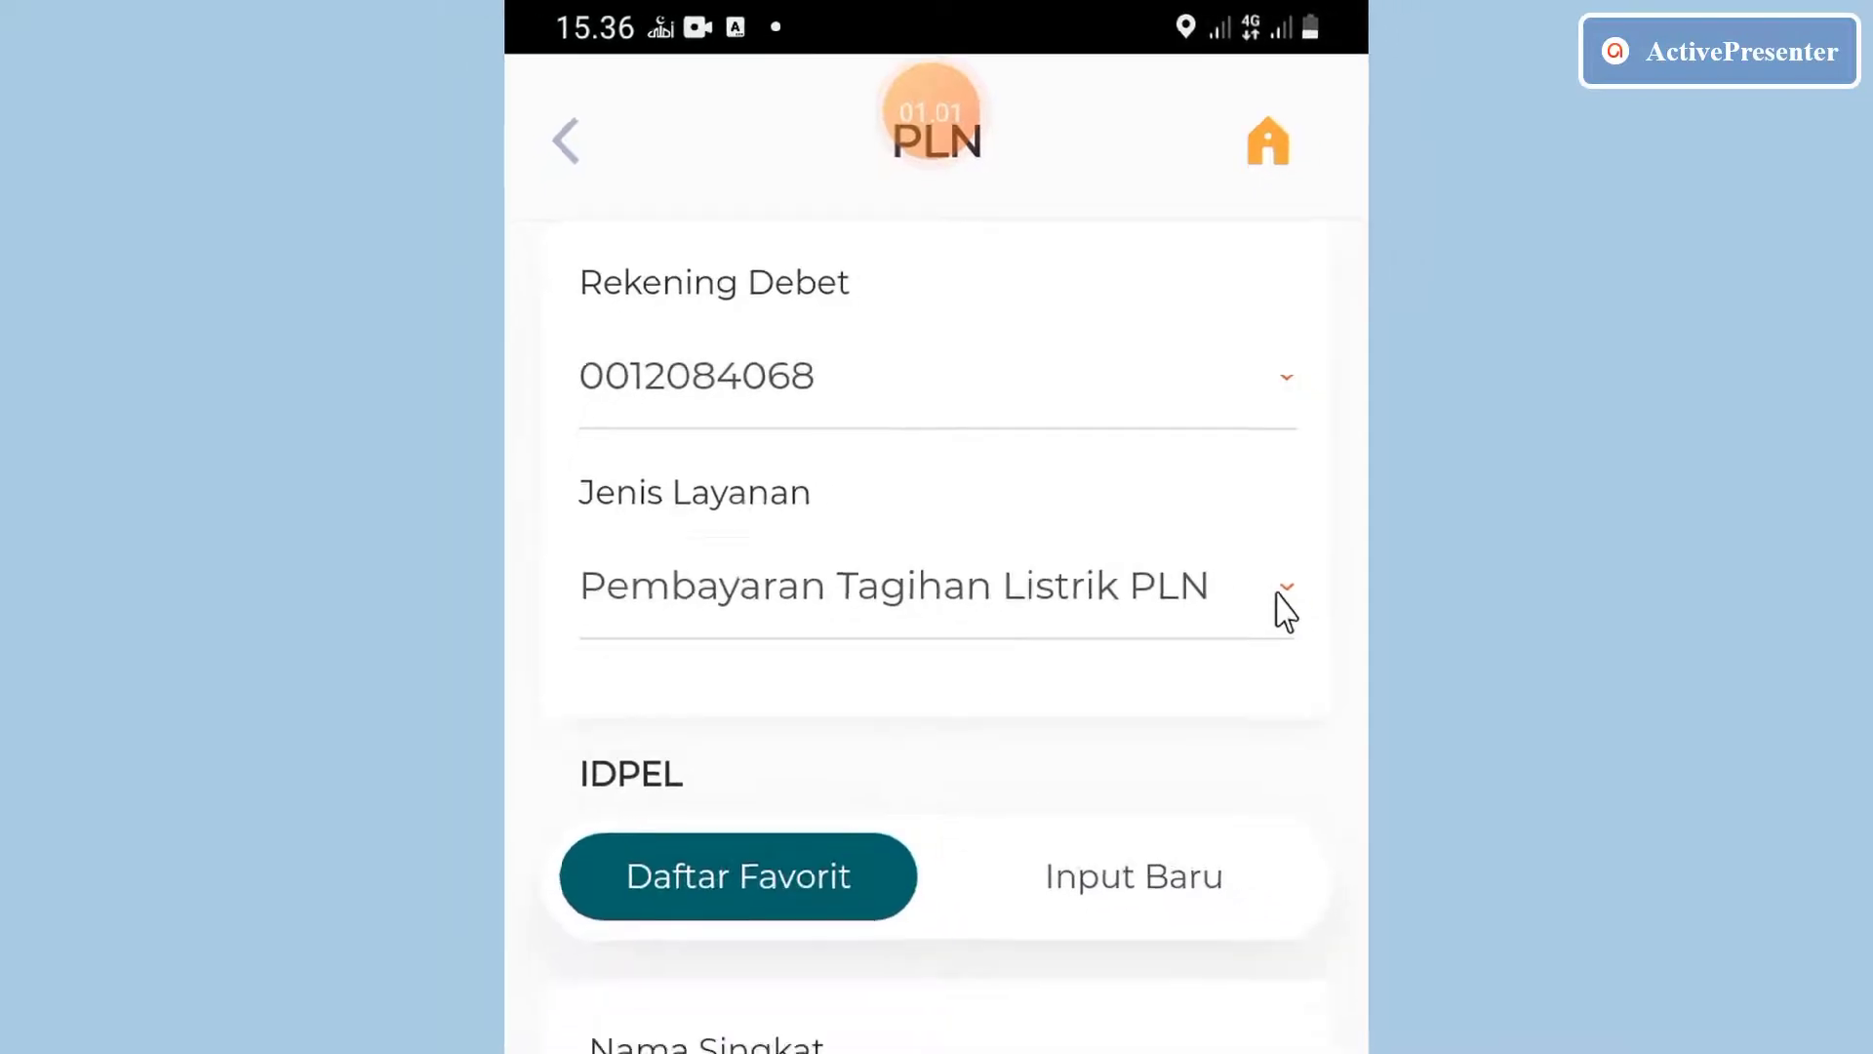
pyautogui.click(1311, 652)
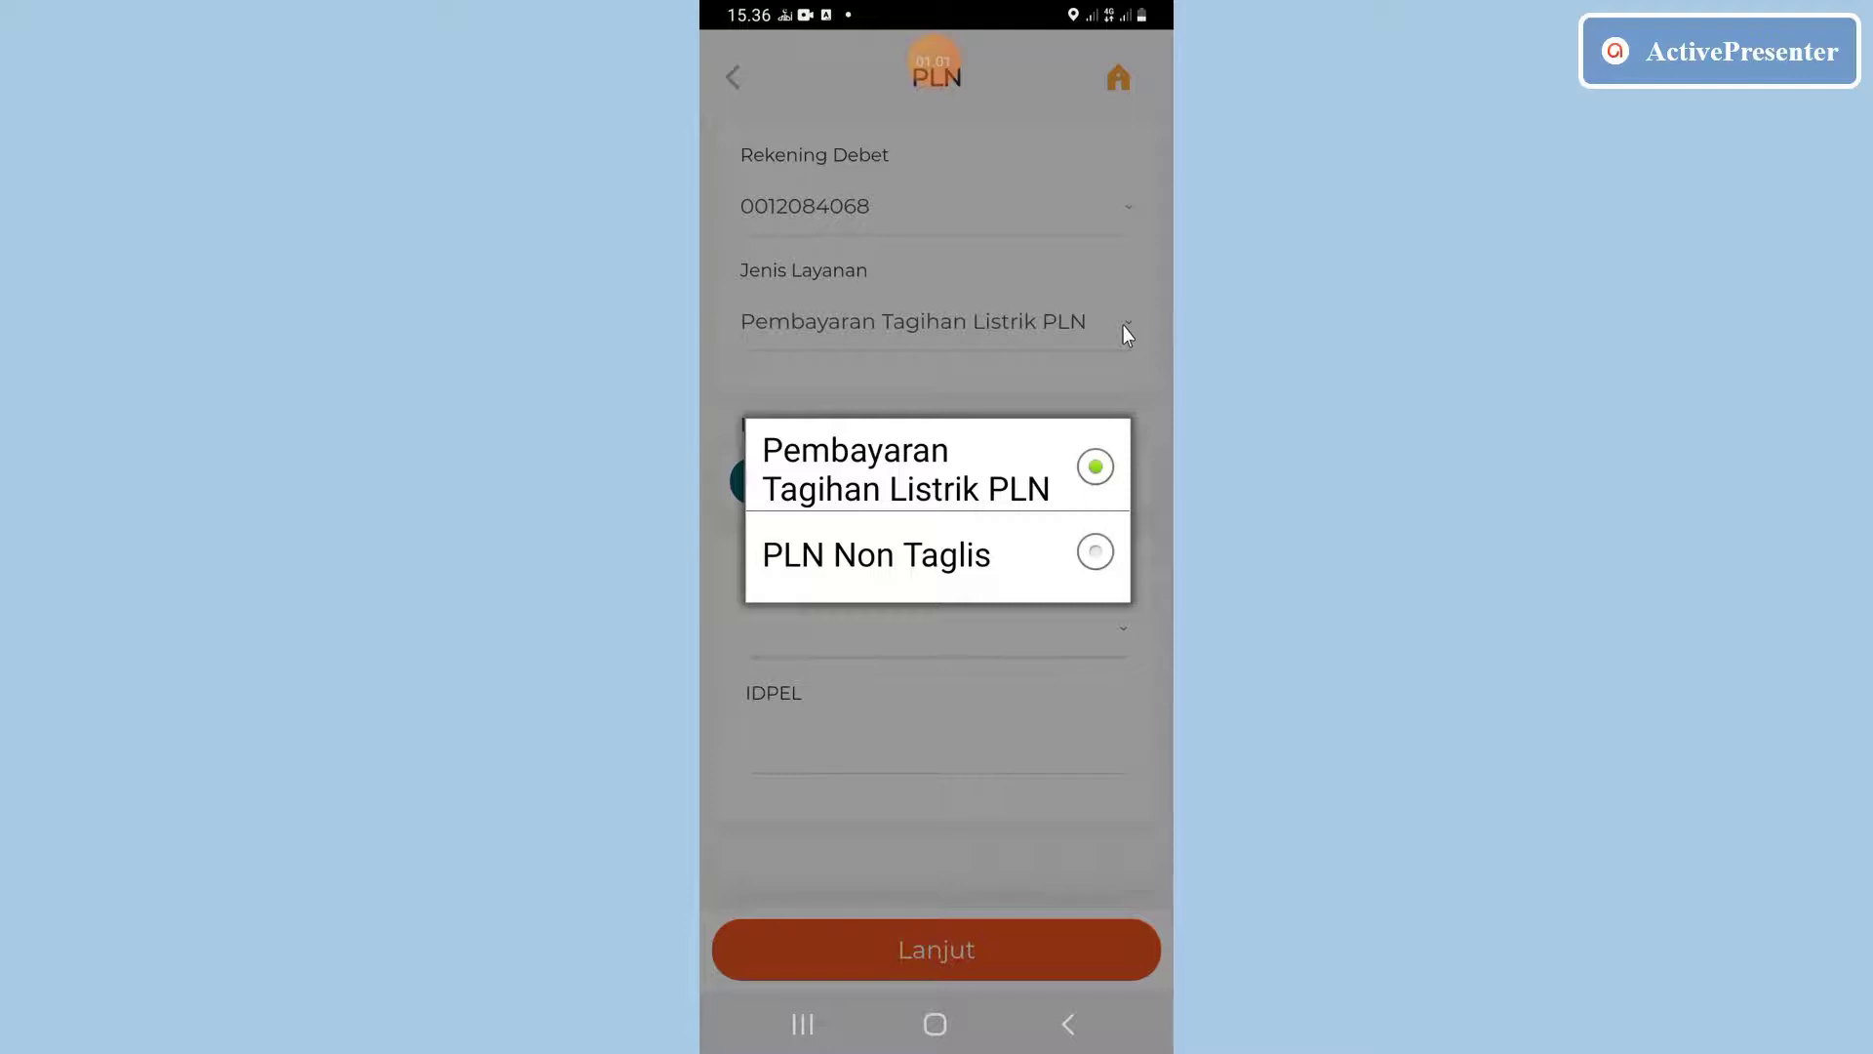
# Pay the Rp 23.000 PLN Non Taglis fee with the pasted registration number and transaction password.
pyautogui.click(1094, 551)
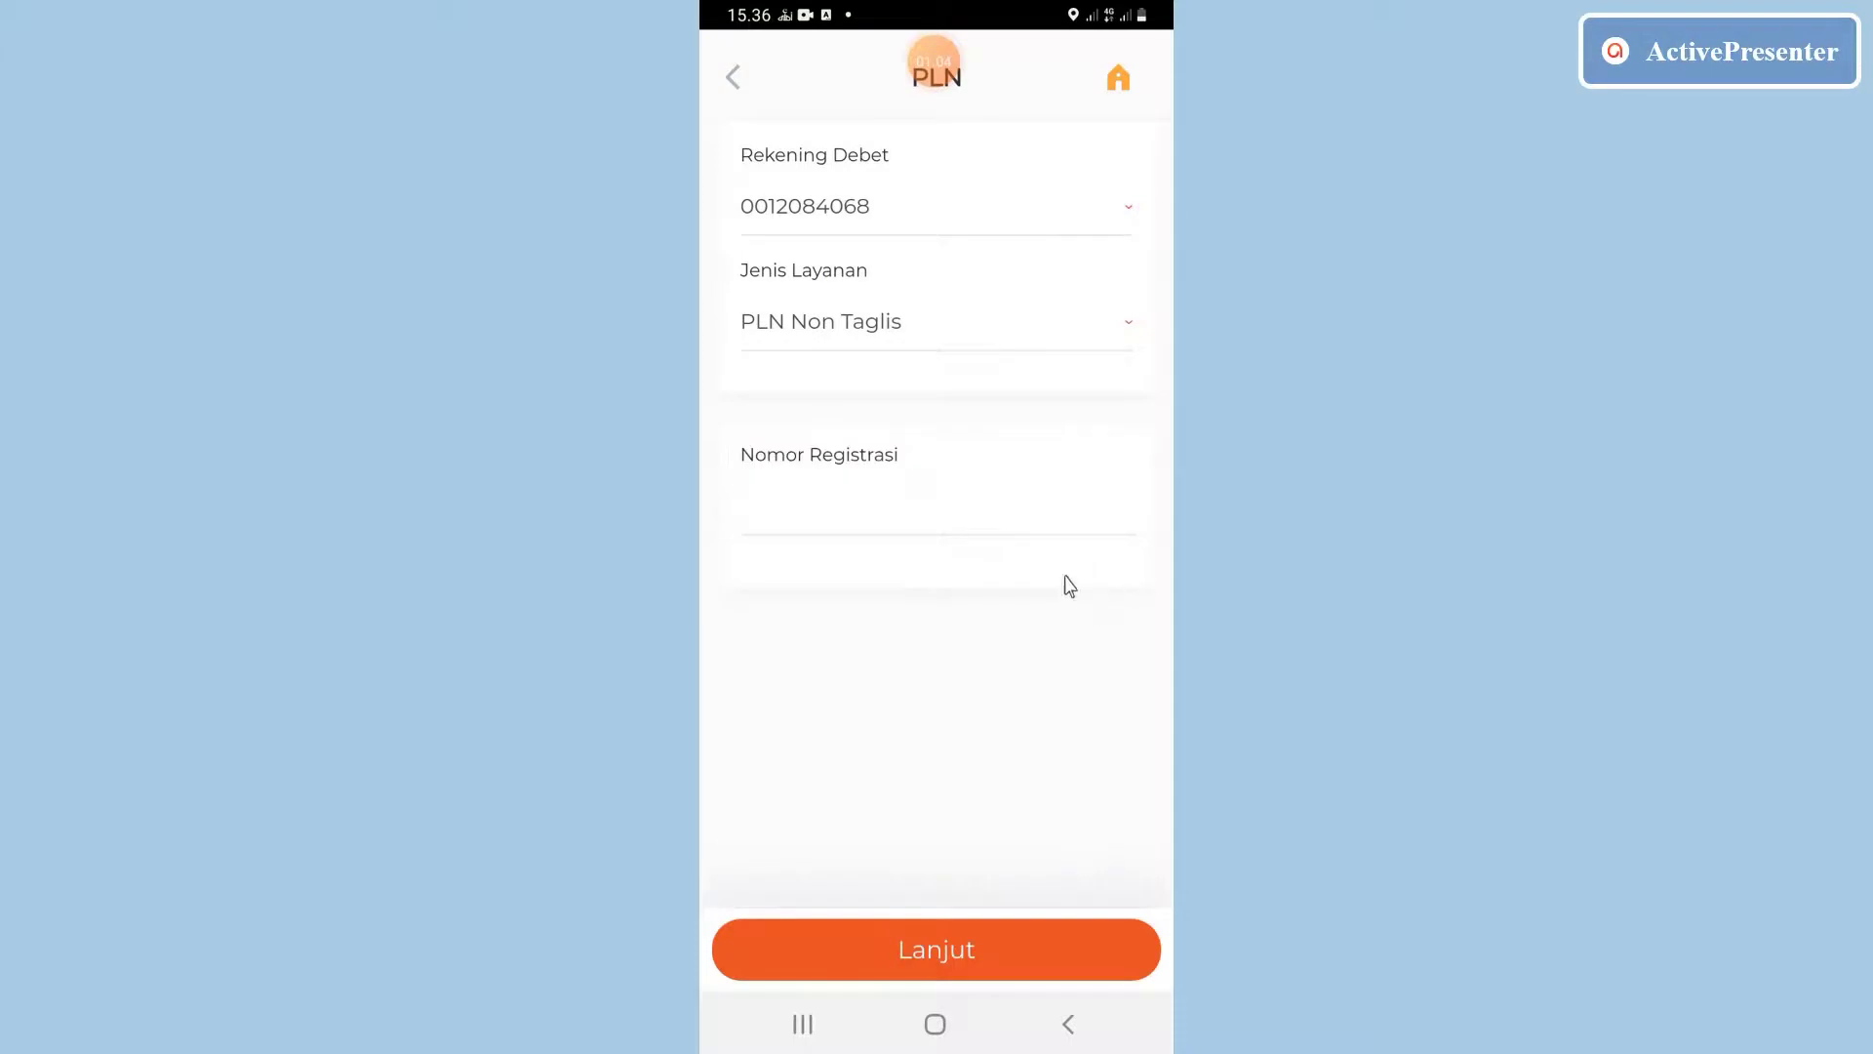
pyautogui.click(923, 517)
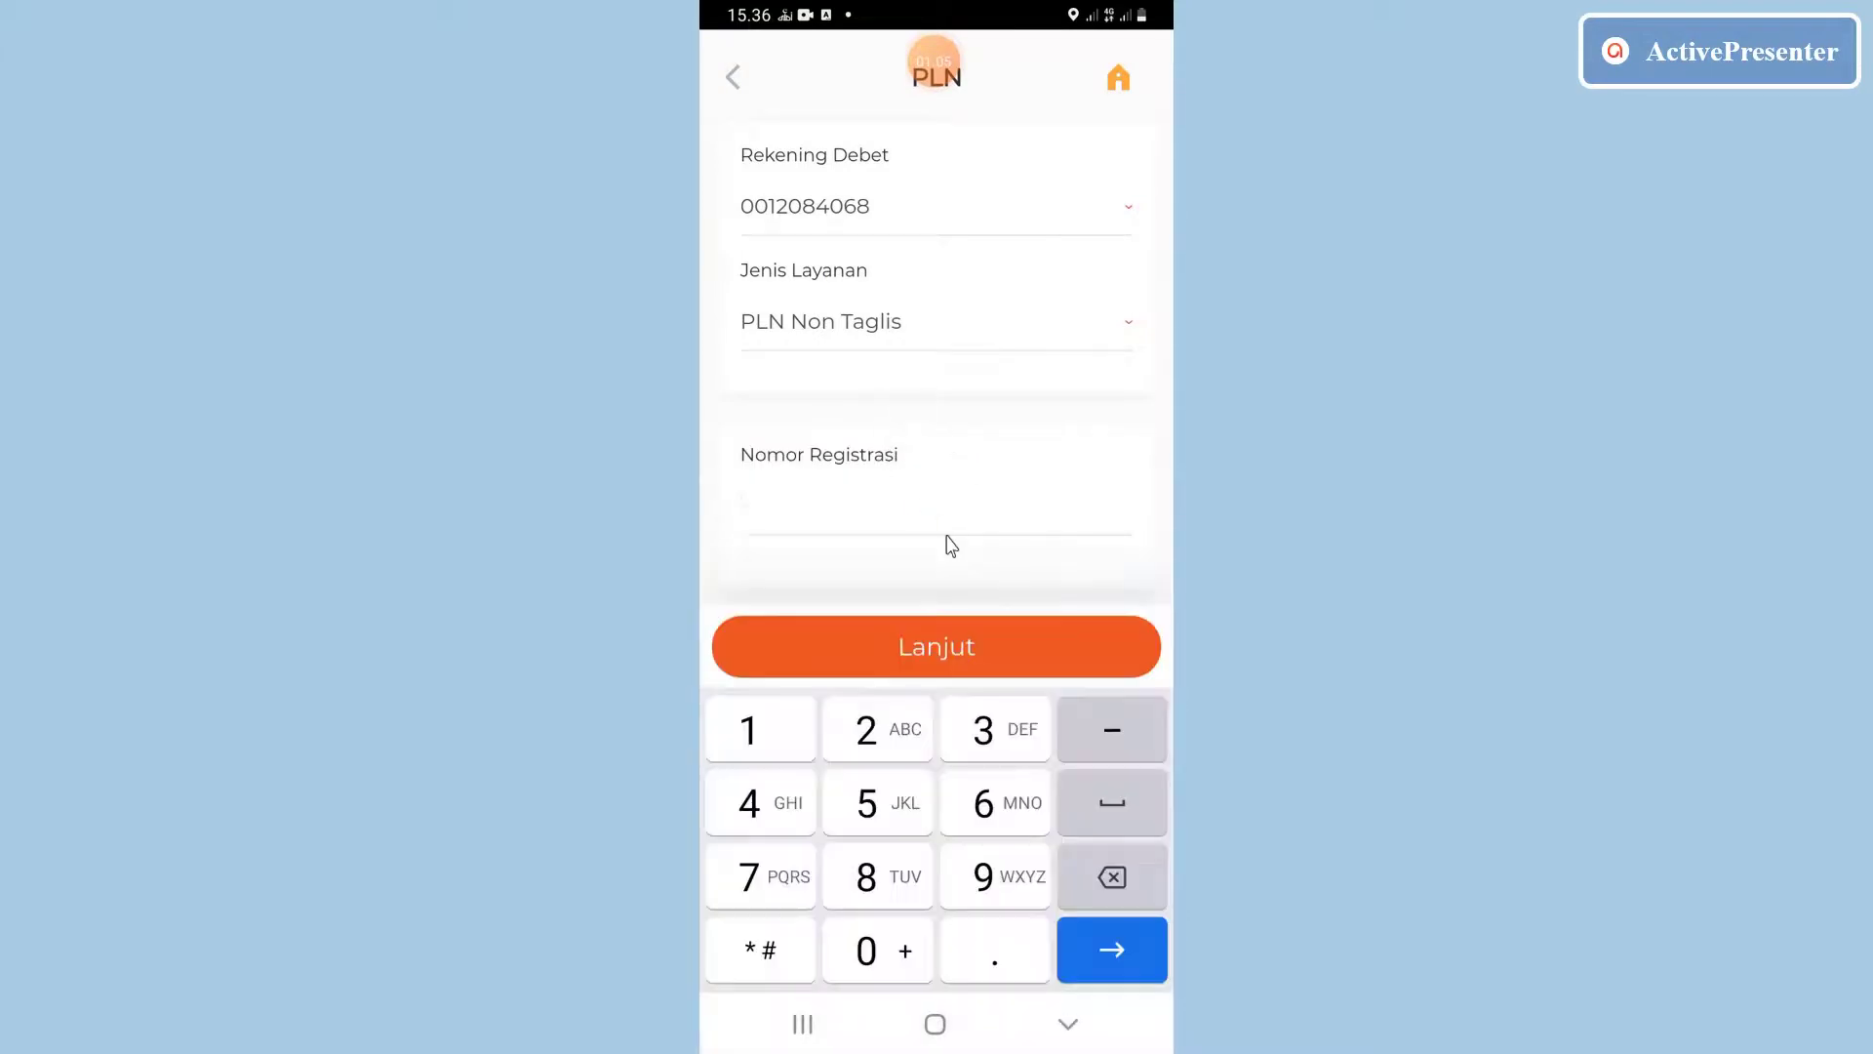
pyautogui.click(951, 545)
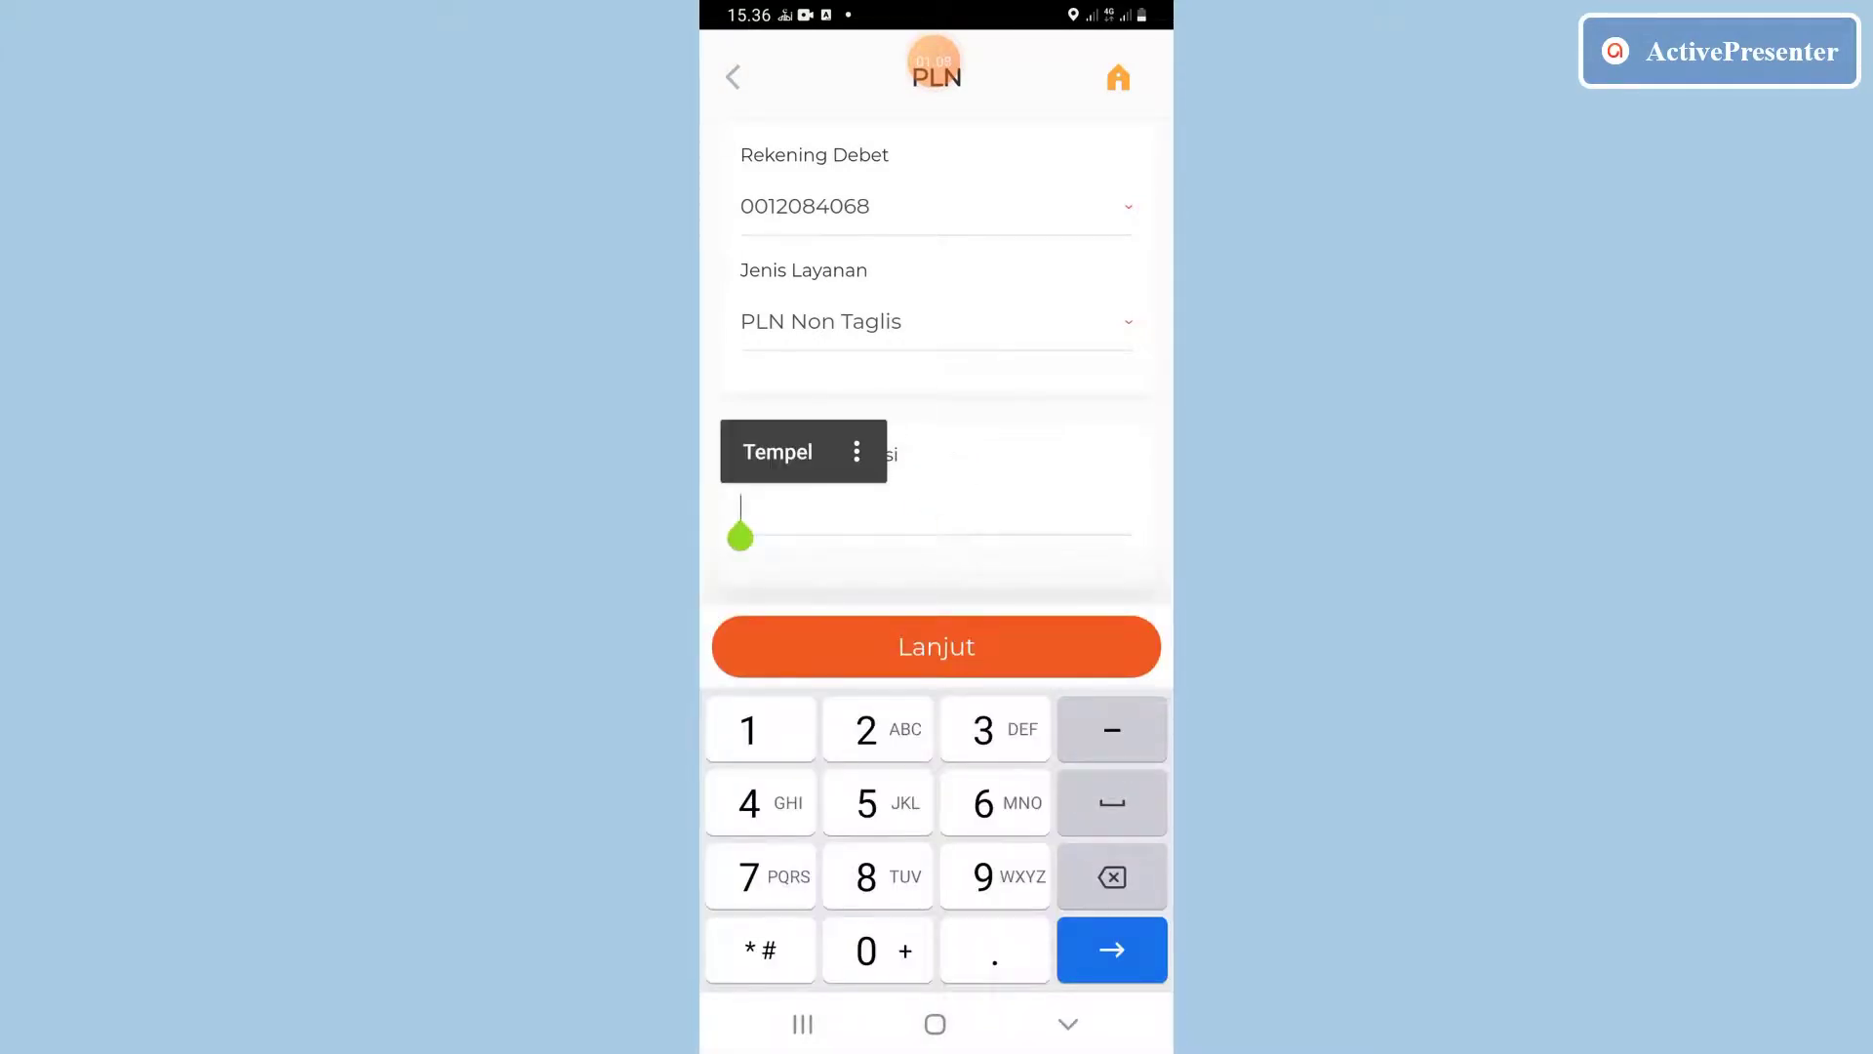
pyautogui.click(777, 448)
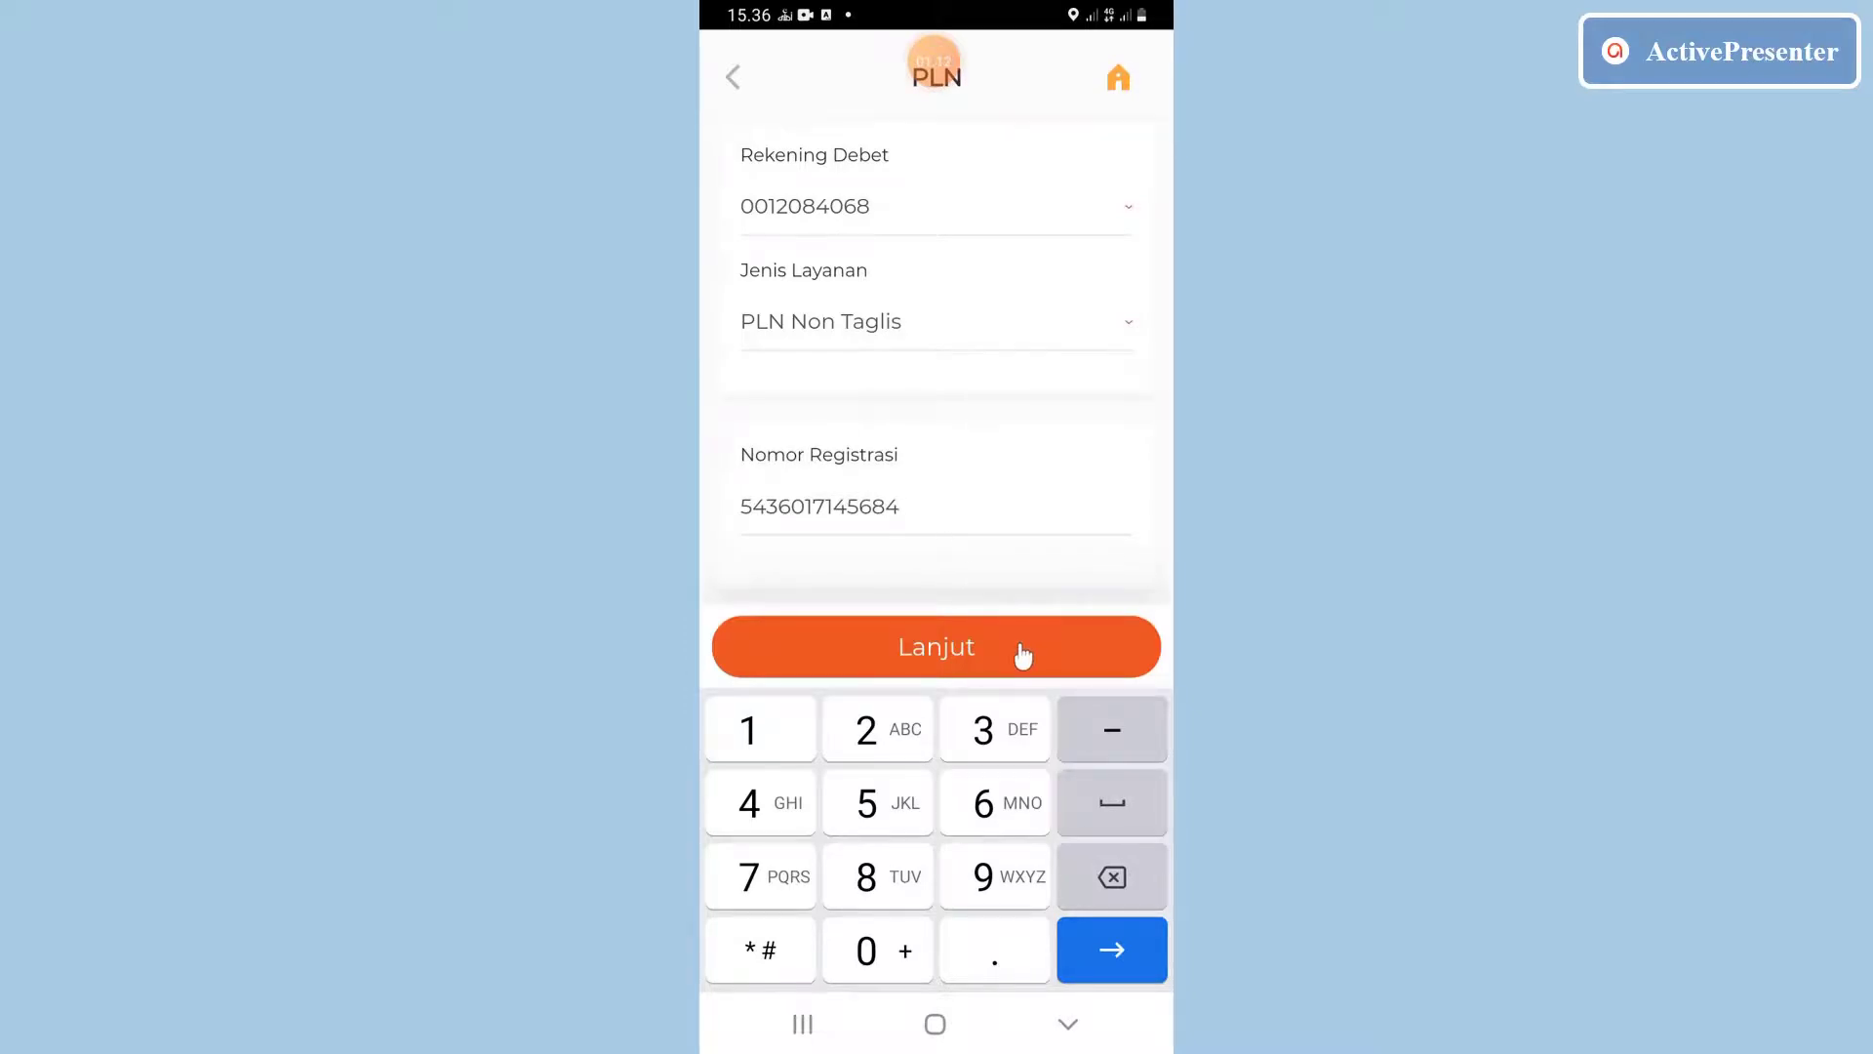
pyautogui.click(1021, 652)
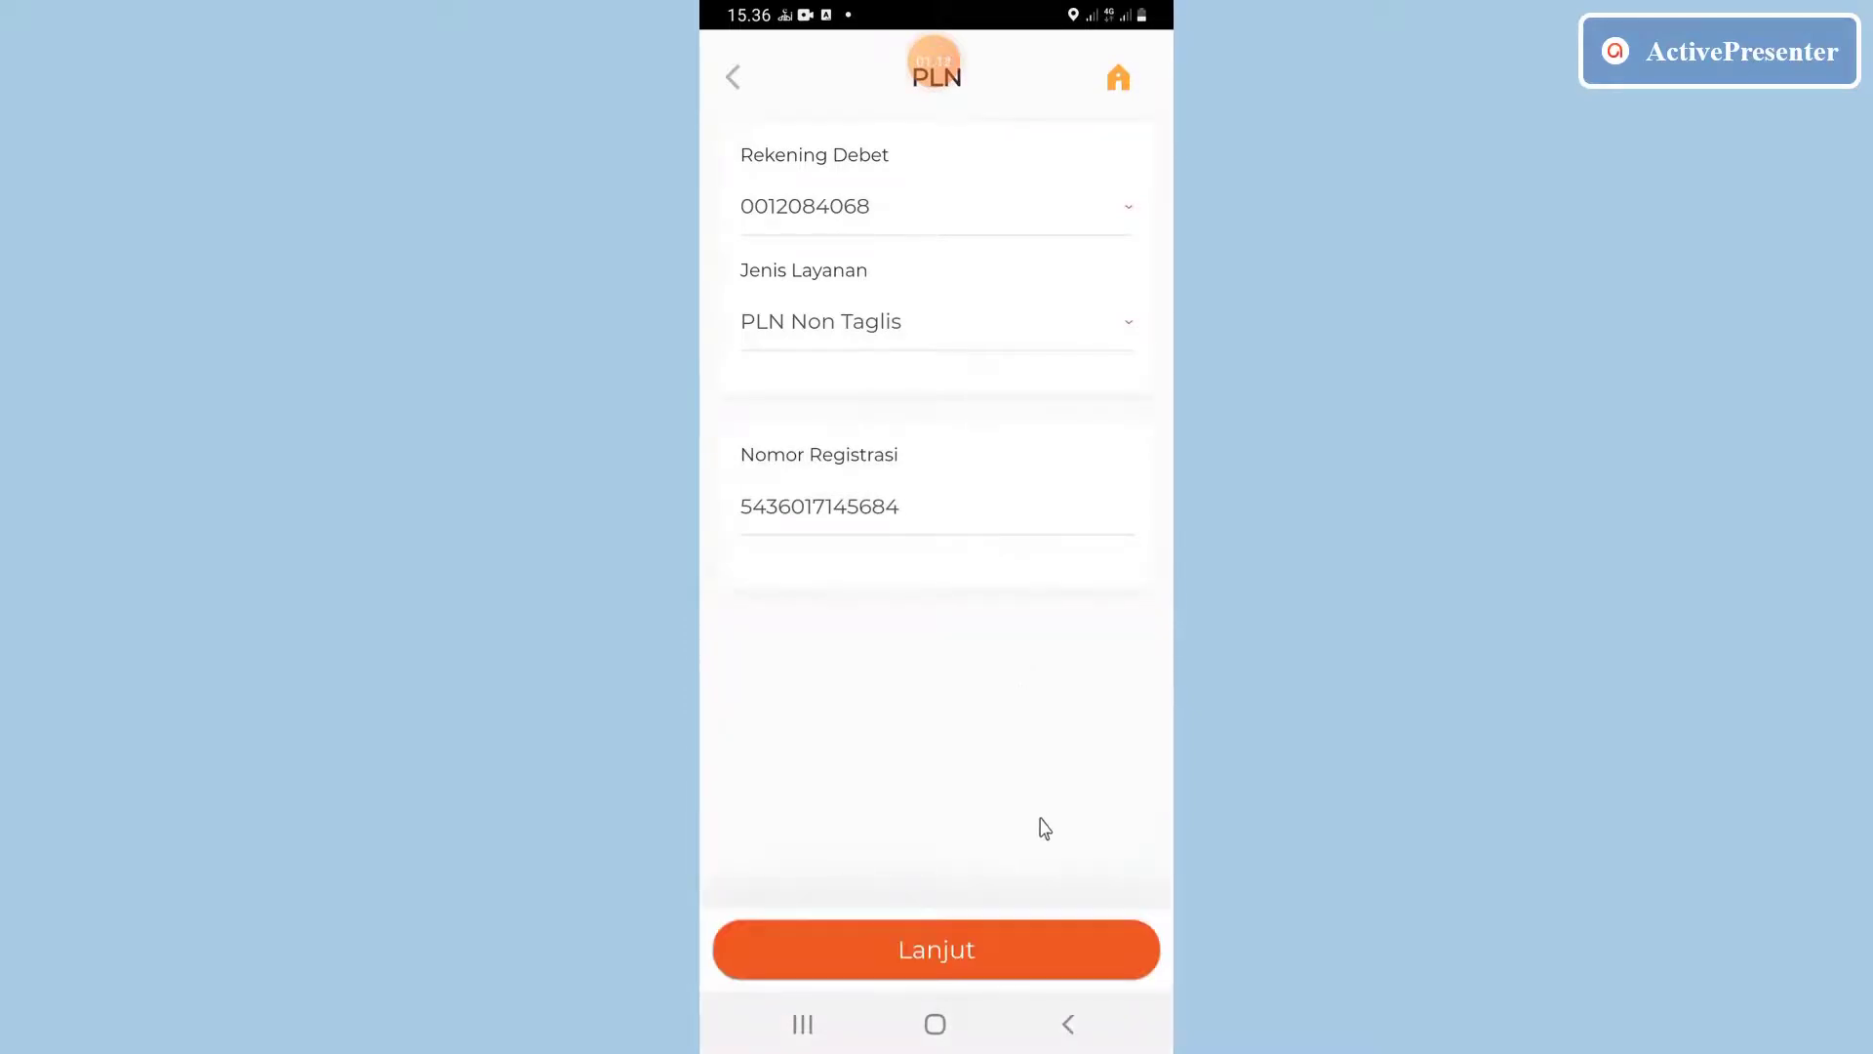
pyautogui.click(1023, 949)
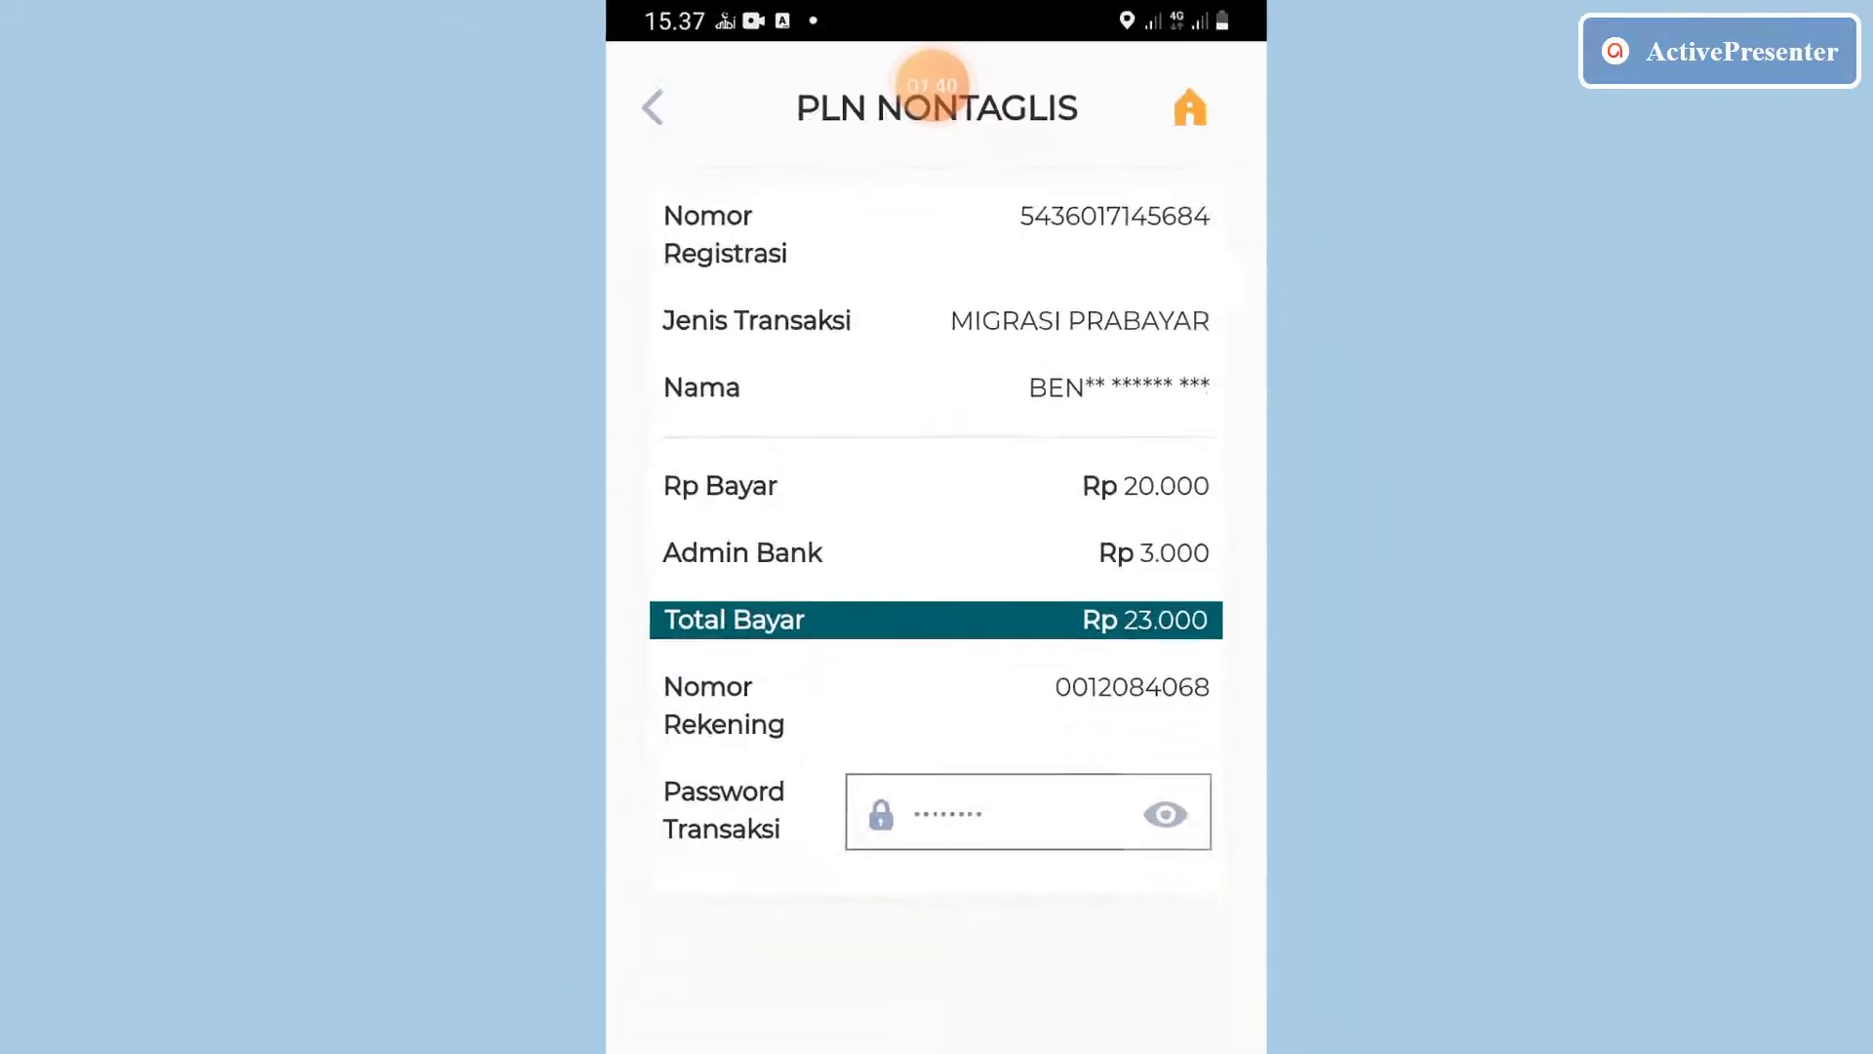
pyautogui.click(1017, 964)
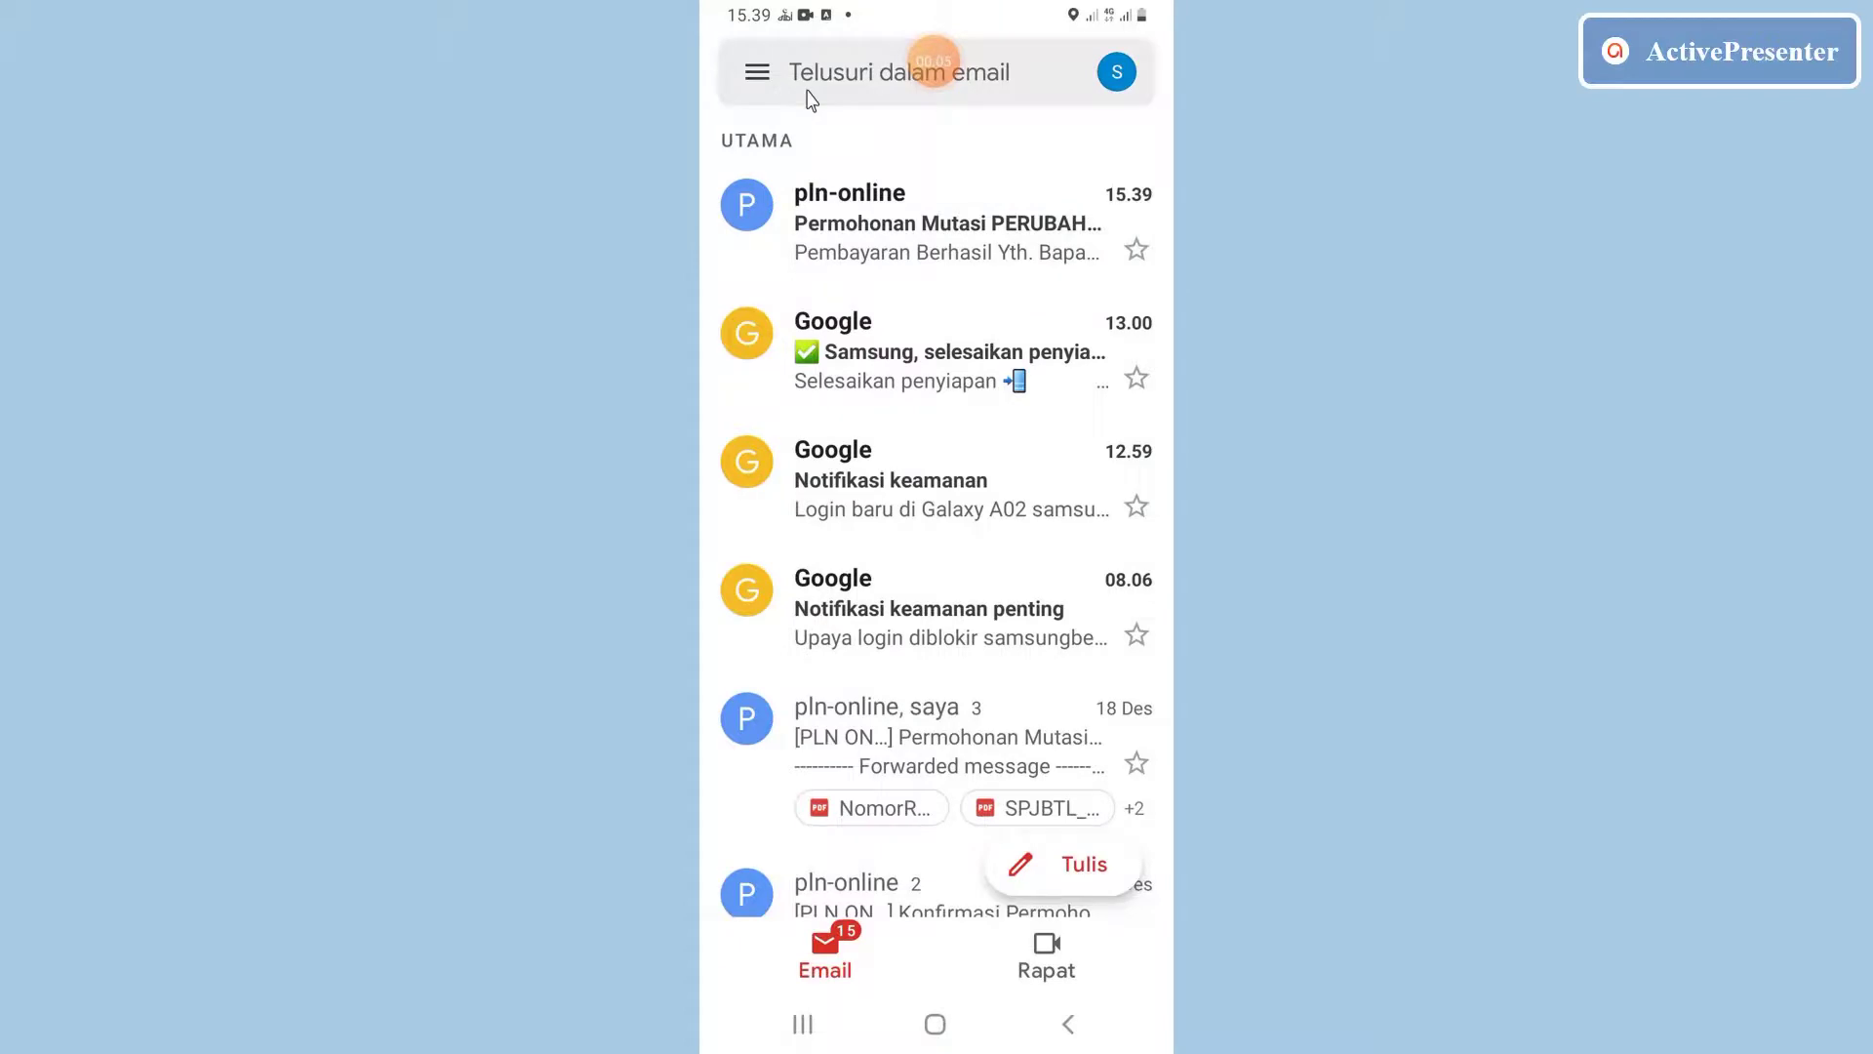
# Open the latest pln-online email about the paid PERUBAHAN DAYA application and scroll through it.
pyautogui.click(887, 215)
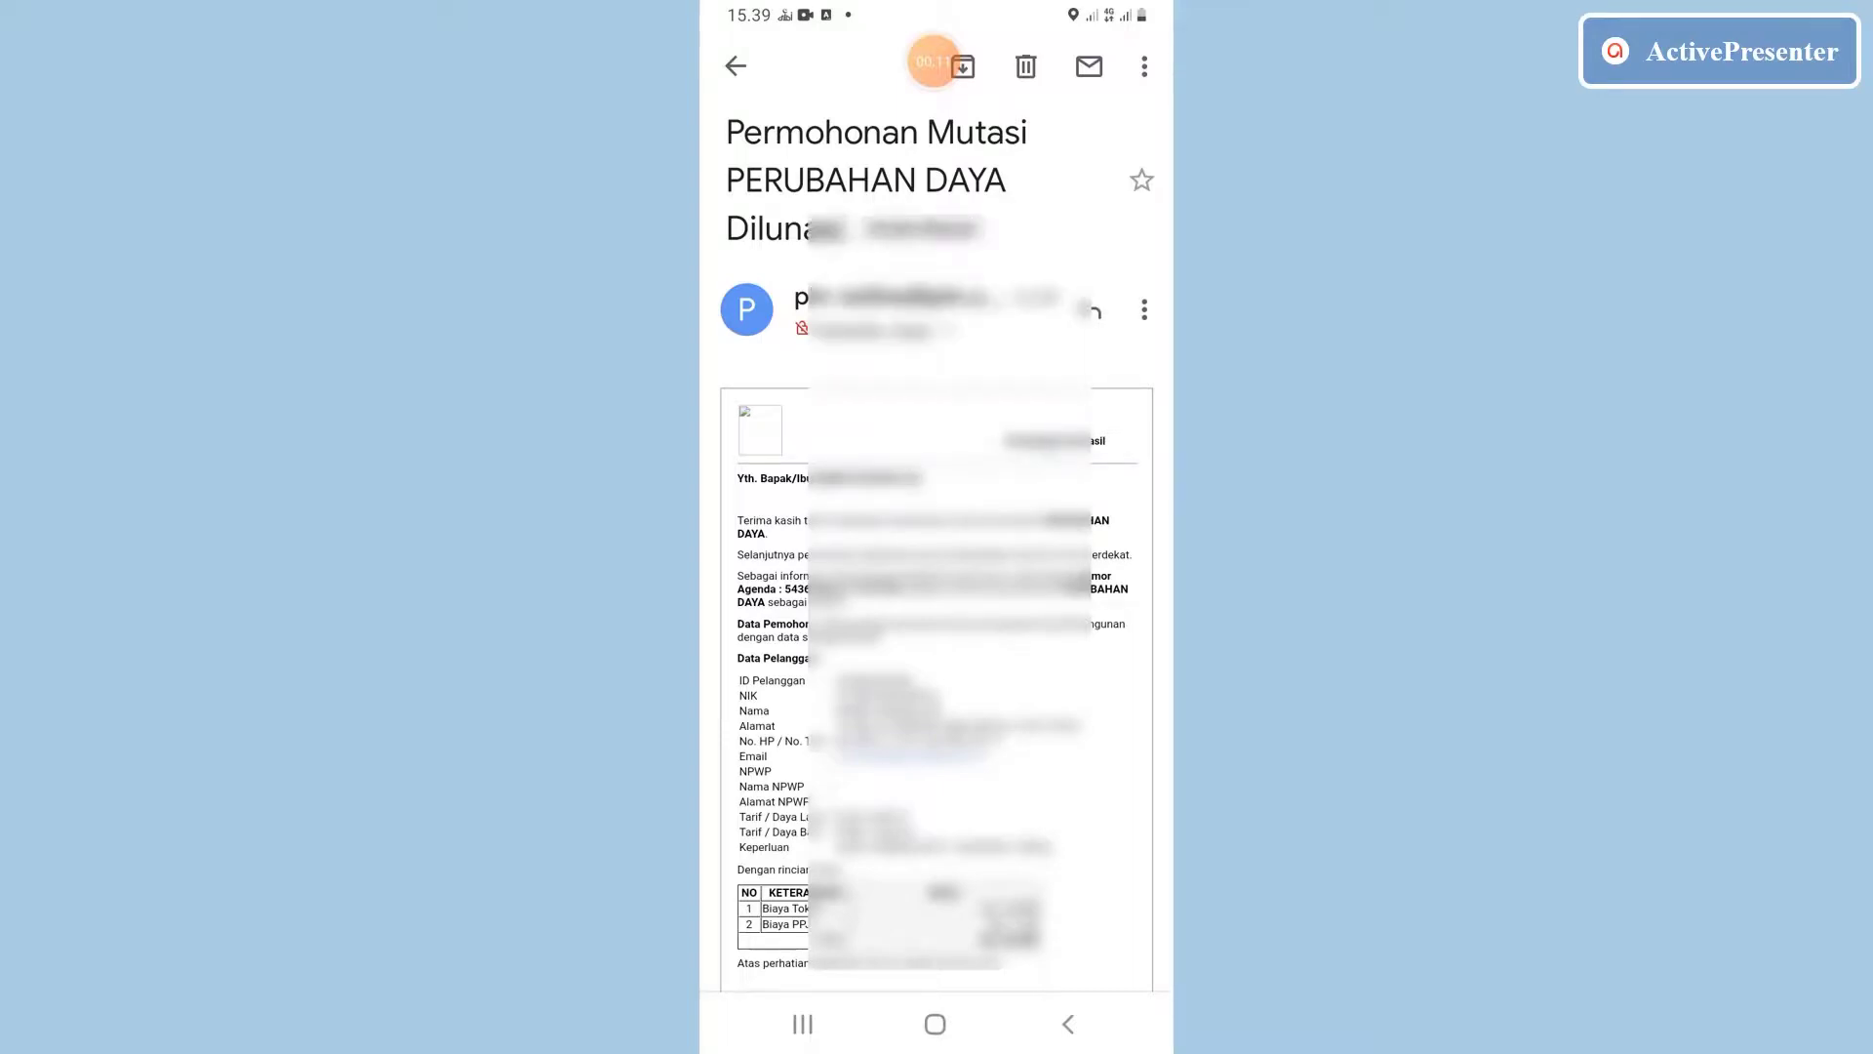
pyautogui.scroll(-4, 936, 547)
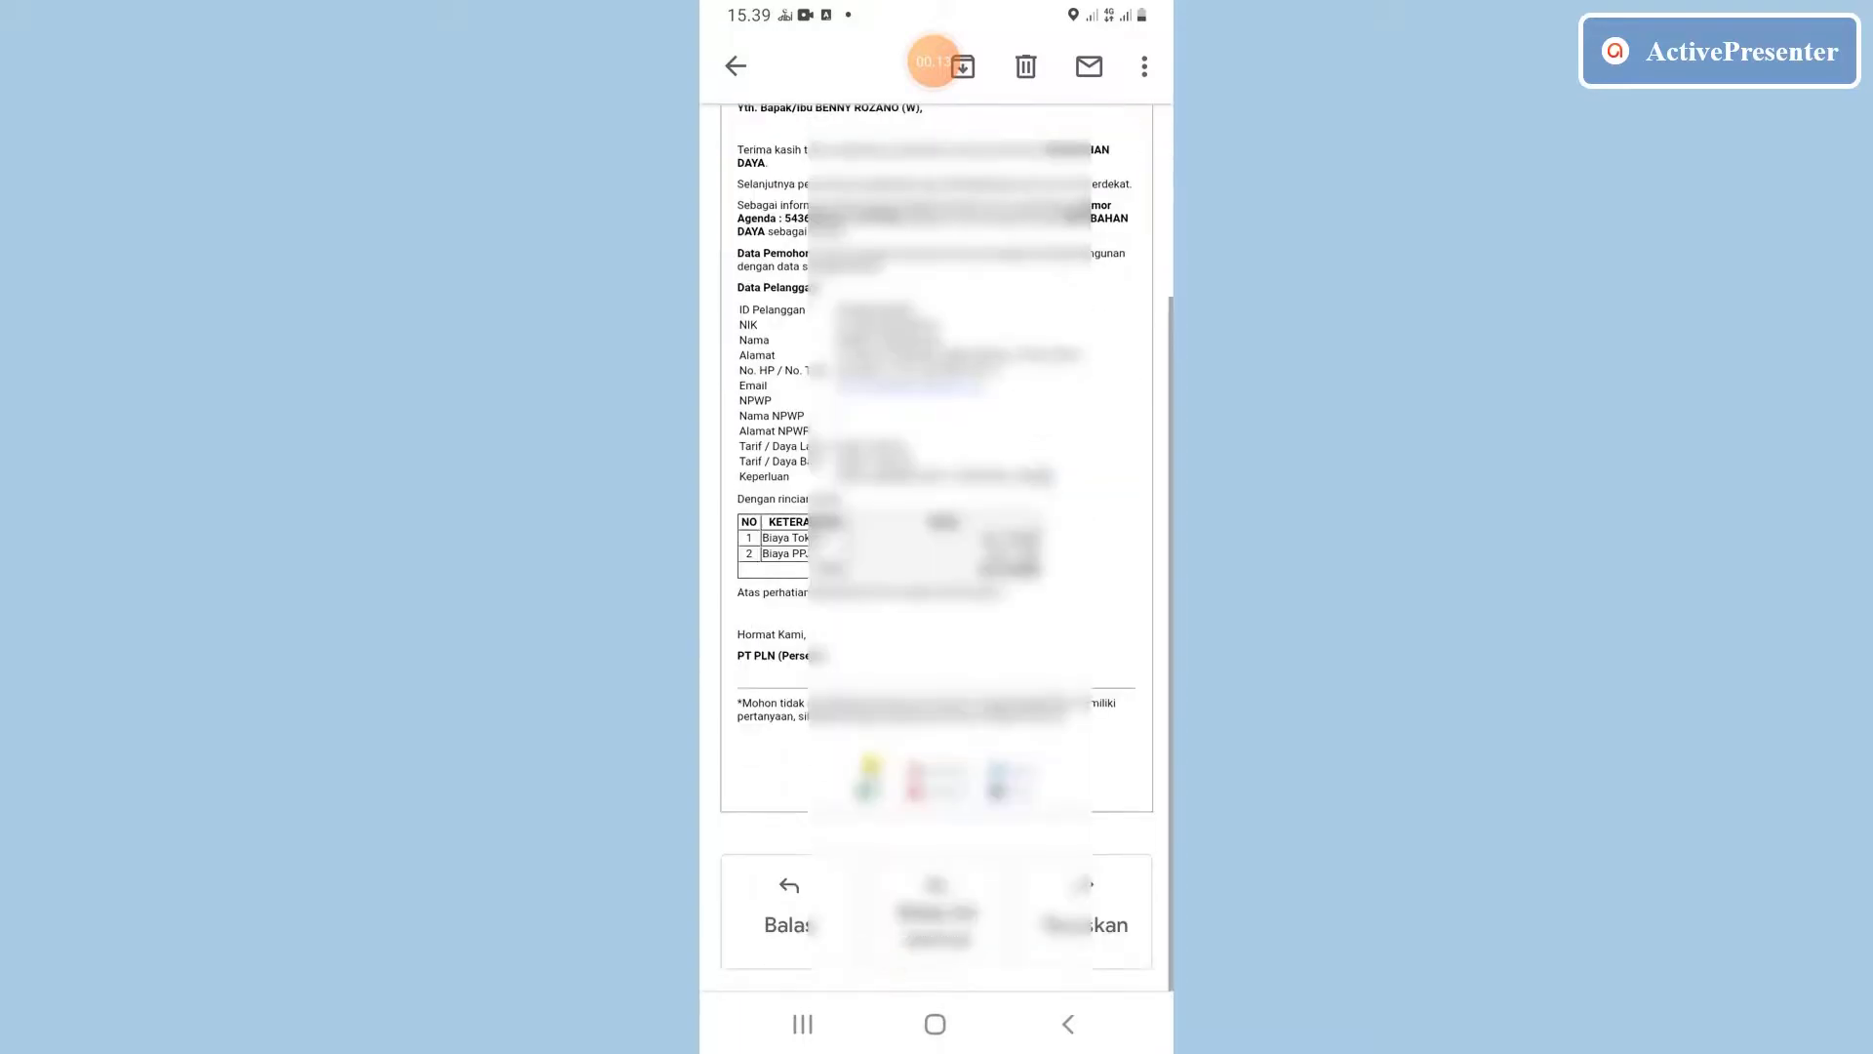
pyautogui.scroll(4, 936, 546)
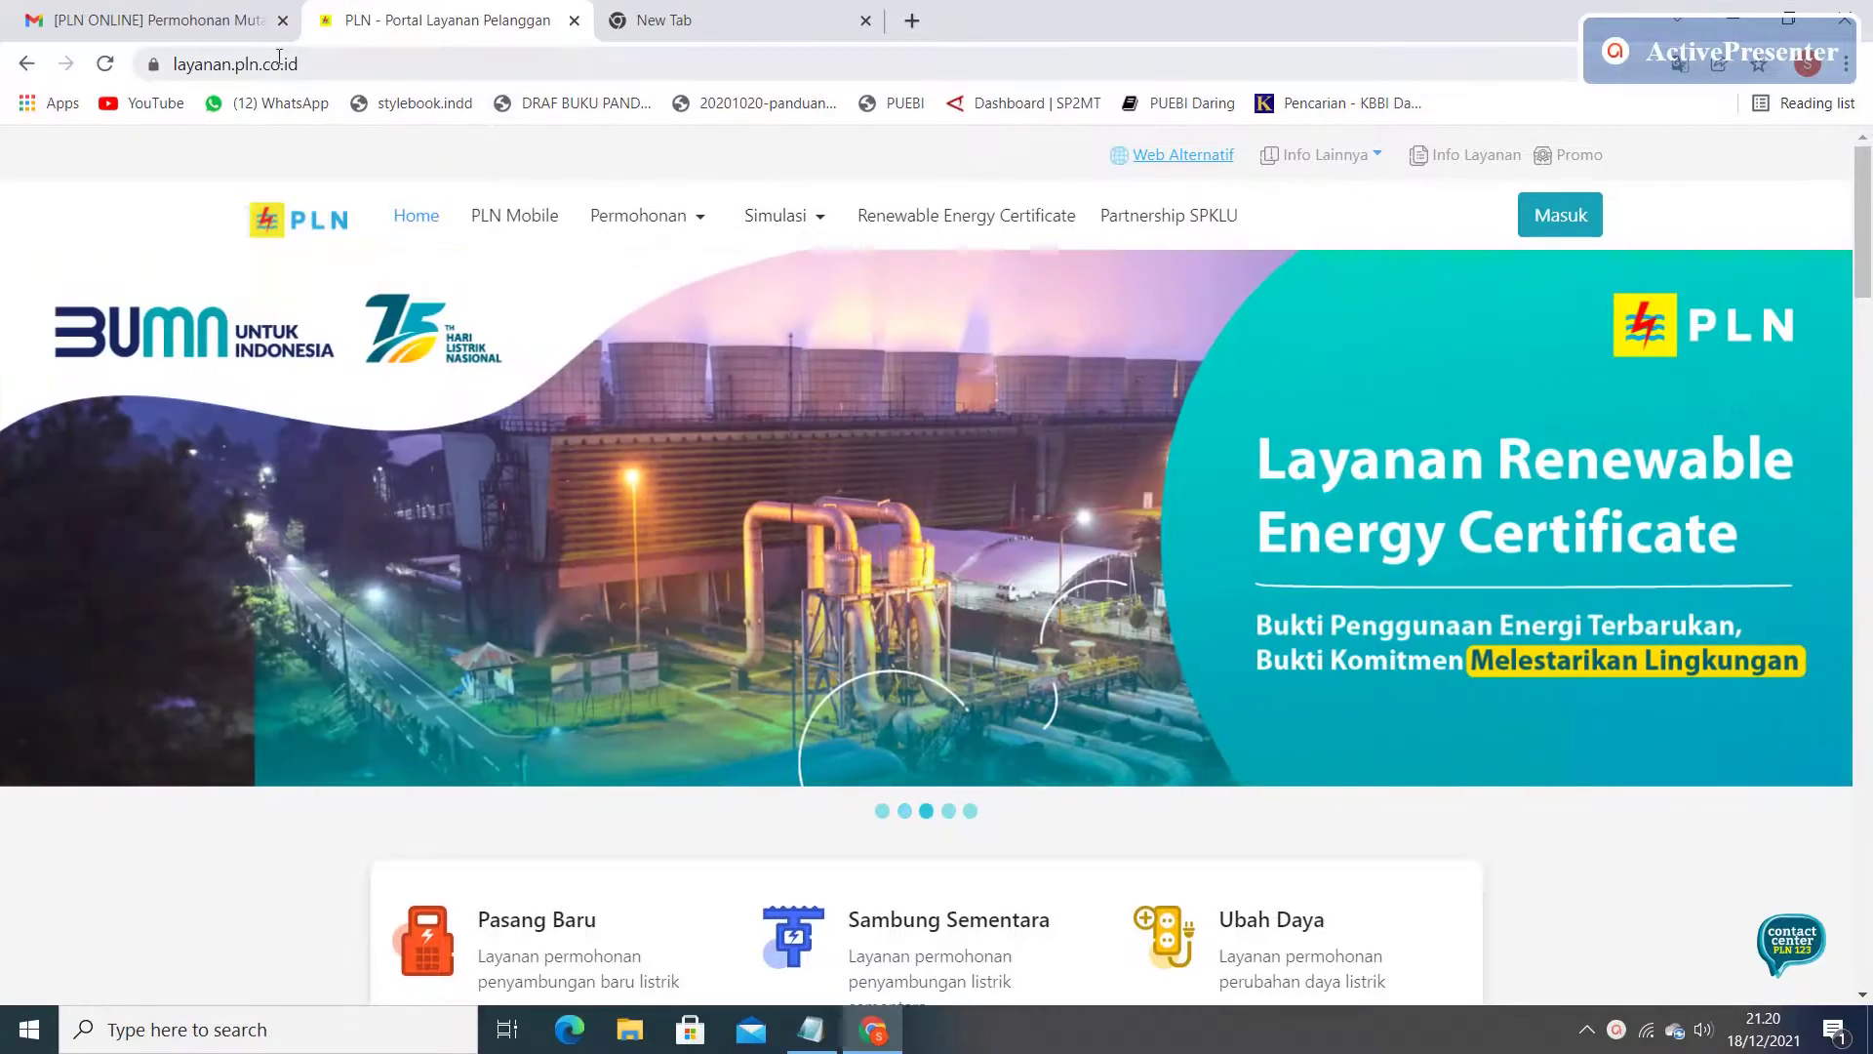
# Go to Status Permohonan under Info Lainnya and open the Pencarian Berdasarkan dropdown.
pyautogui.moveTo(644, 217)
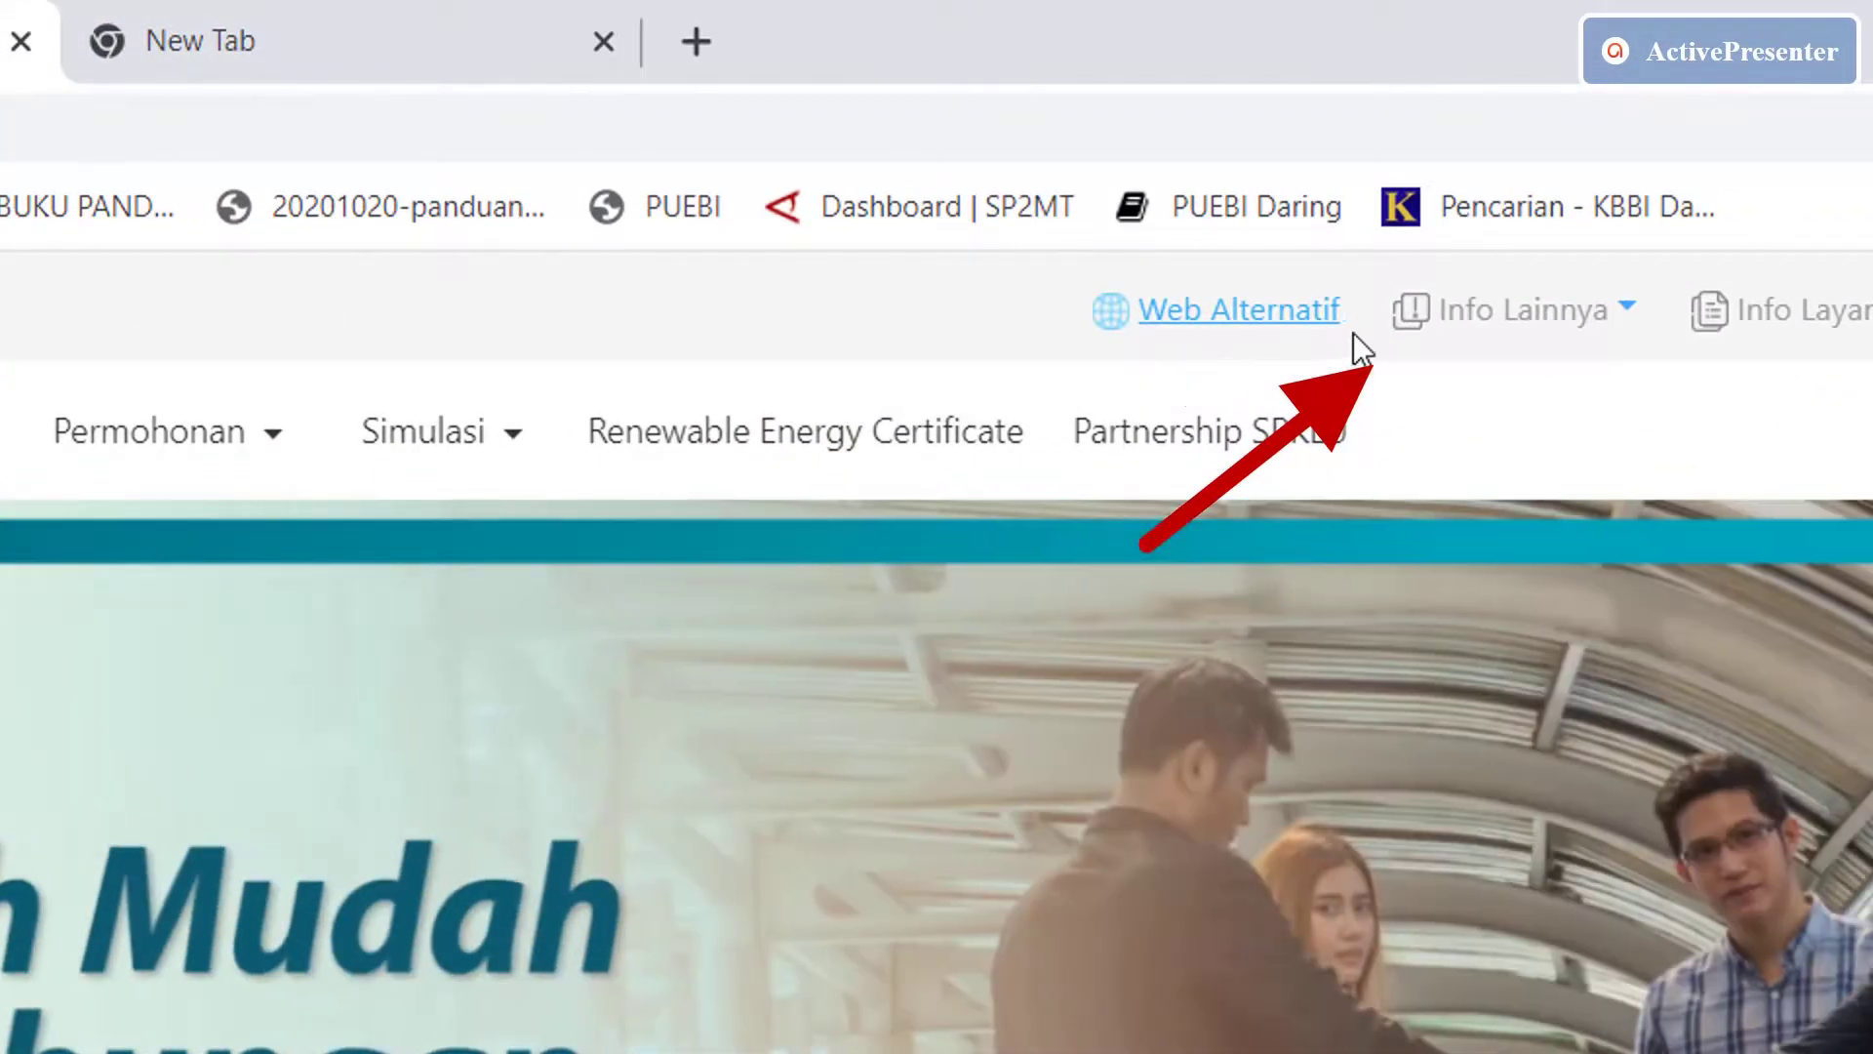
pyautogui.moveTo(1393, 346)
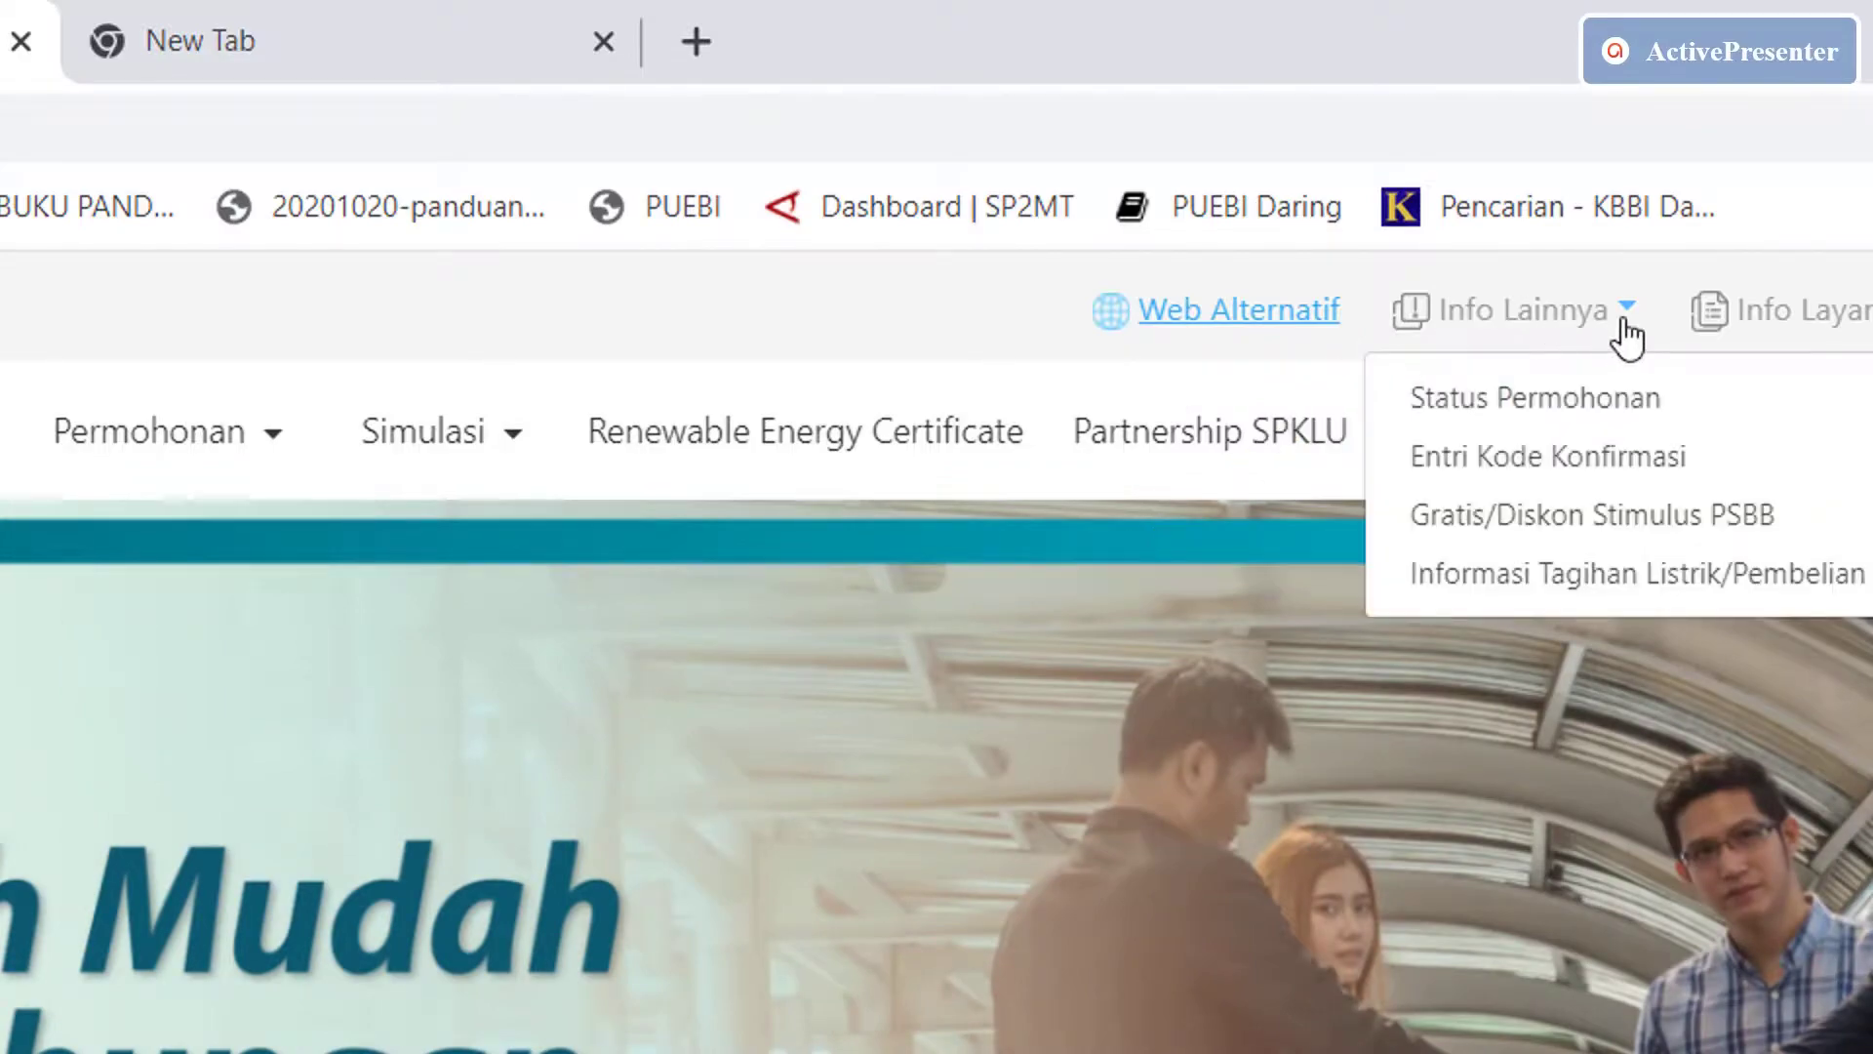
pyautogui.moveTo(1568, 342)
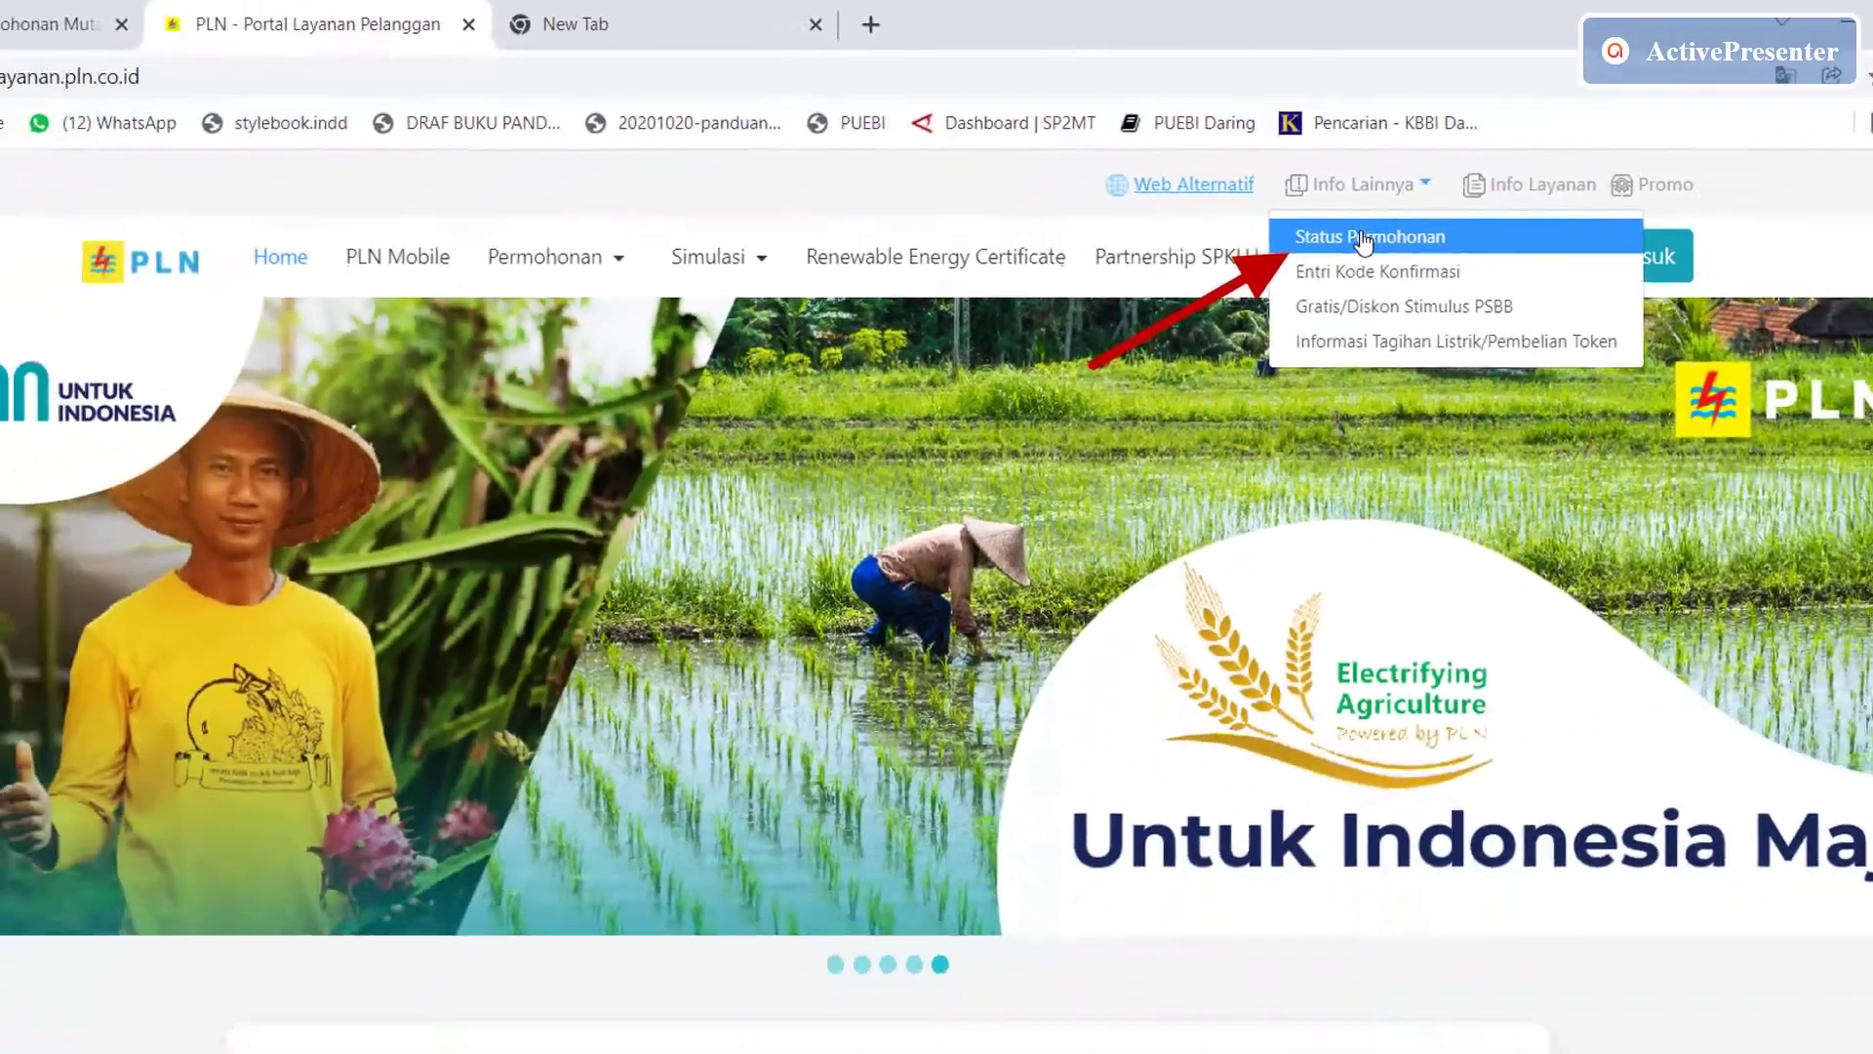
pyautogui.click(1524, 400)
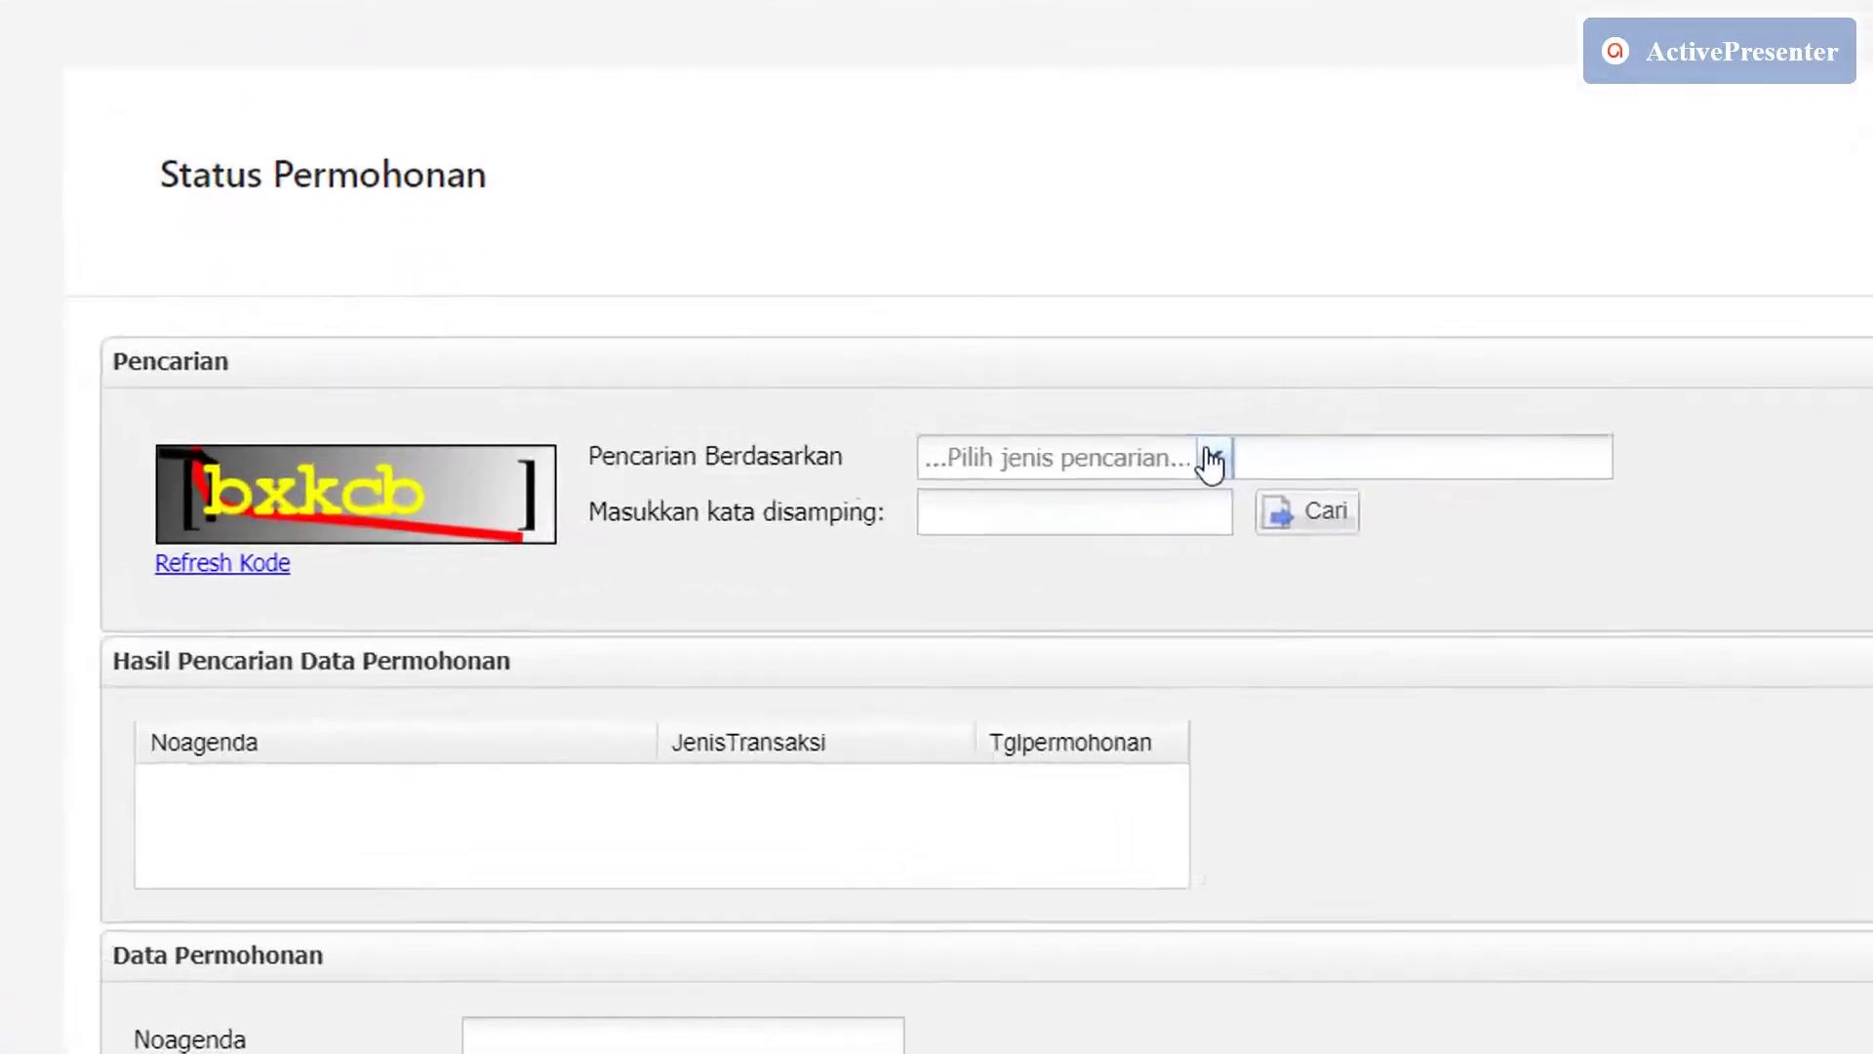
pyautogui.click(917, 534)
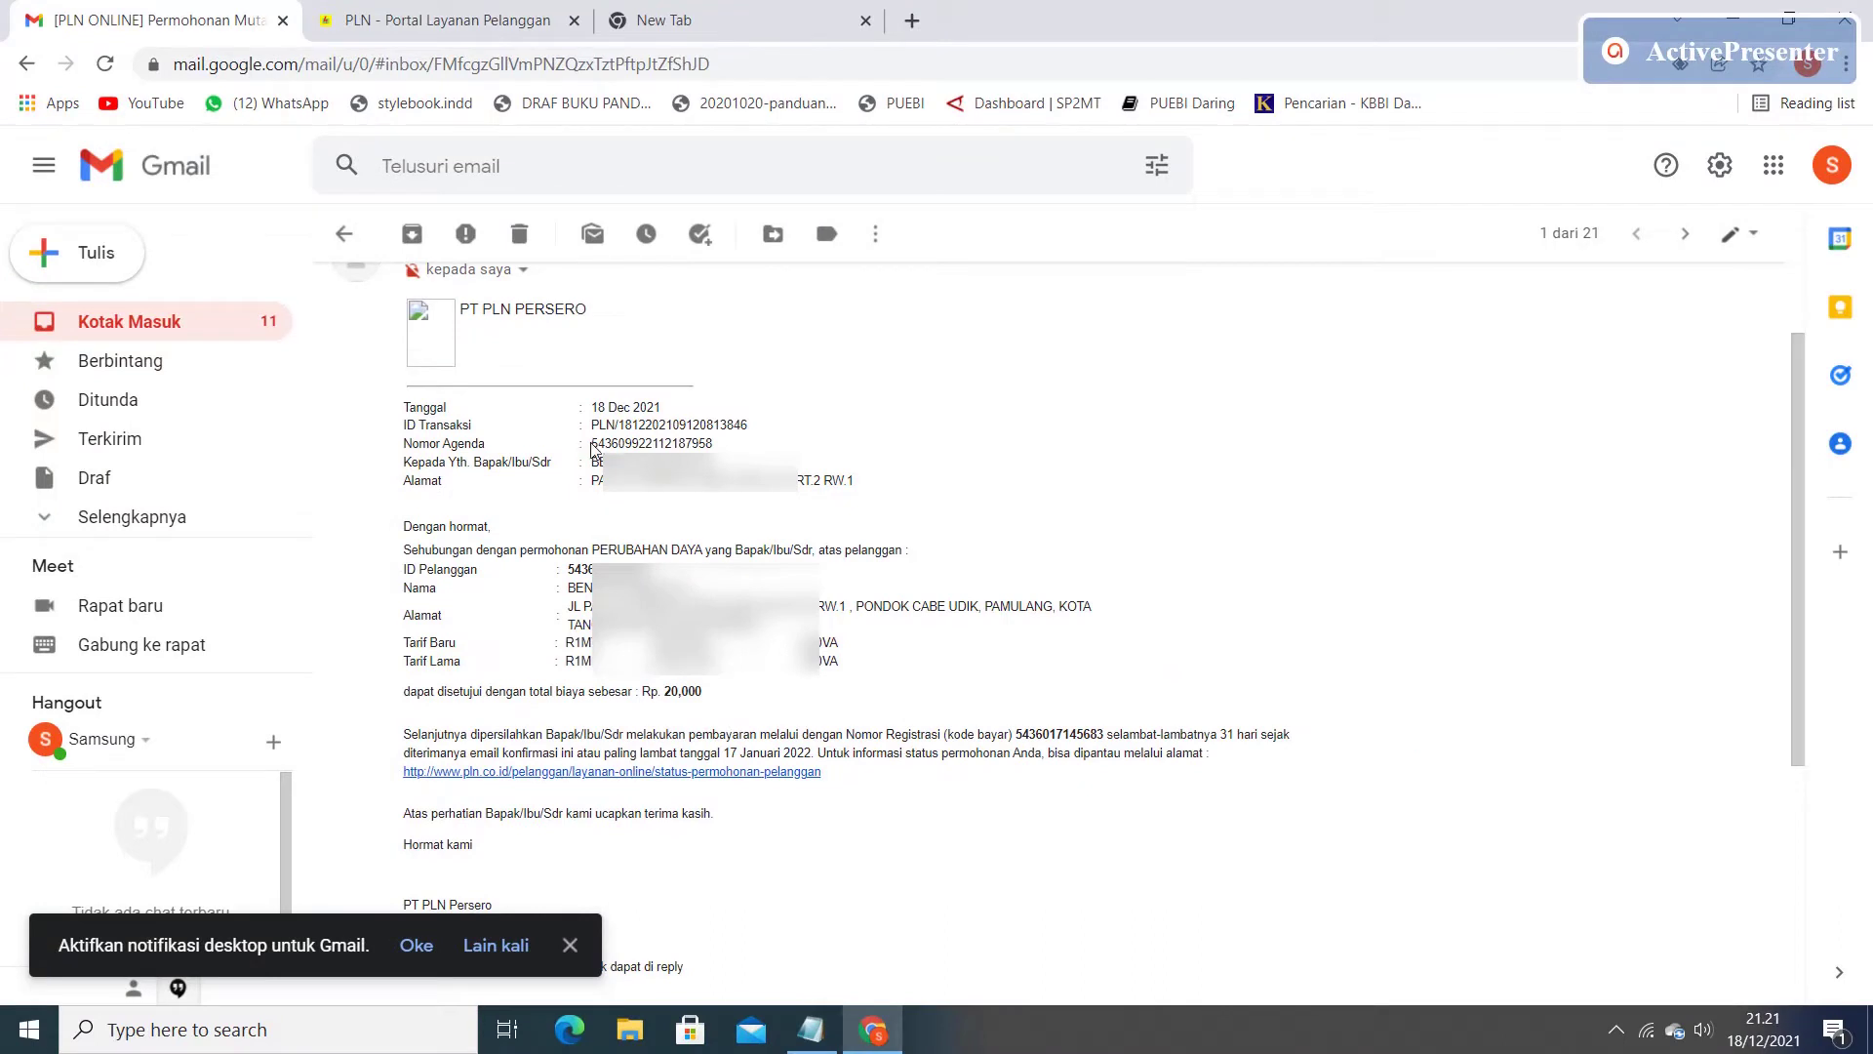
# Copy the Nomor Agenda from the PLN email into the portal's NOAGENDA search field.
pyautogui.moveTo(590, 444); pyautogui.dragTo(717, 445)
pyautogui.rightClick(727, 450)
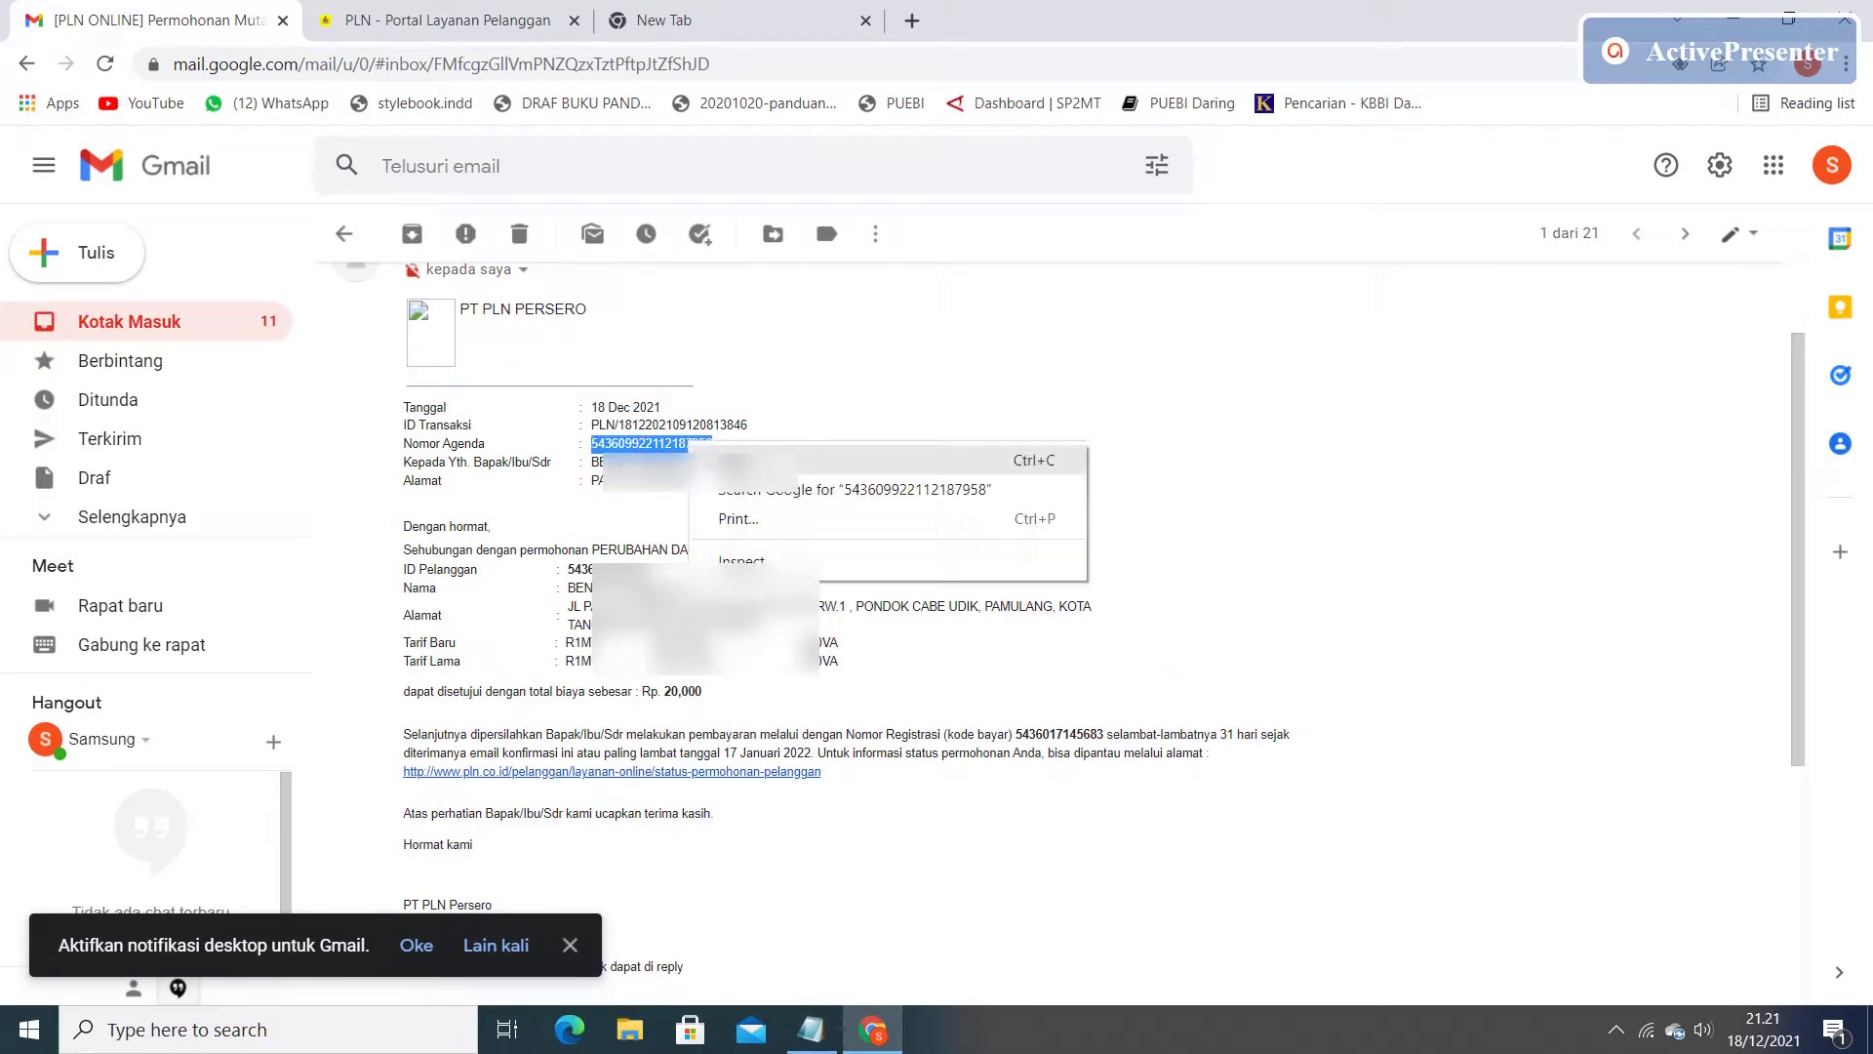
pyautogui.click(742, 459)
pyautogui.click(507, 21)
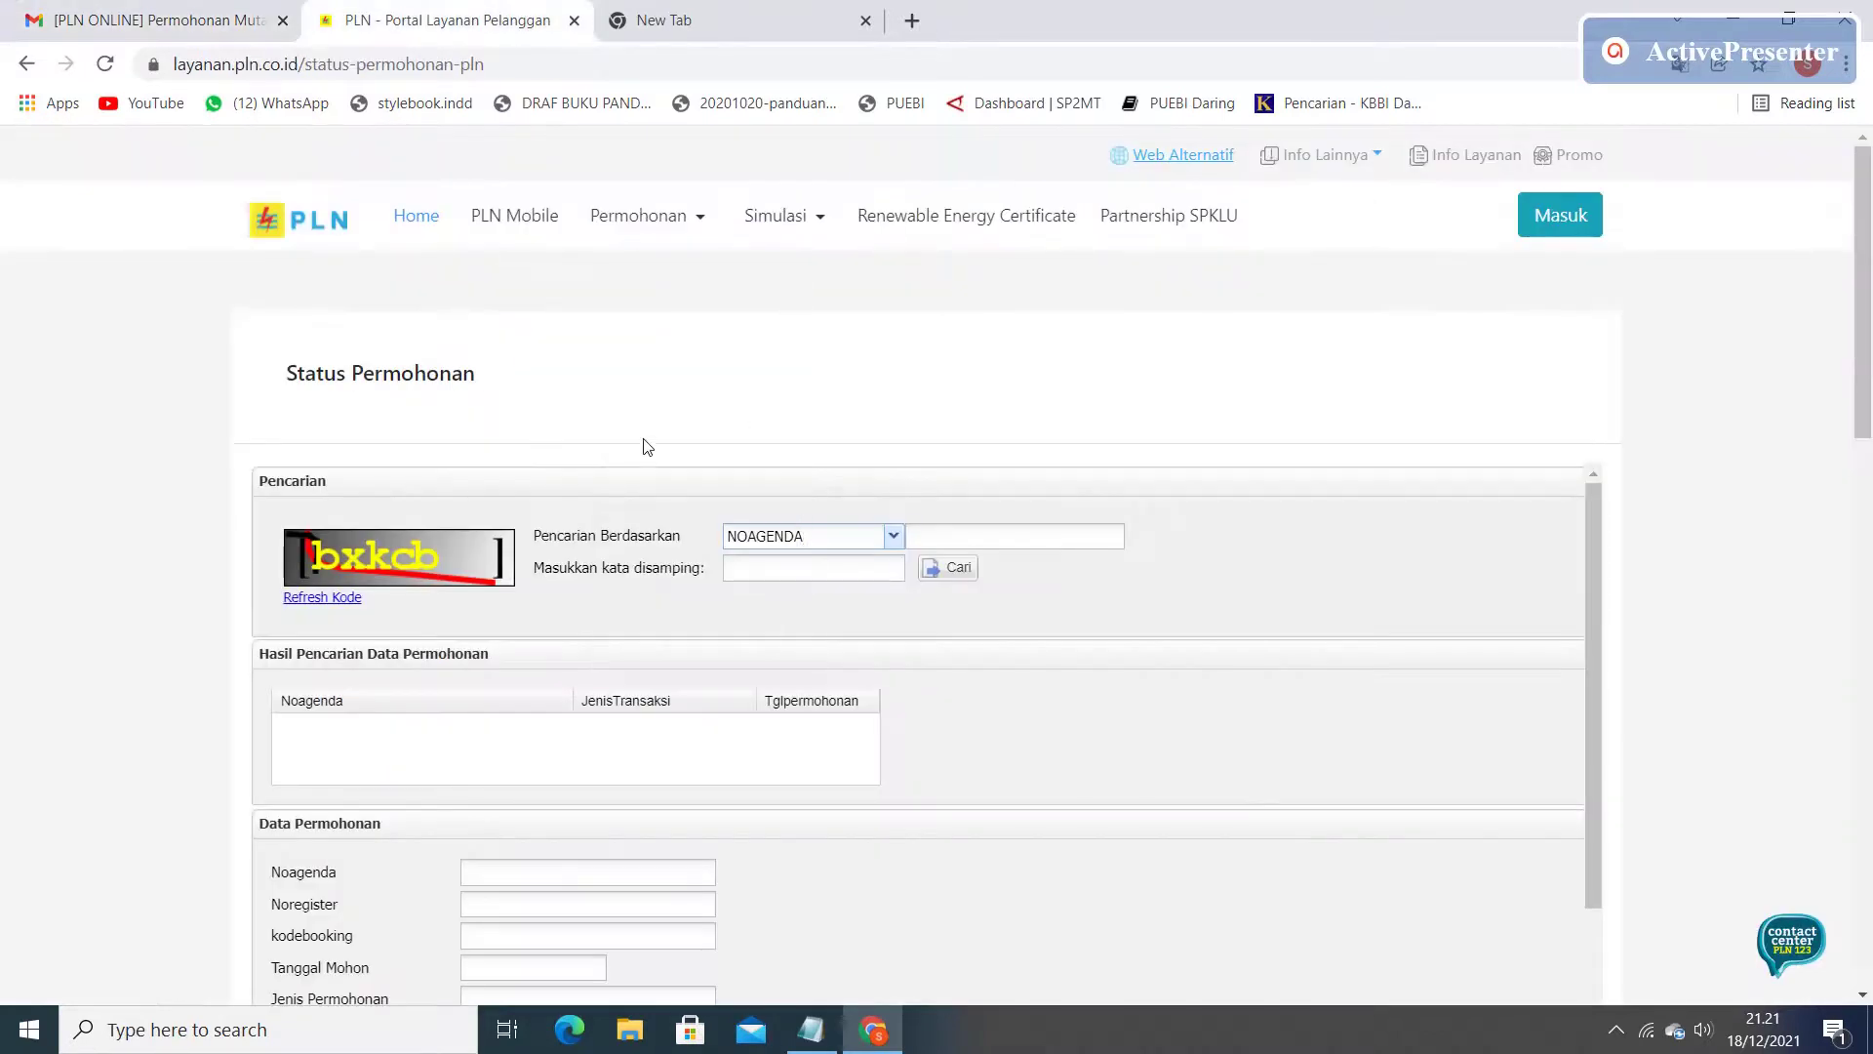
pyautogui.click(943, 539)
pyautogui.rightClick(942, 542)
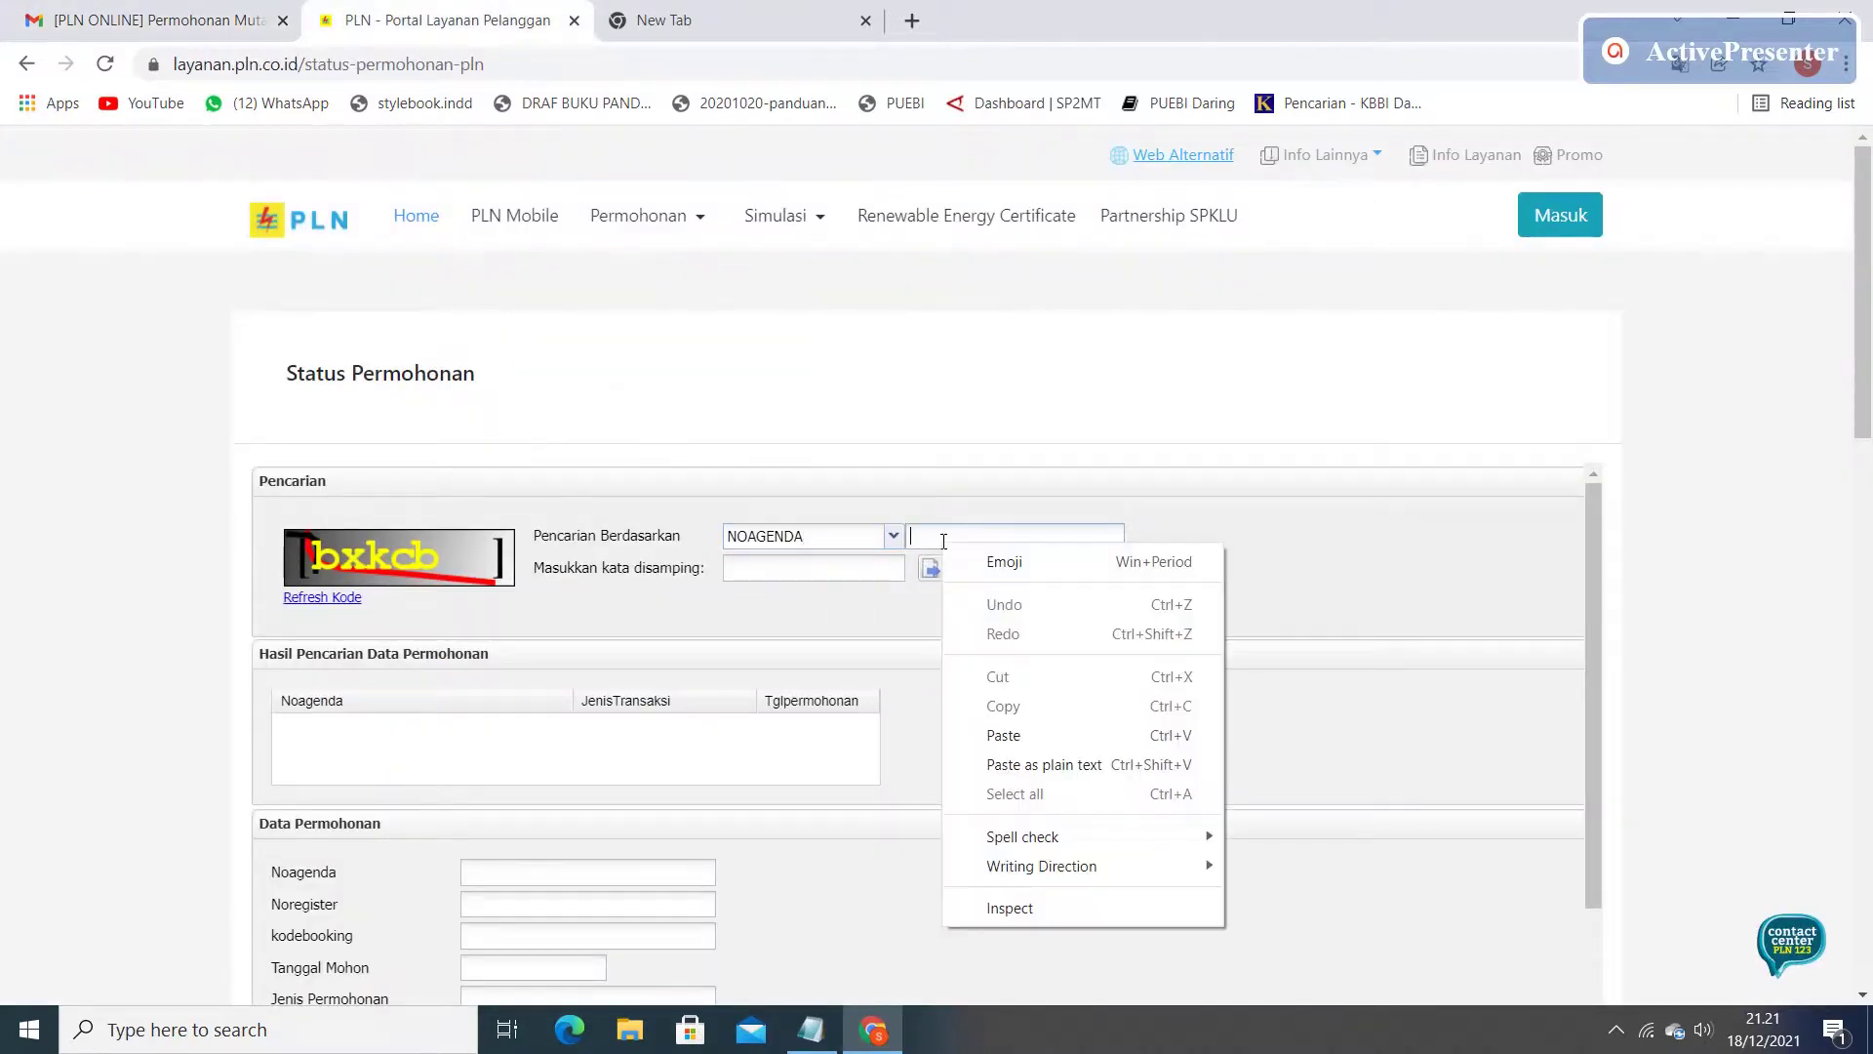
pyautogui.click(1005, 736)
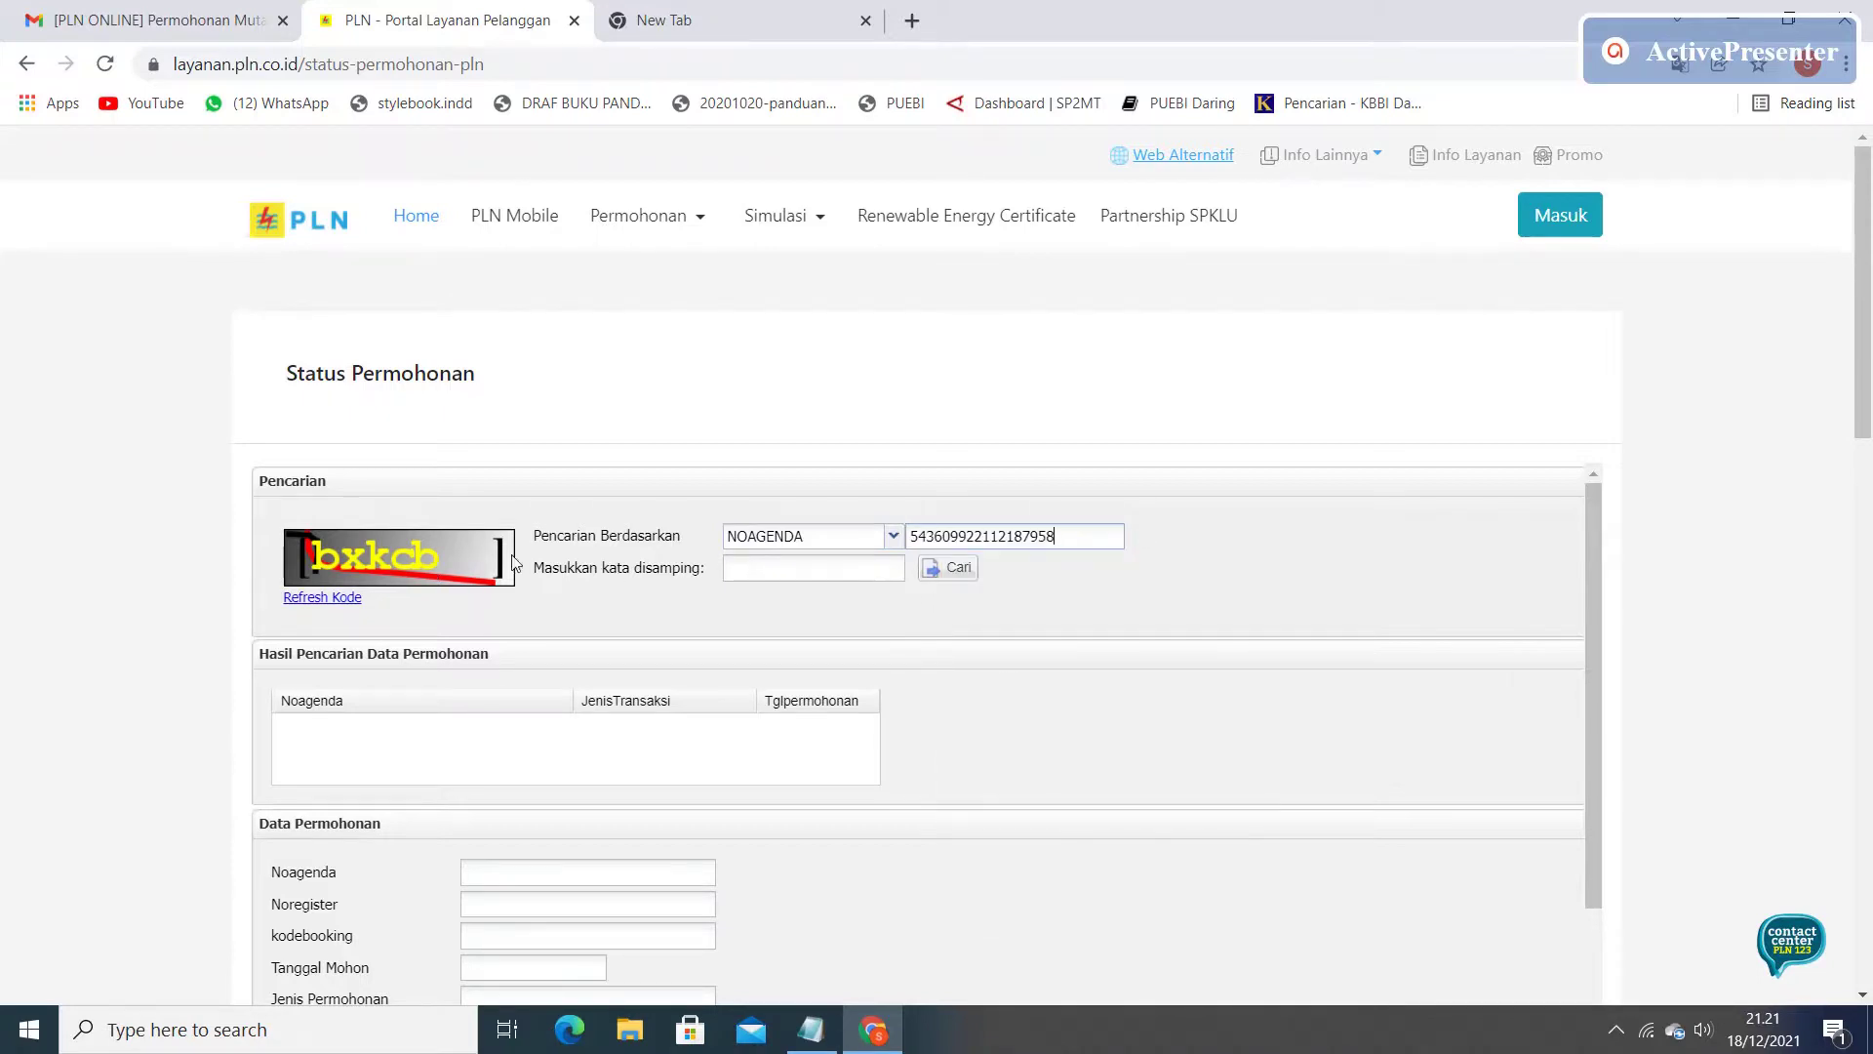
# Enter the captcha, run the search, and scroll to the PERUBAHAN DAYA status details.
pyautogui.click(791, 570)
pyautogui.write('bxkcb')
pyautogui.click(948, 568)
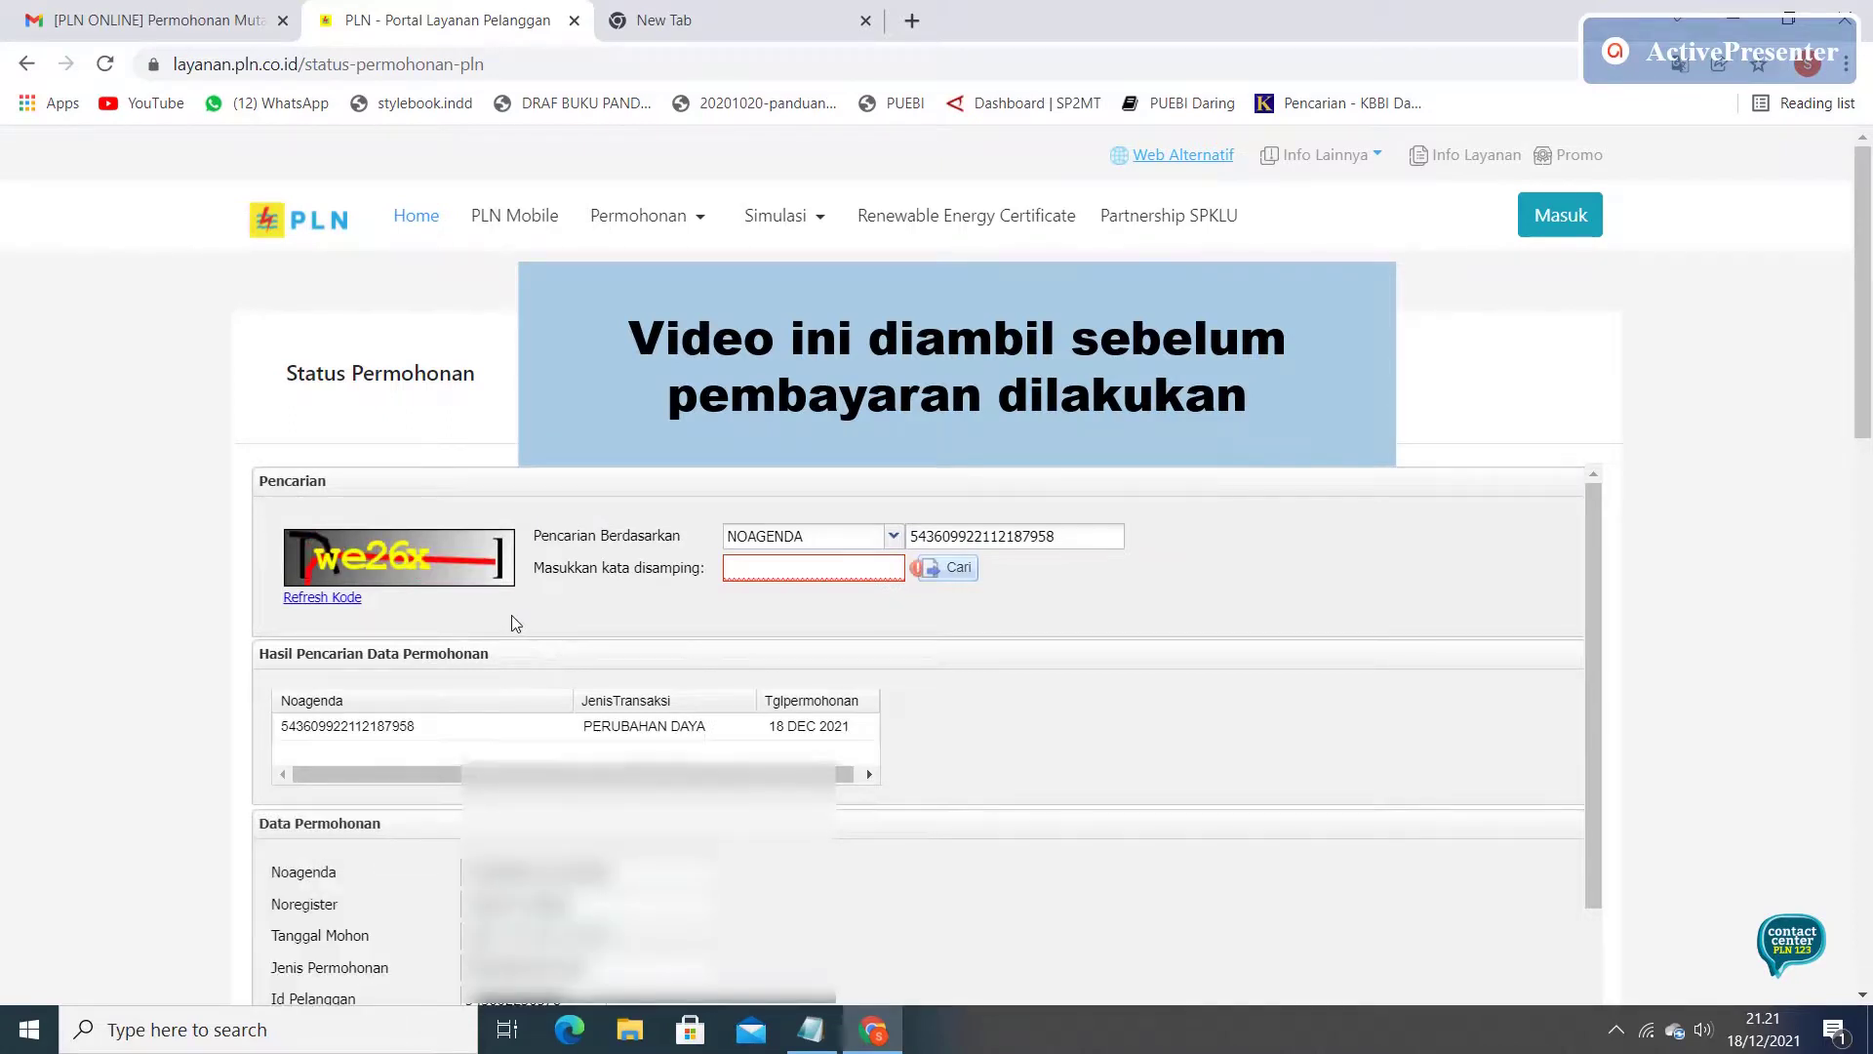
pyautogui.scroll(-1, 1091, 695)
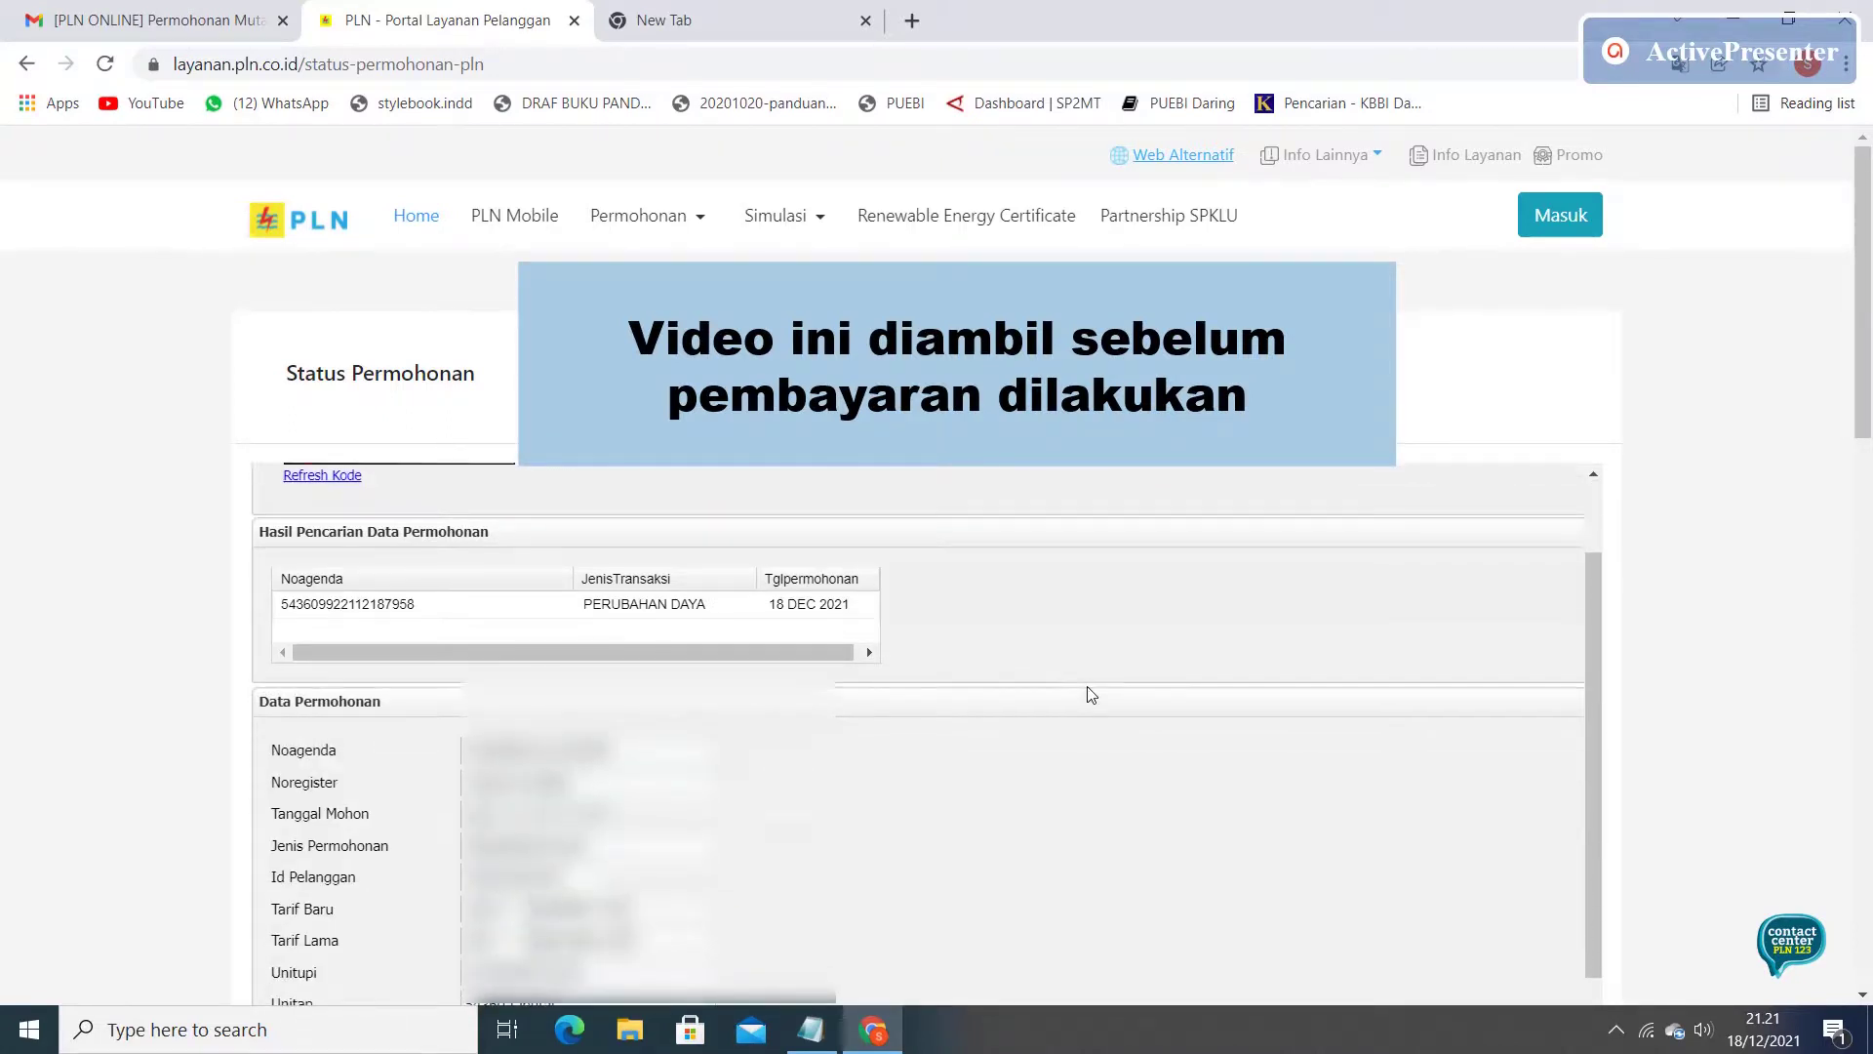
pyautogui.scroll(-6, 1087, 693)
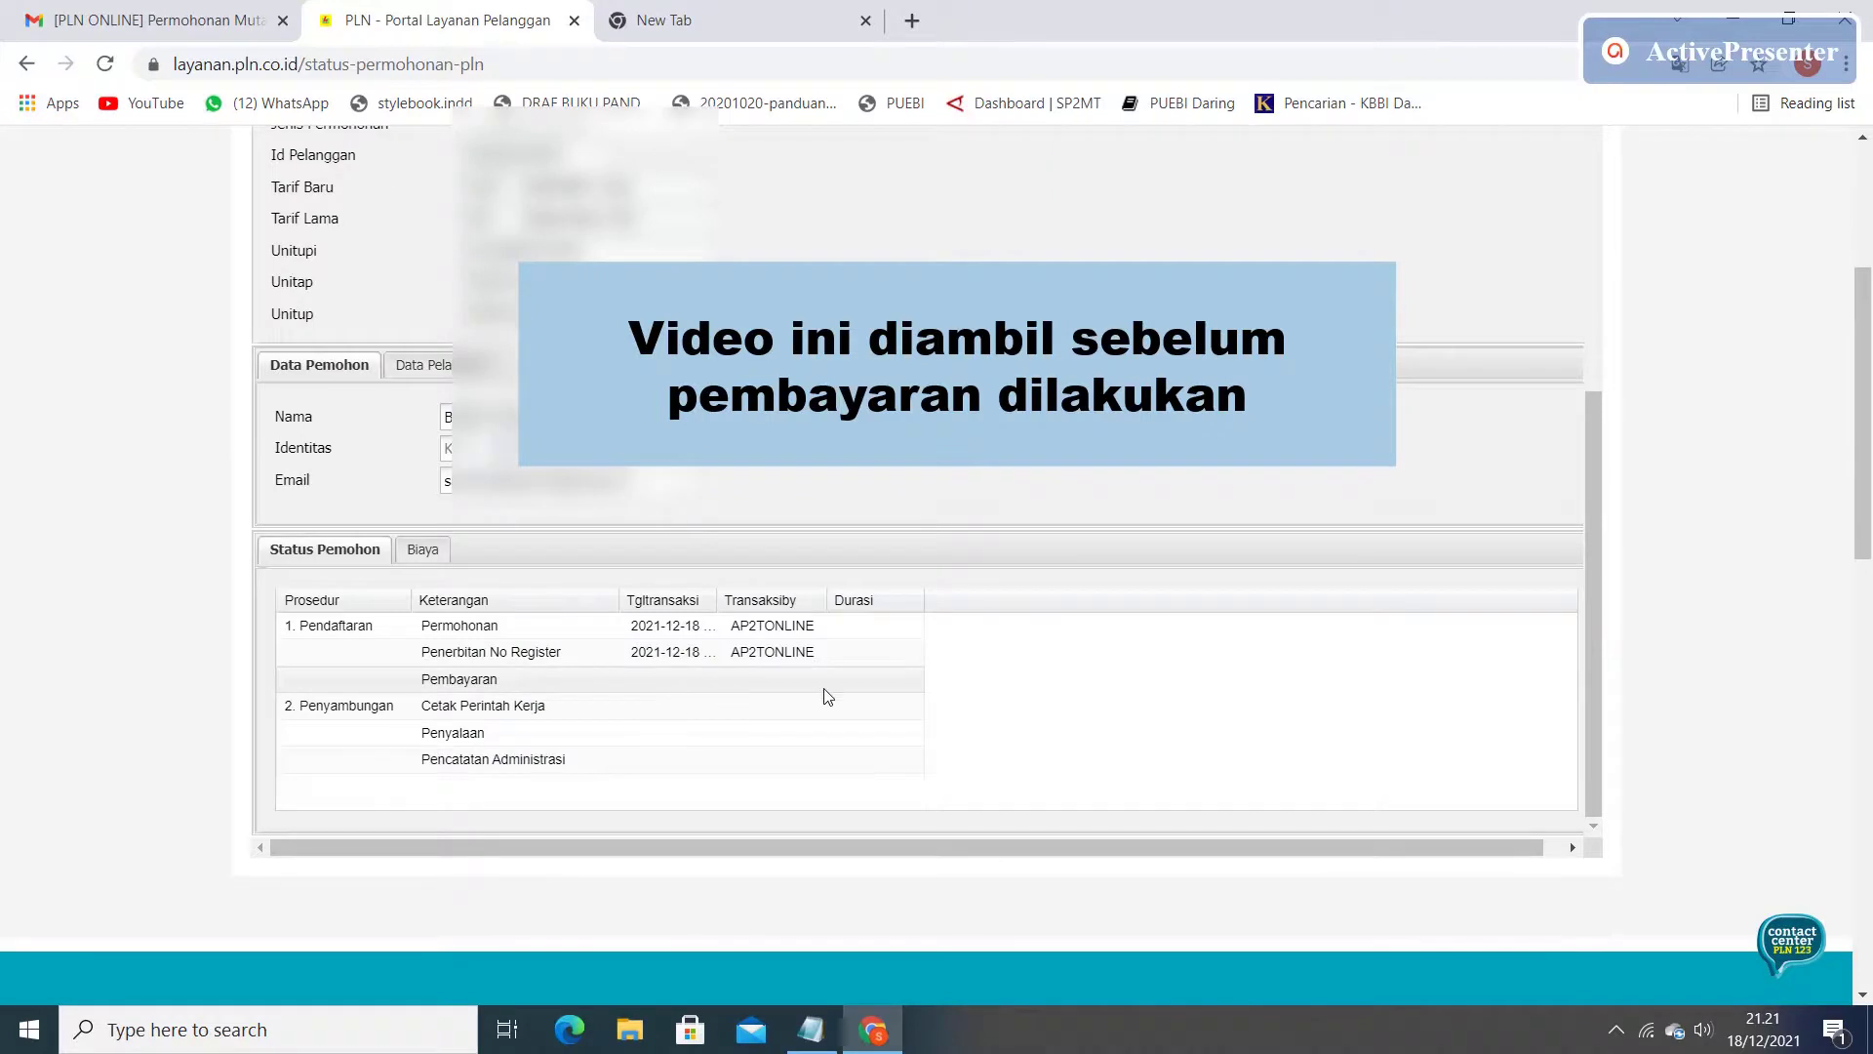